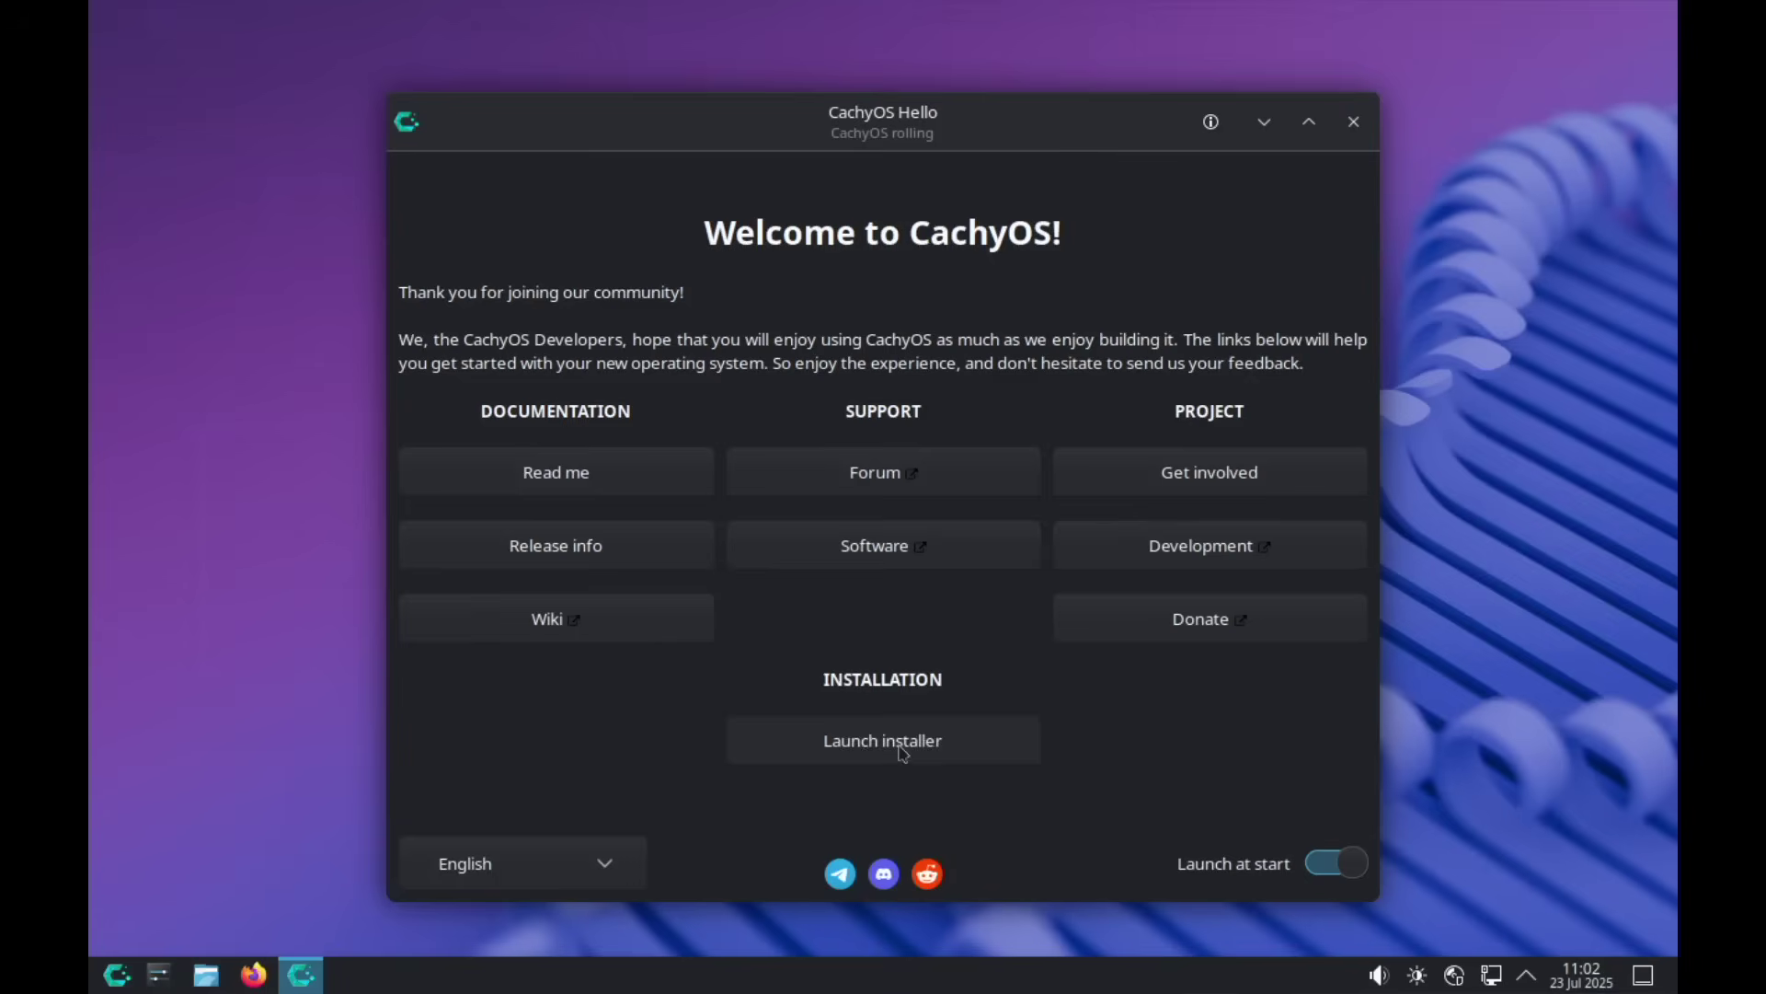
Launch the new-VM wizard with 'Local install media (ISO image or CDROM)' selected
click(902, 750)
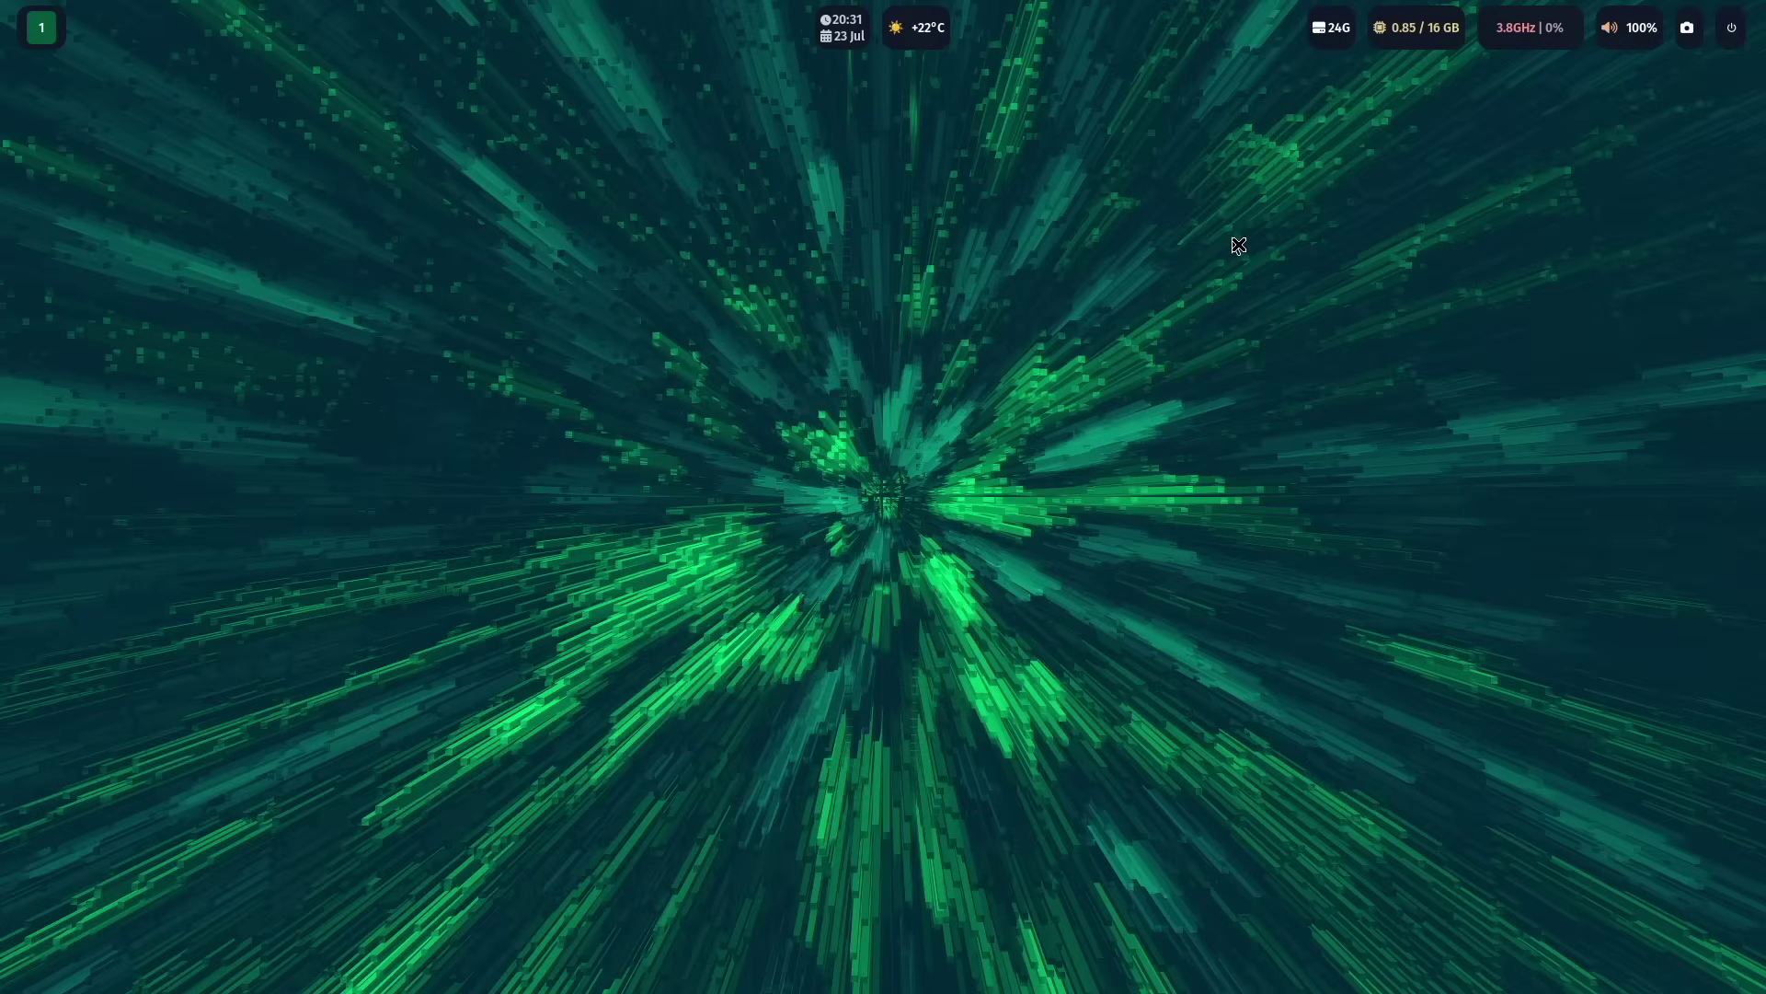
key(super+Return)
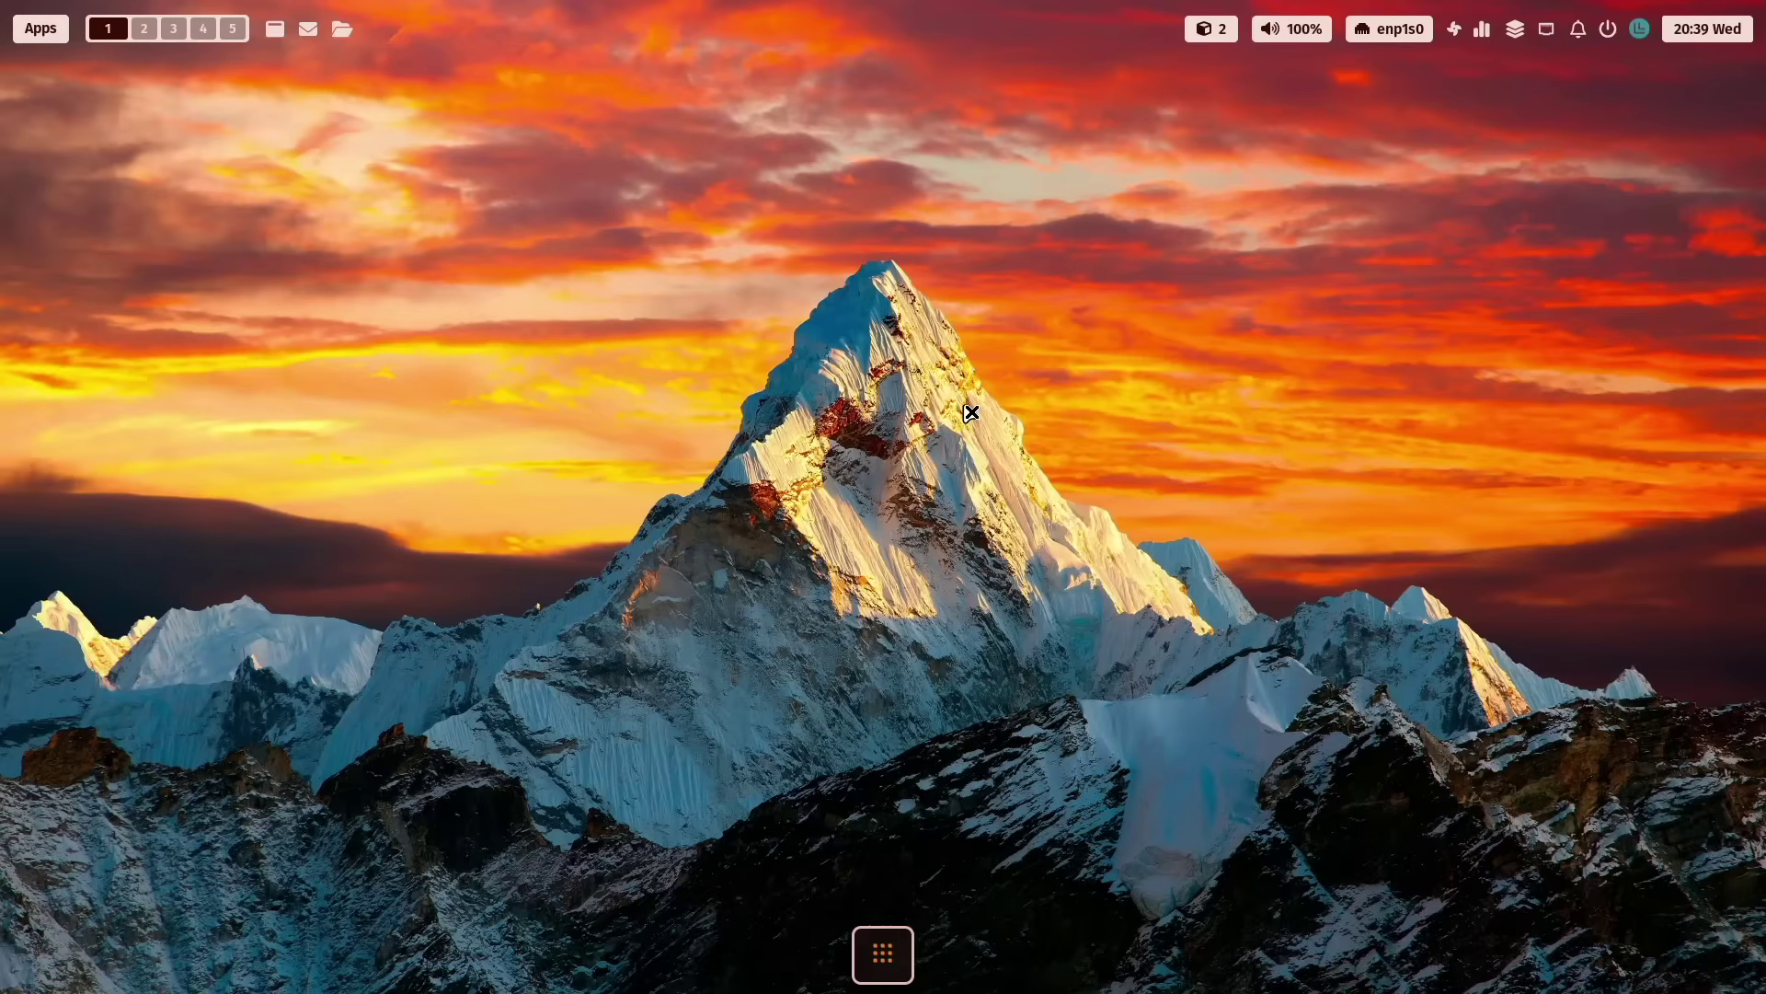
key(super+Return)
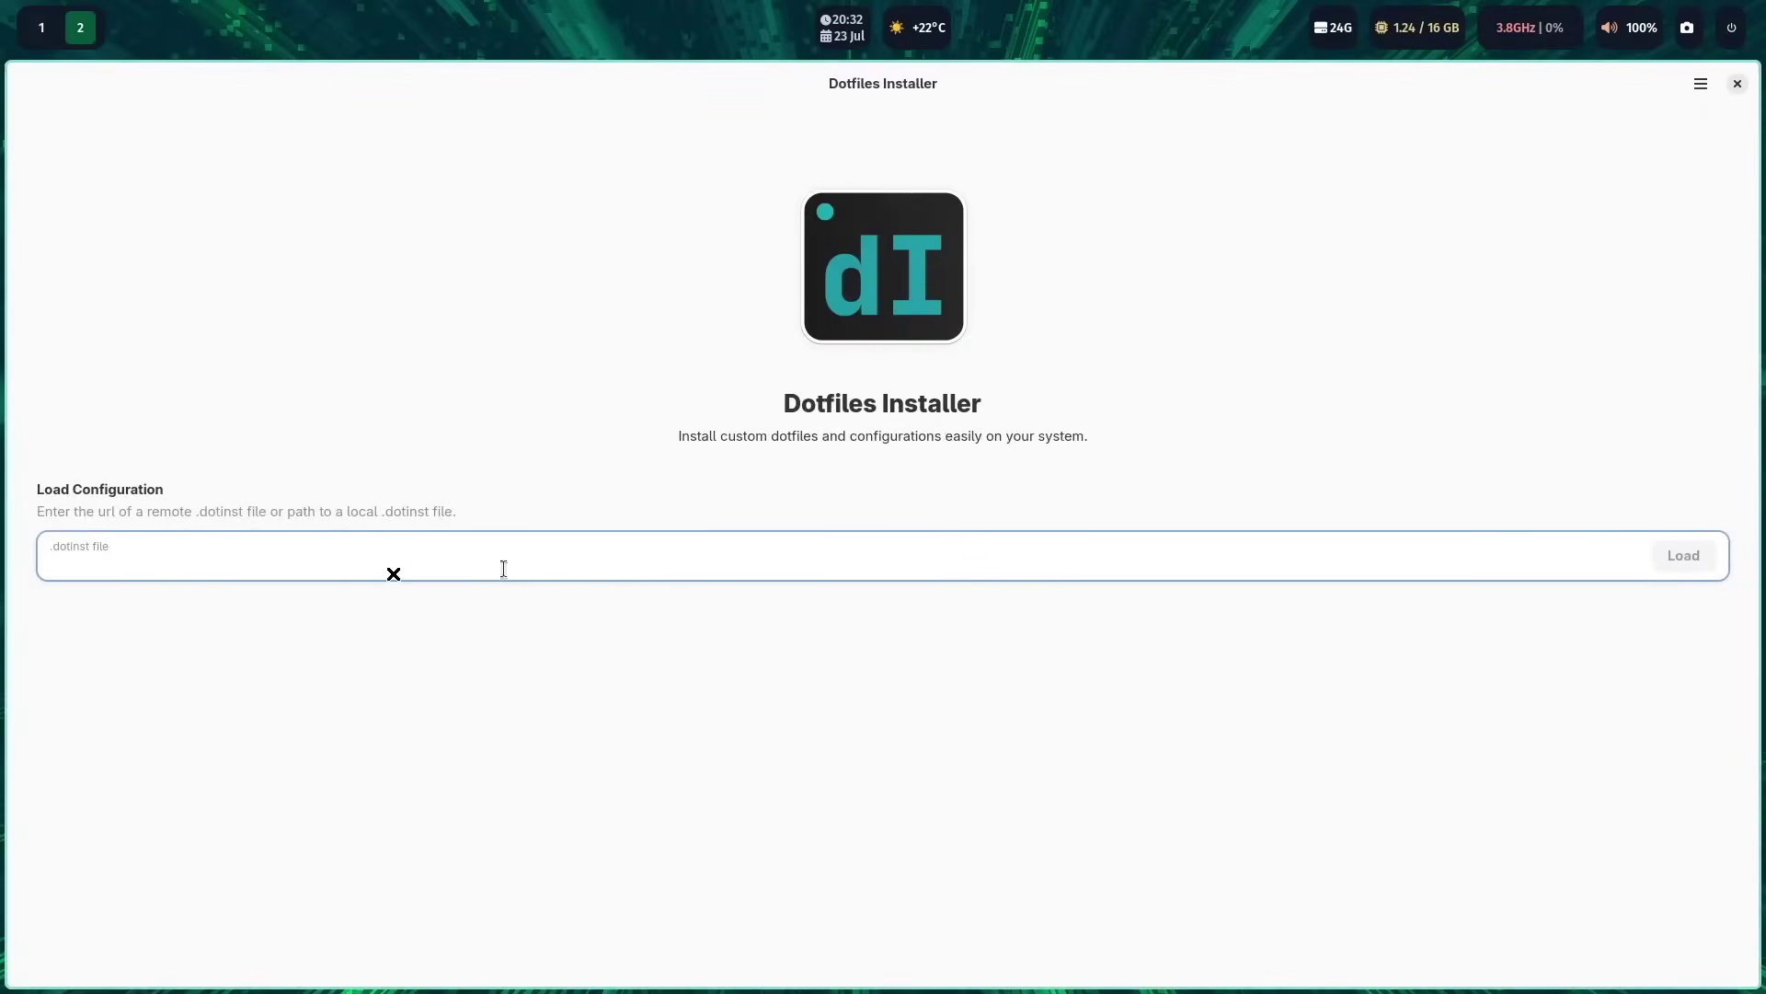
click(348, 562)
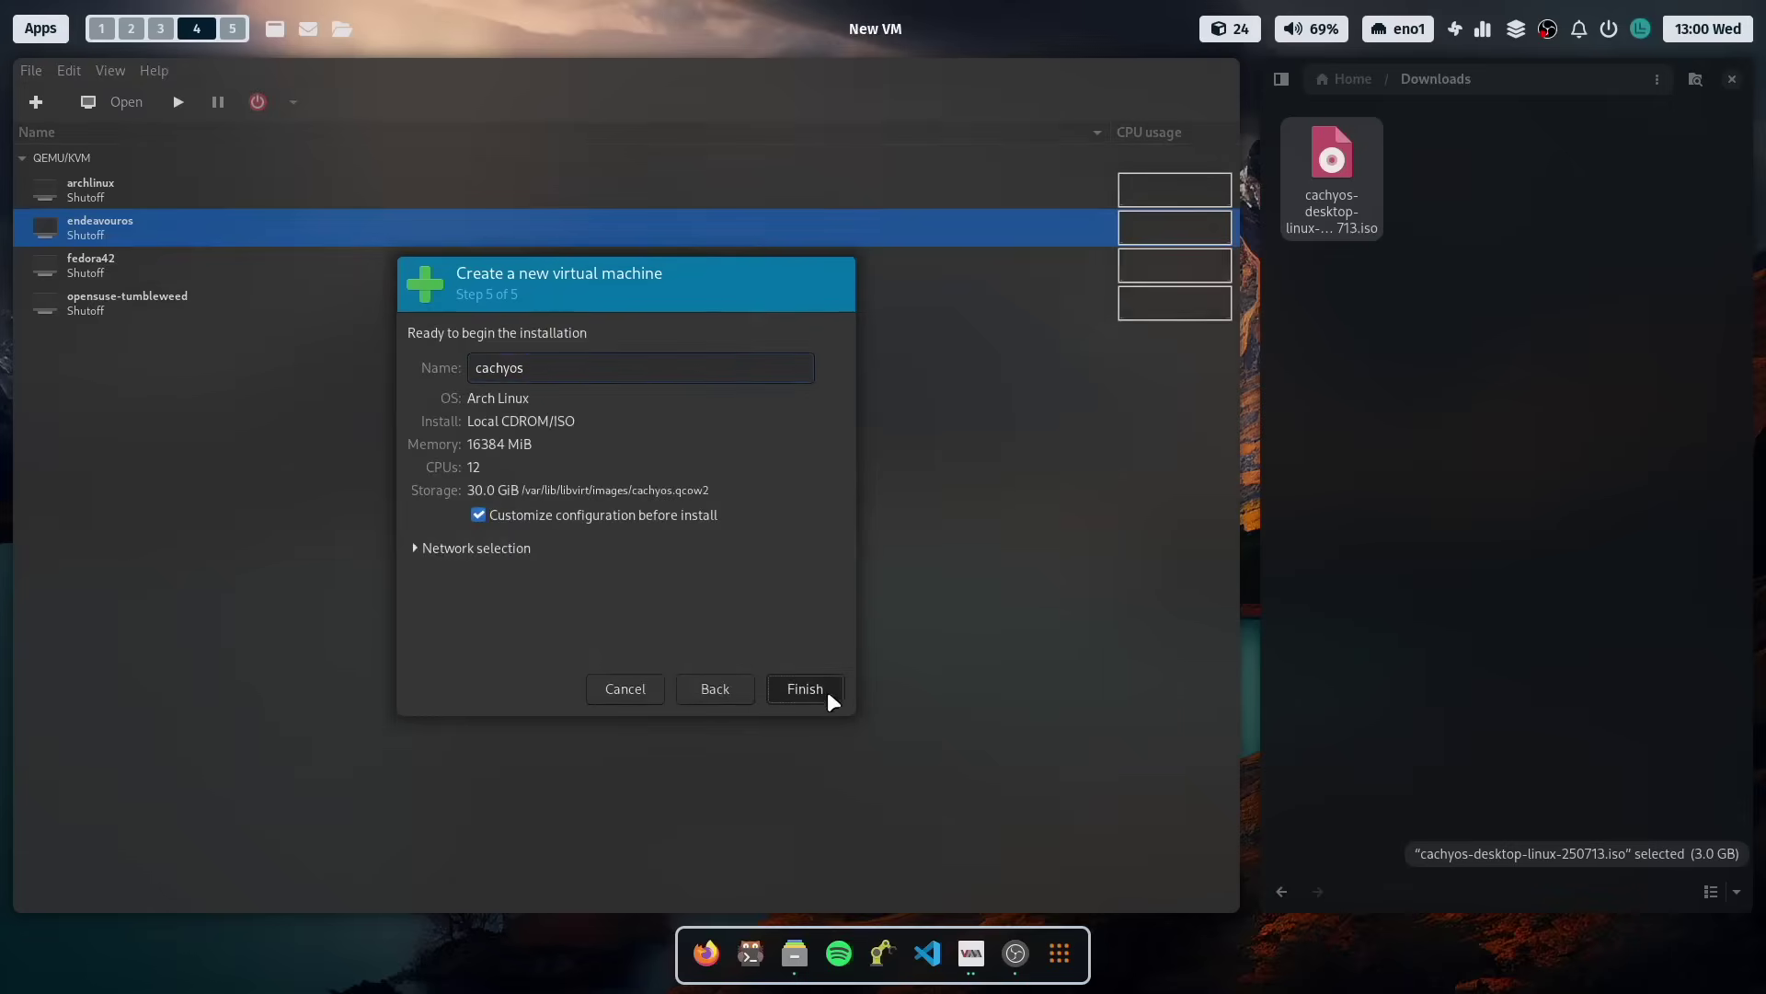
click(826, 692)
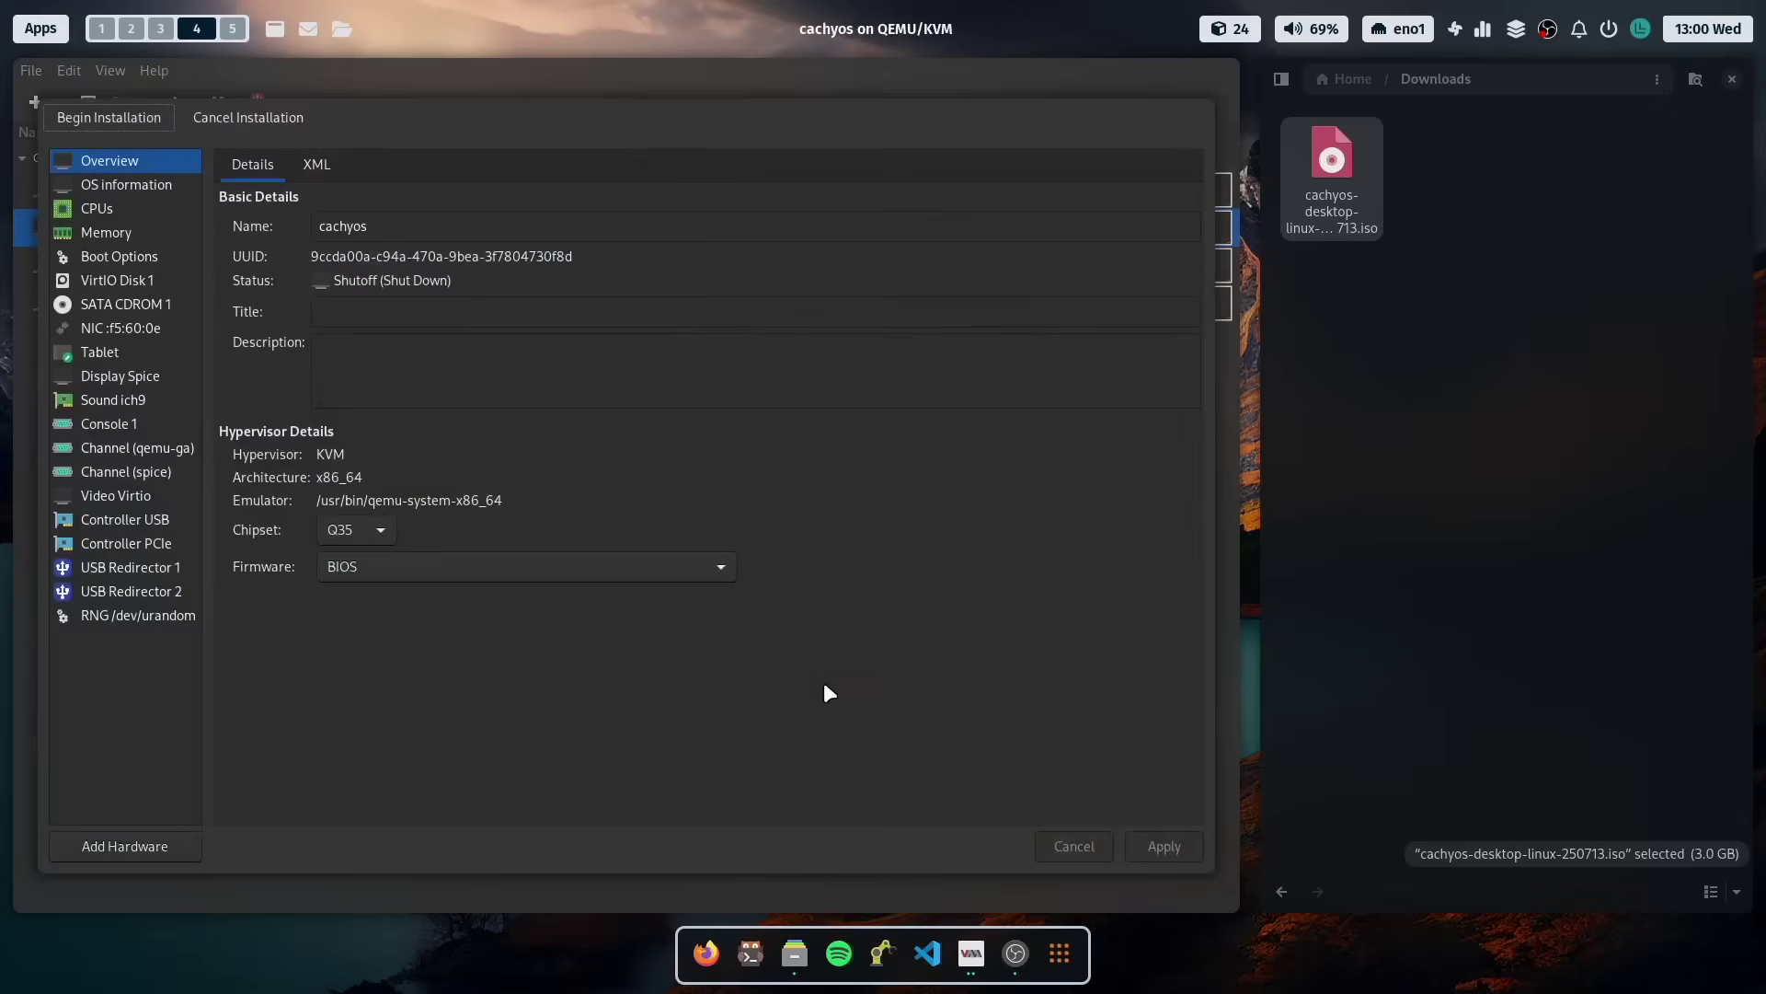
click(163, 509)
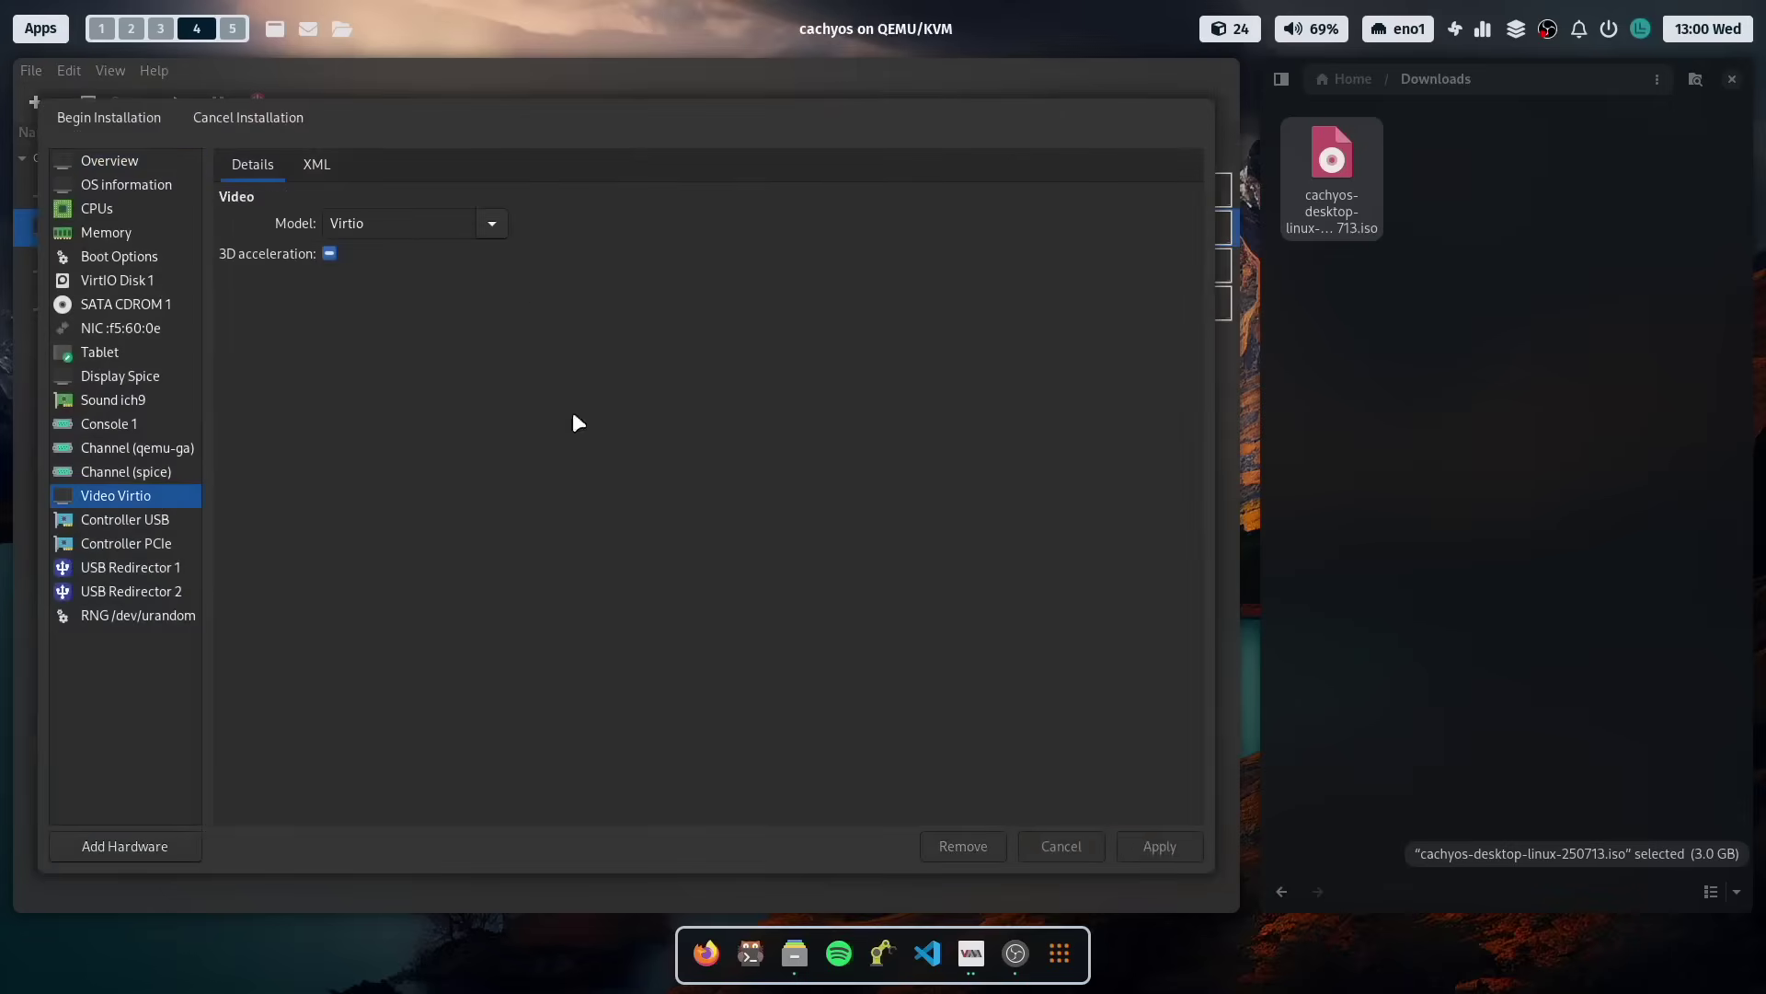
click(330, 253)
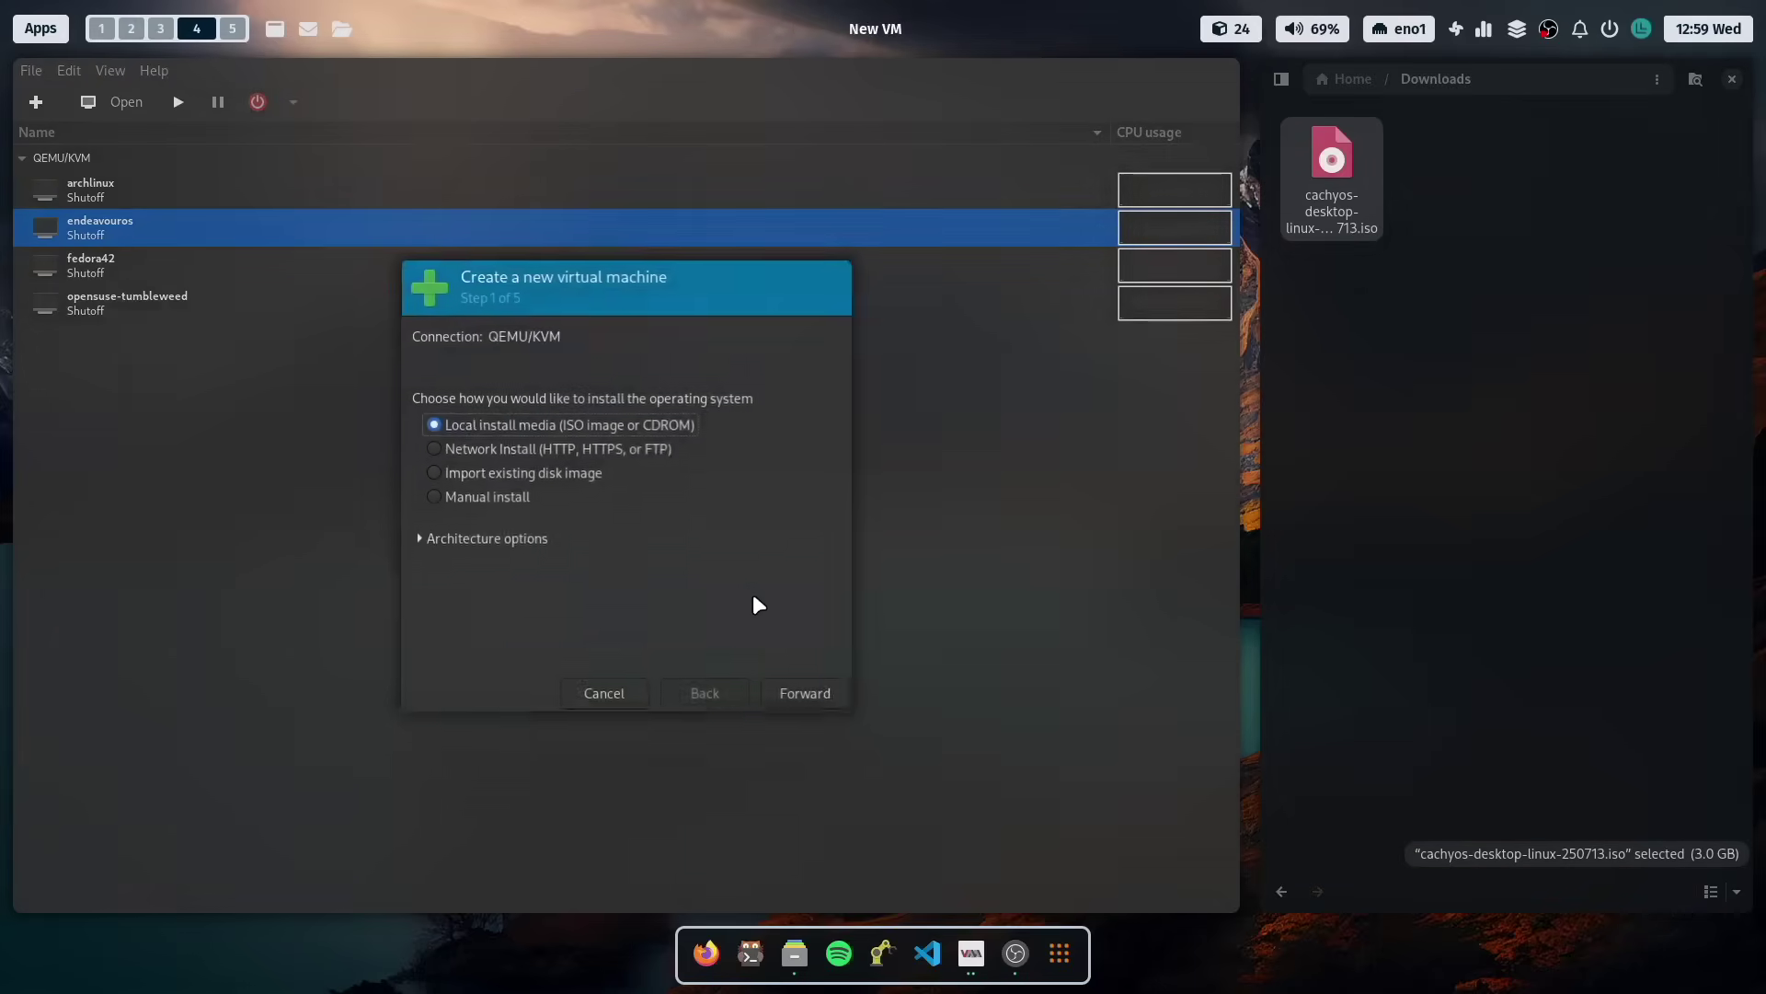
Select the CachyOS ISO as install media and set the operating system to Arch Linux
click(806, 689)
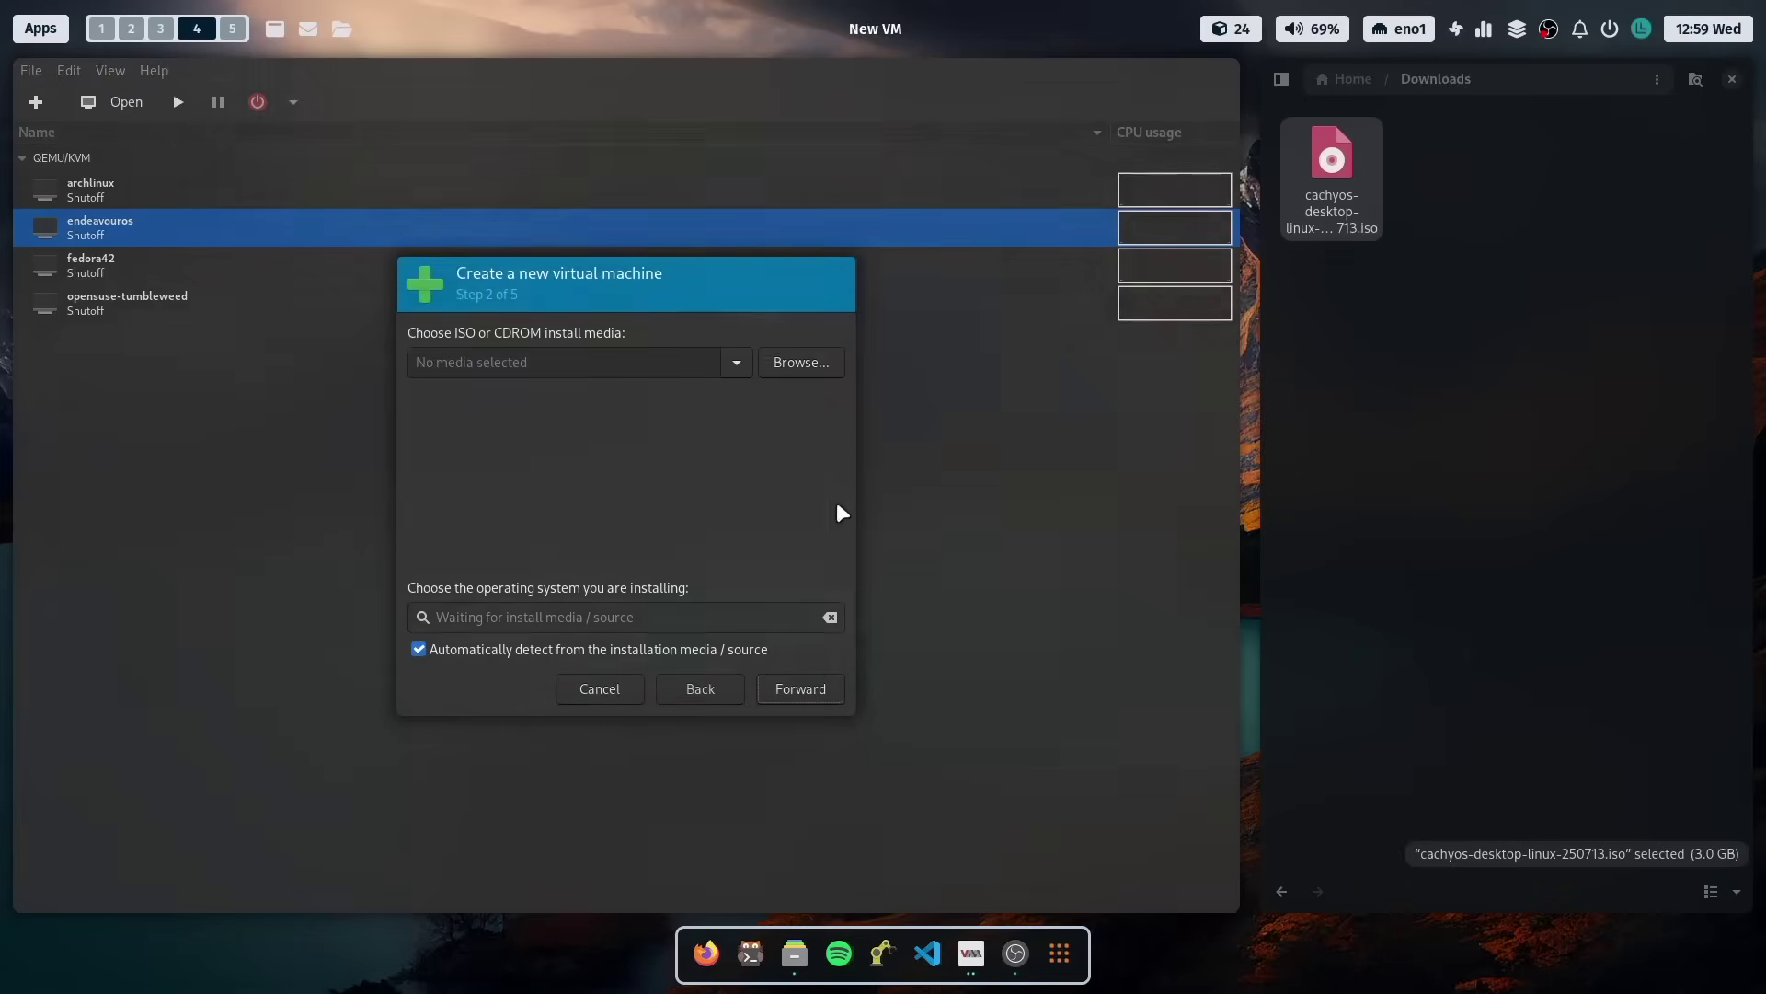
click(814, 362)
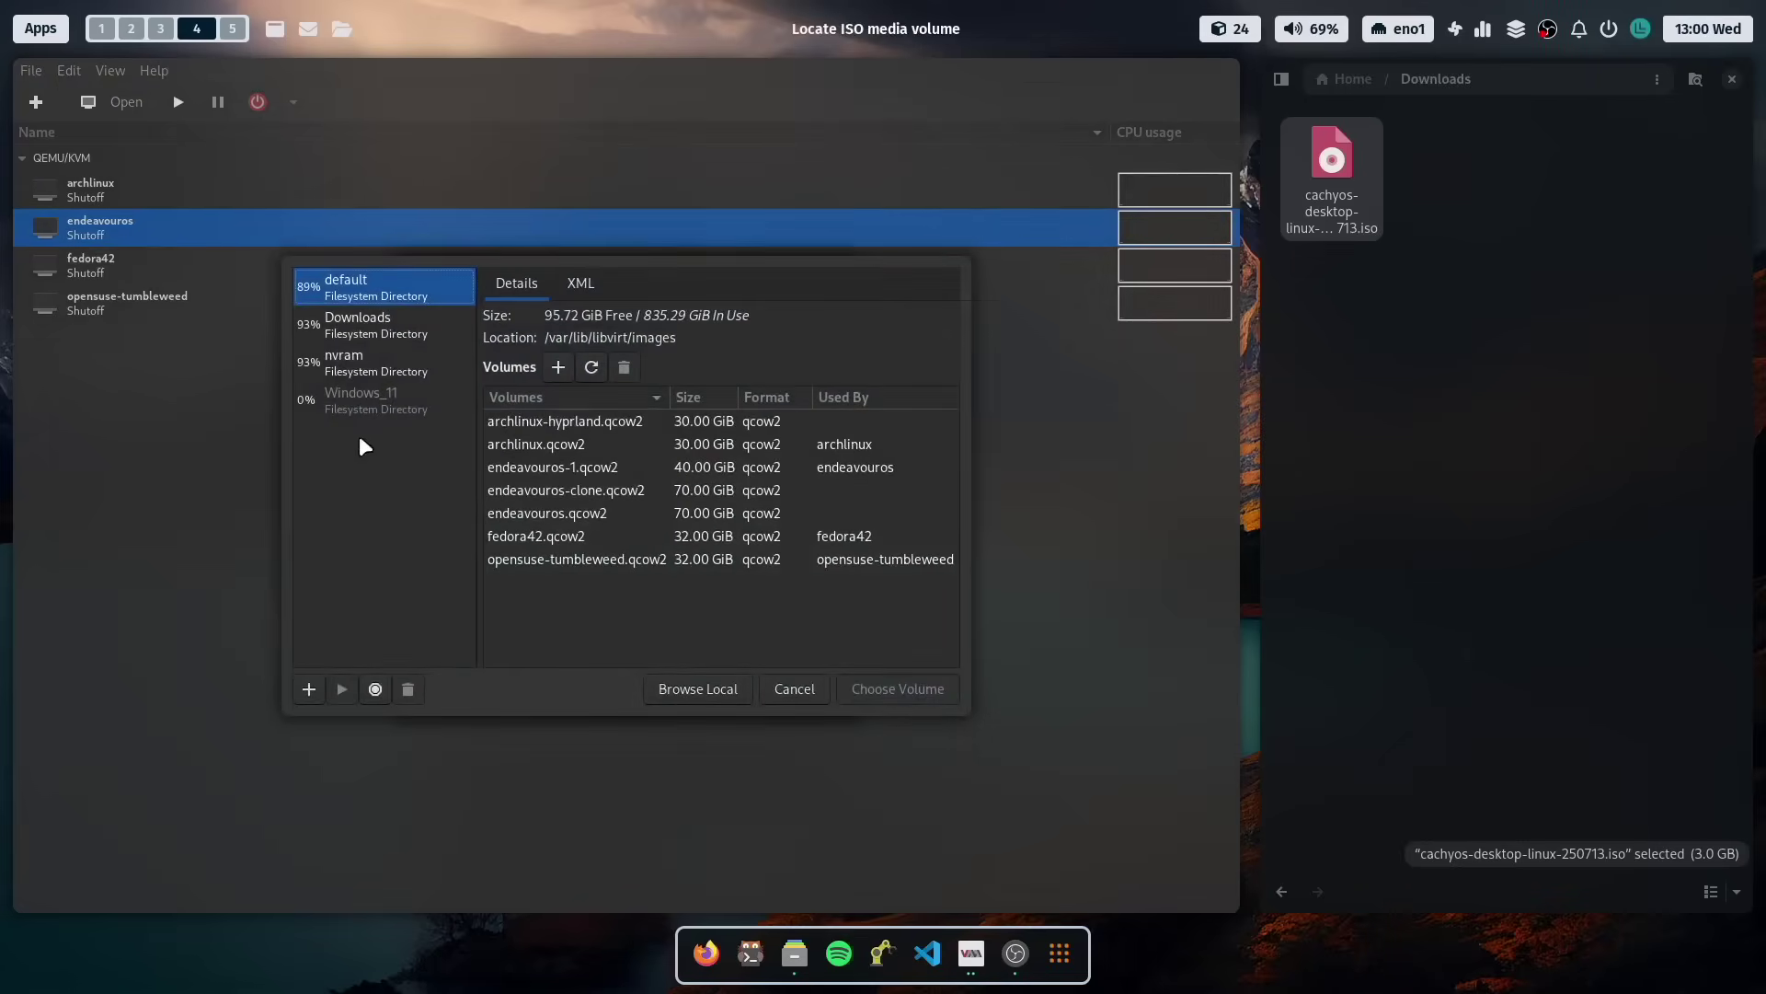
click(404, 329)
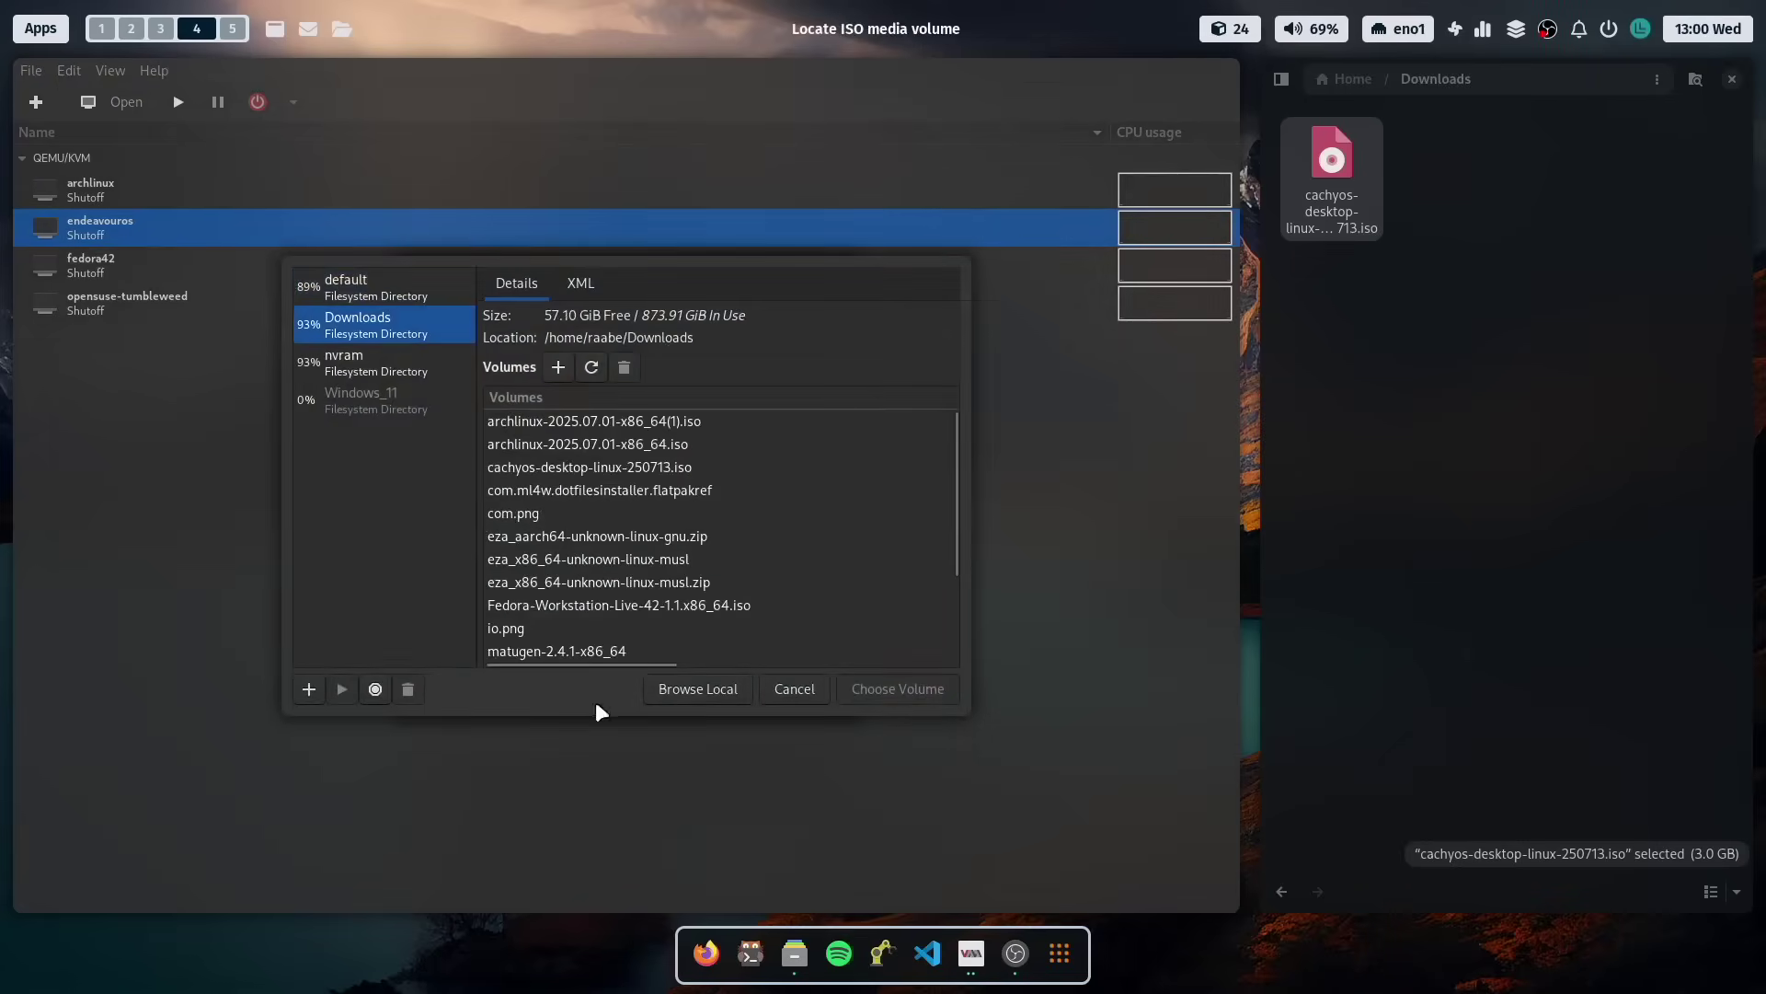
click(698, 689)
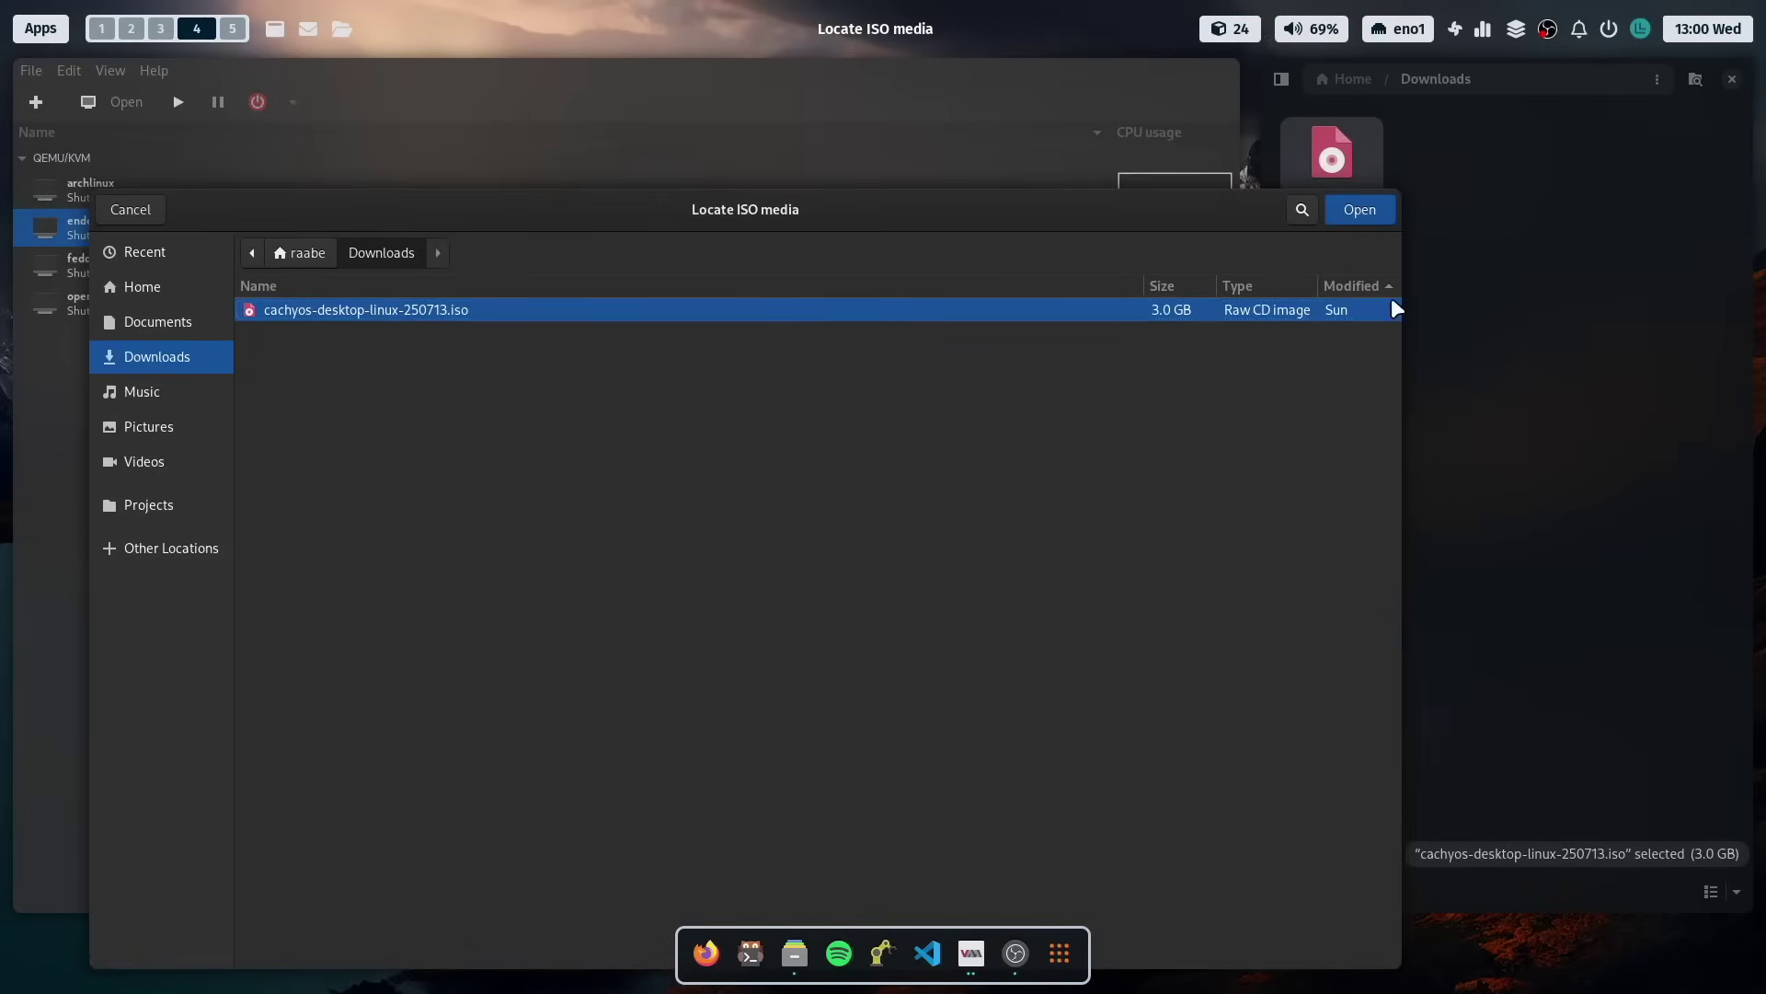
click(1360, 210)
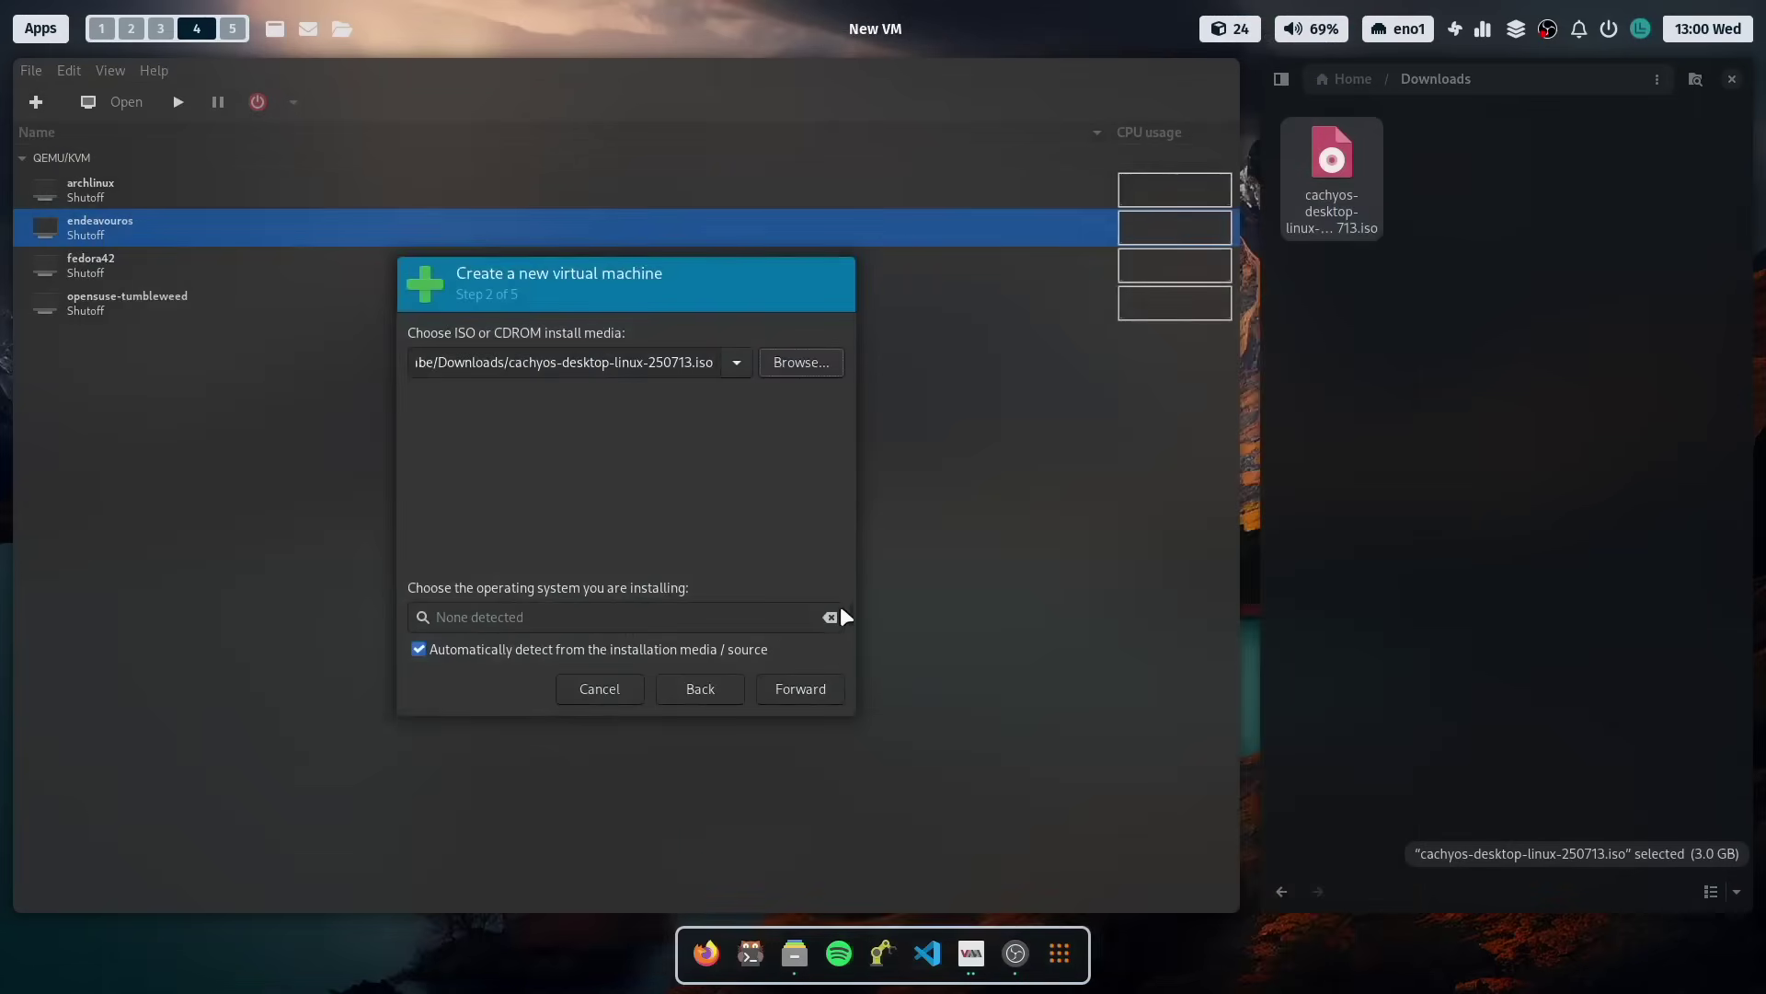
click(410, 649)
text(Arch)
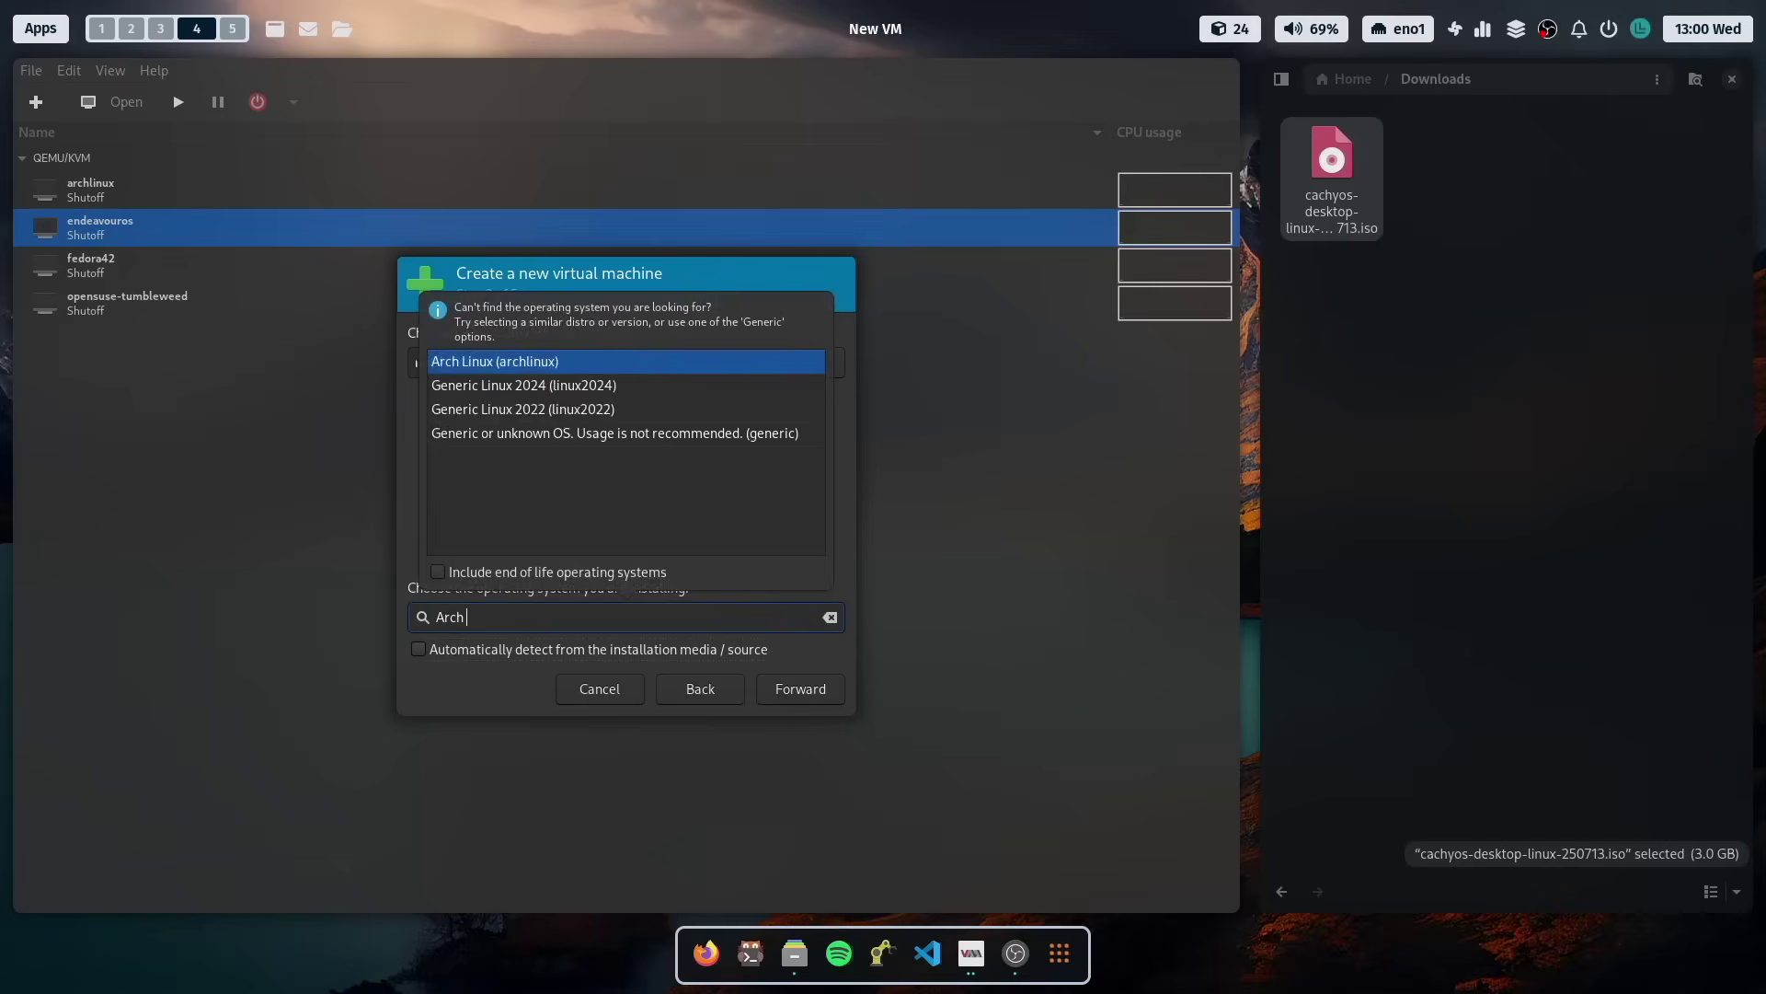
click(530, 357)
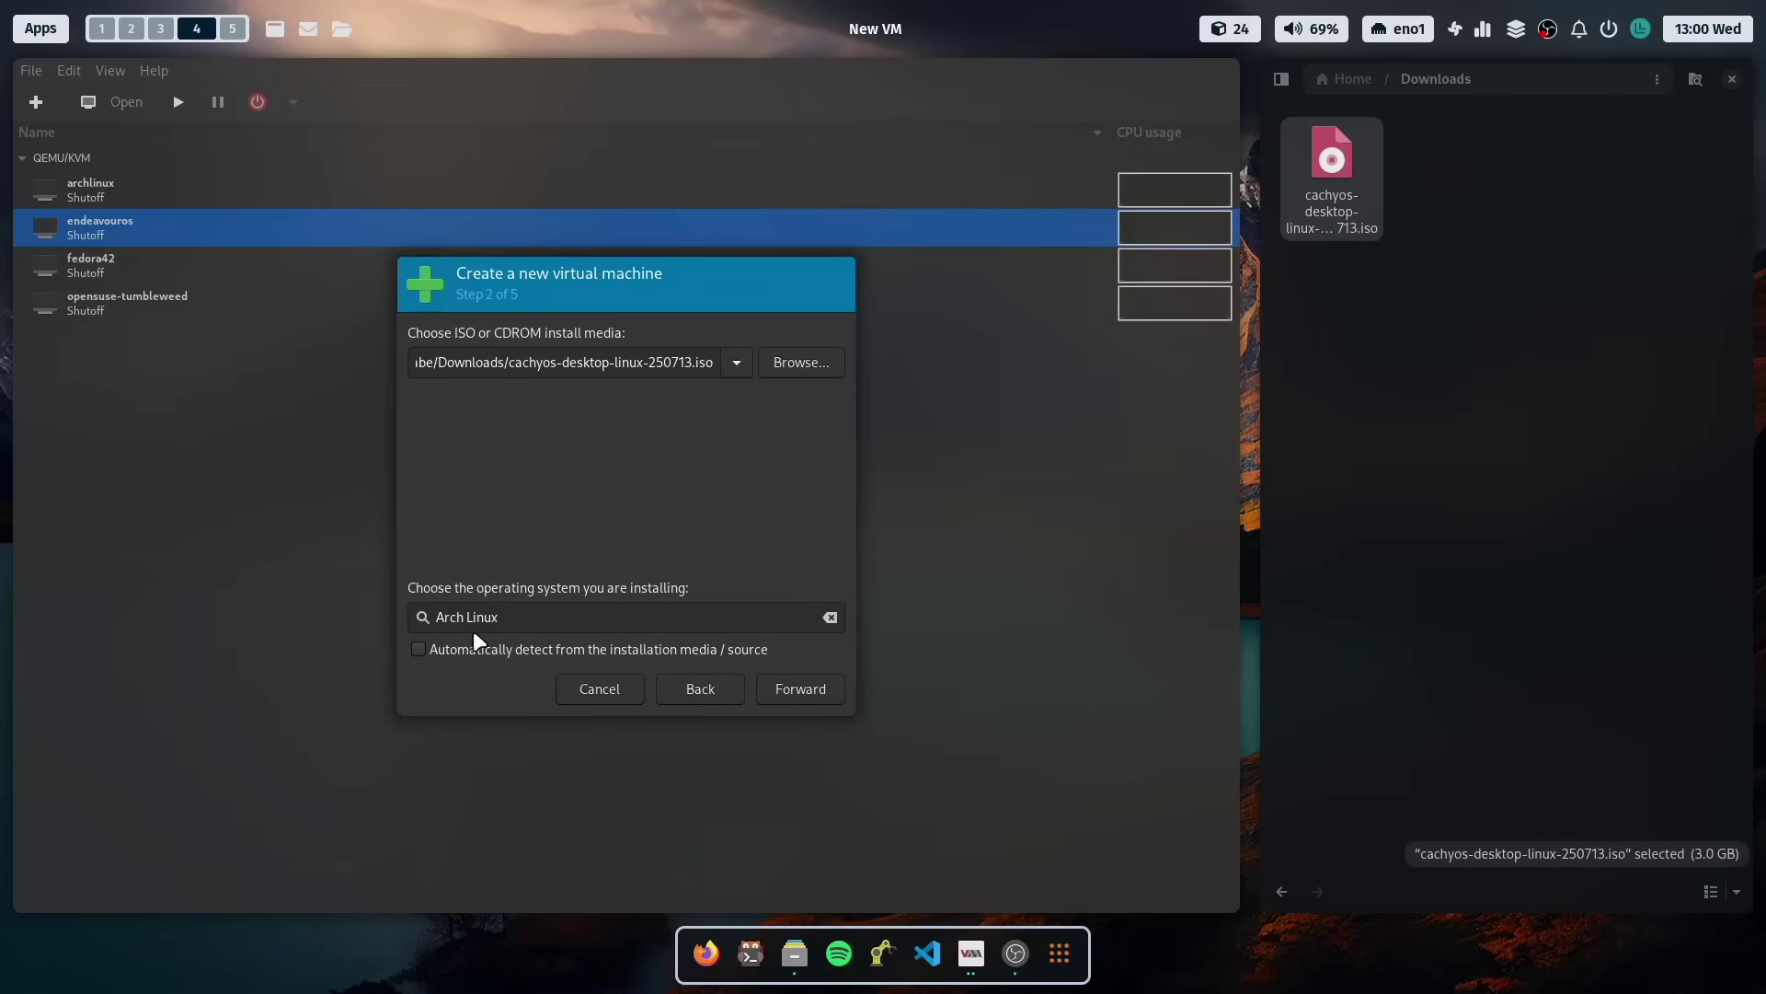
Give the VM 16384 MiB memory, 12 CPUs and a 30 GiB disk
click(798, 690)
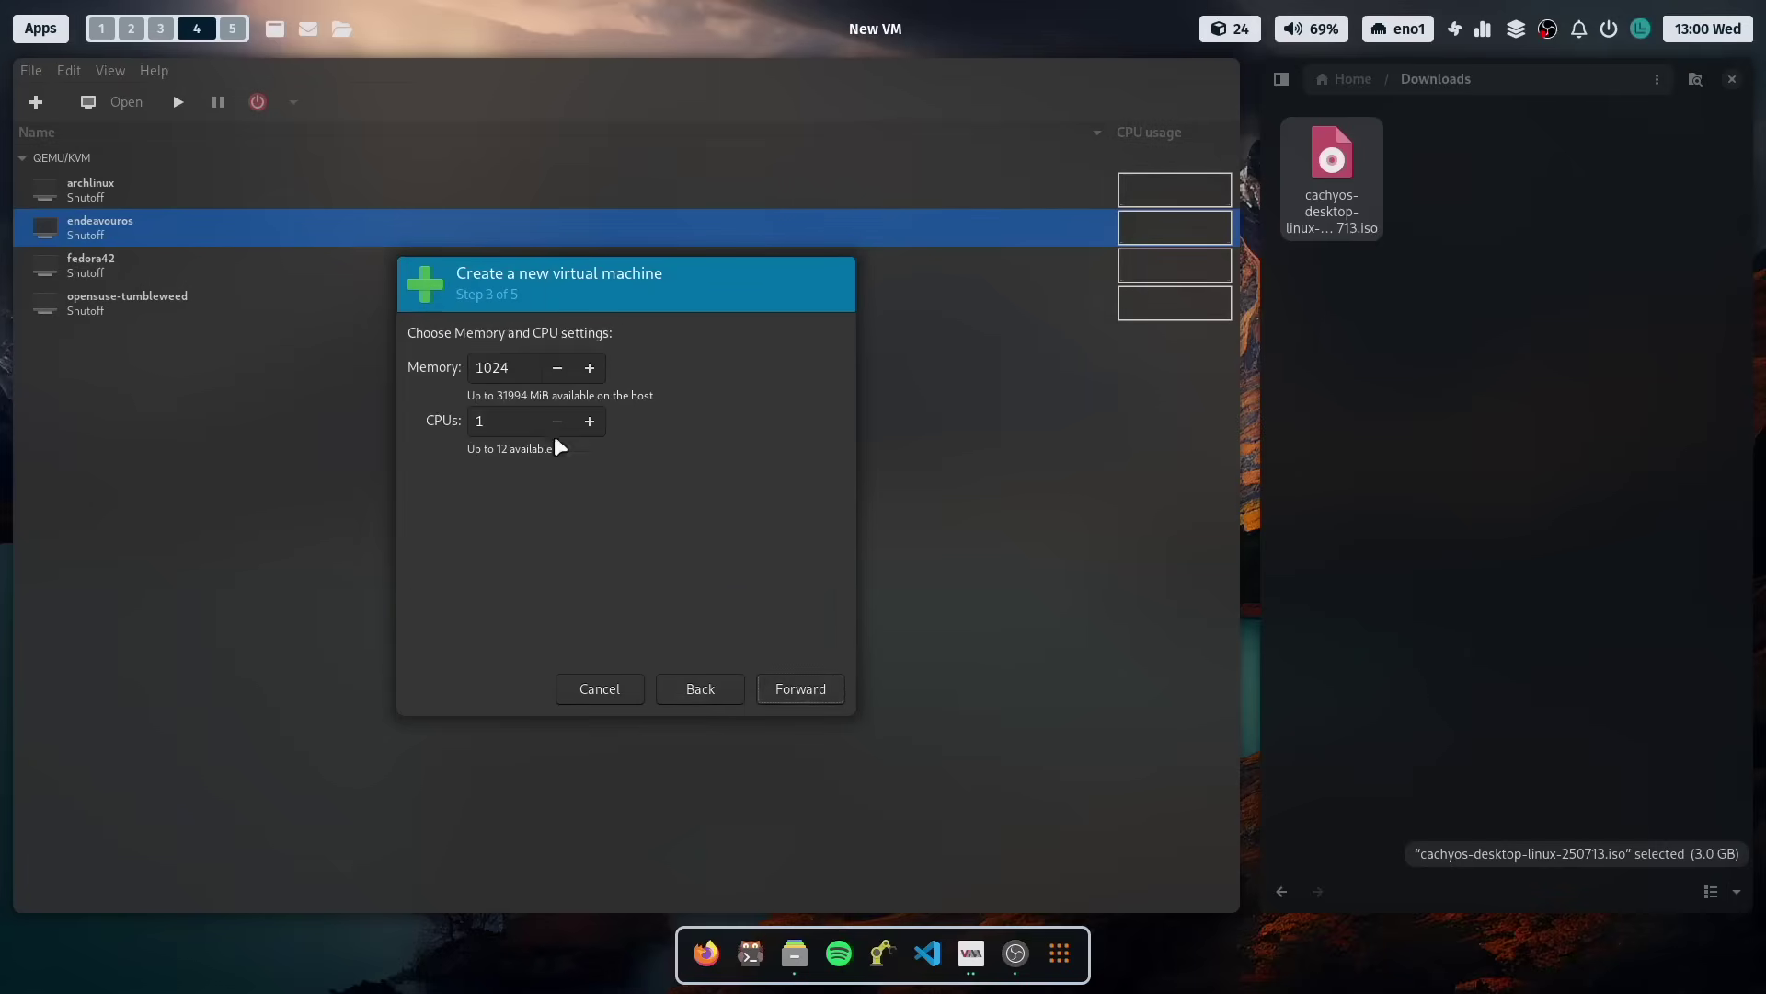
double_click(522, 371)
text(16)
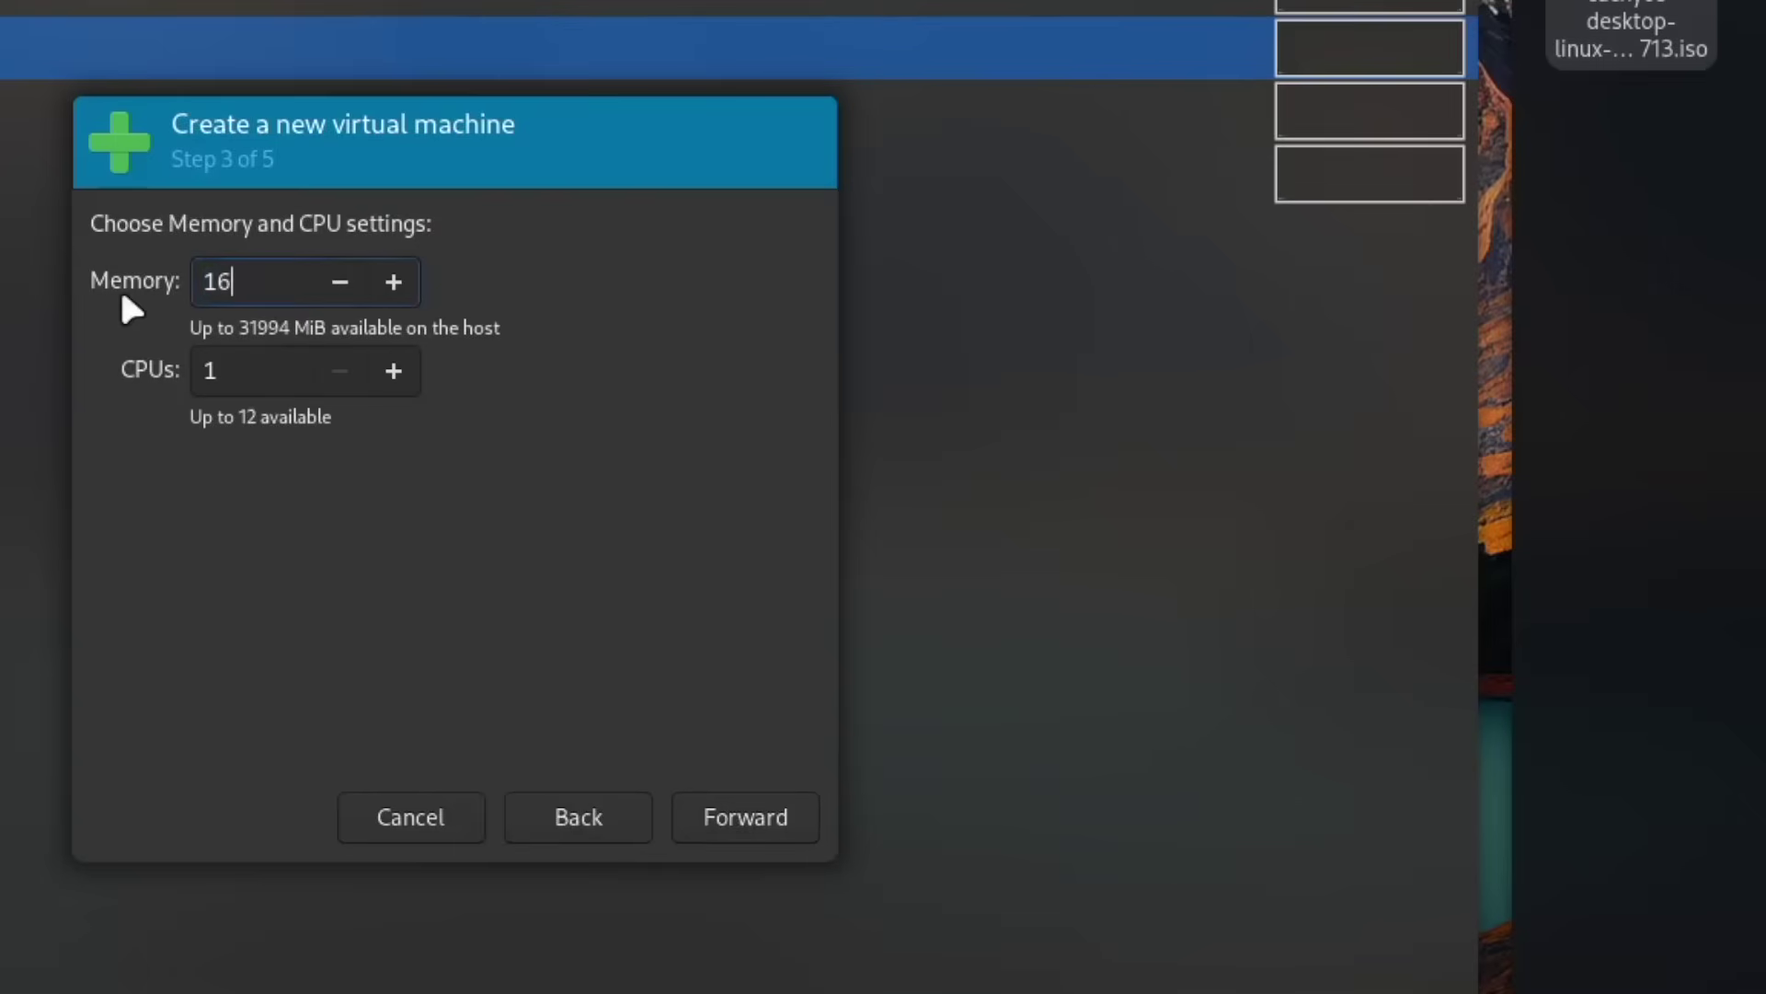
text(384)
click(267, 374)
text(2)
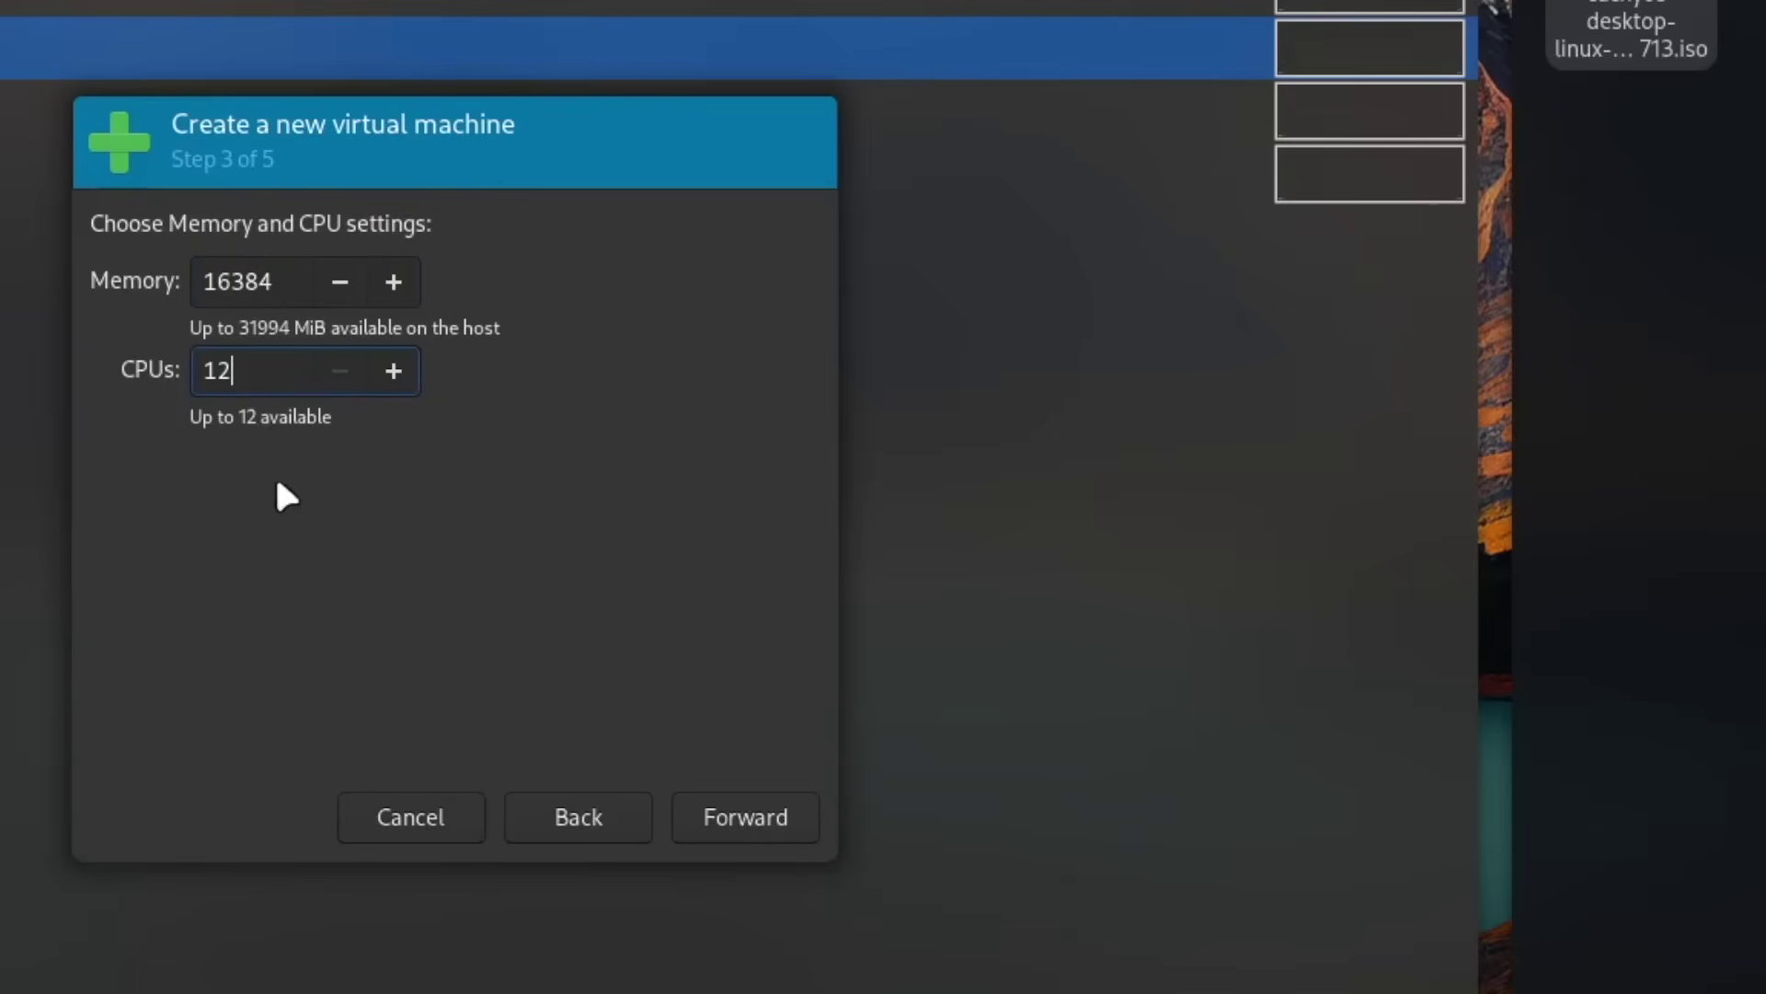
click(771, 839)
key(Delete)
text(30.0)
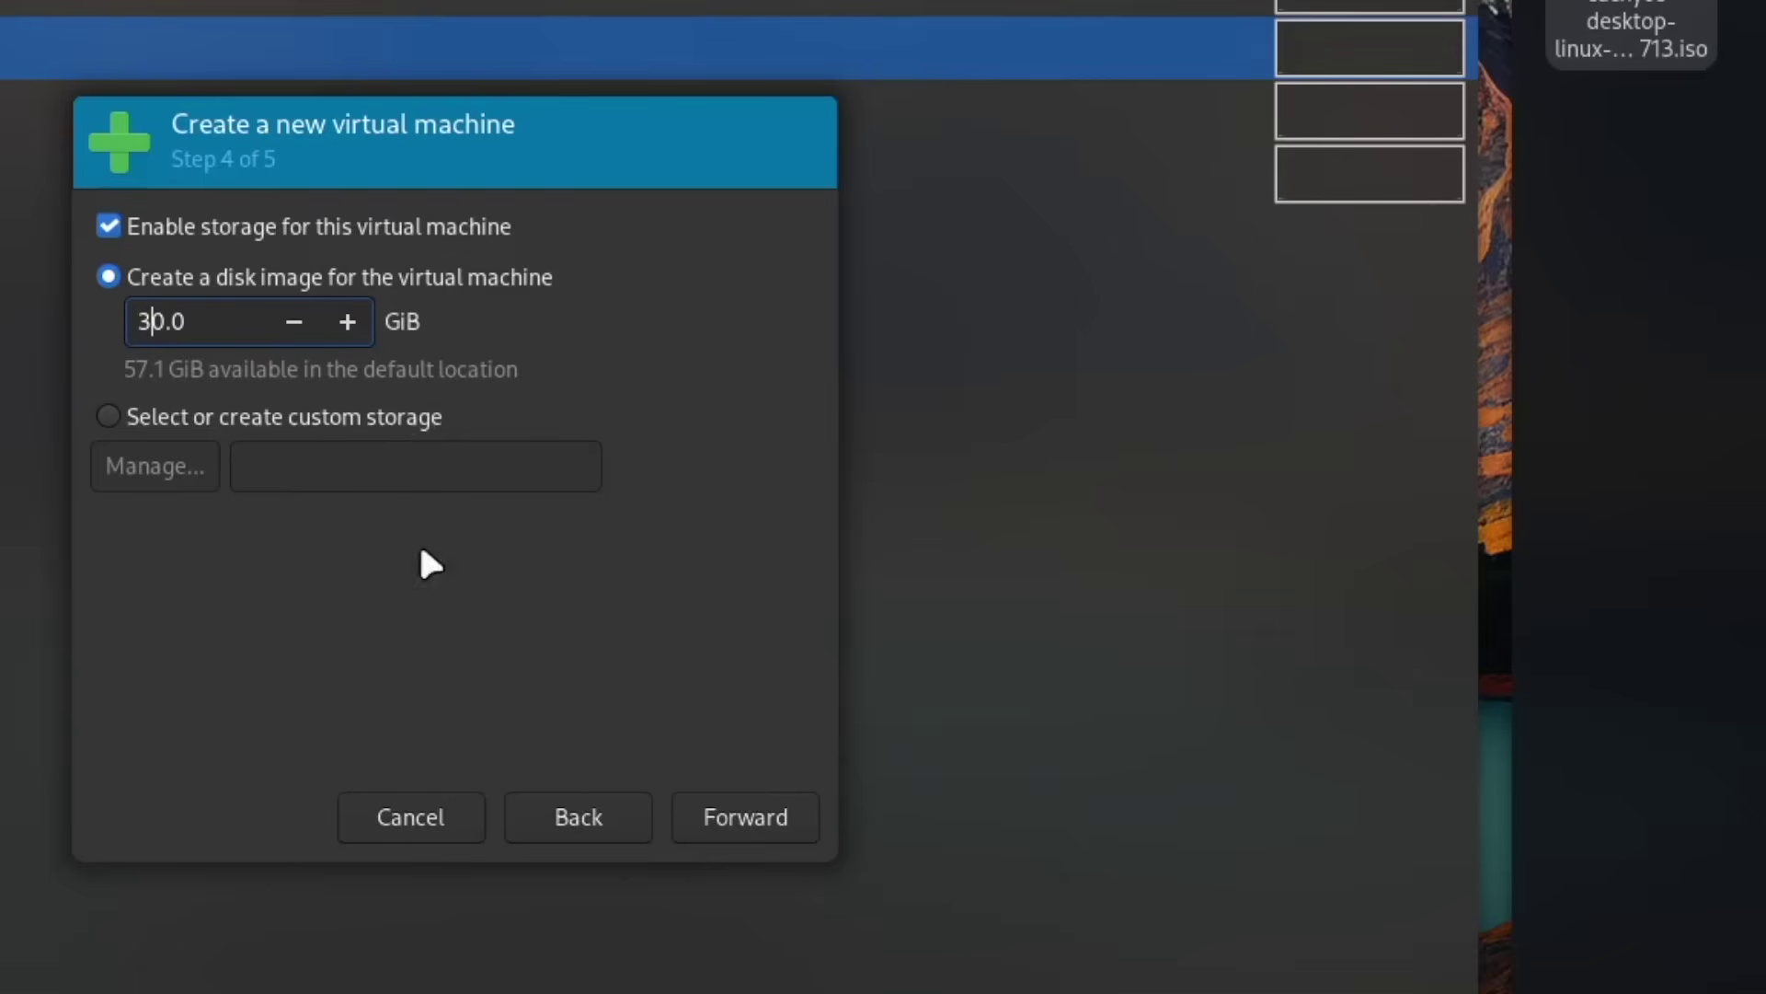
Name the VM cachyos and enable customizing the configuration before install
click(749, 812)
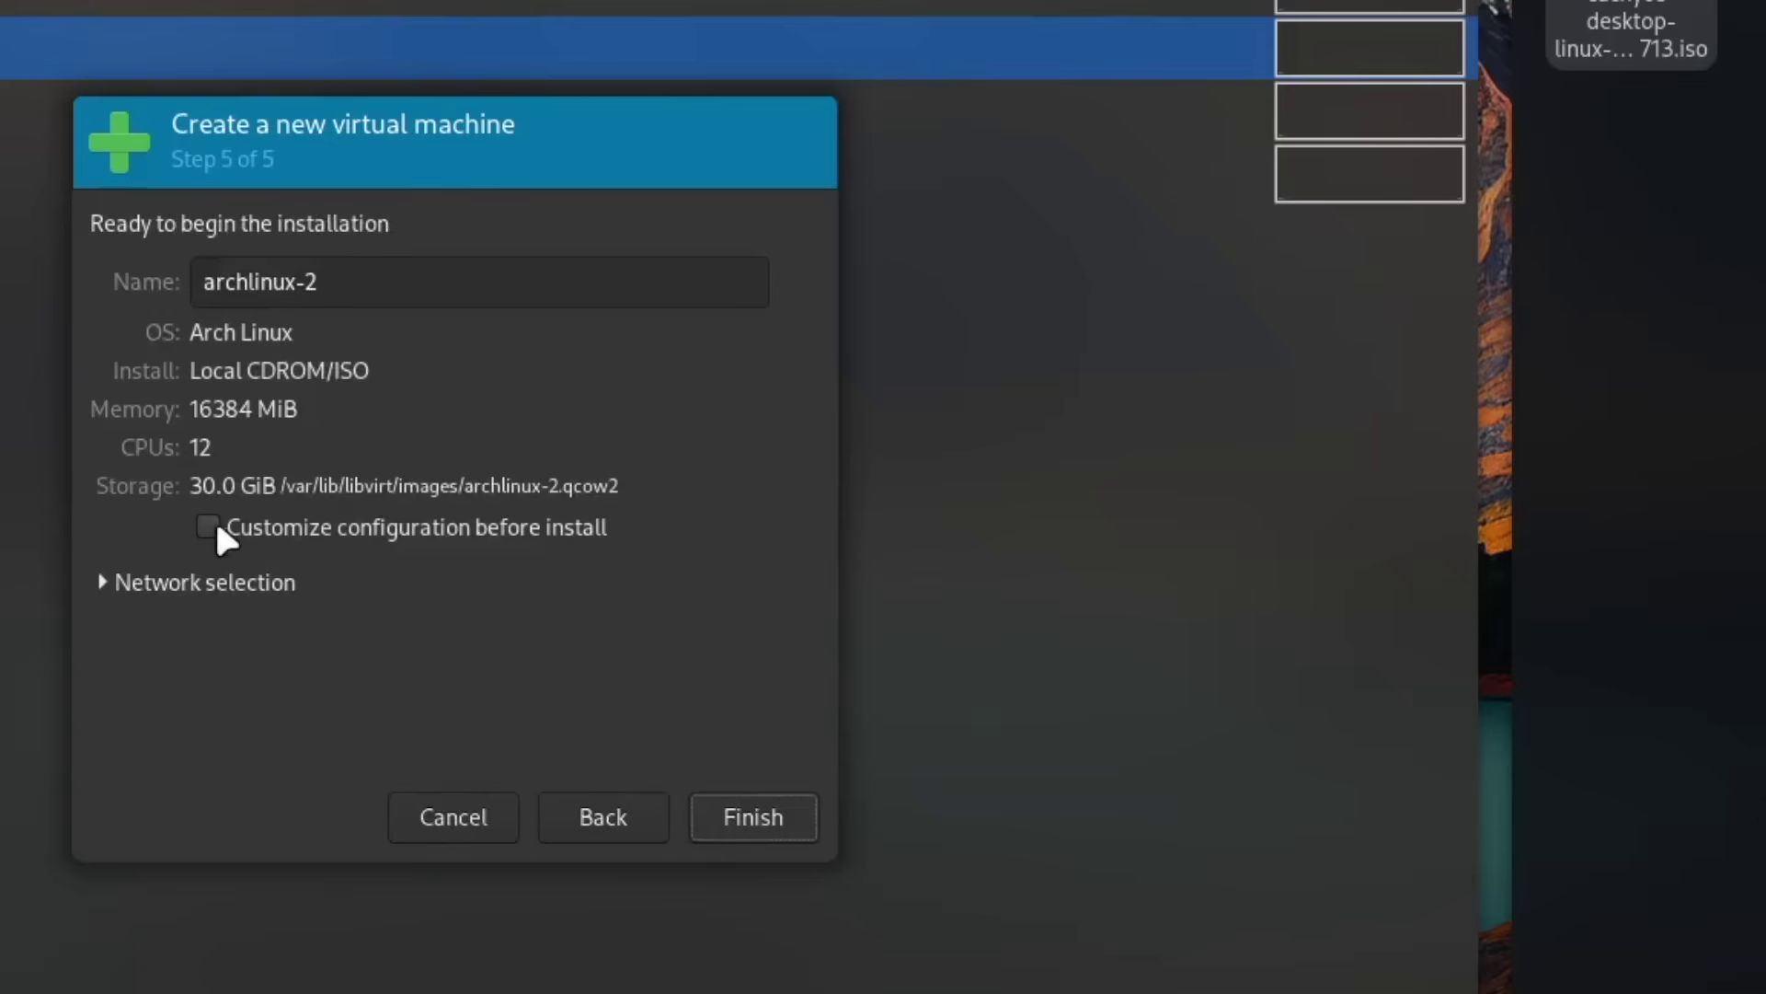
click(210, 526)
click(306, 279)
drag(306, 279, 150, 276)
text(cachy)
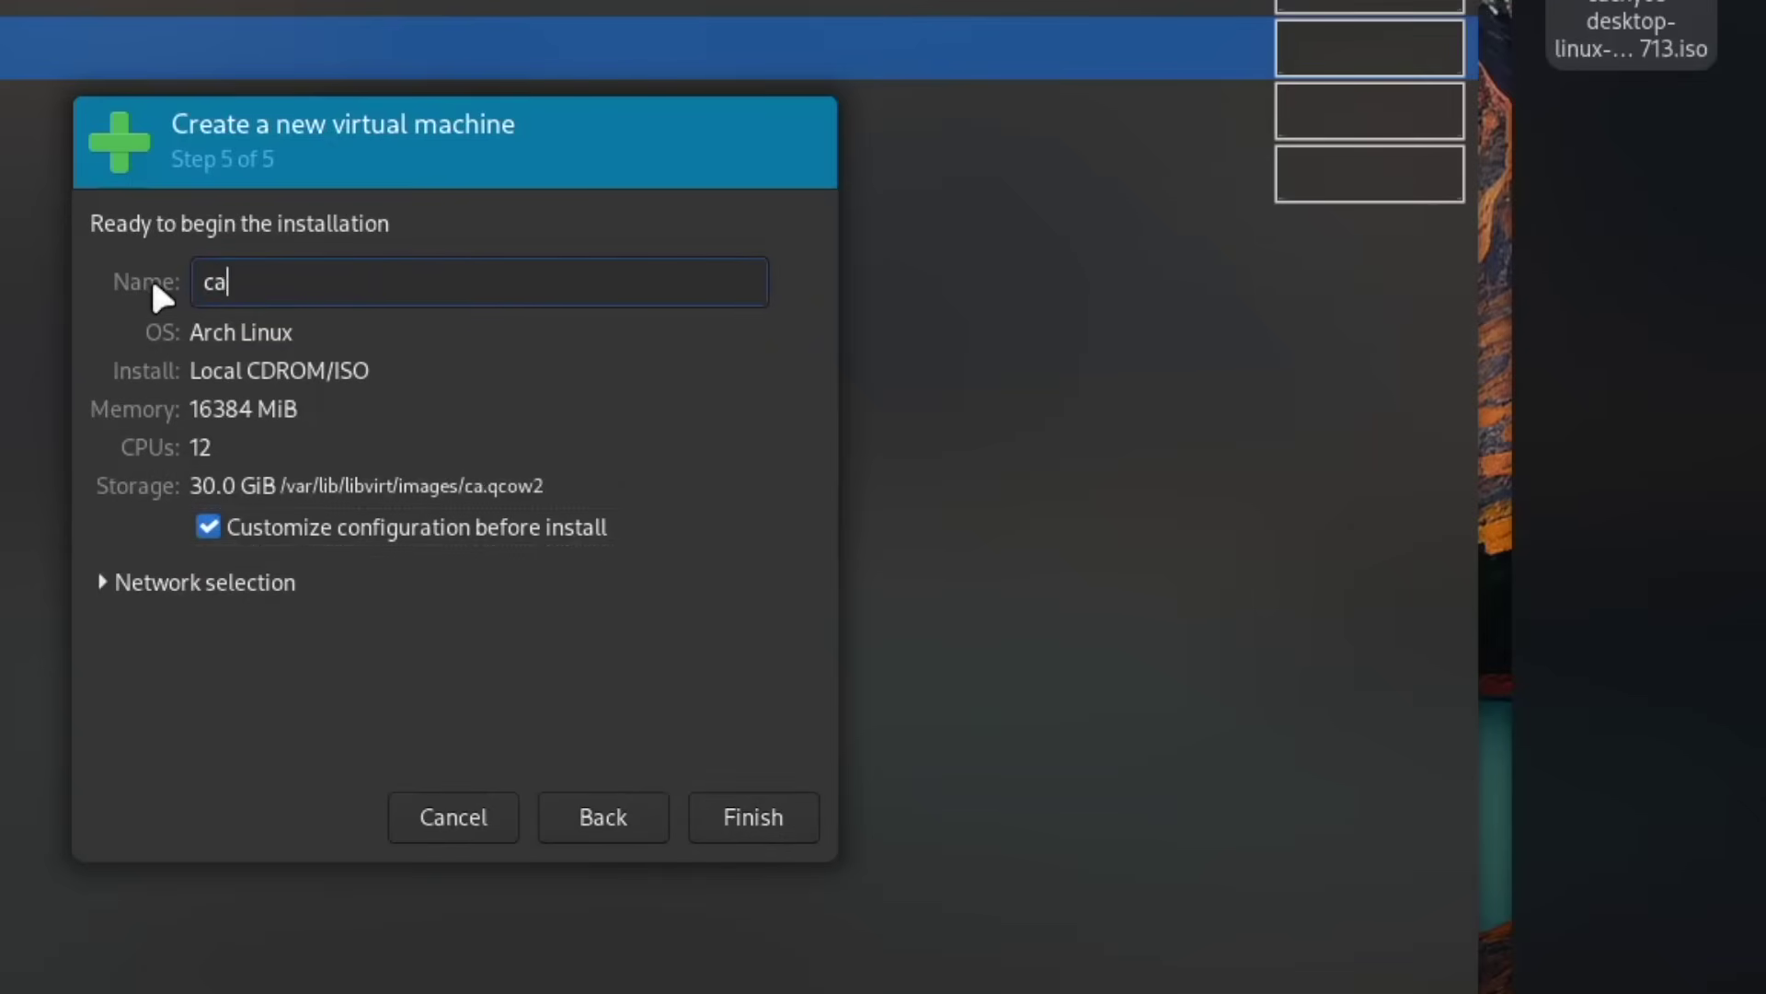
text(os)
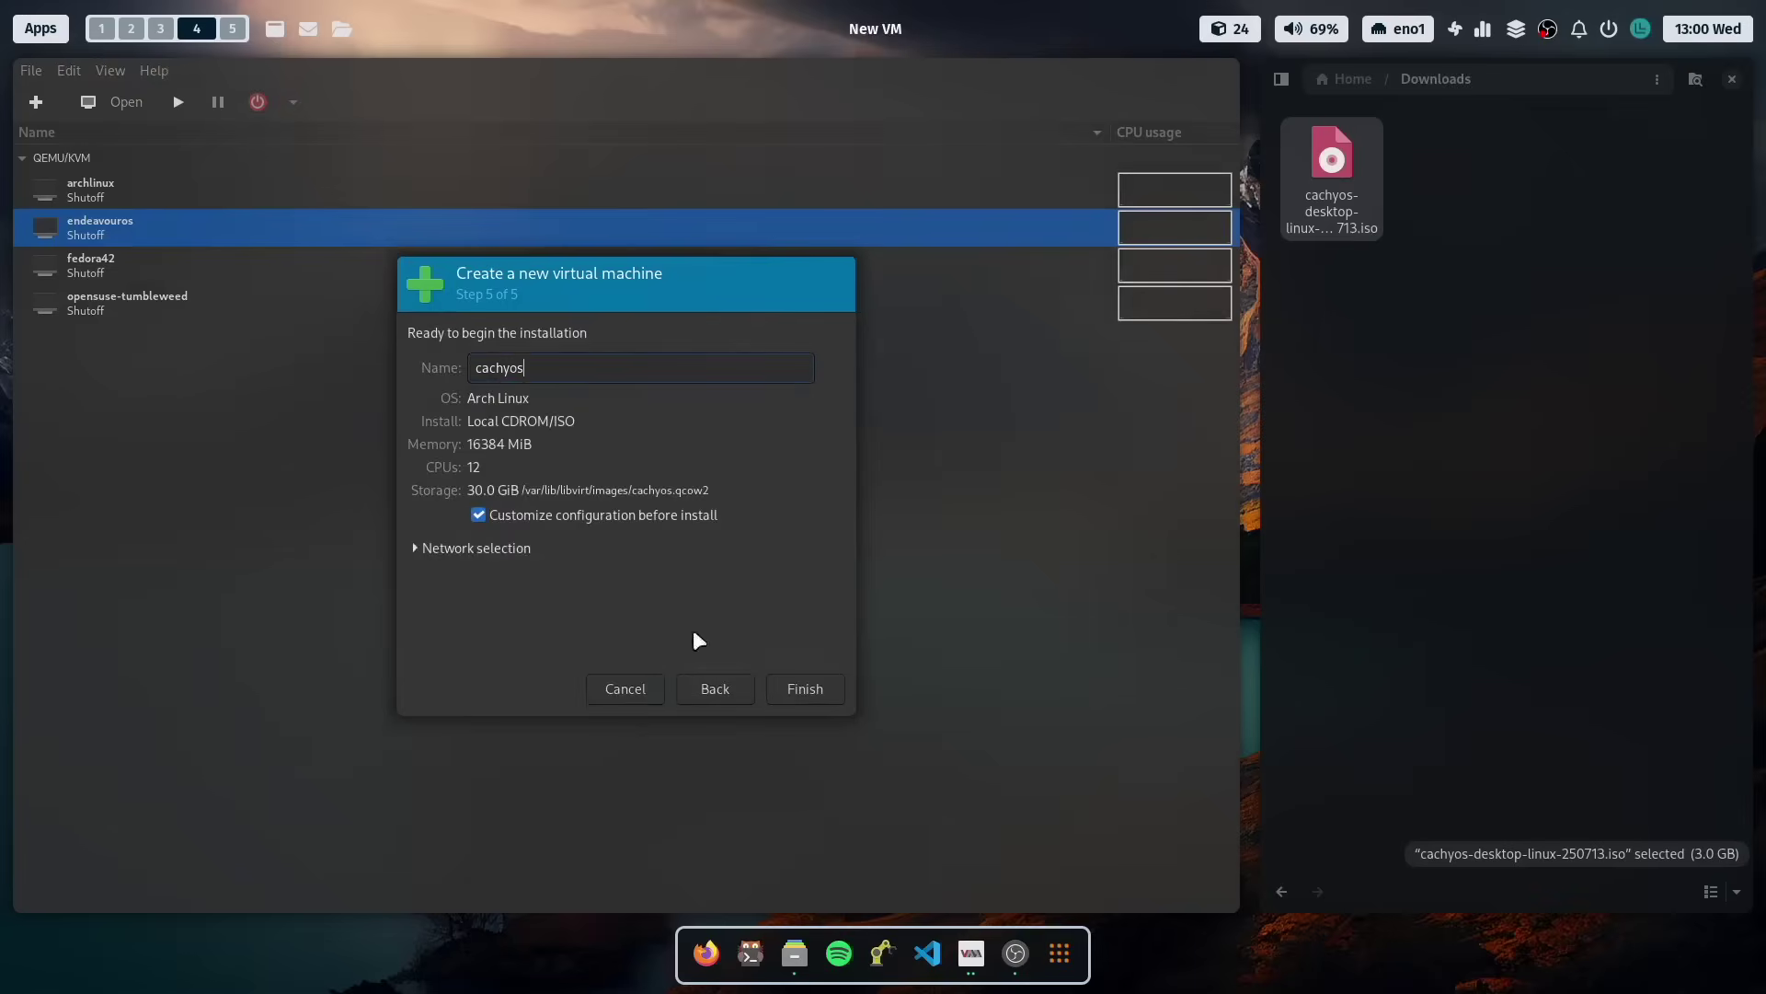
Enable 3D acceleration on the Virtio video device and apply it
click(816, 686)
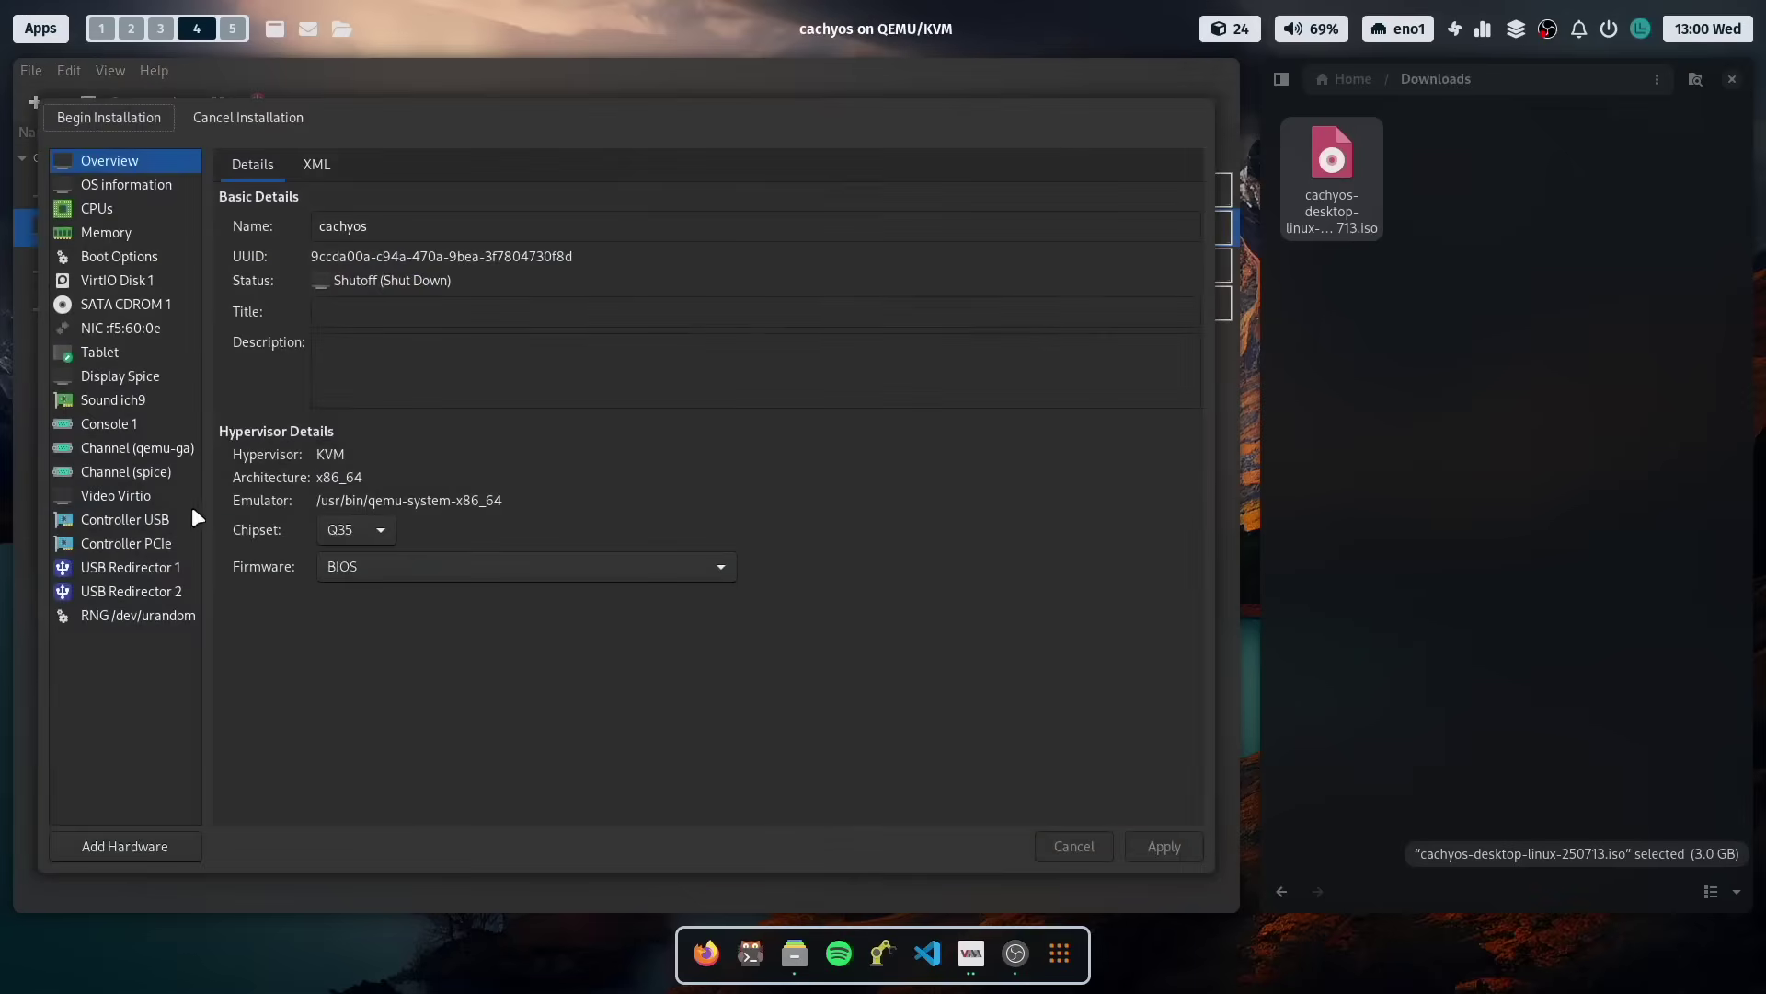
click(147, 497)
click(330, 253)
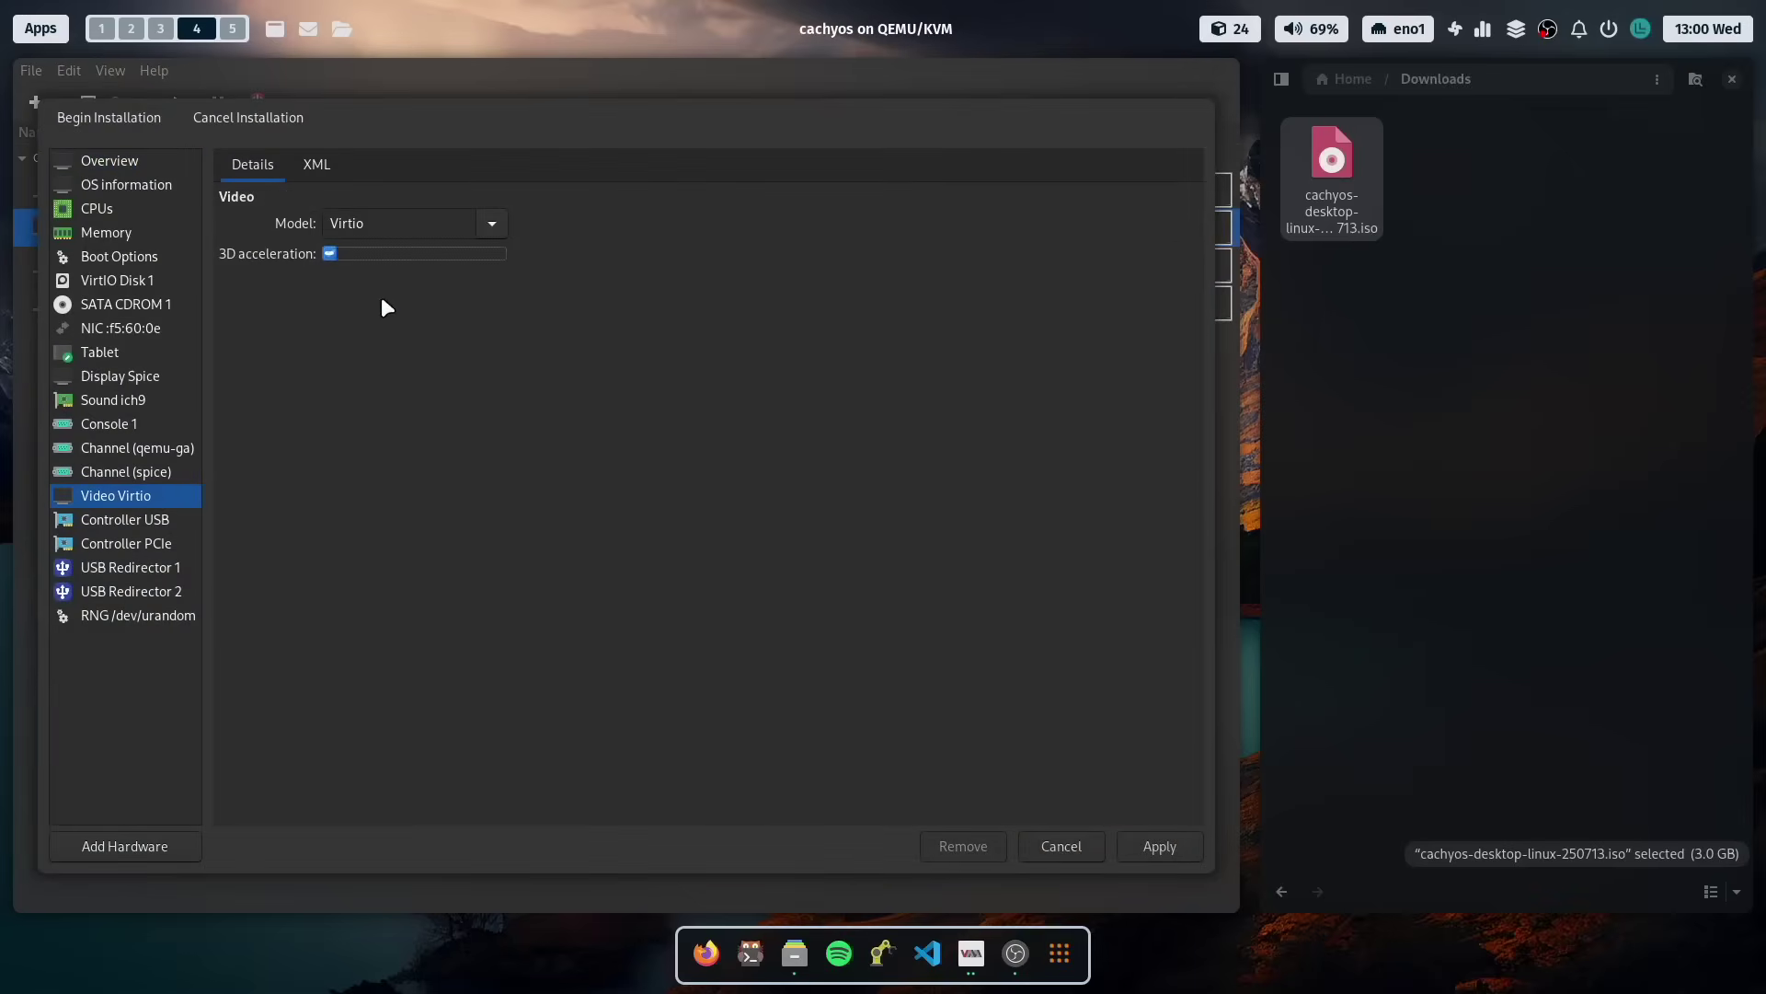
click(1156, 844)
Enable Spice OpenGL with listen type None on device 0000:07:00:0, then begin installation
click(138, 378)
click(312, 349)
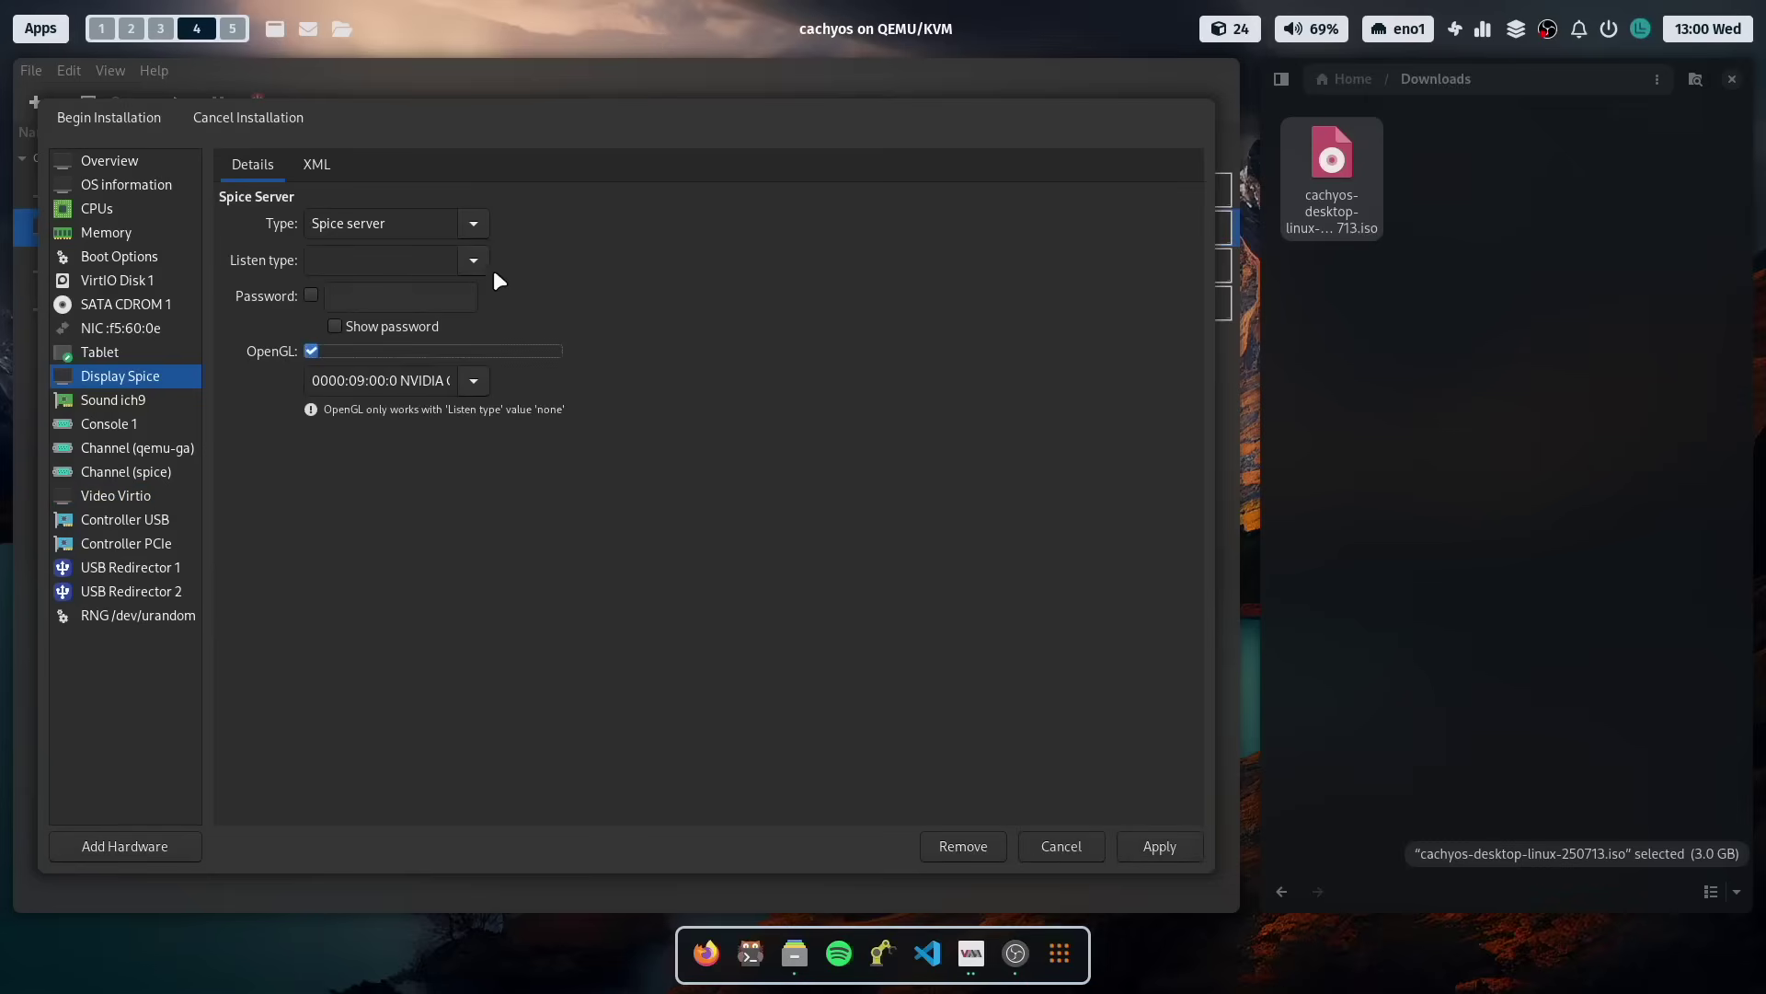
click(477, 260)
click(462, 318)
click(474, 380)
click(484, 438)
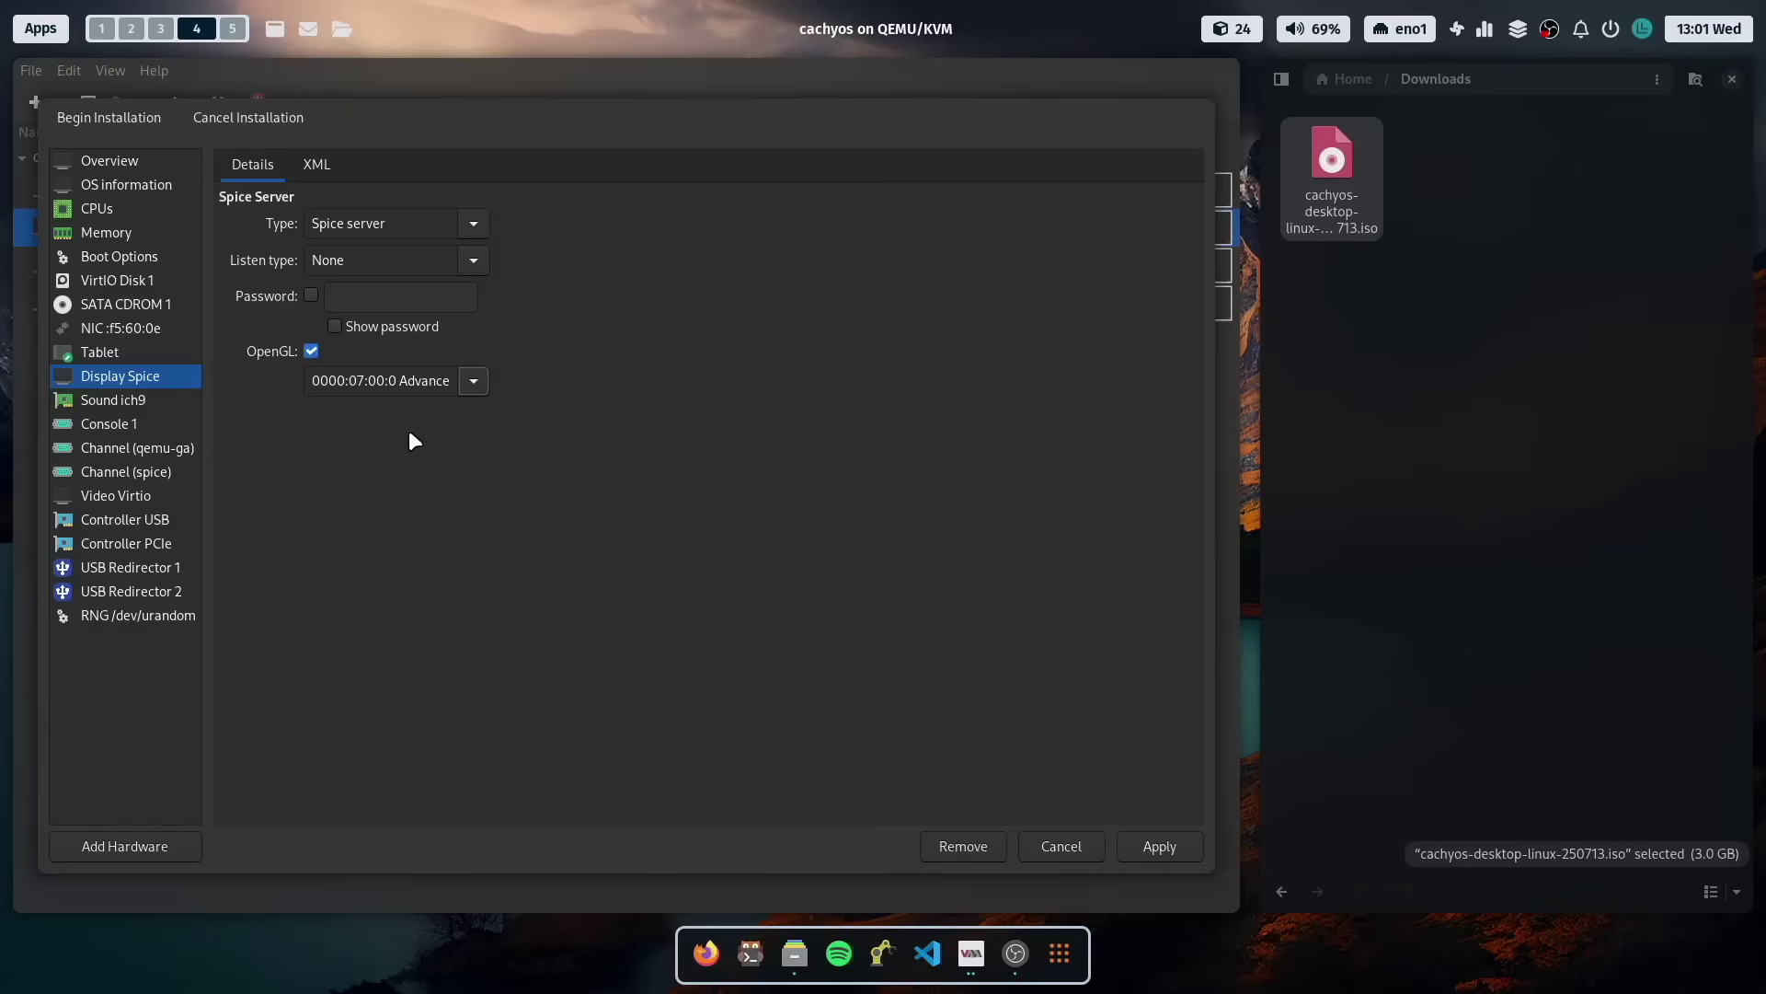
click(1161, 847)
click(133, 118)
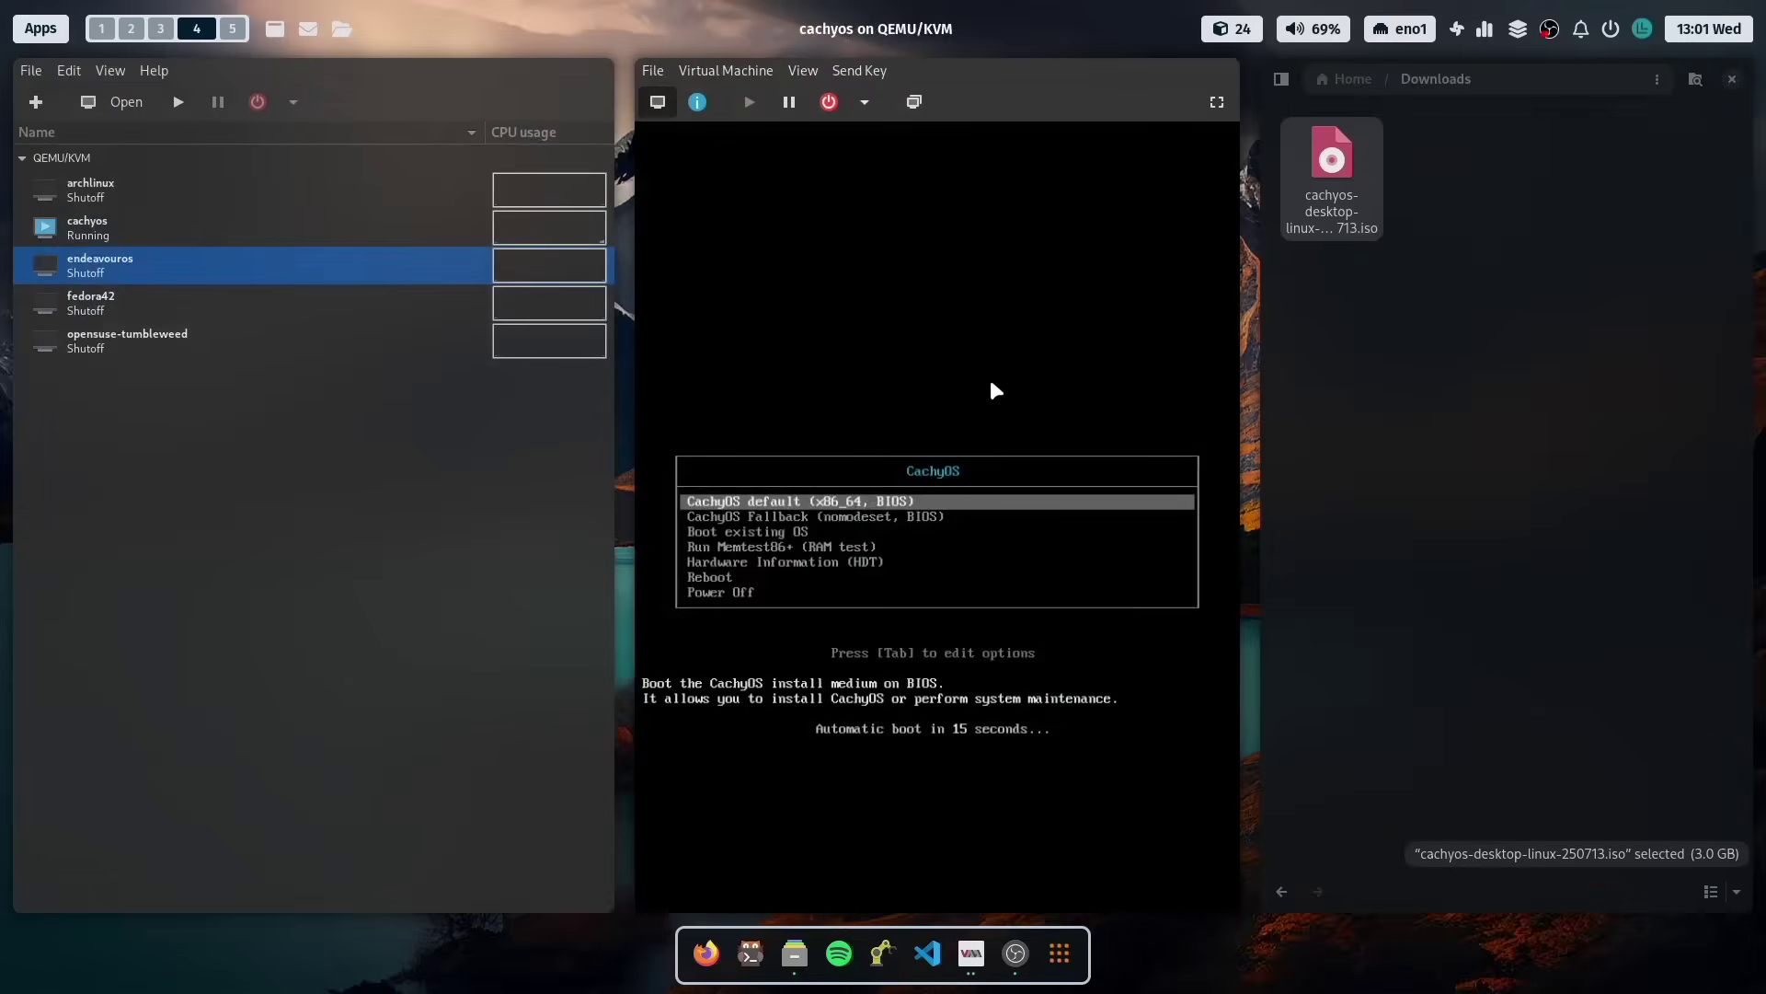
Boot the default CachyOS entry and switch the VM console to fullscreen
key(Return)
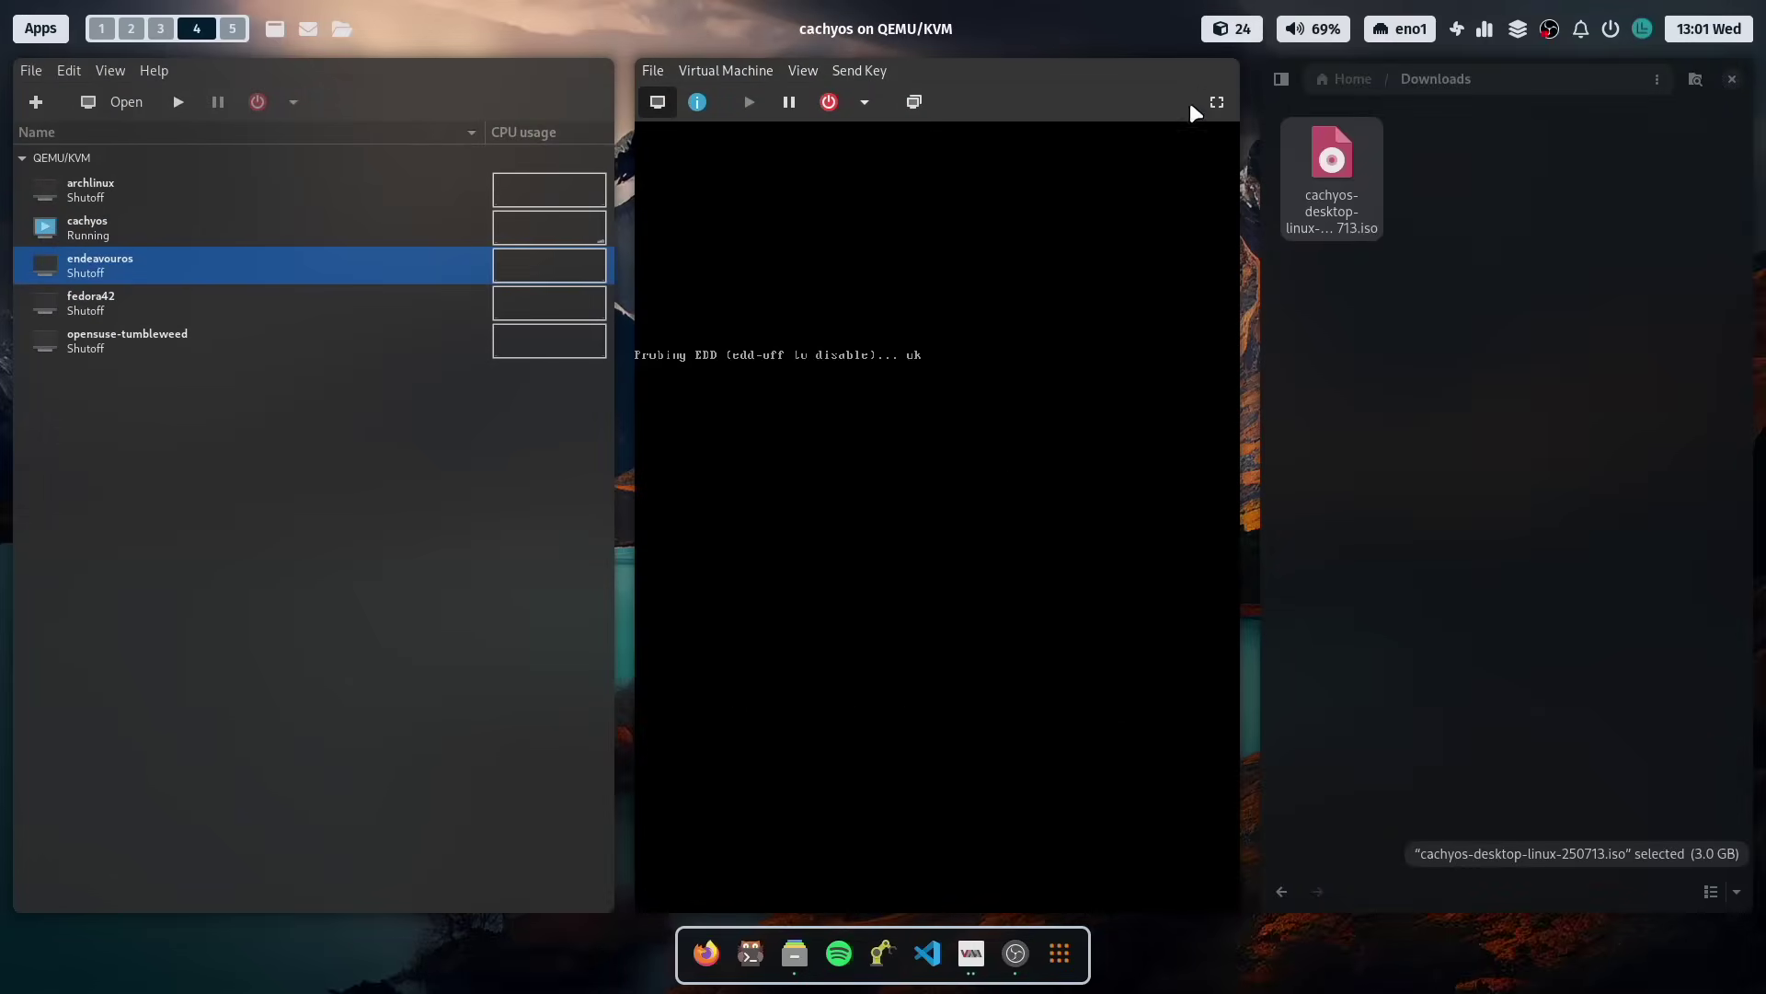
click(1216, 101)
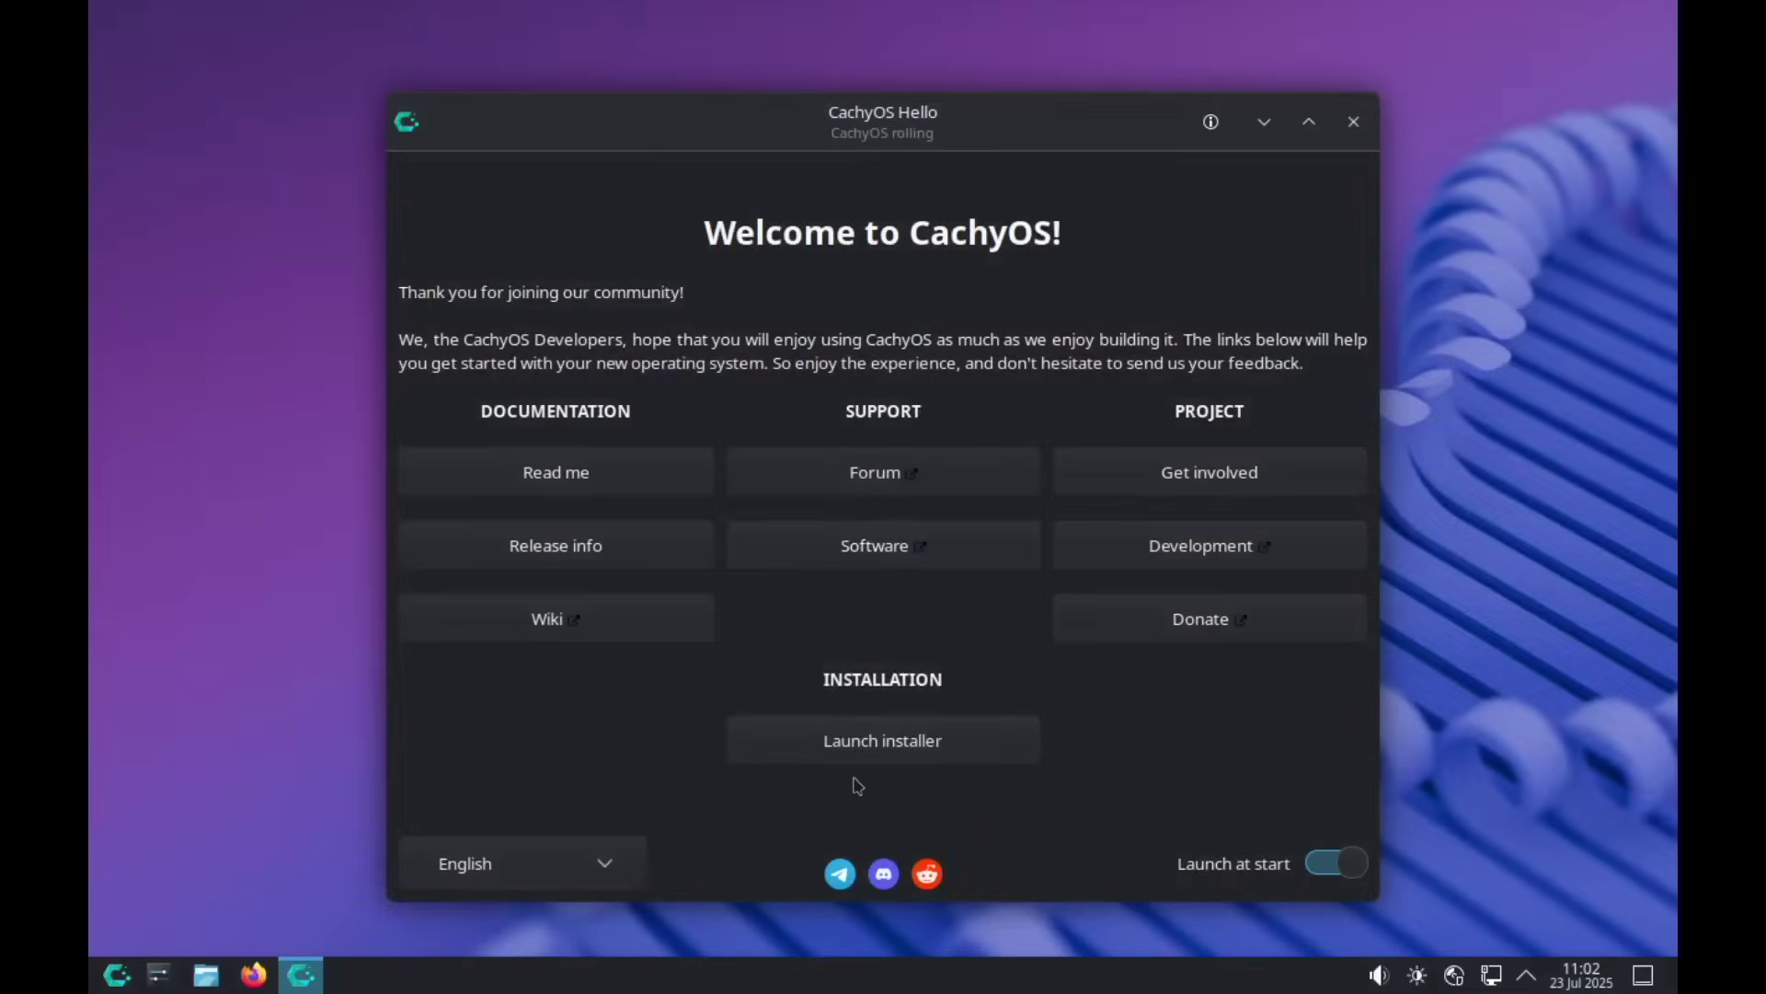
Launch the Grub edition of the CachyOS installer with American English as its language
click(902, 752)
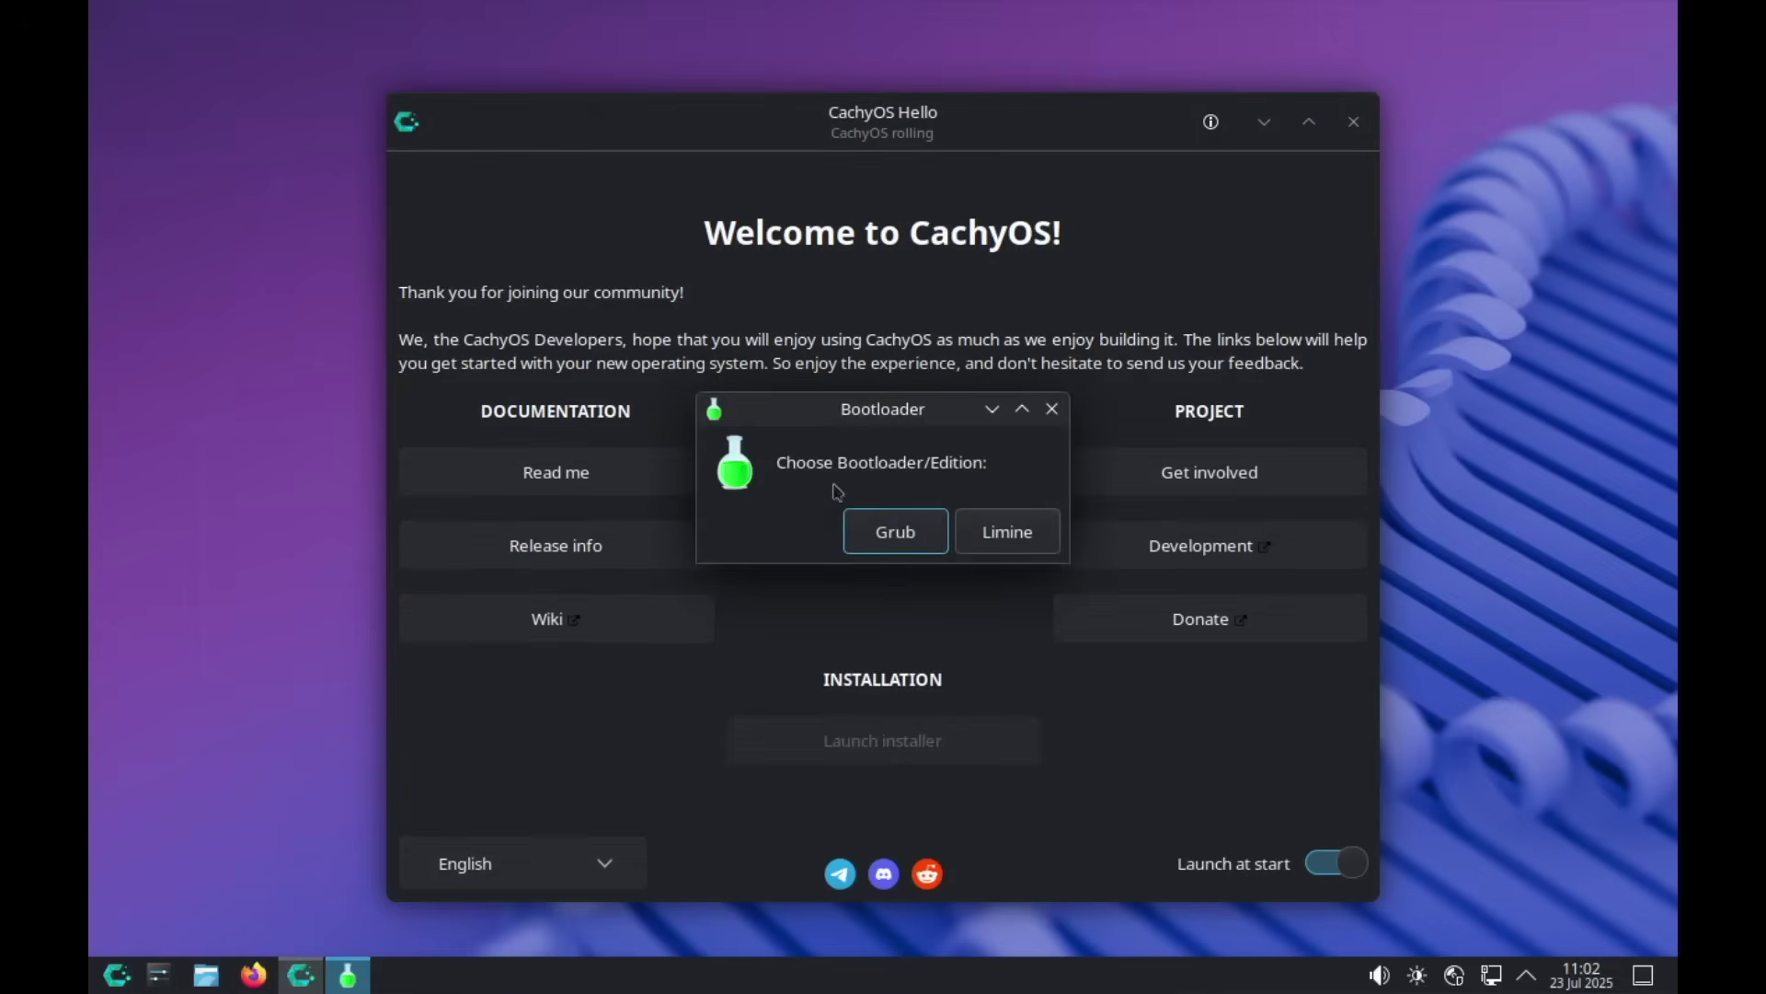
click(895, 543)
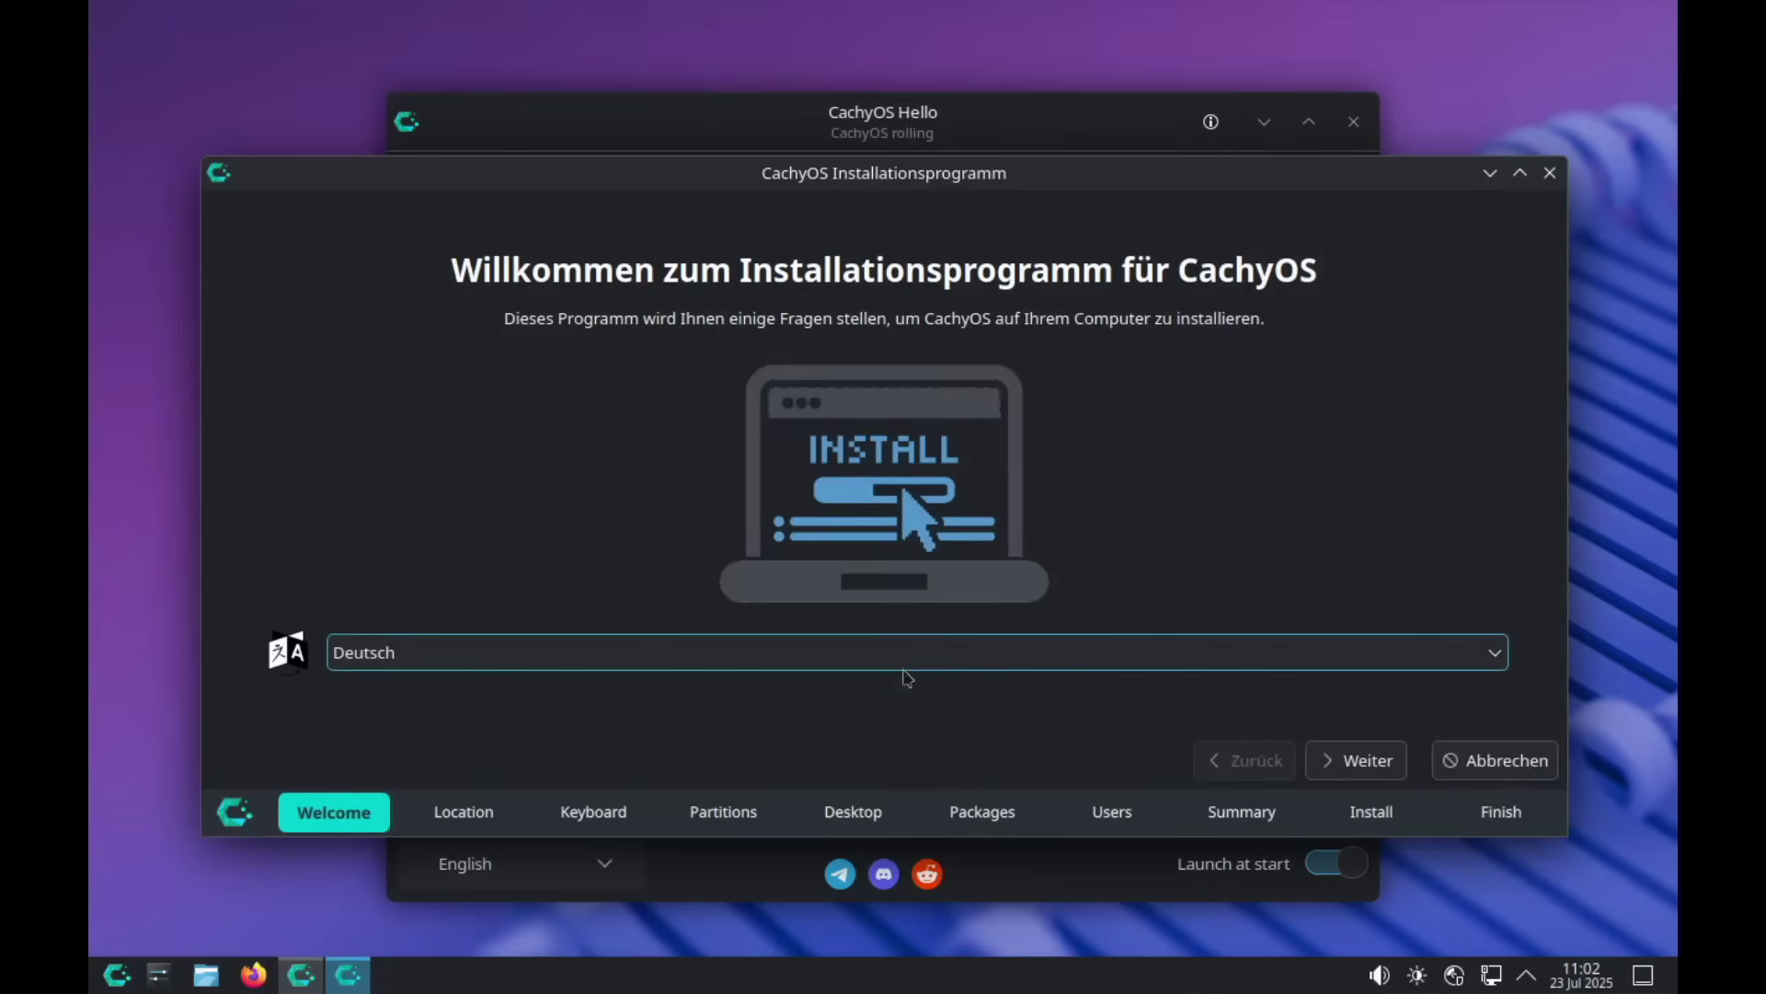
click(905, 668)
scroll(709, 865, down, 3)
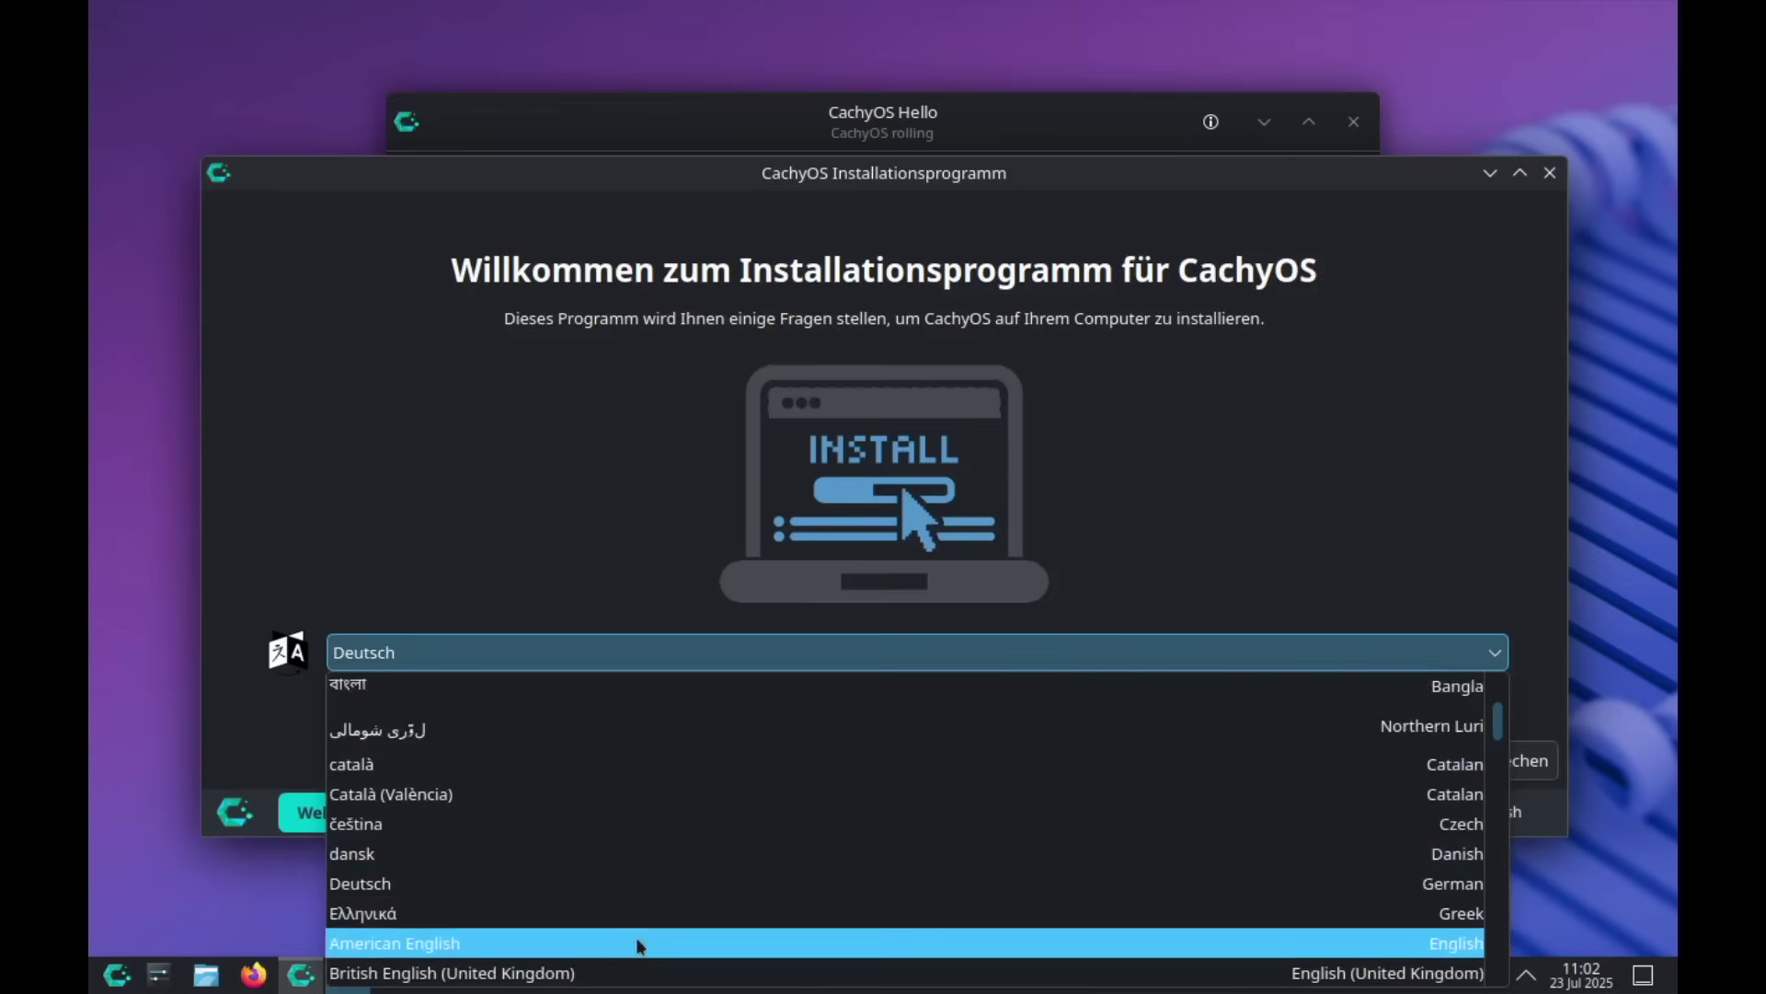
click(726, 810)
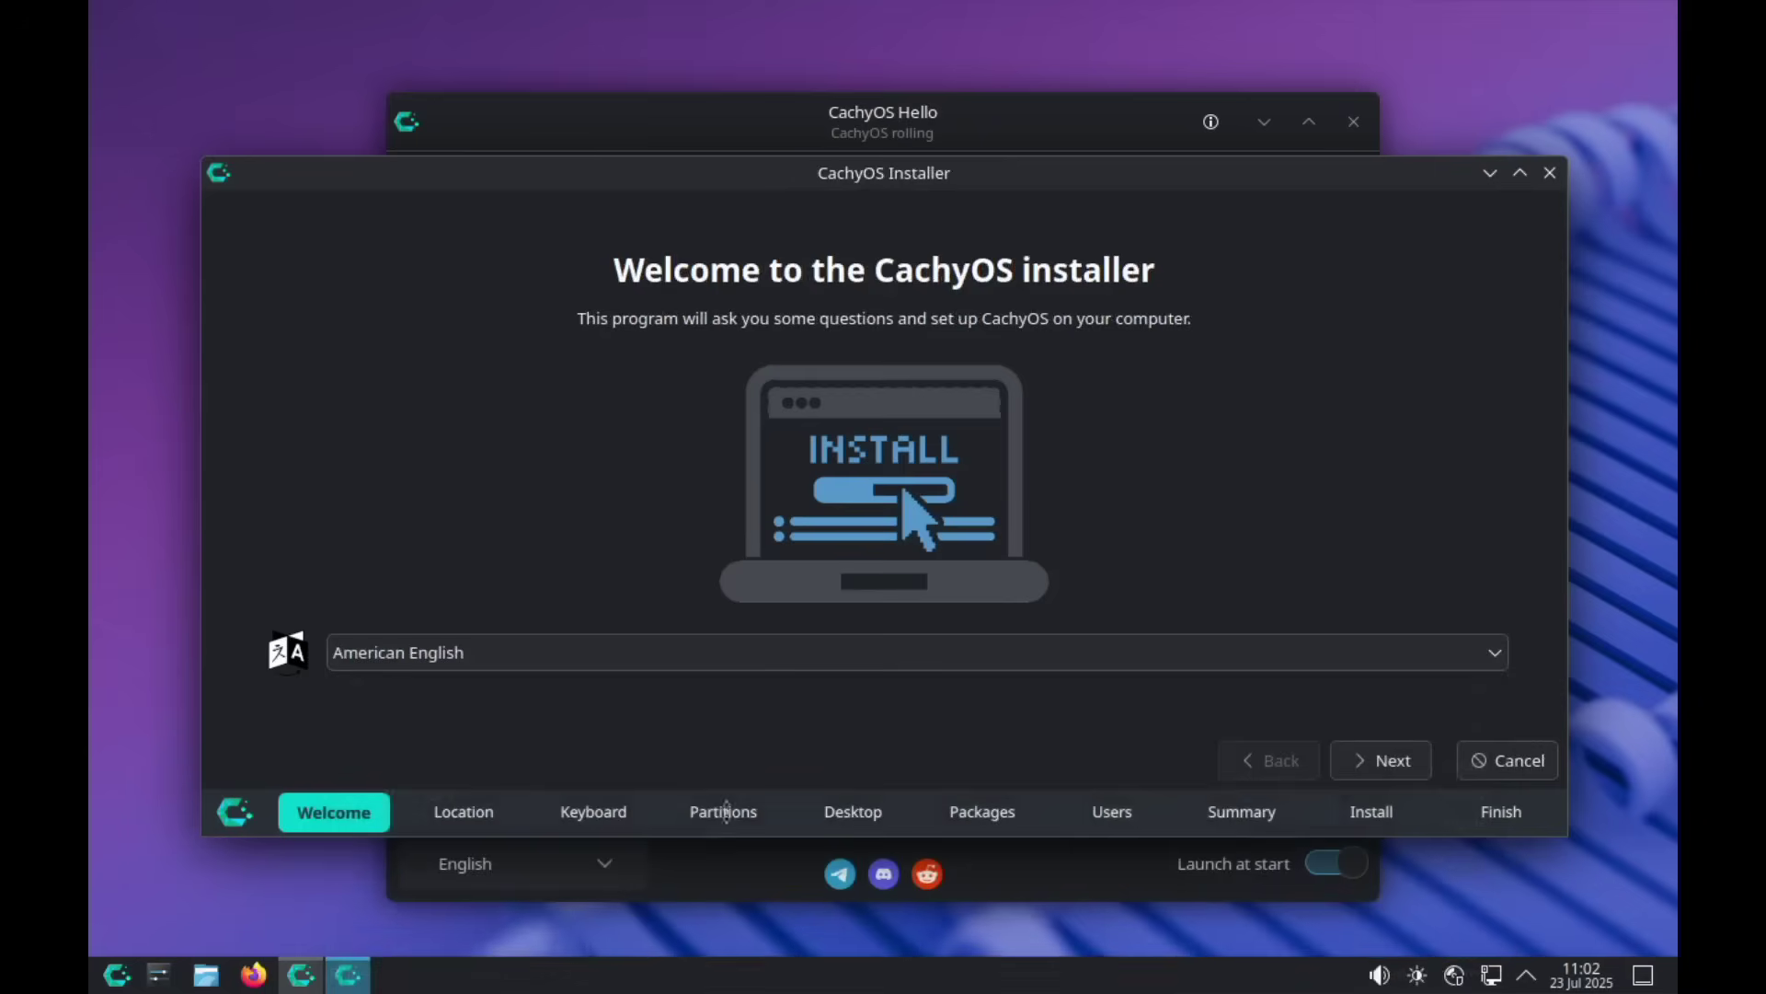
click(1390, 763)
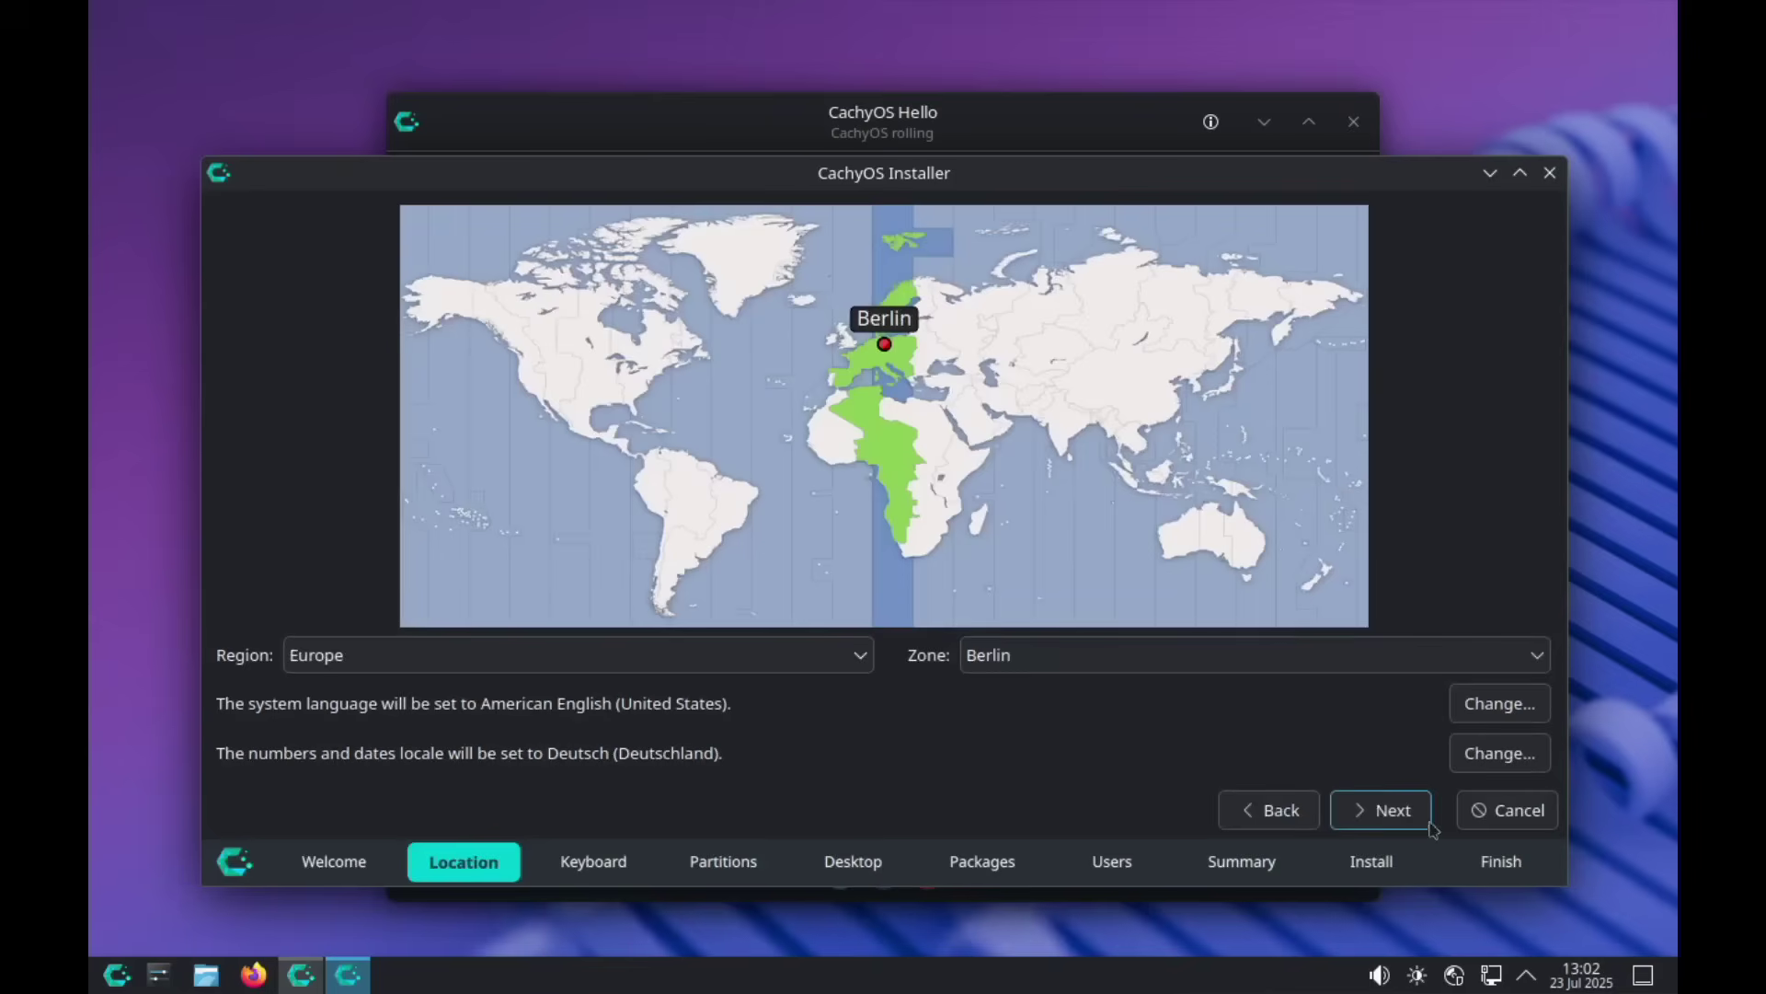
Keep the Europe/Berlin time zone and choose the German keyboard layout
click(1394, 810)
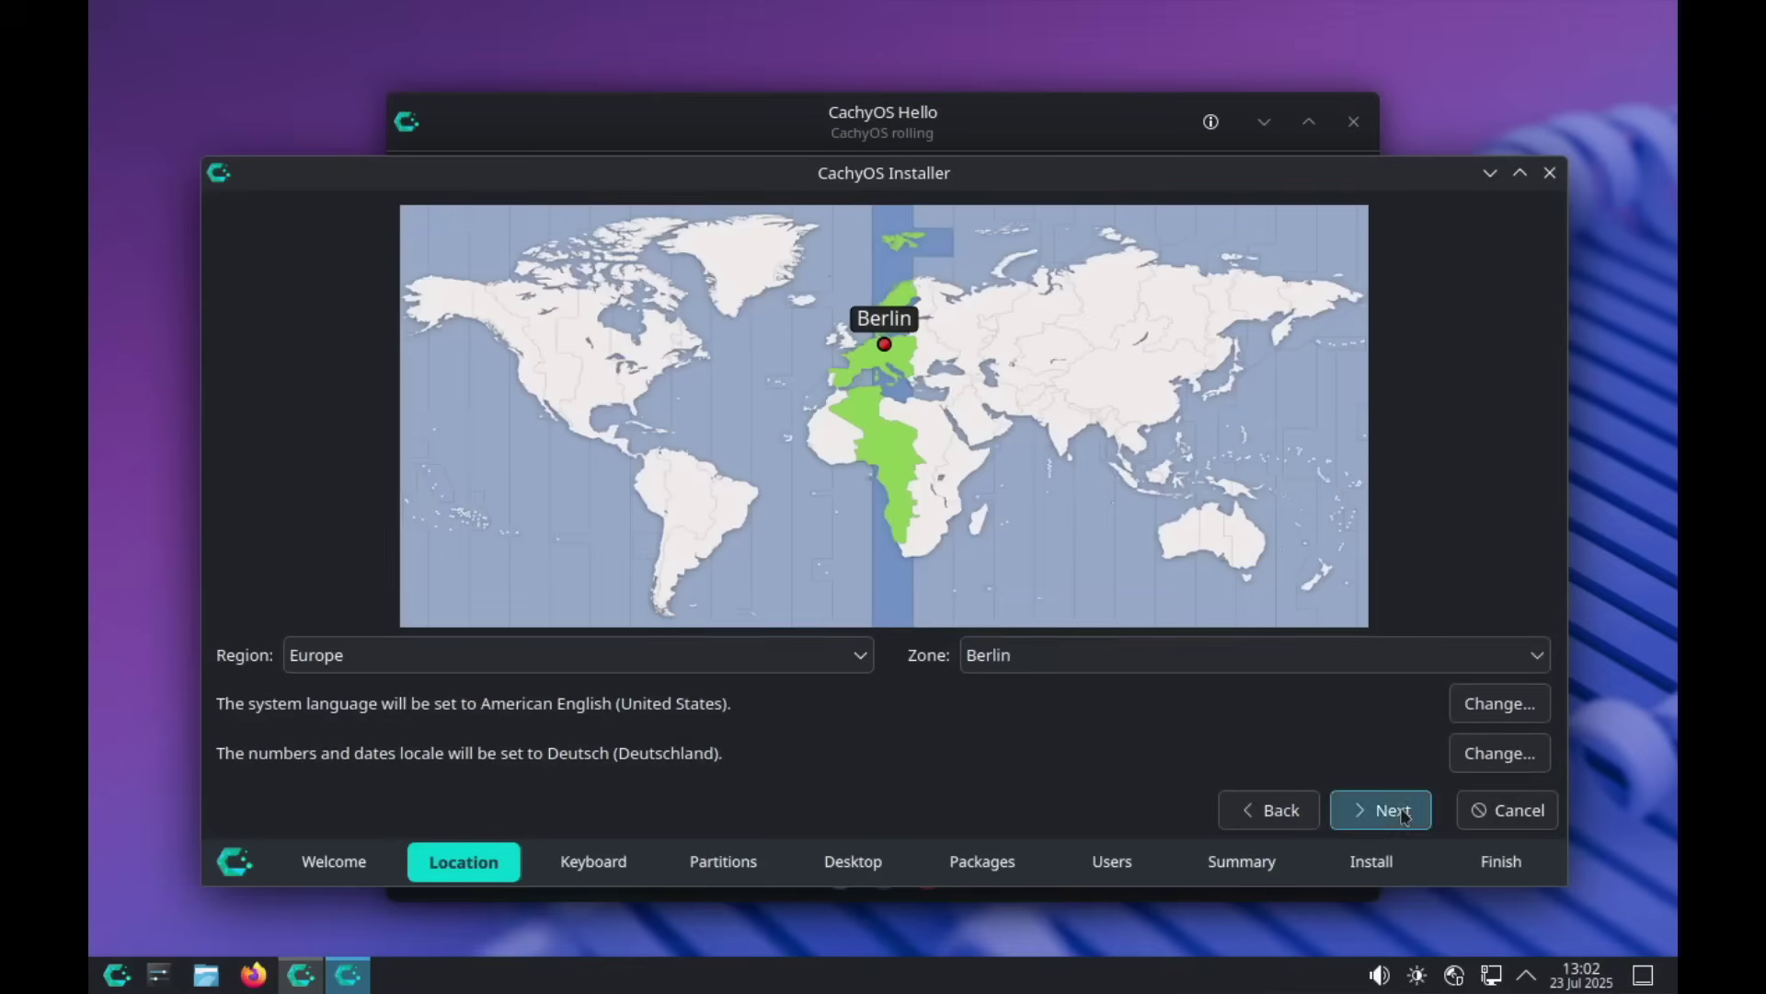
scroll(373, 670, down, 3)
scroll(372, 670, down, 2)
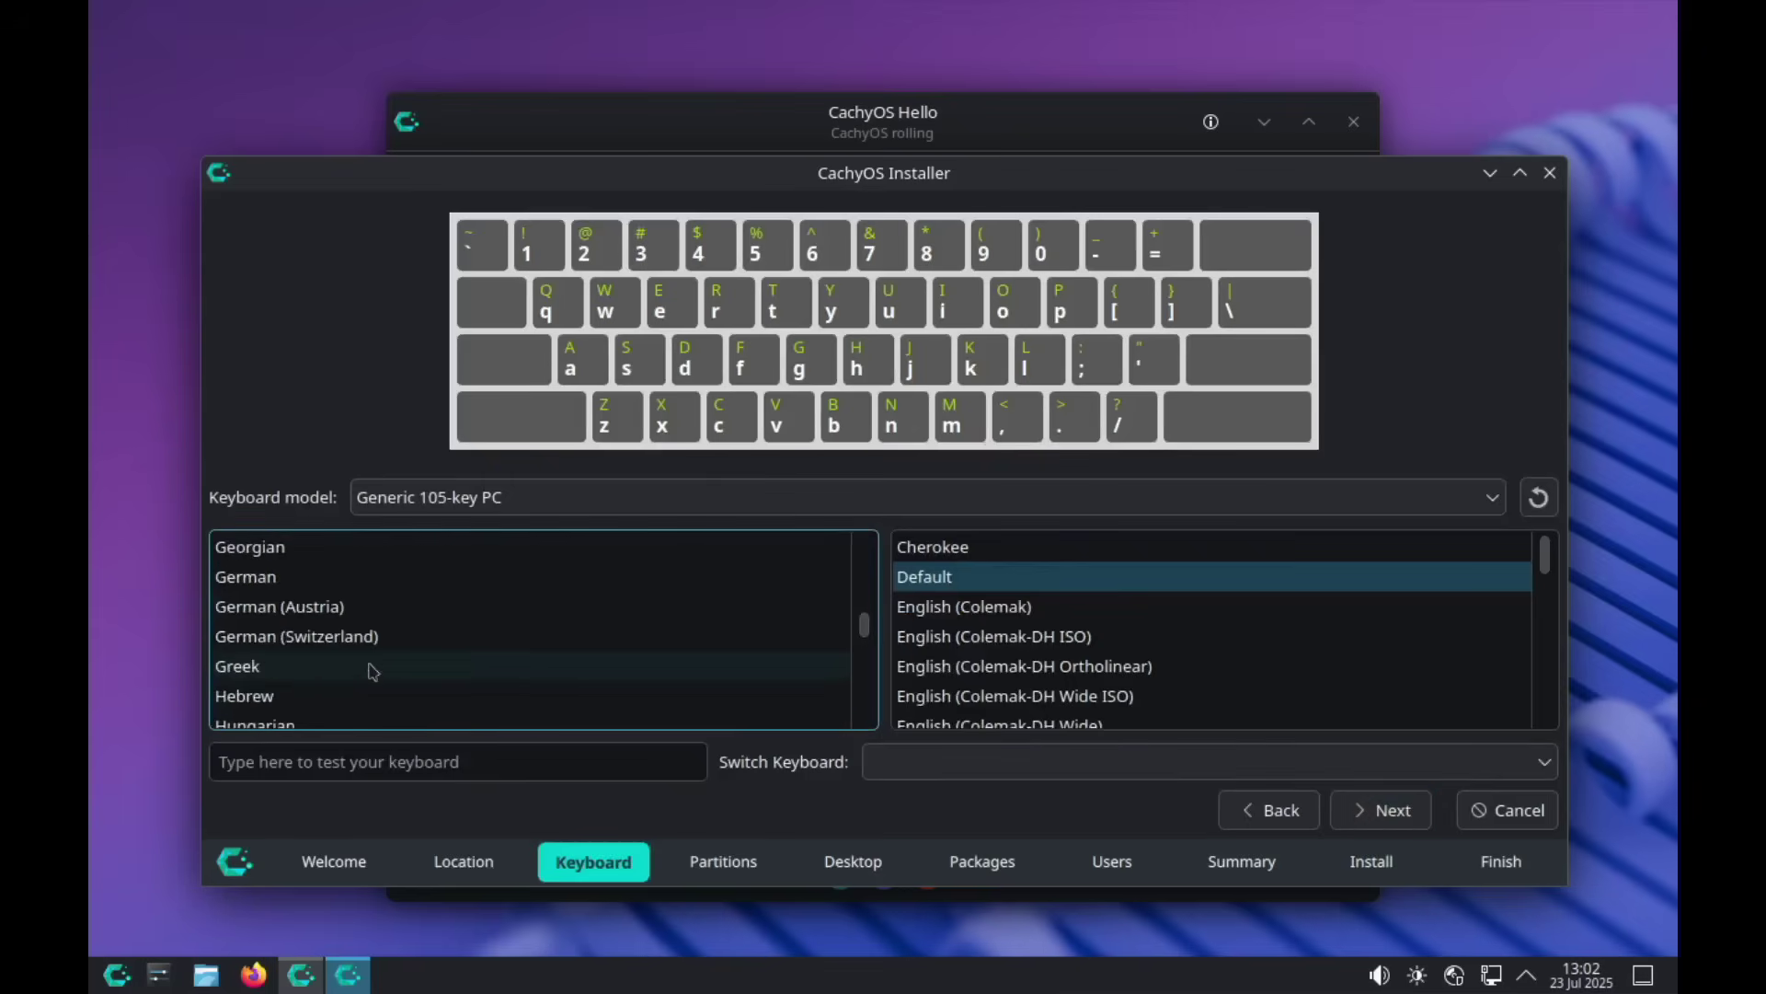
scroll(373, 671, up, 1)
click(368, 670)
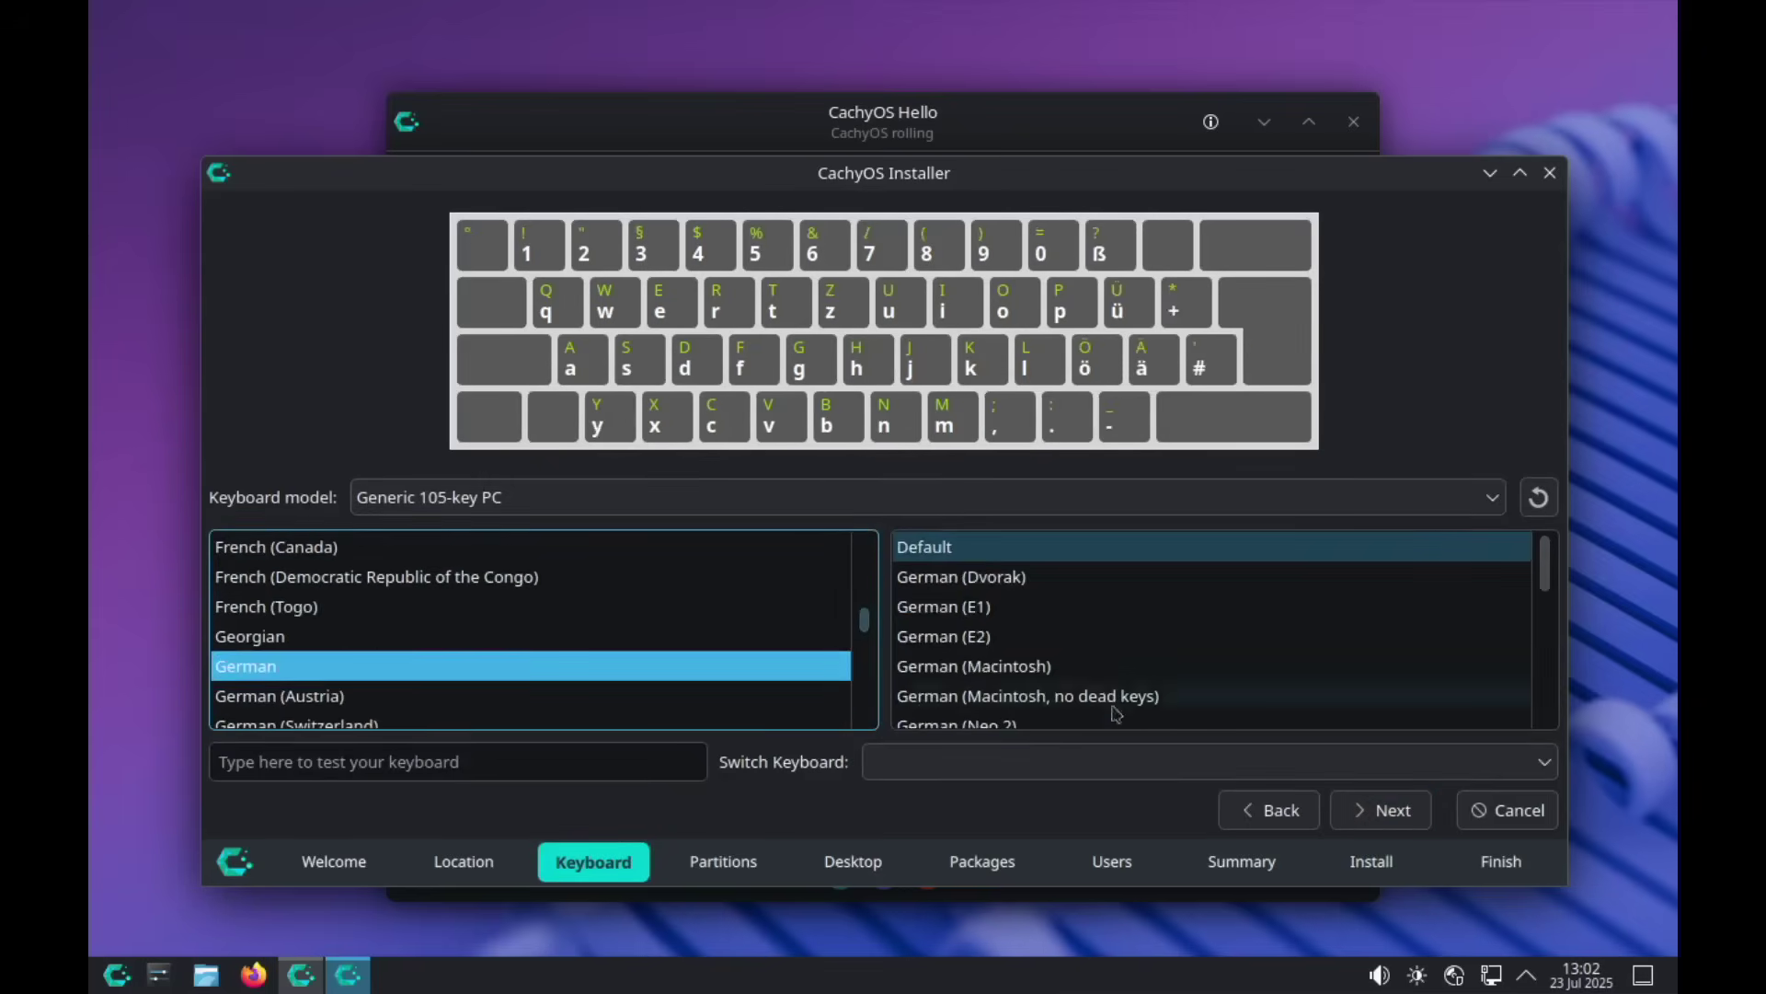
click(1380, 813)
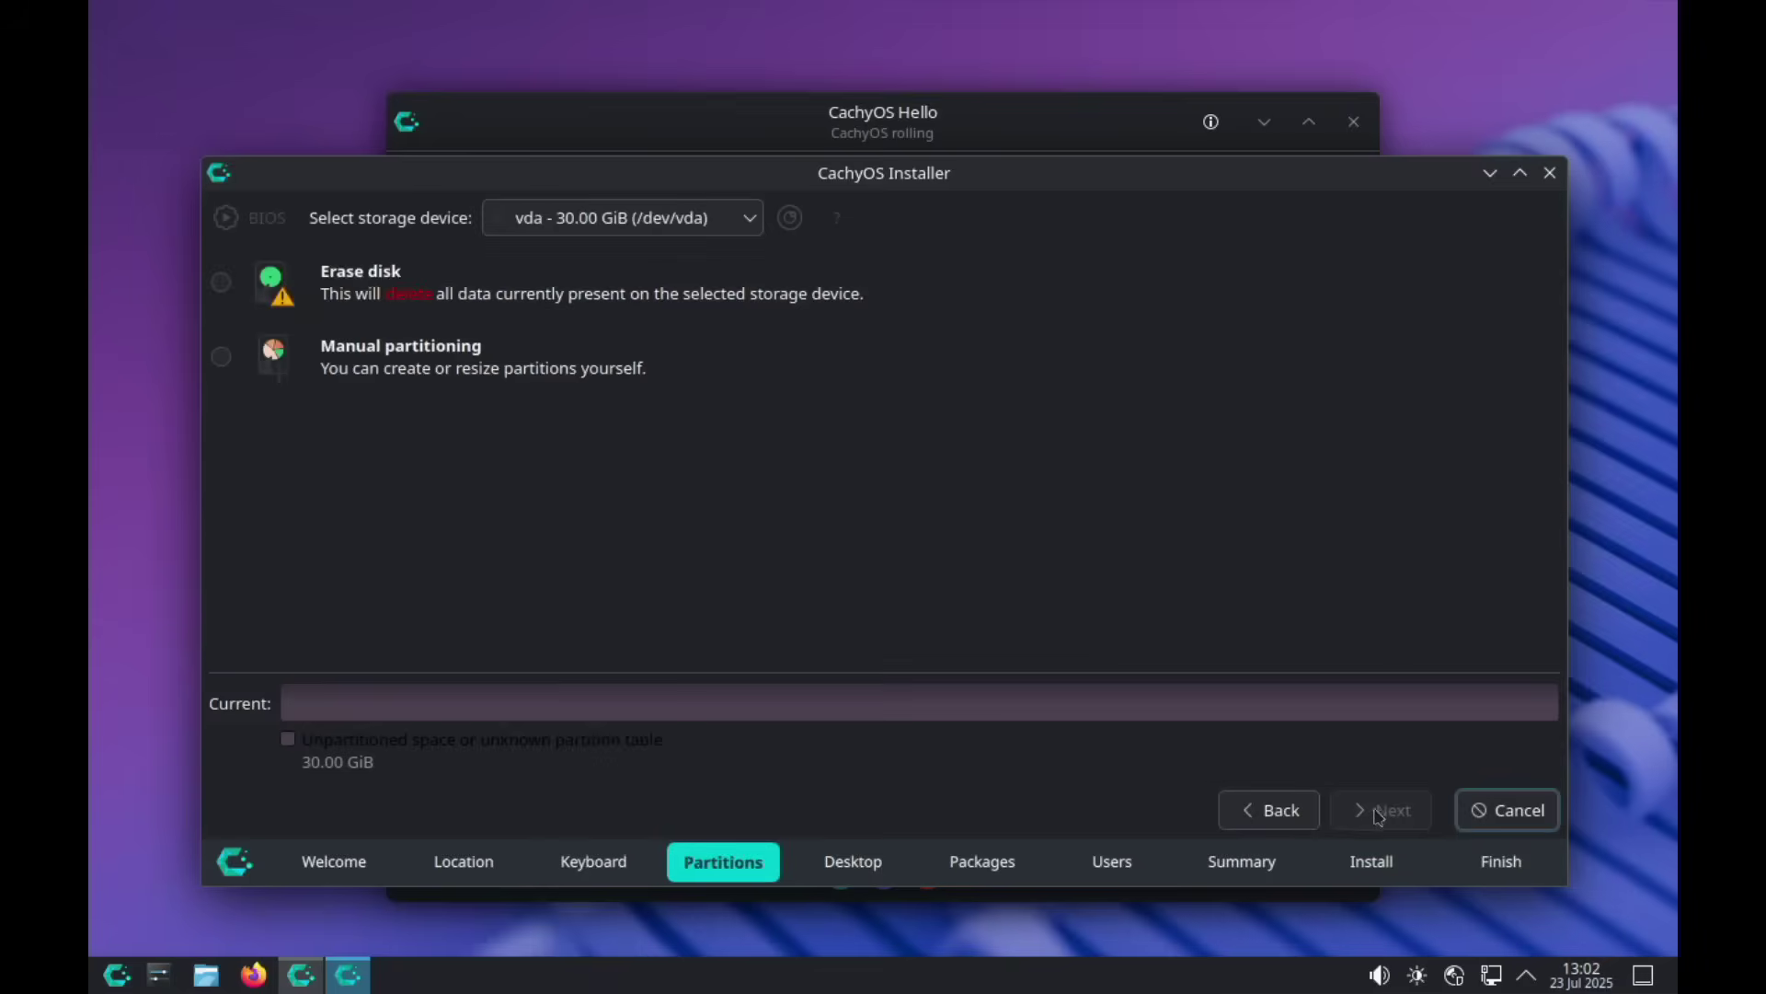
Erase the whole disk, select Hyprland as the desktop, and review the additional packages
click(223, 285)
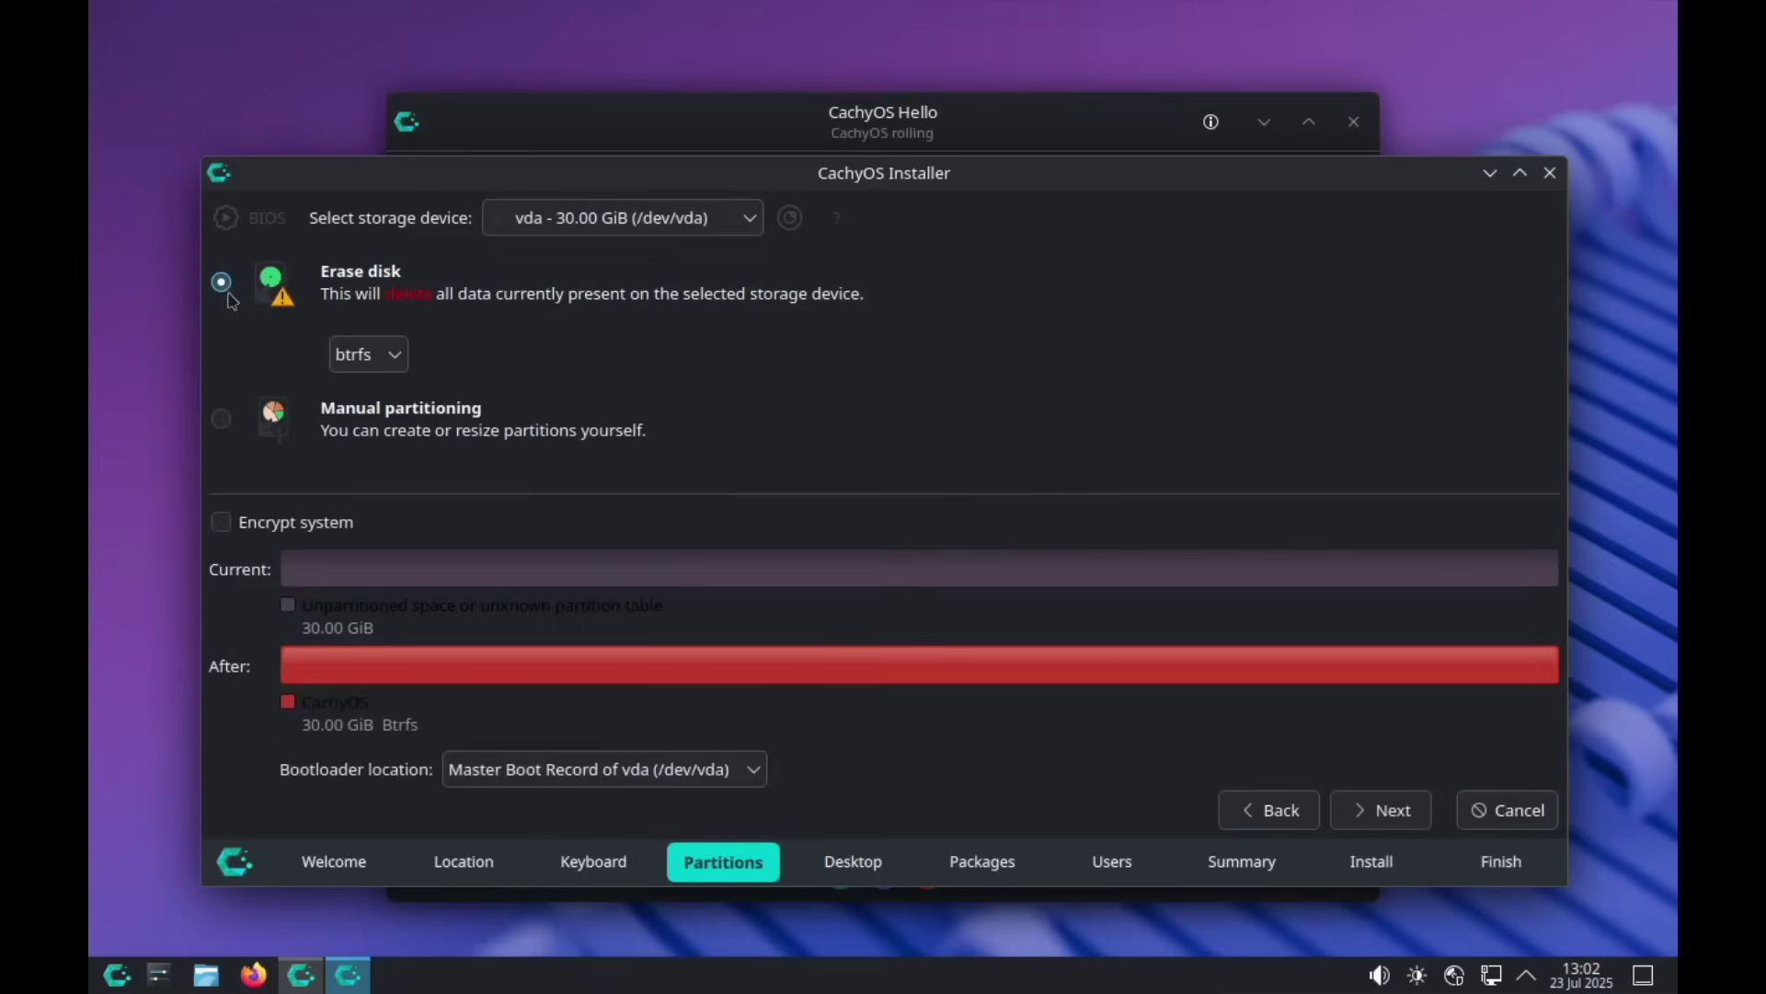
click(1395, 815)
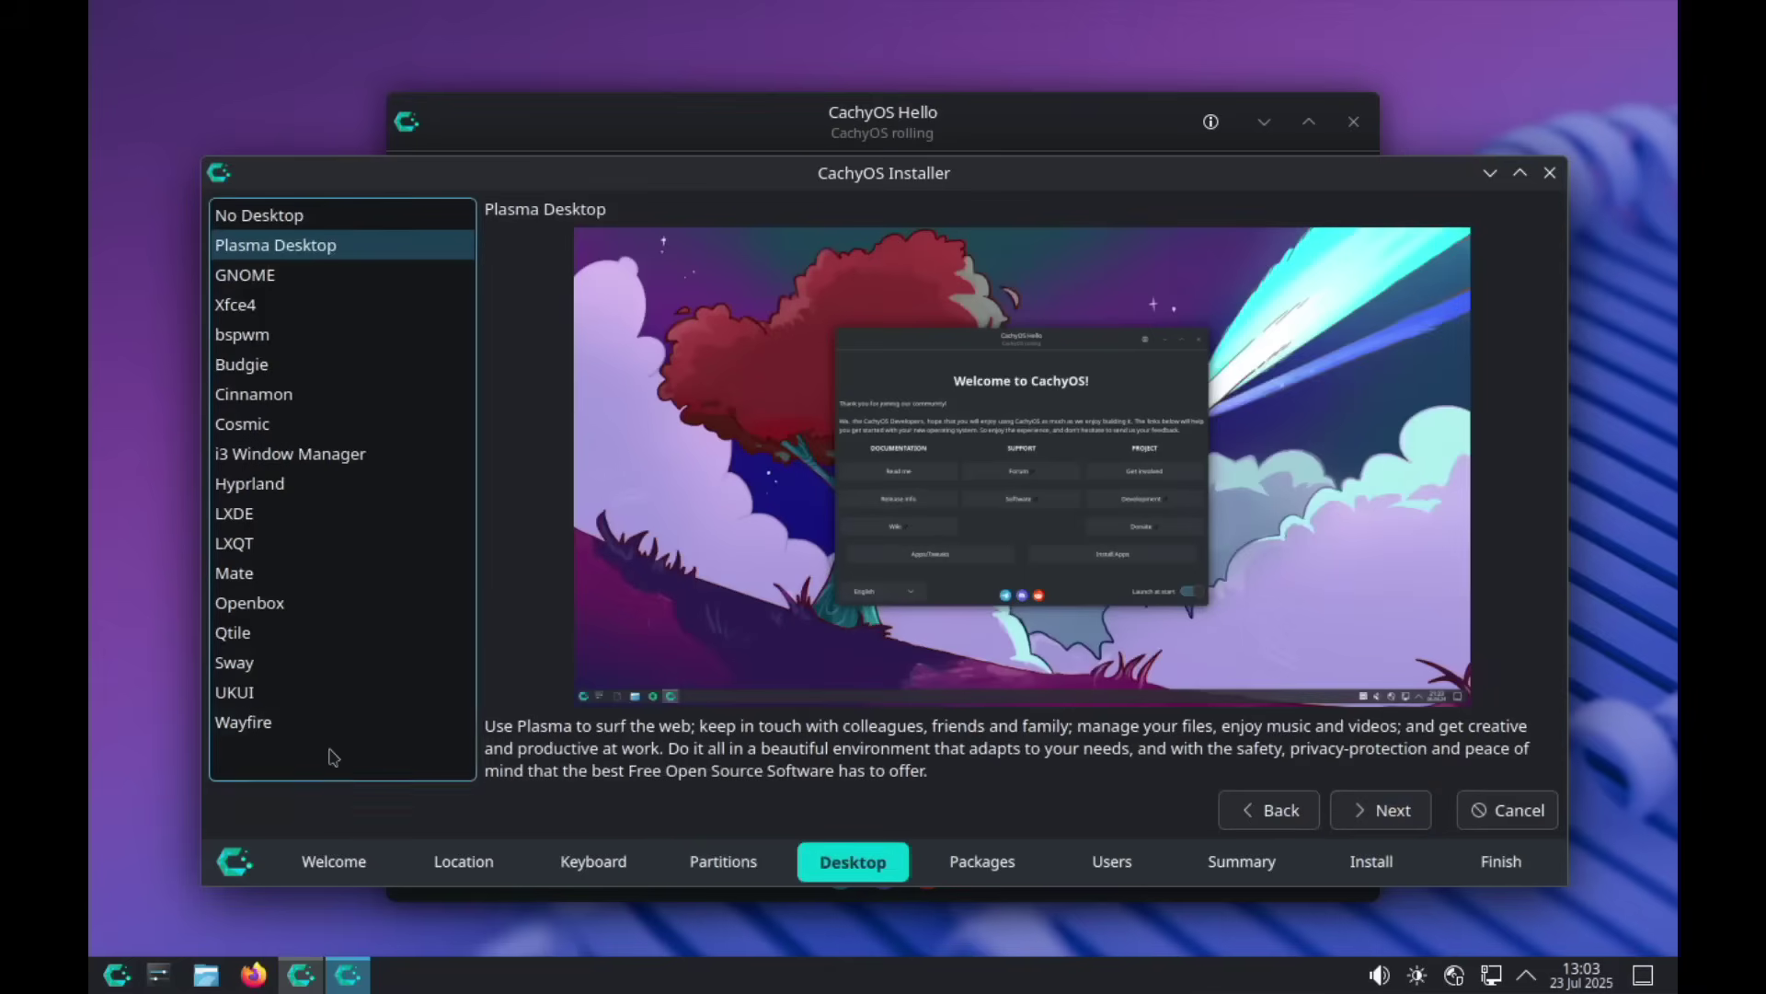
click(302, 493)
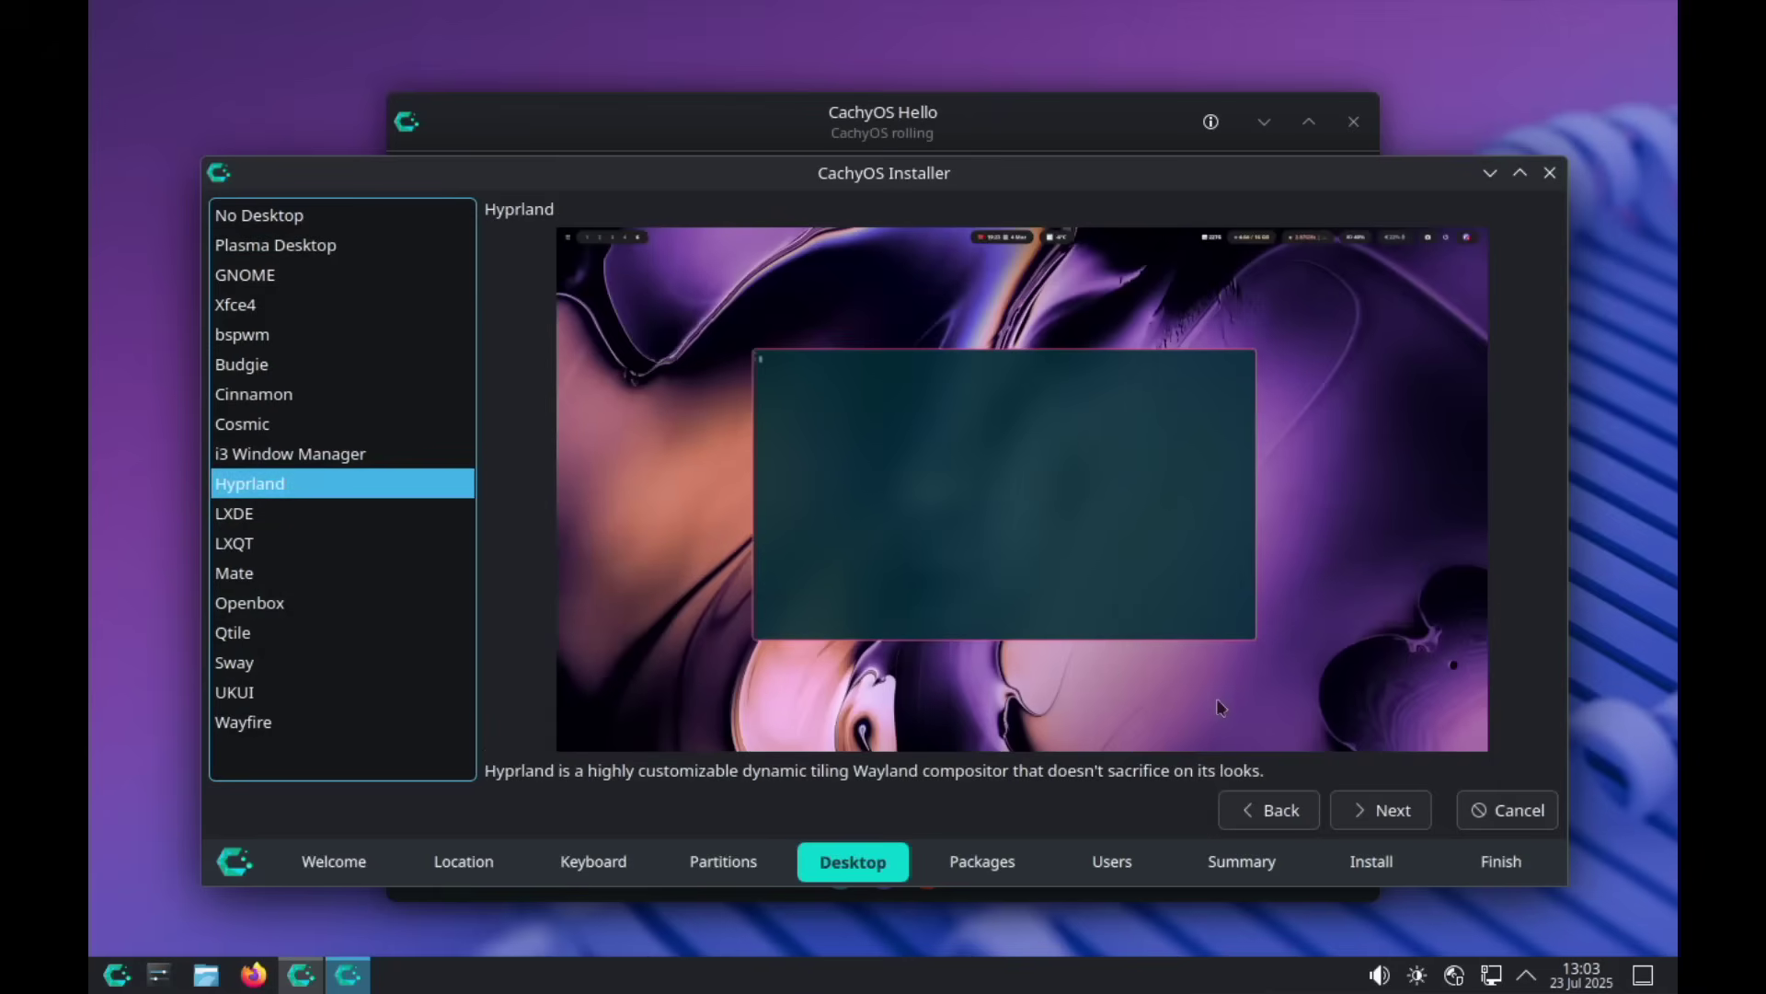
click(1386, 819)
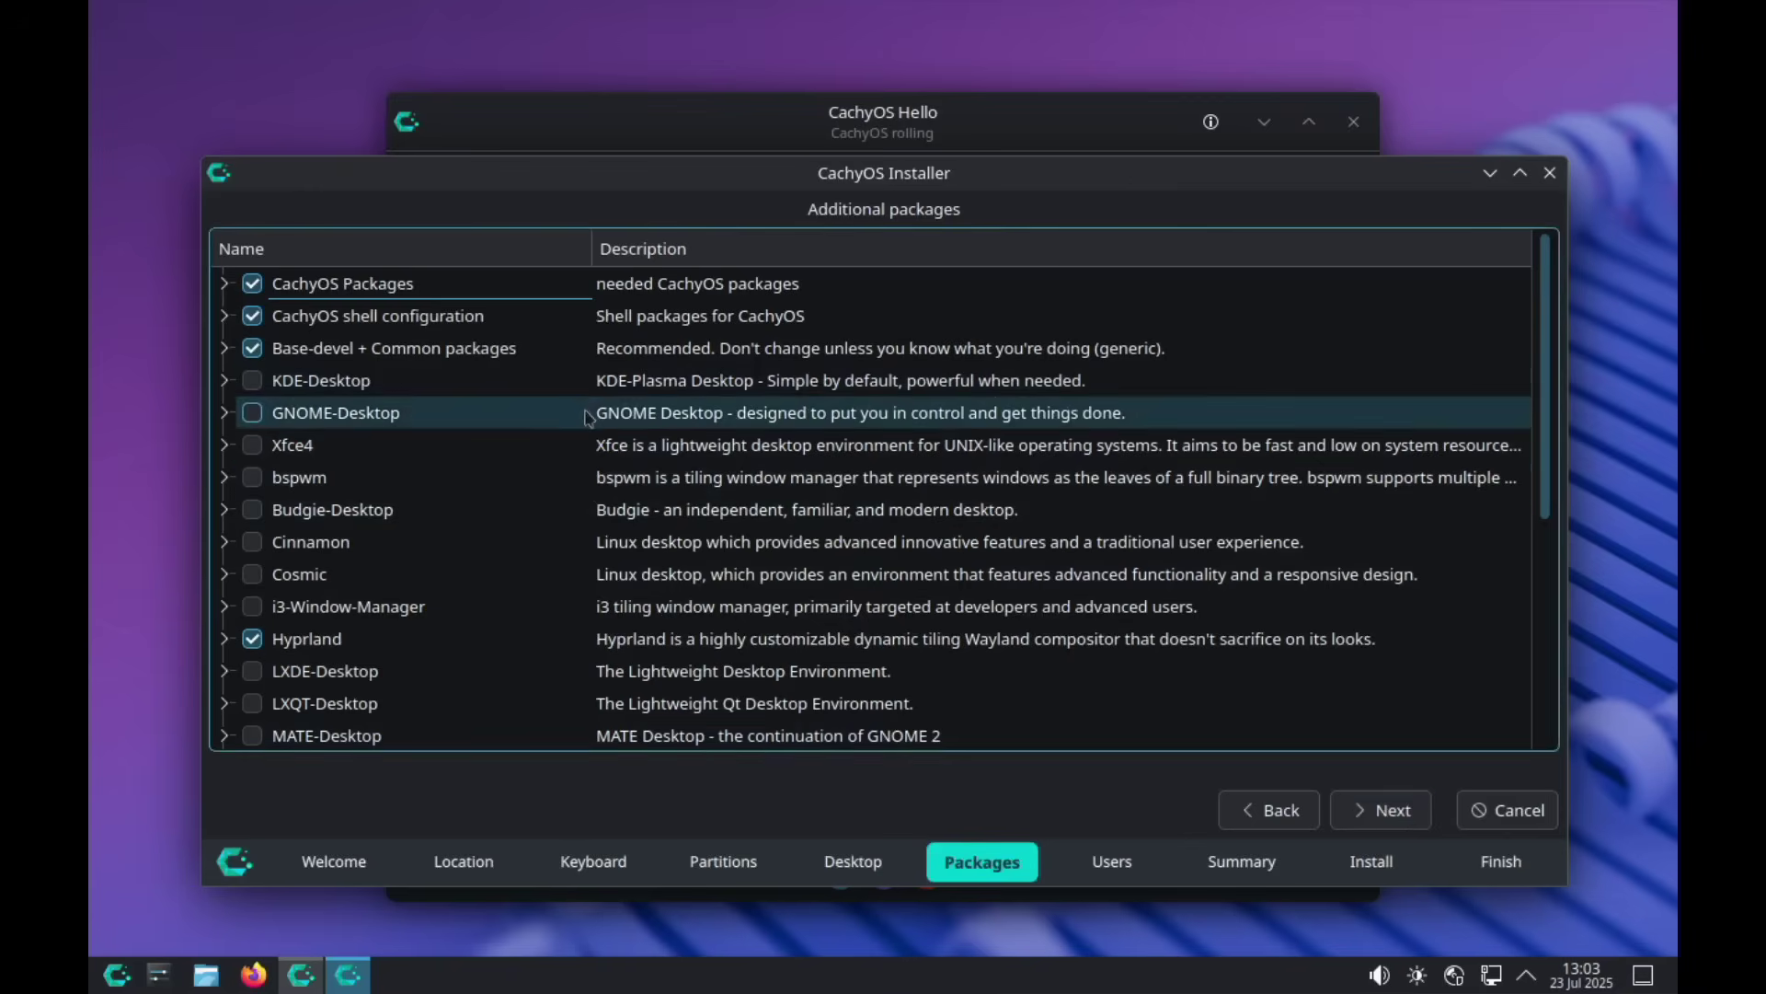
scroll(589, 416, down, 4)
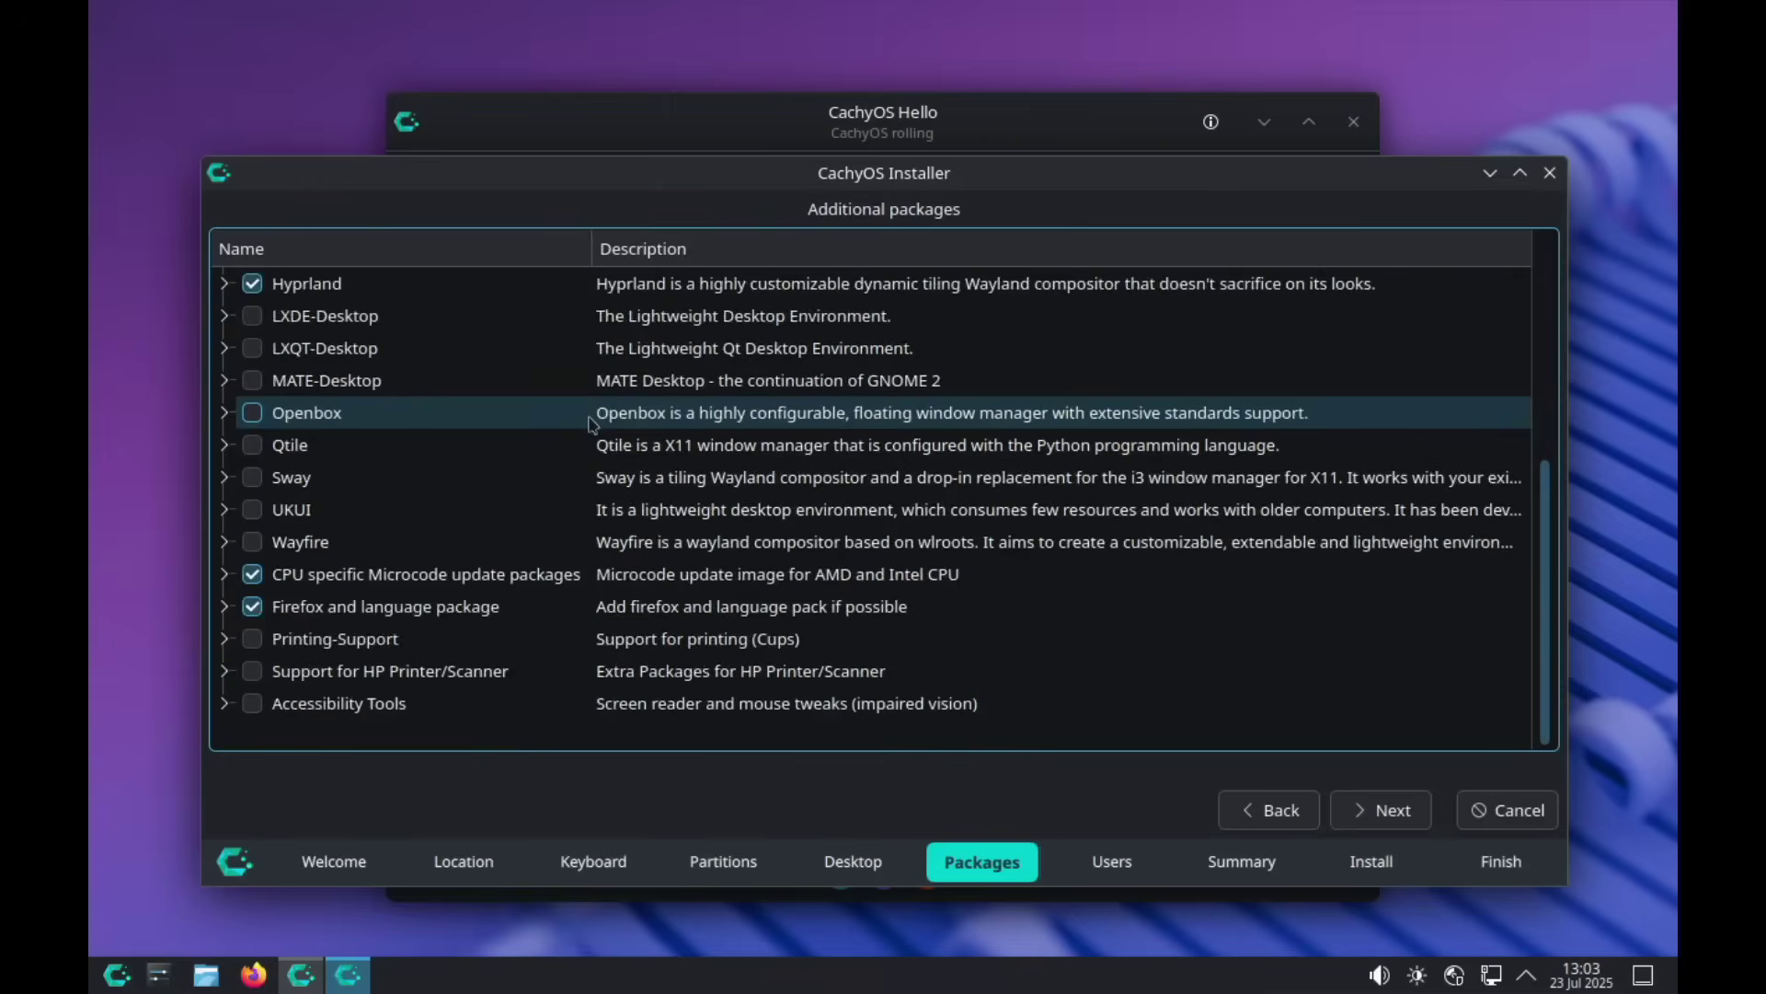
scroll(460, 552, up, 4)
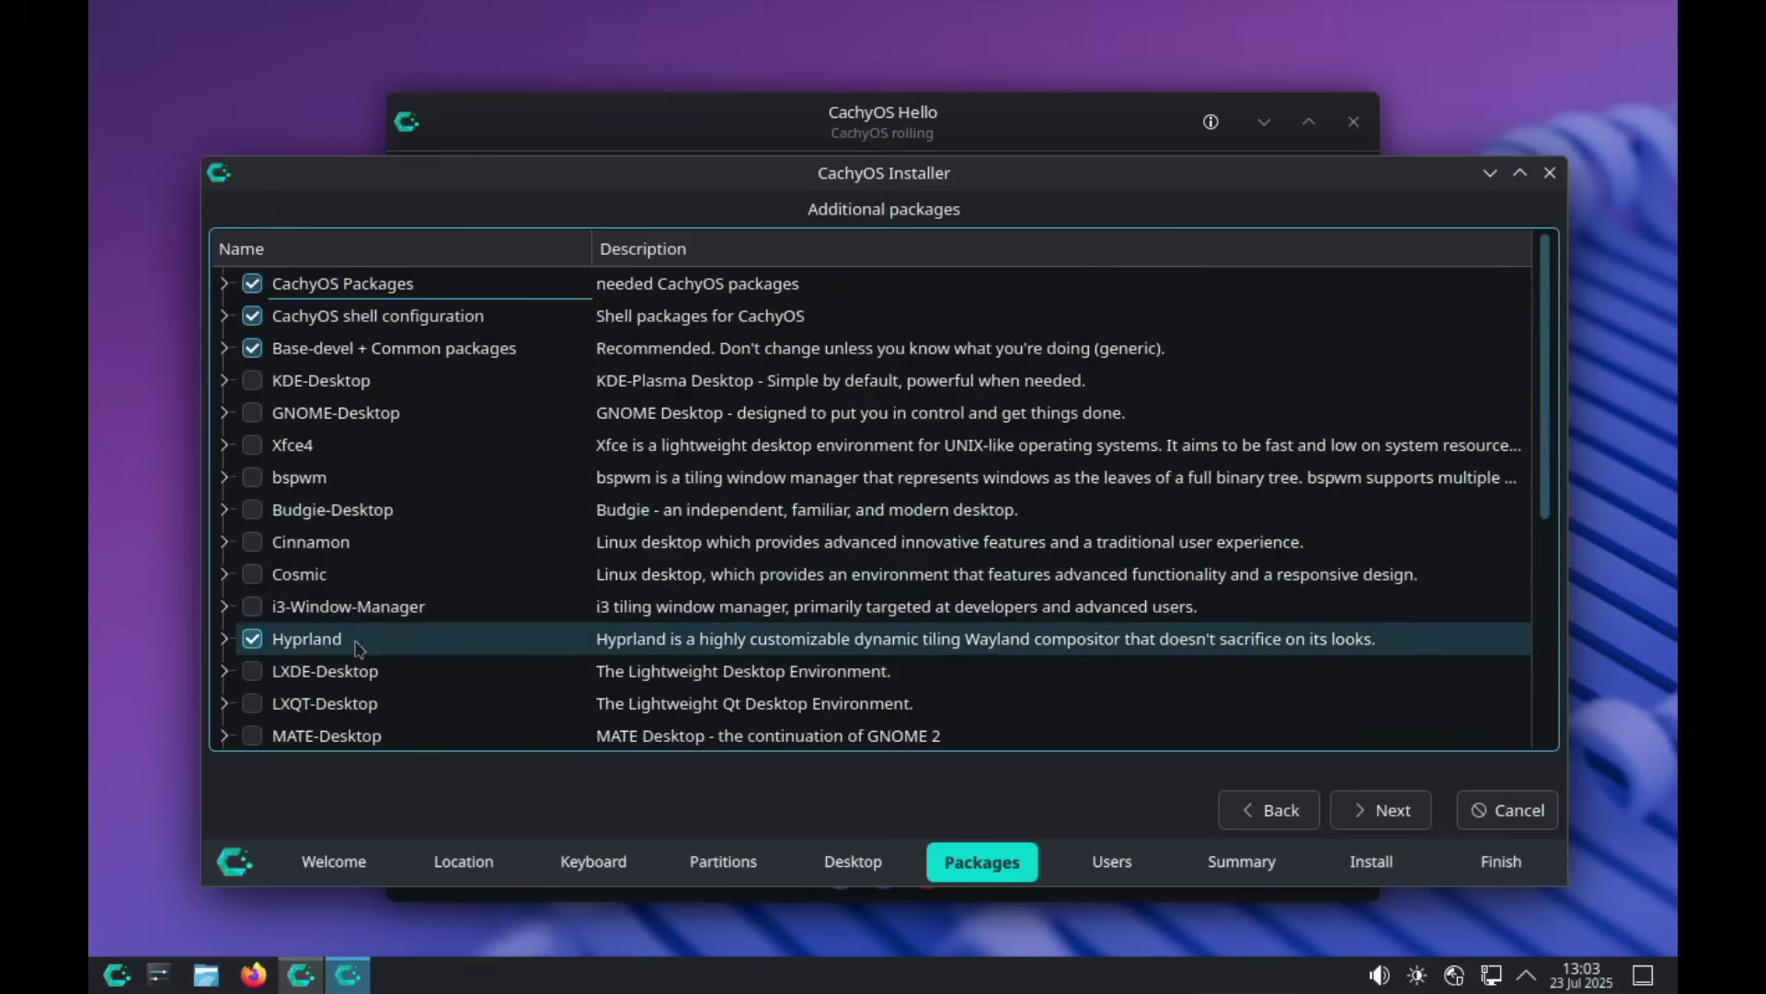
click(1380, 812)
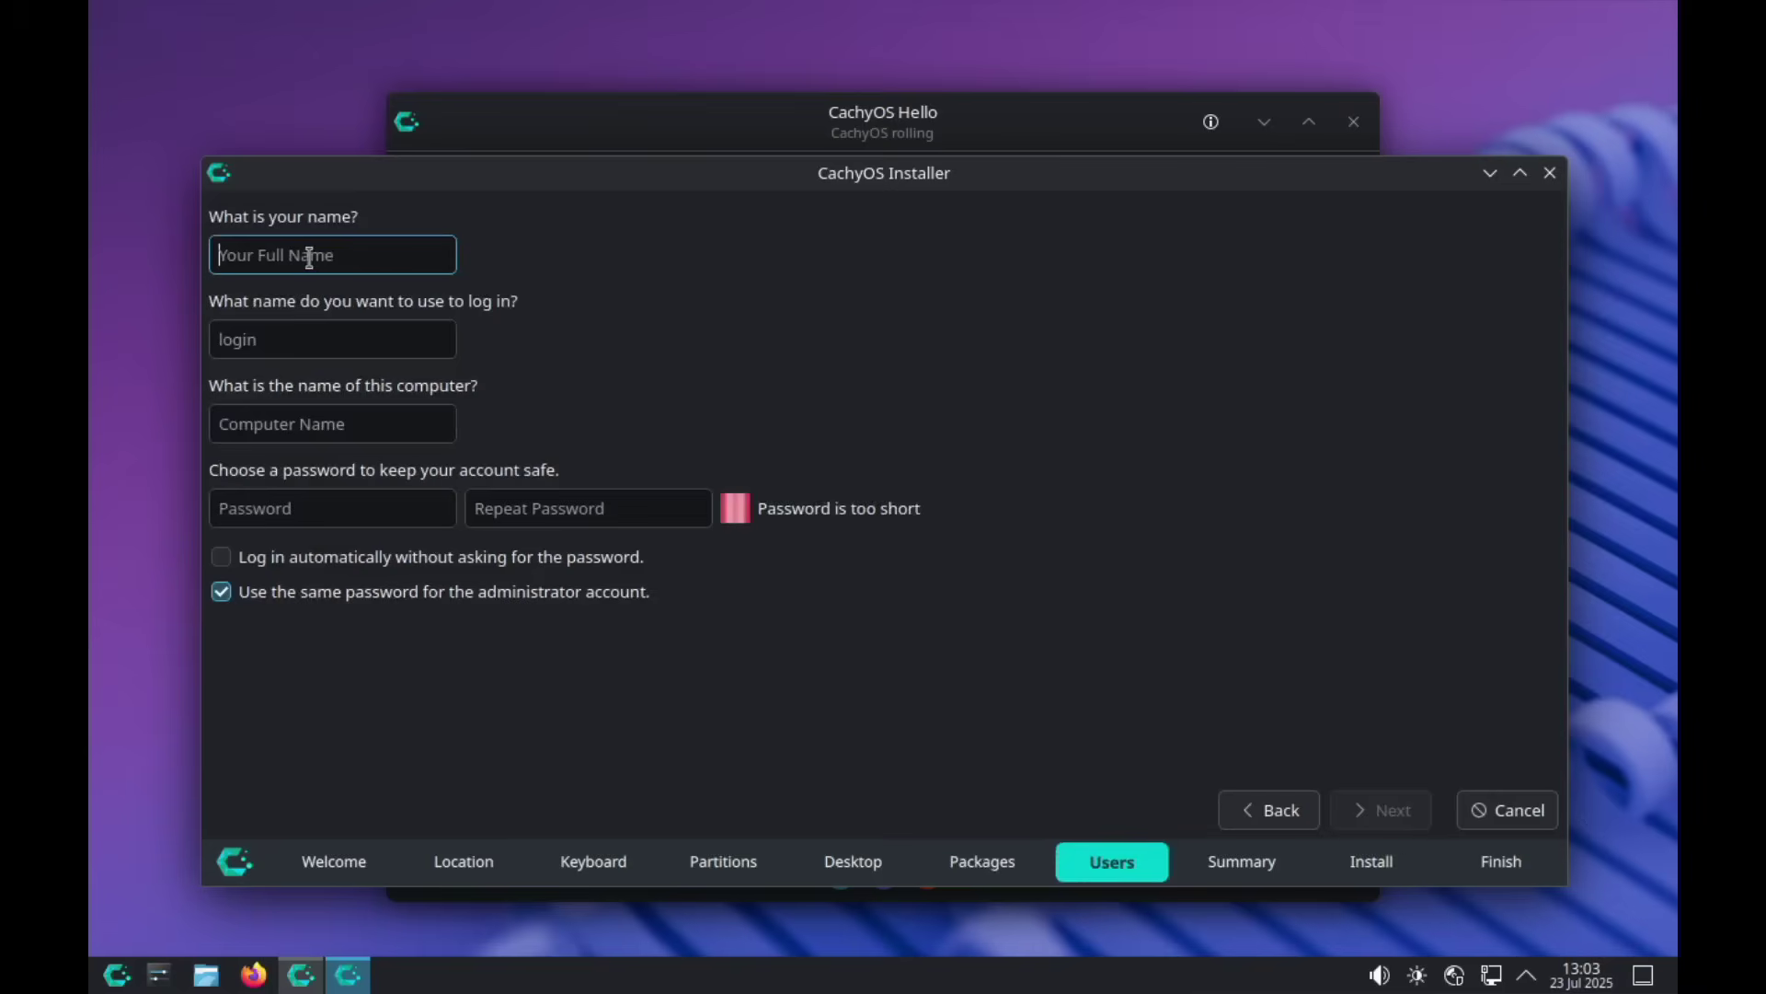
Enter the user's full name, login name, and the computer name cachyos
text(Stephan Raabe)
key(Tab)
text(raabe)
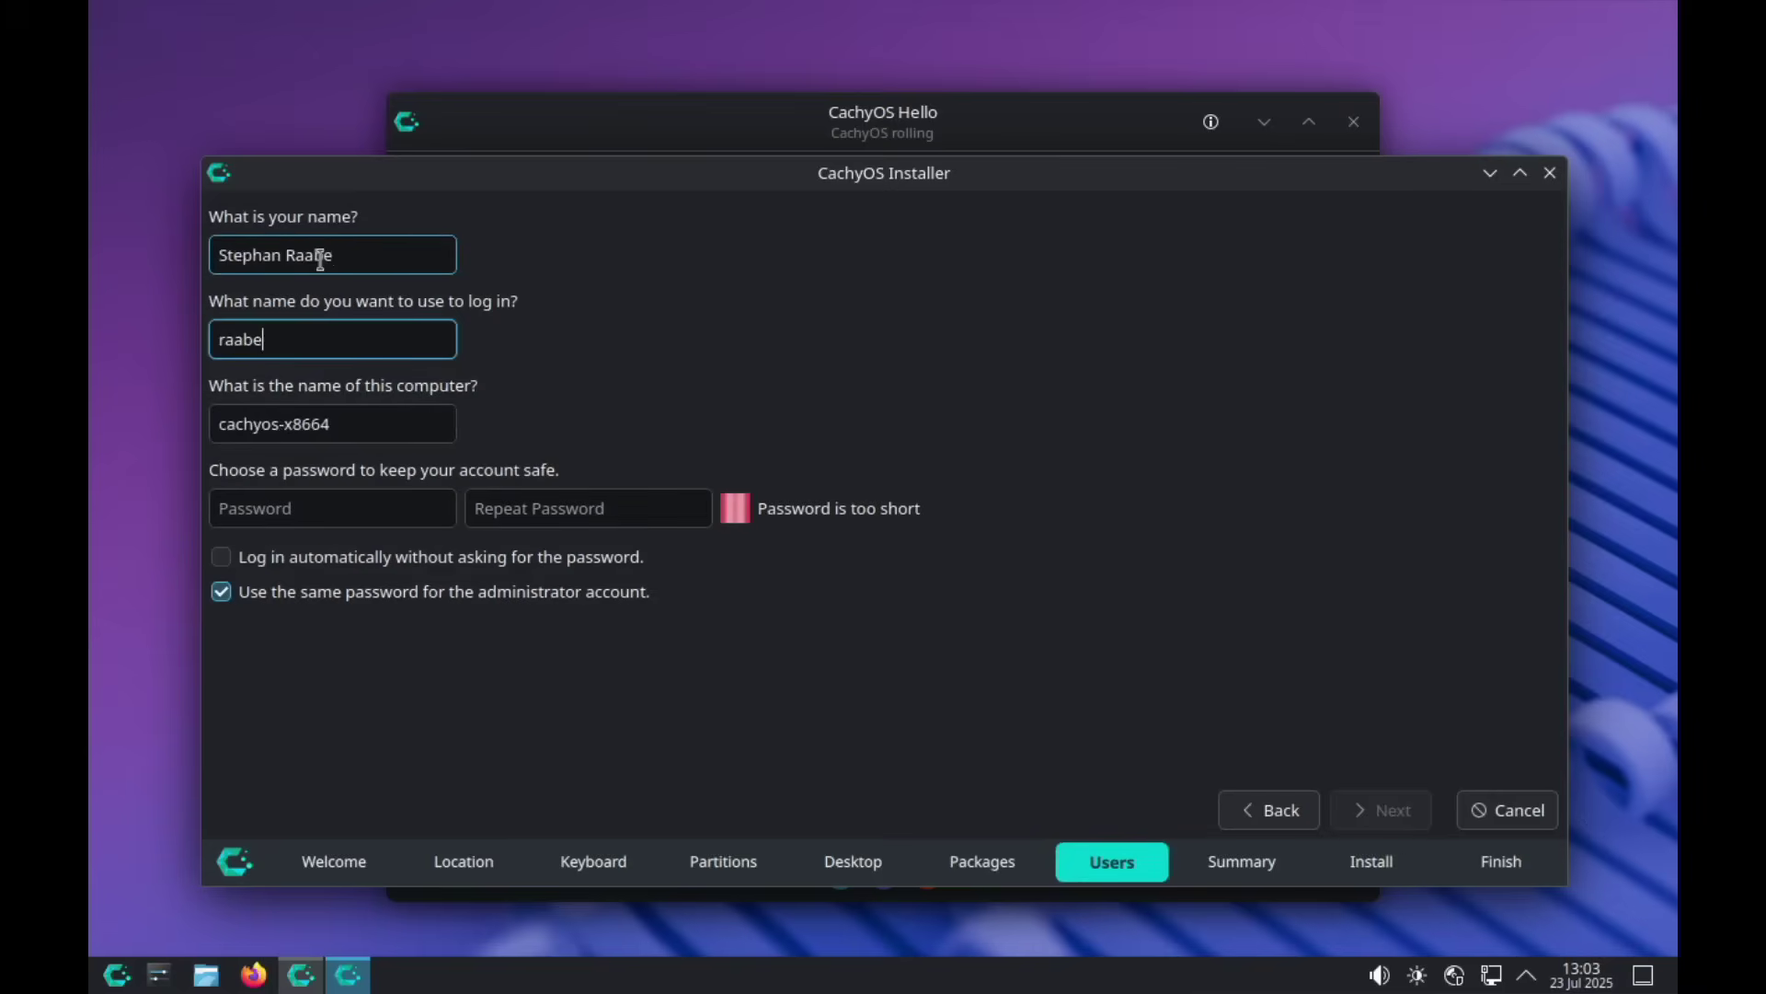
key(Tab)
text(cach)
key(BackSpace)
text(chy)
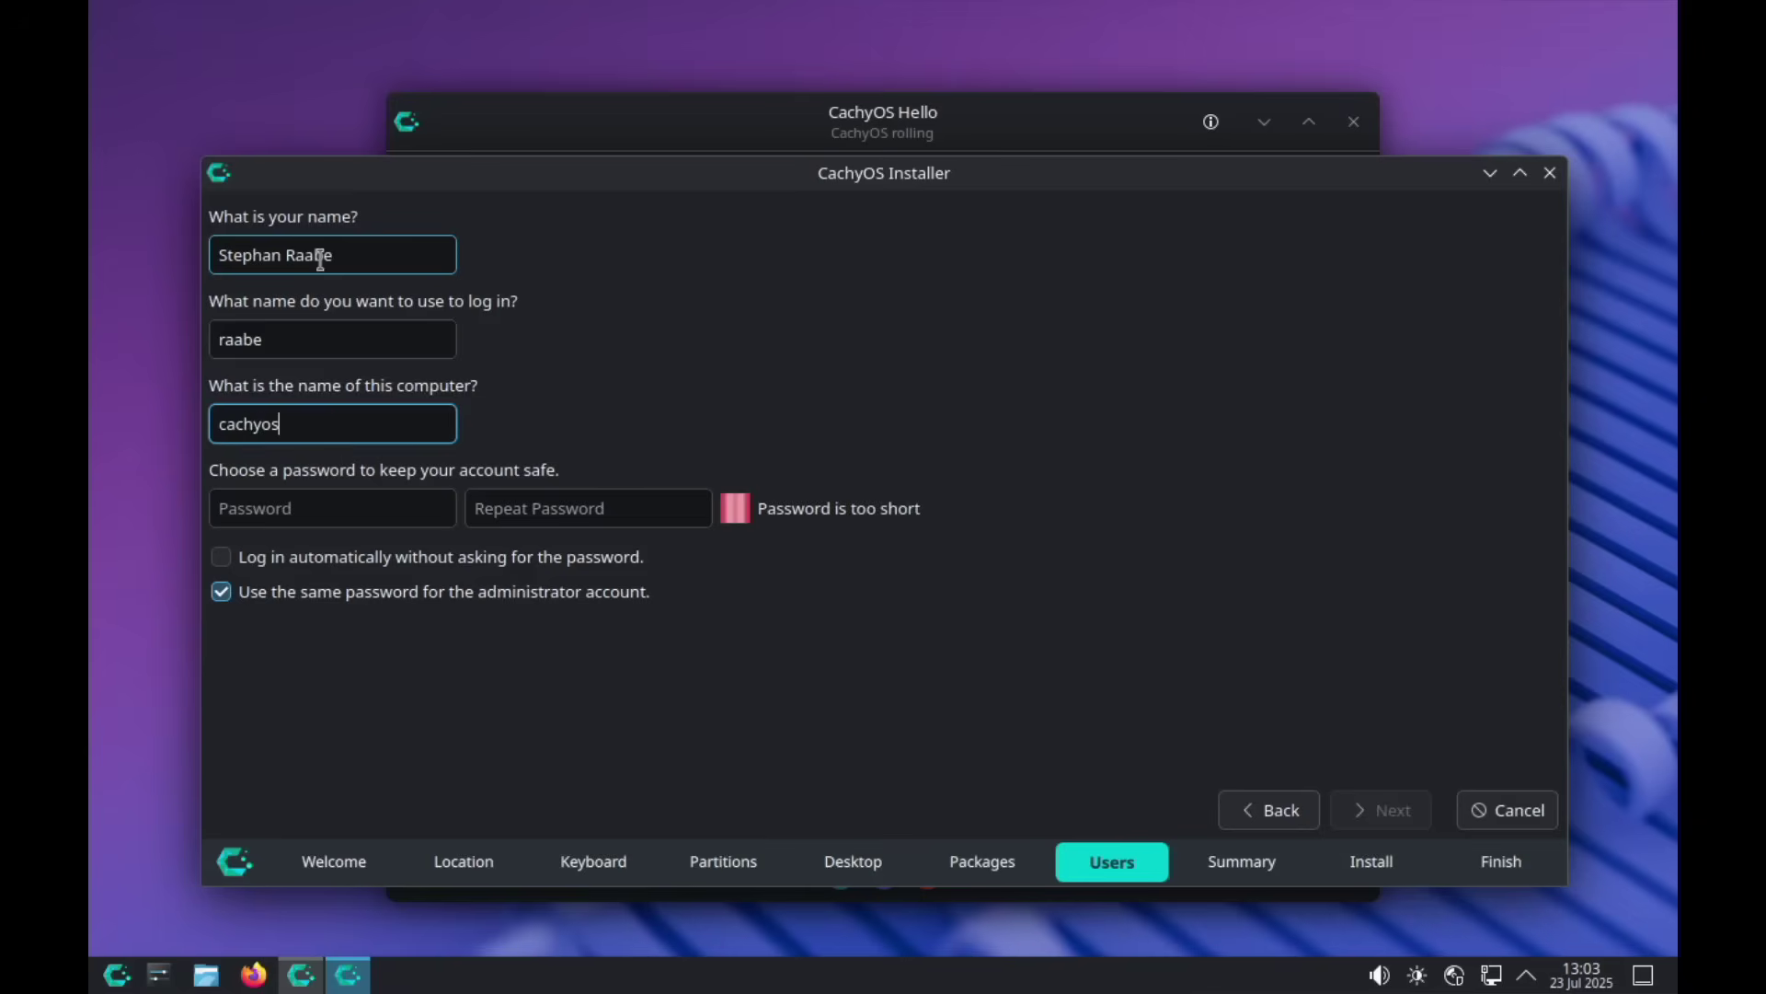
Enter the account password twice and proceed to the install summary
key(Tab)
text(*)
text(***)
key(Tab)
text(******)
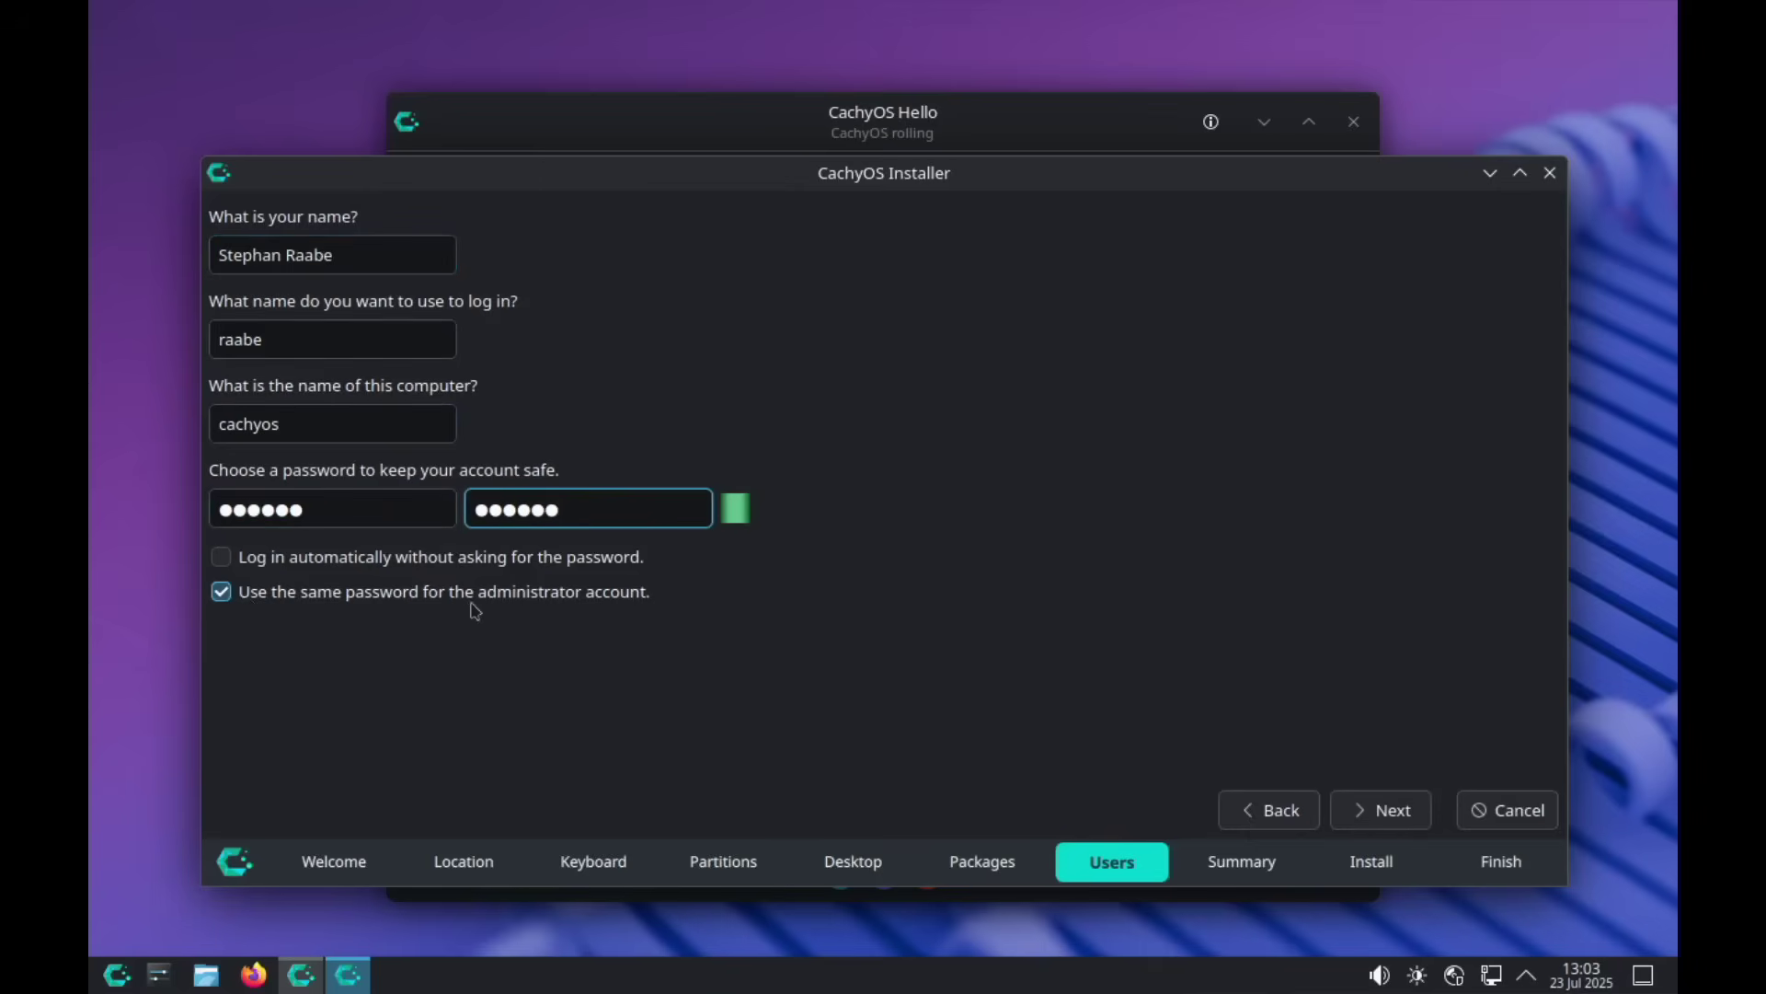
click(1384, 813)
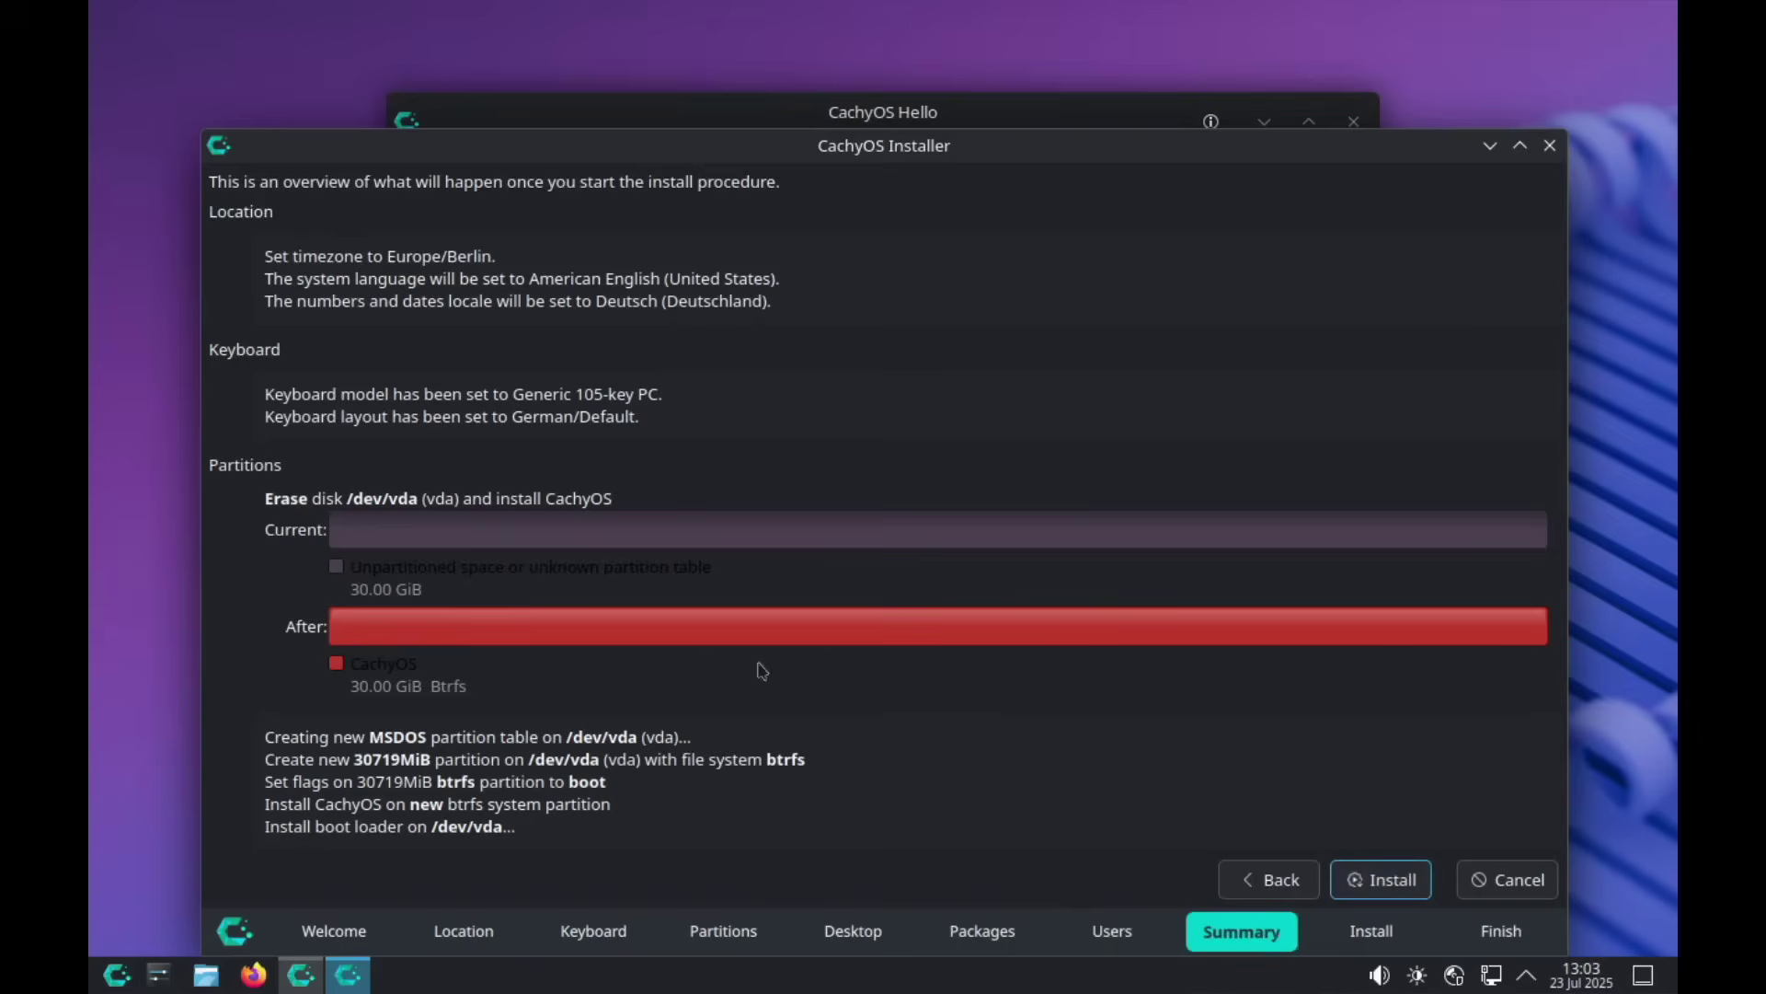
Install CachyOS onto the virtual disk and restart when finished
click(1367, 879)
key(Return)
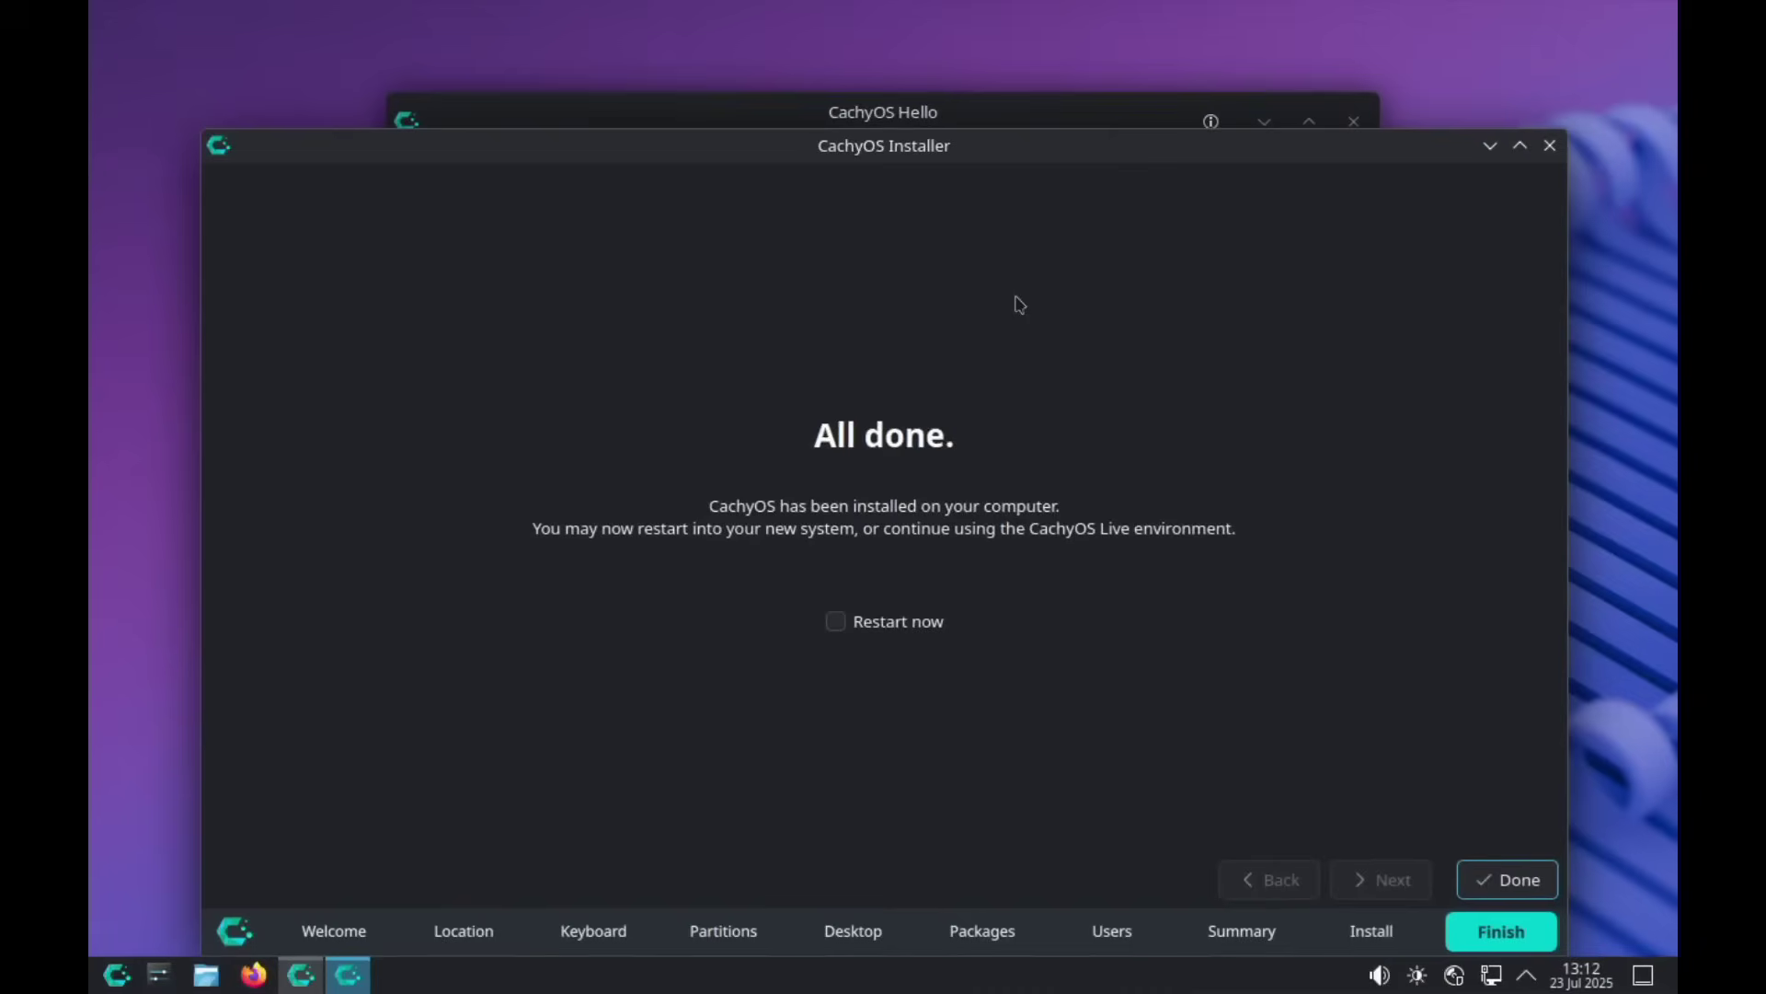
click(836, 625)
click(1513, 882)
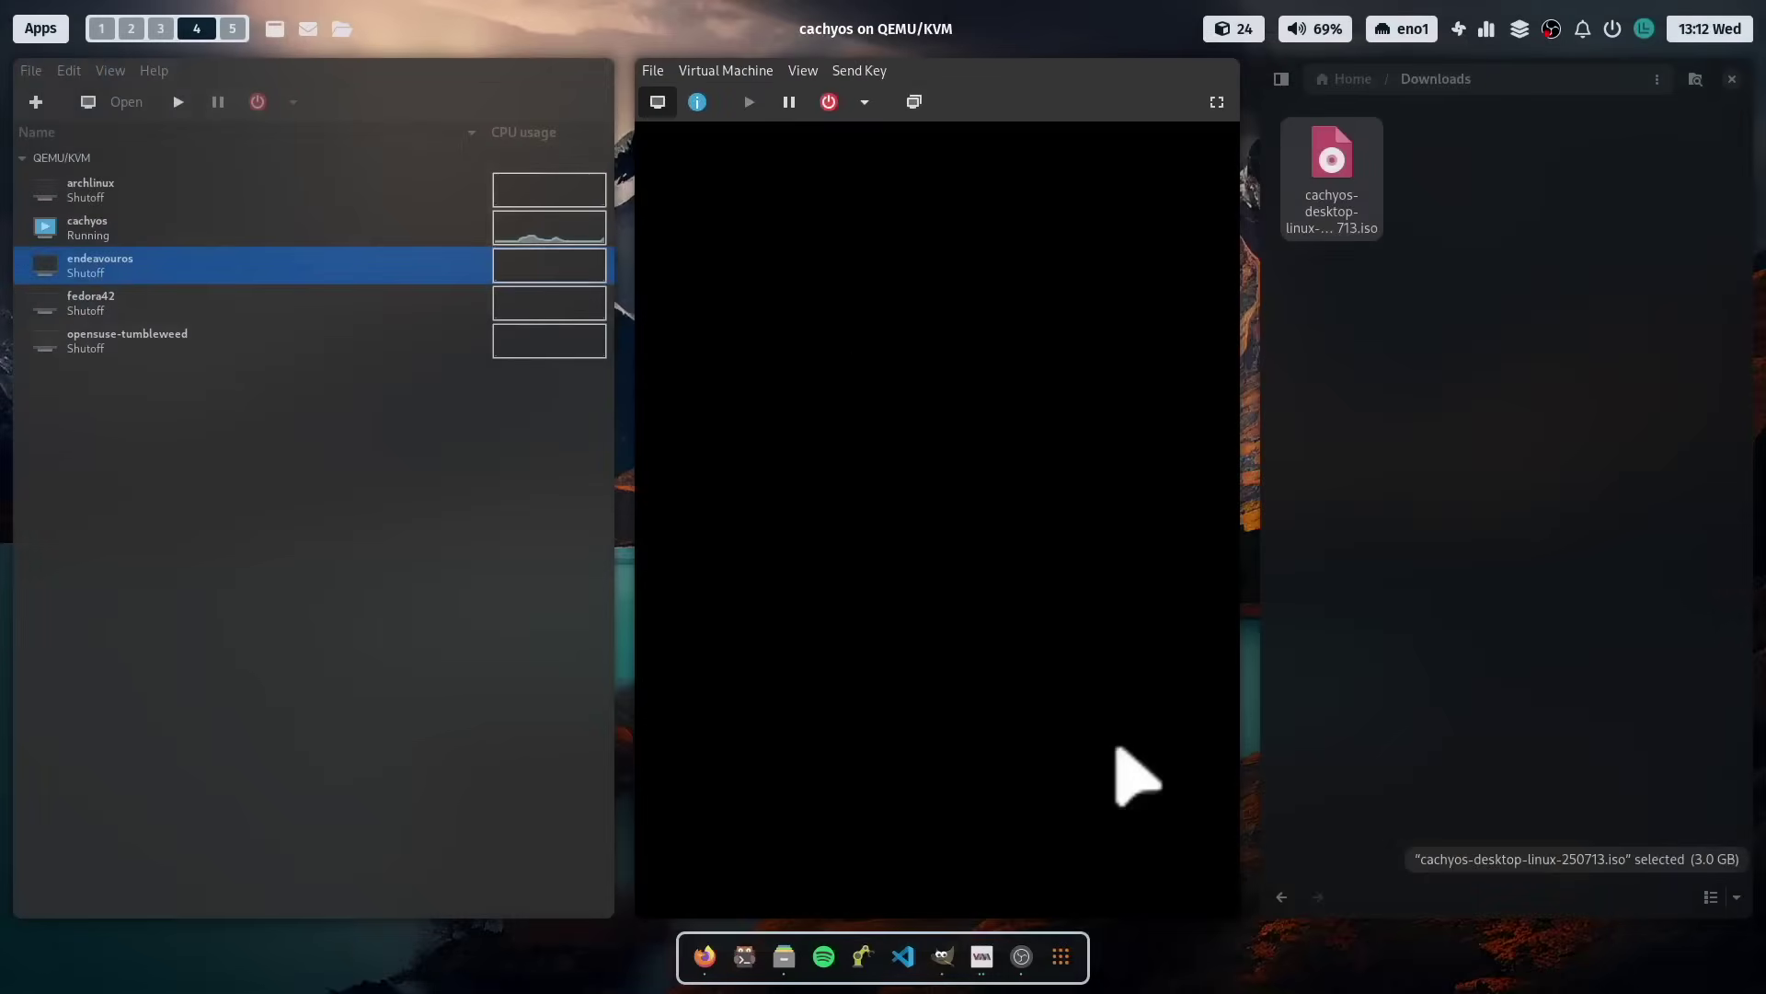
Boot CachyOS from GRUB in fullscreen and log in with the user password
click(1216, 101)
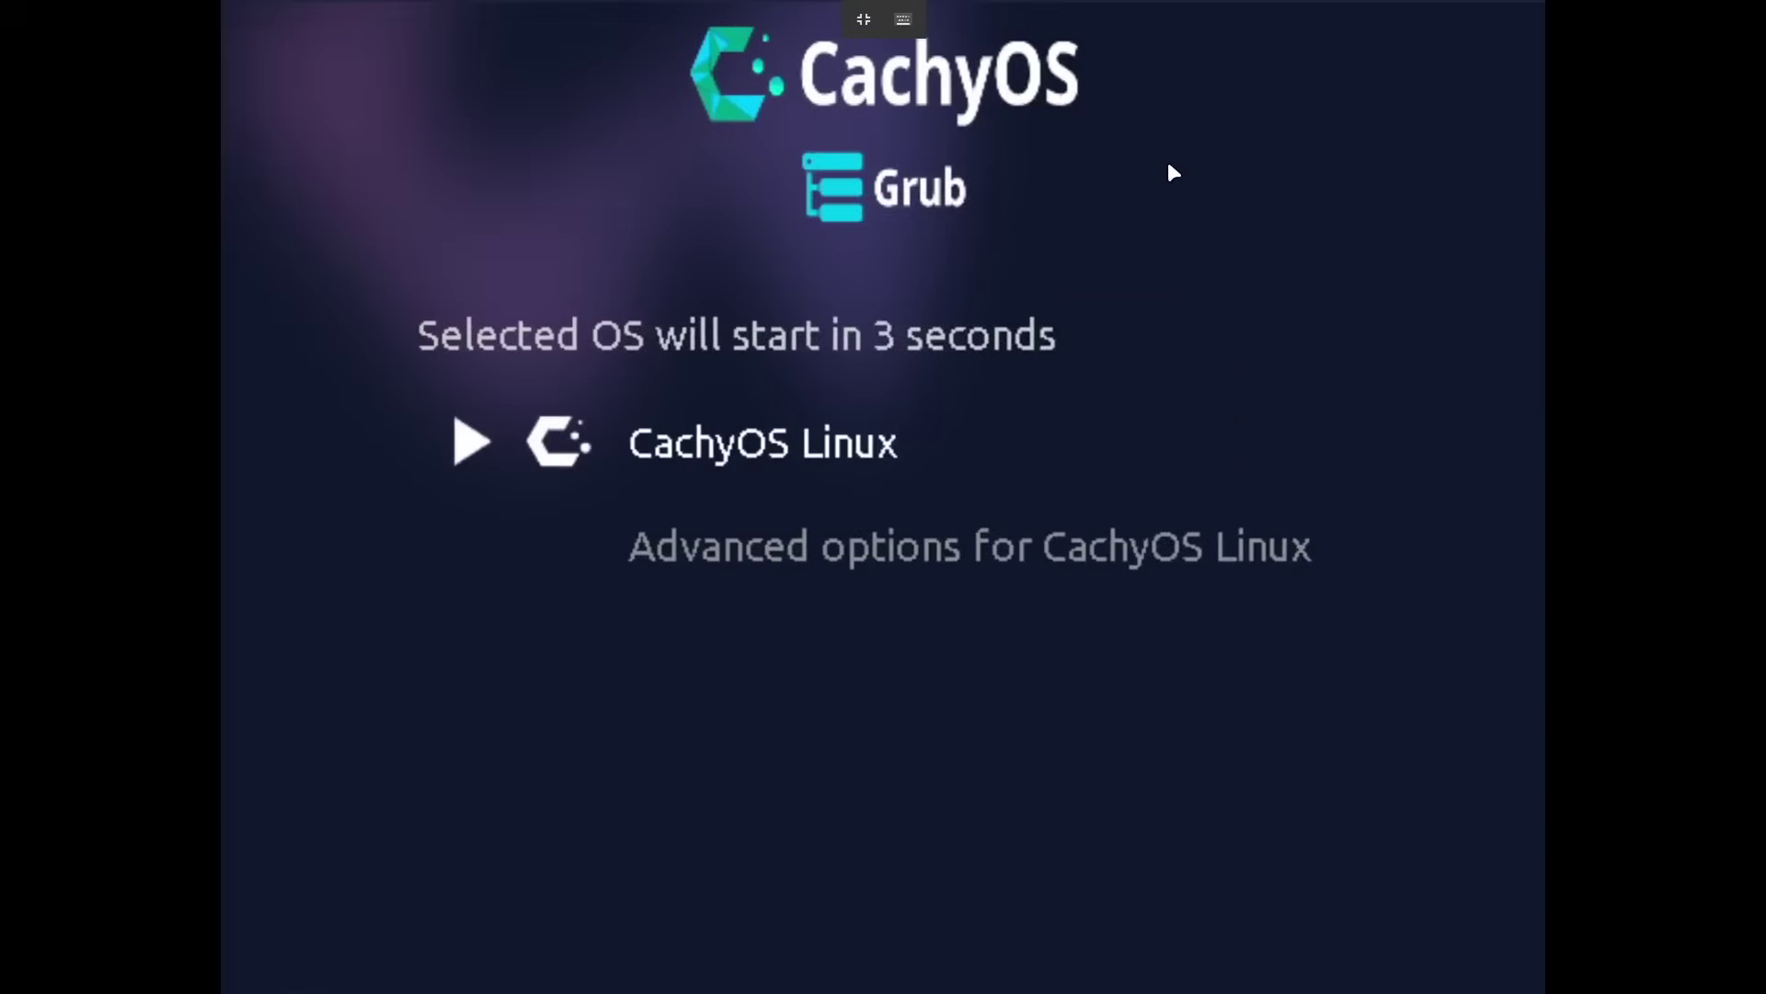
key(Return)
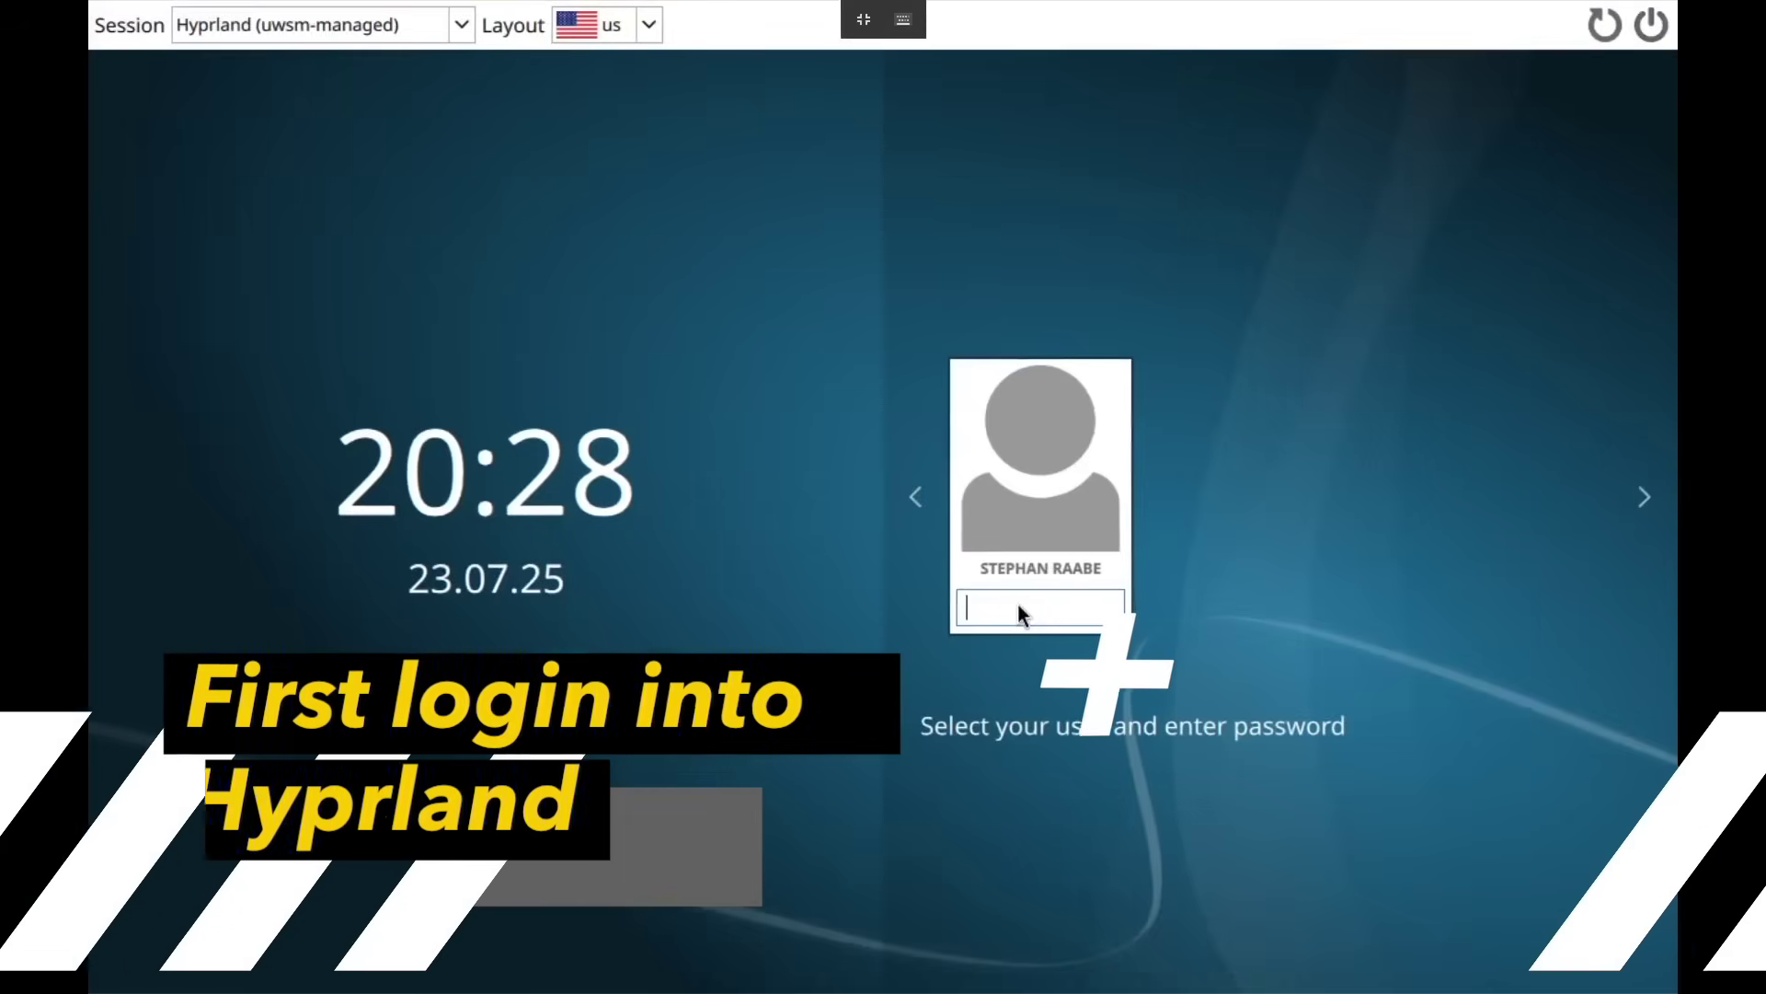
text(******)
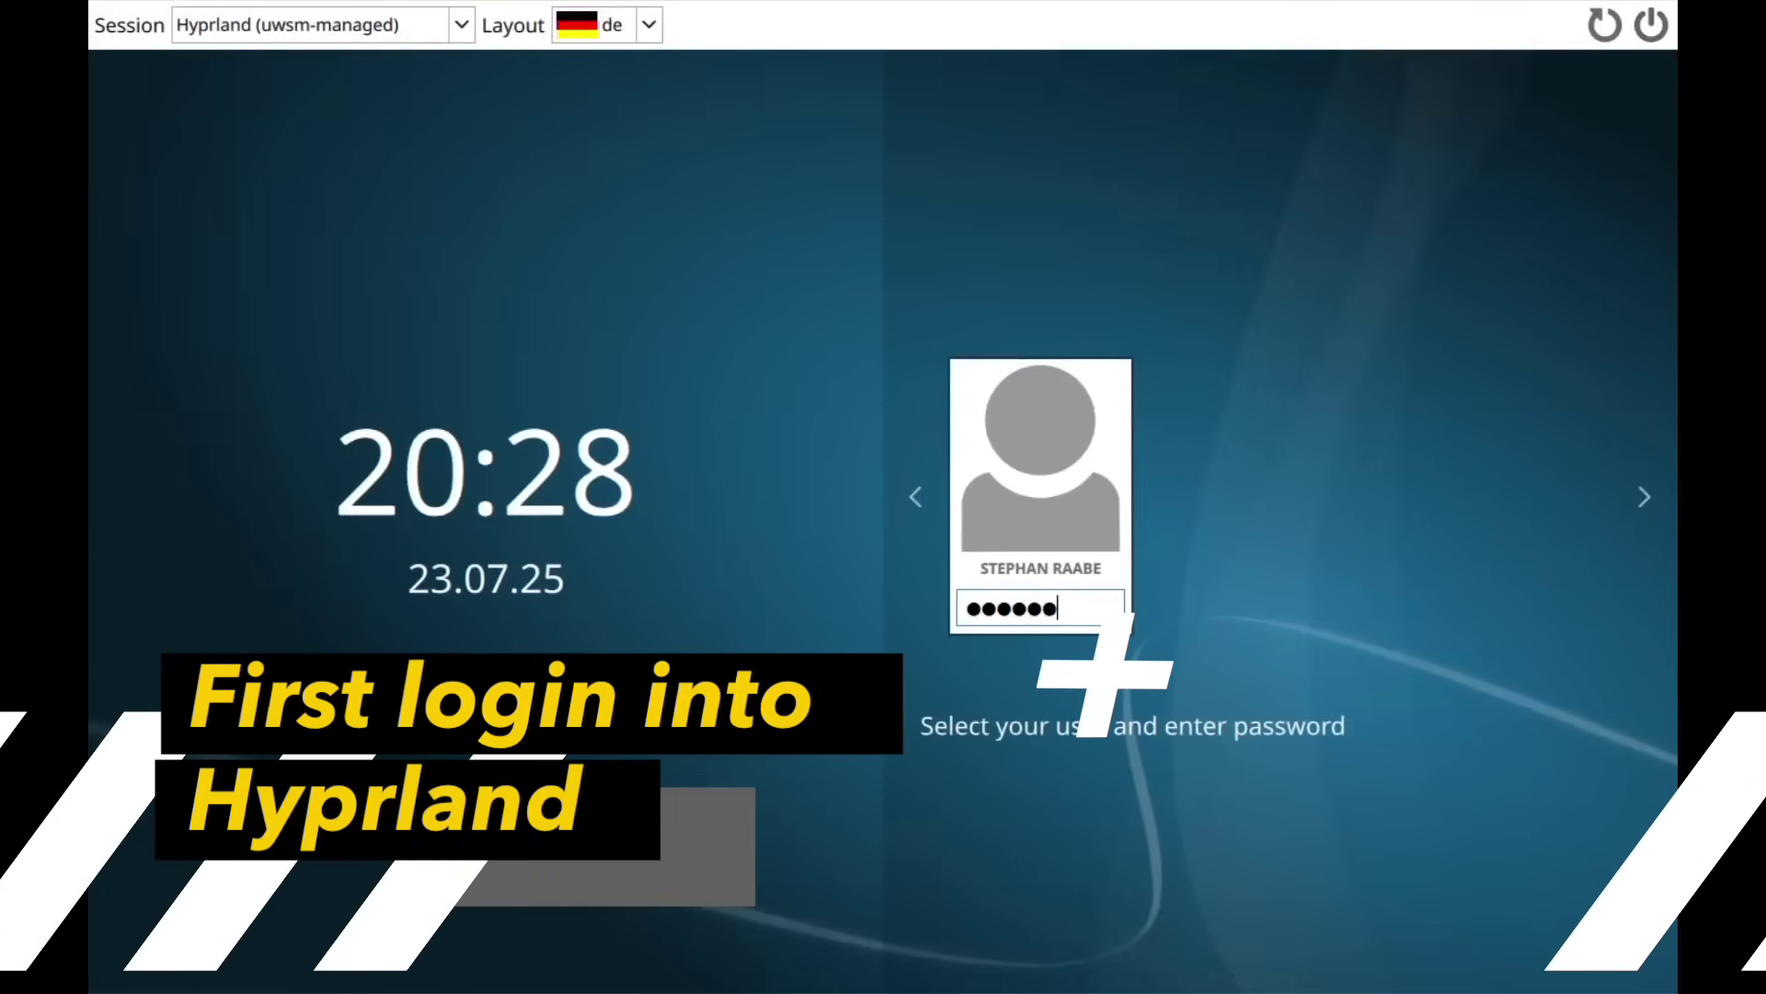
key(Return)
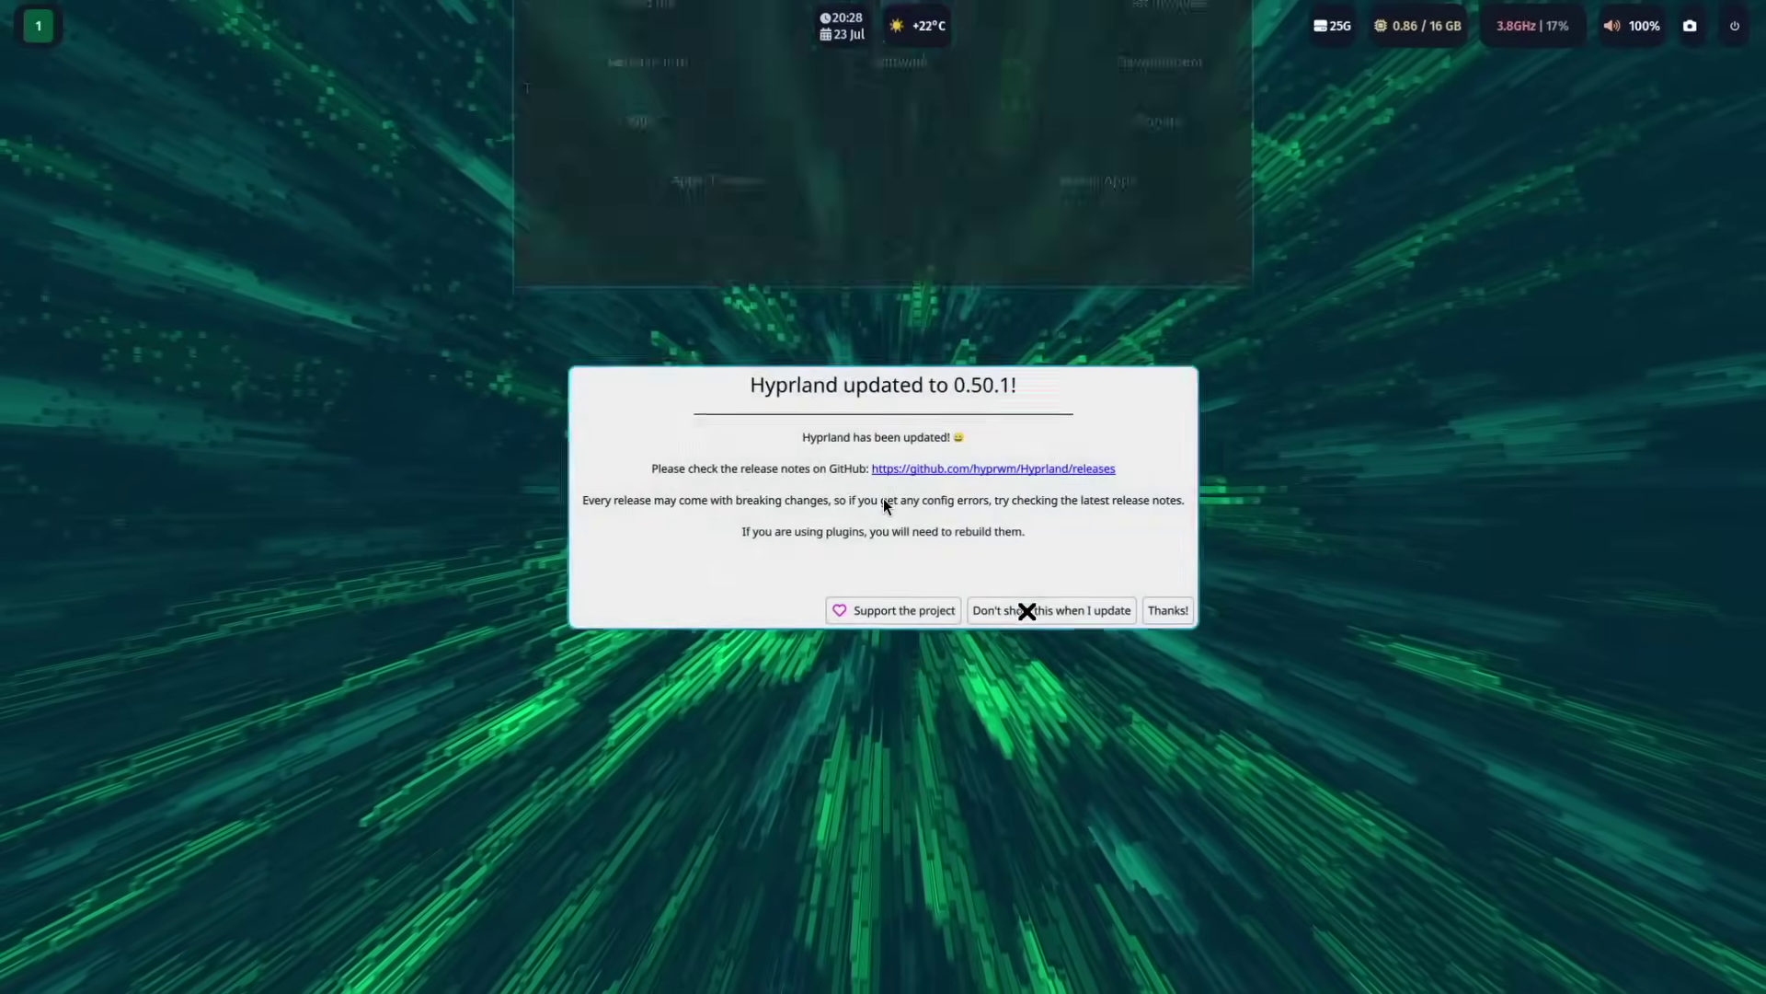
Close CachyOS Hello and the Hyprland update notice, then open a terminal
click(1027, 611)
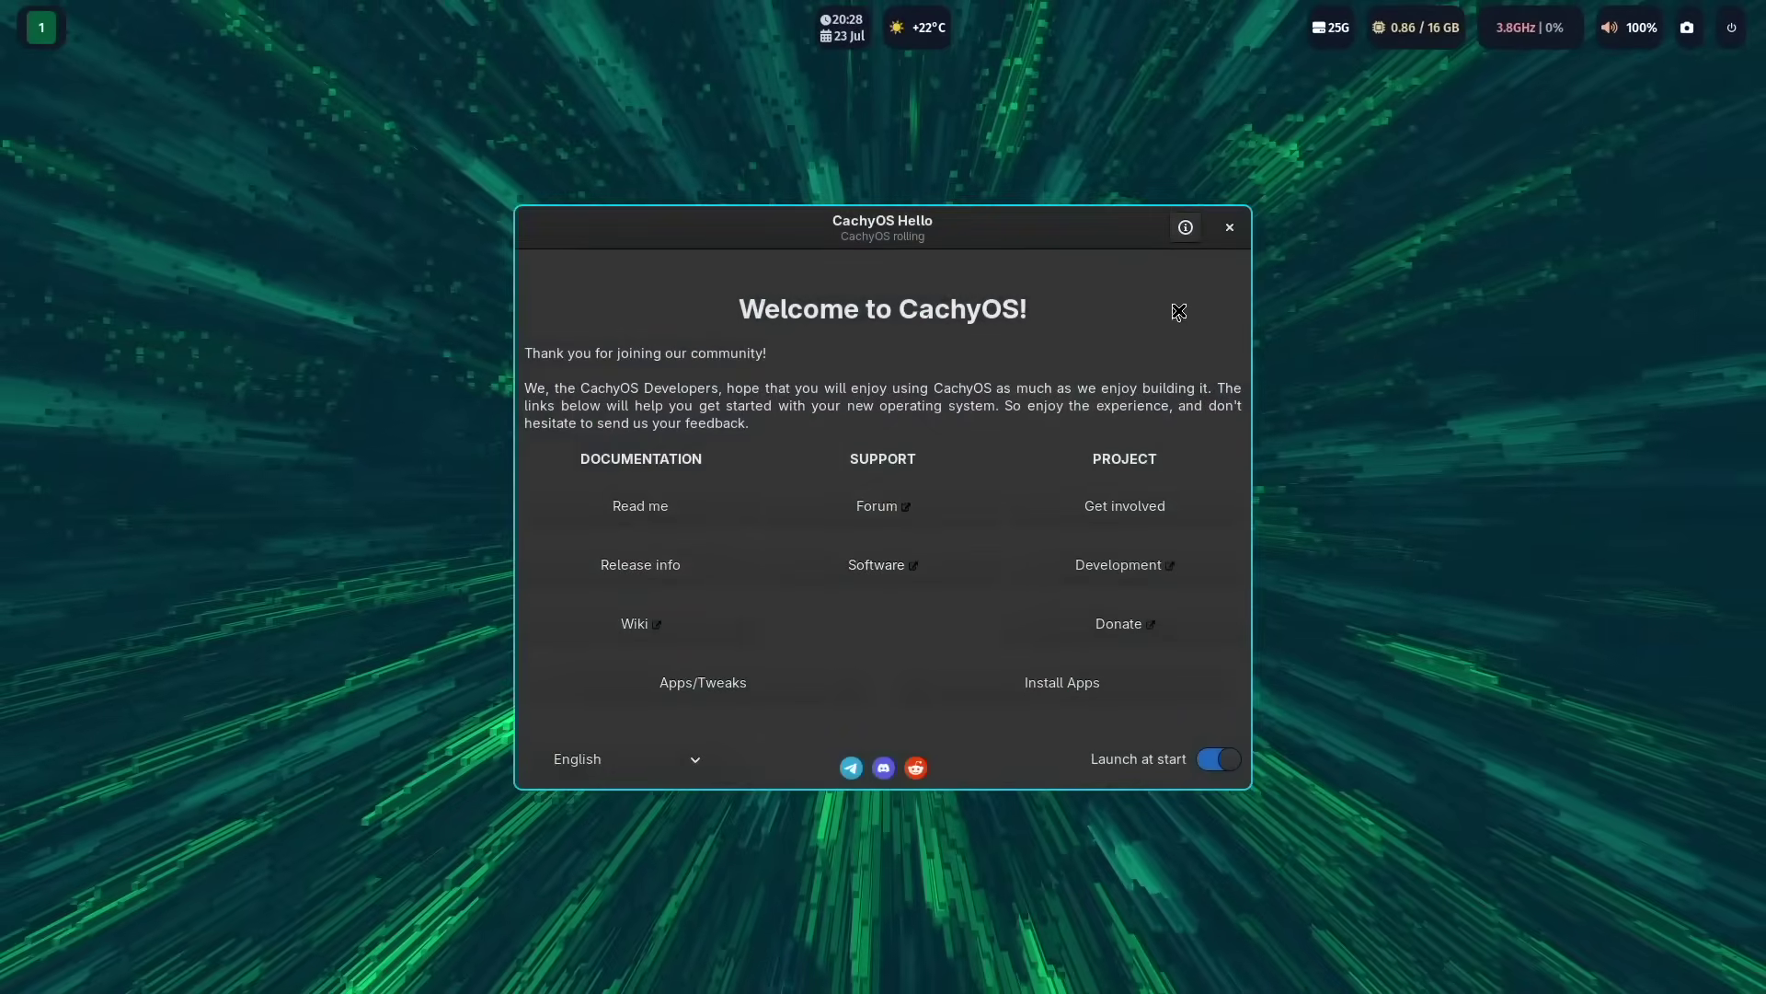
click(1233, 228)
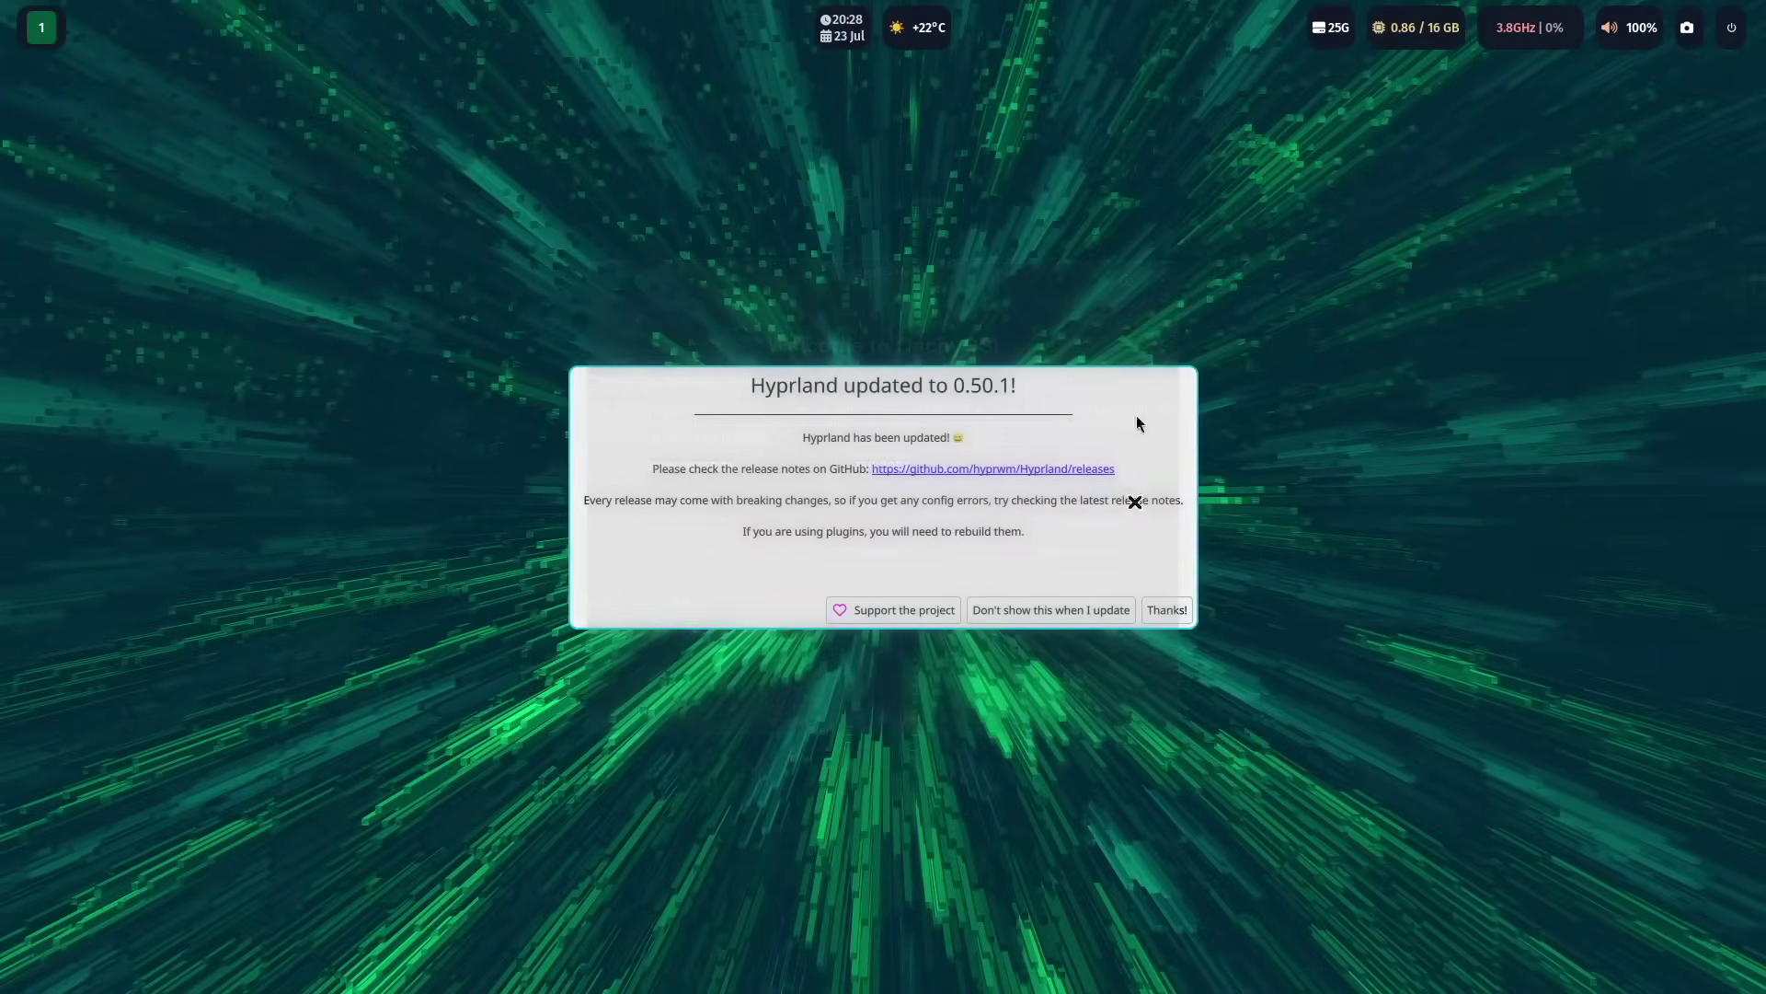
click(1174, 610)
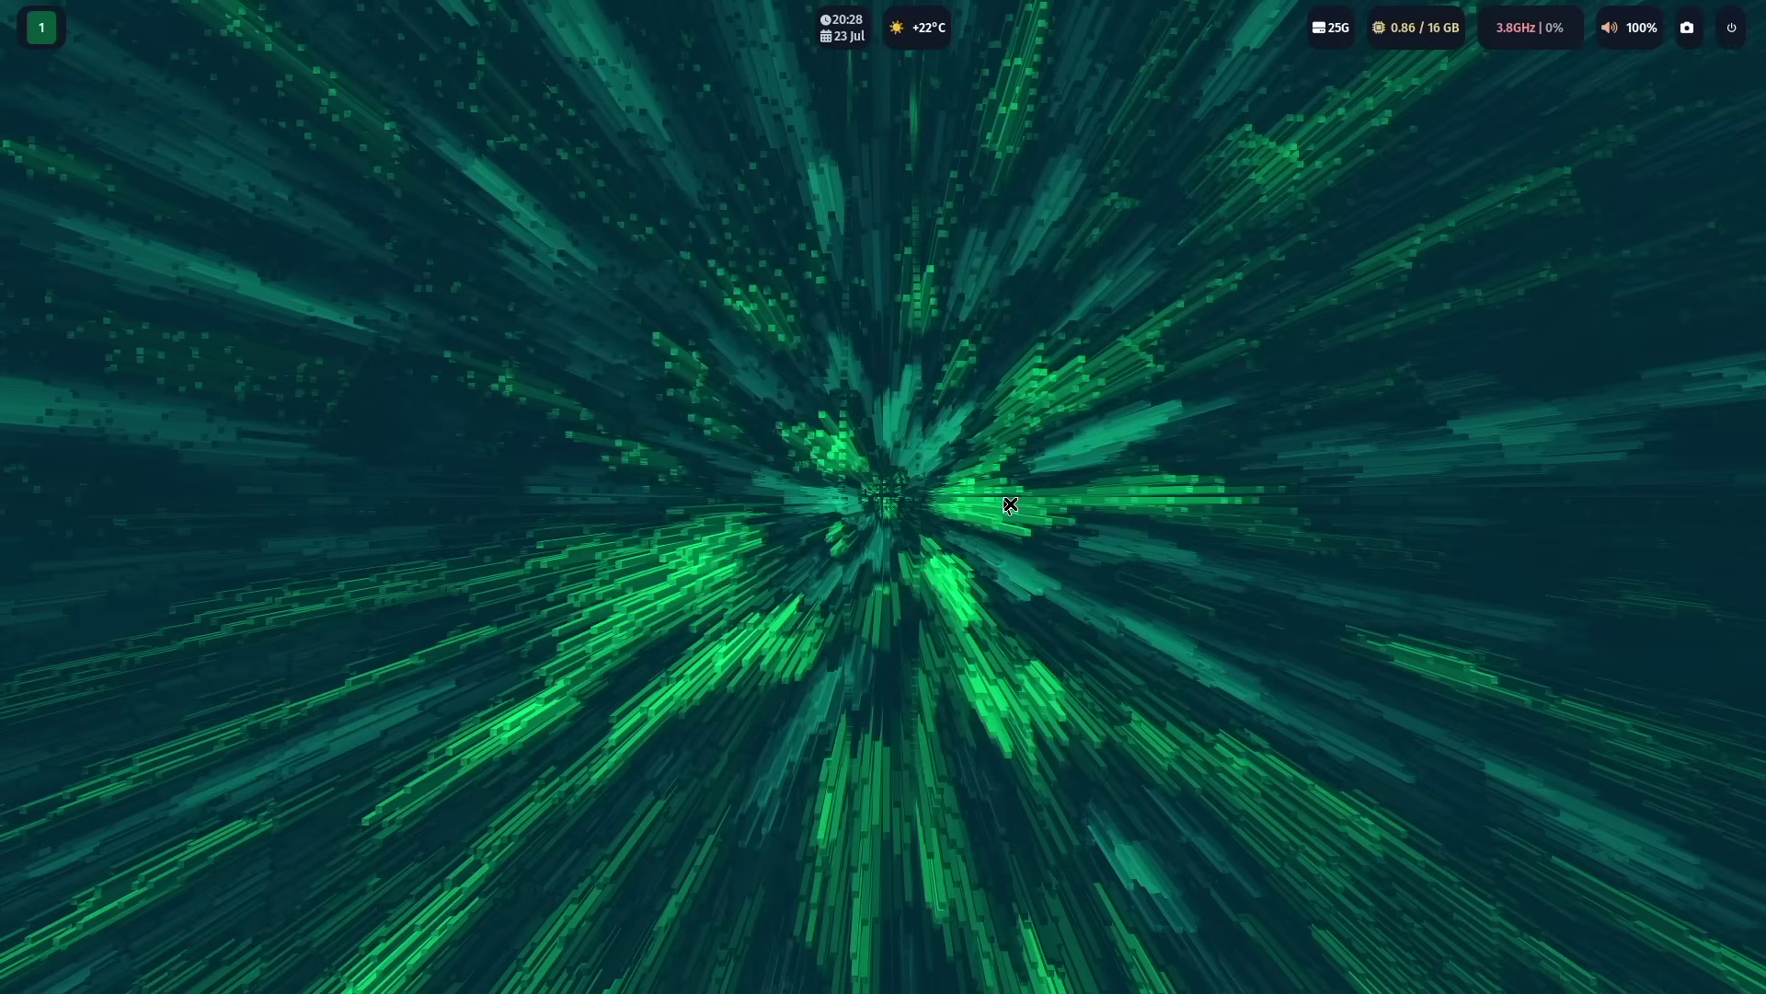
key(super+Return)
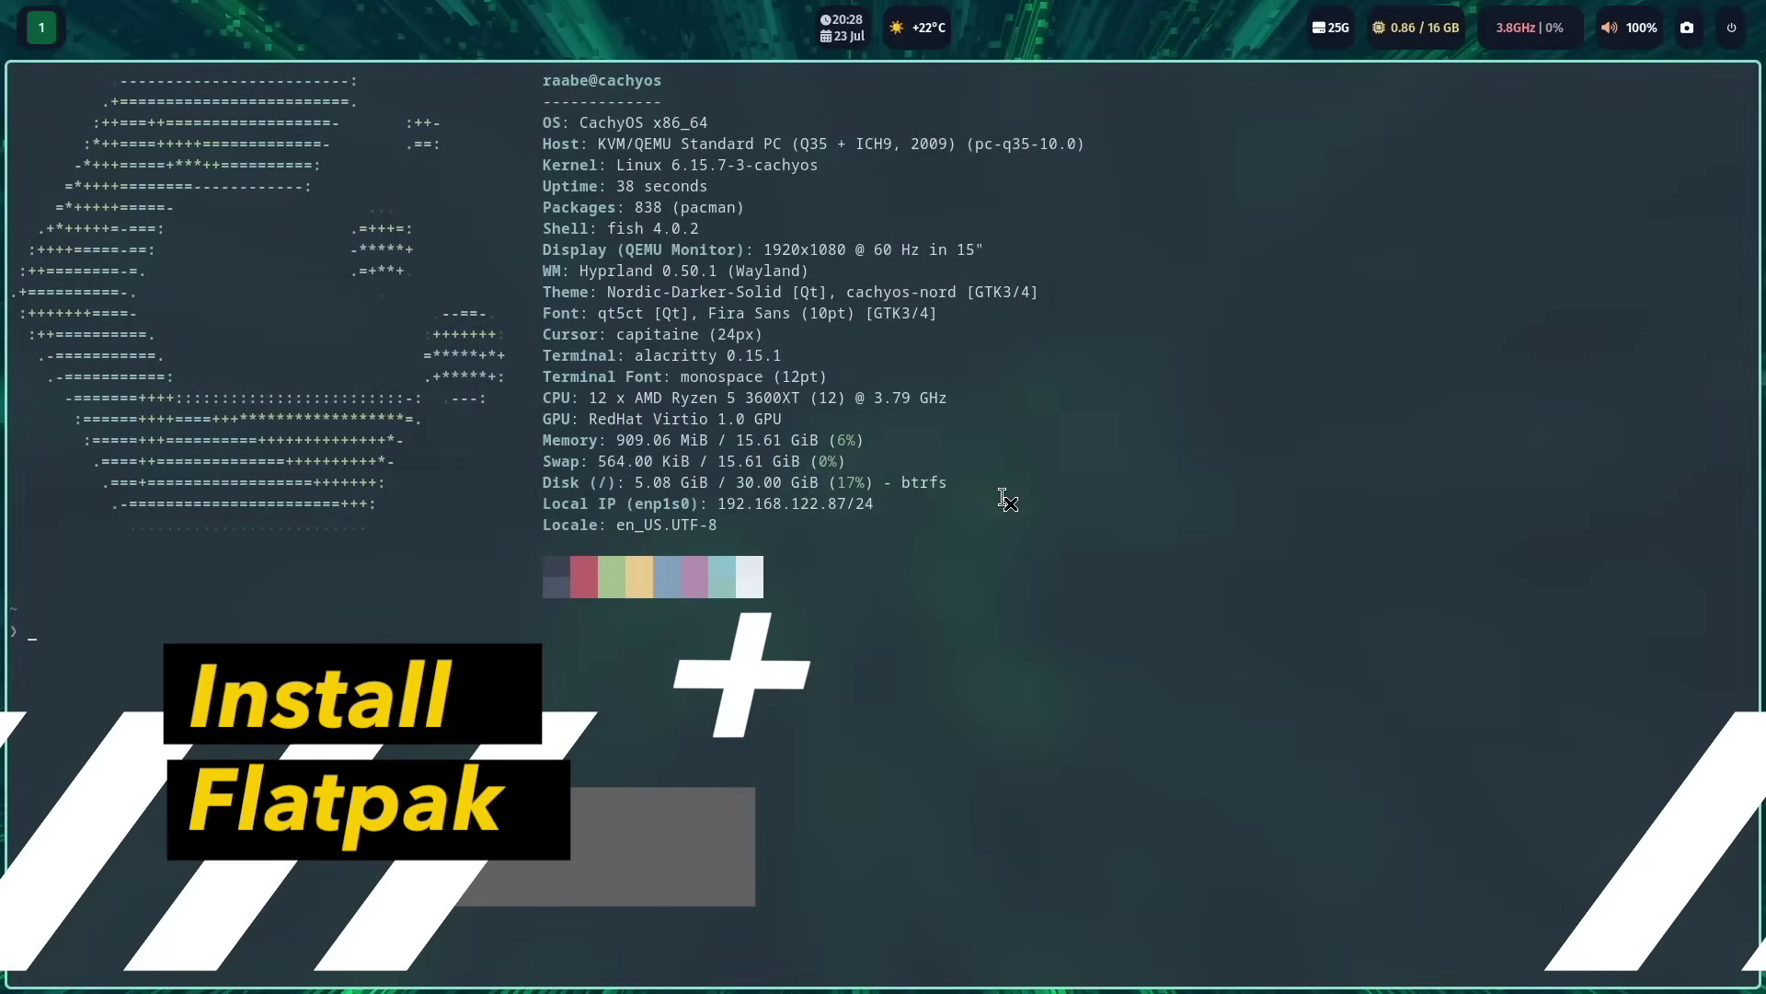
Install flatpak with 'sudo pacman -S flatpak', then reboot the system
text(sudo pac)
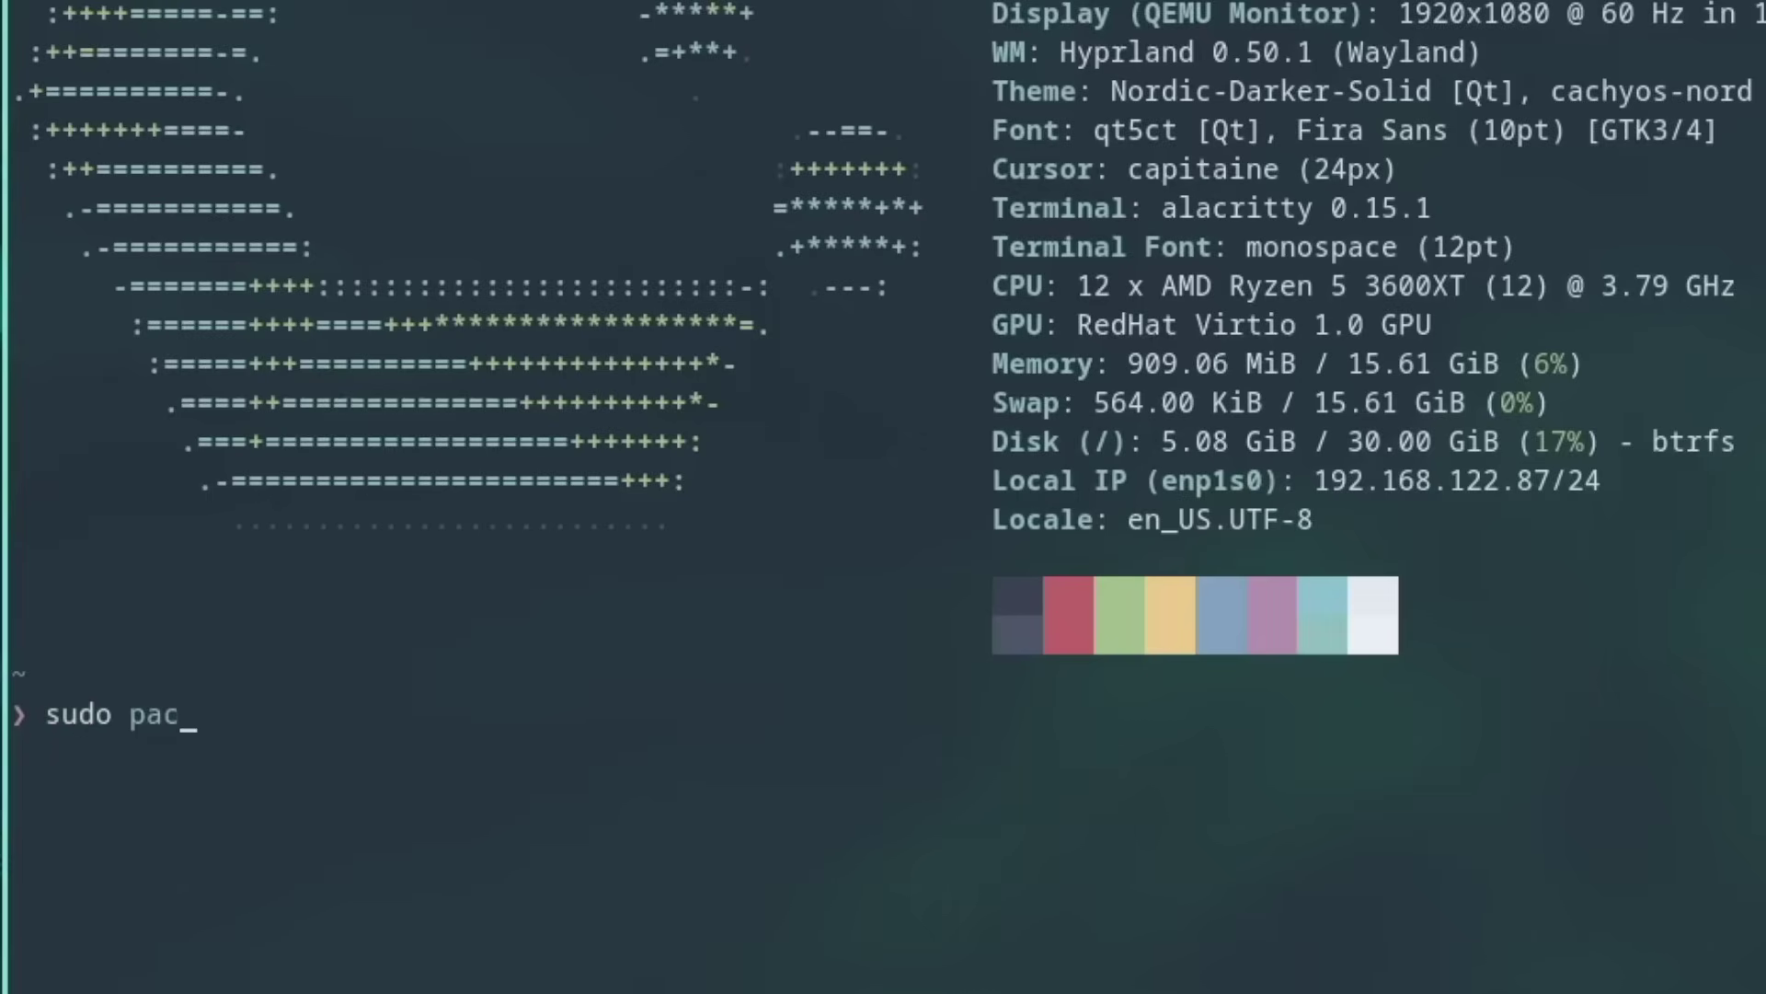
text(man -S flatpak)
key(Return)
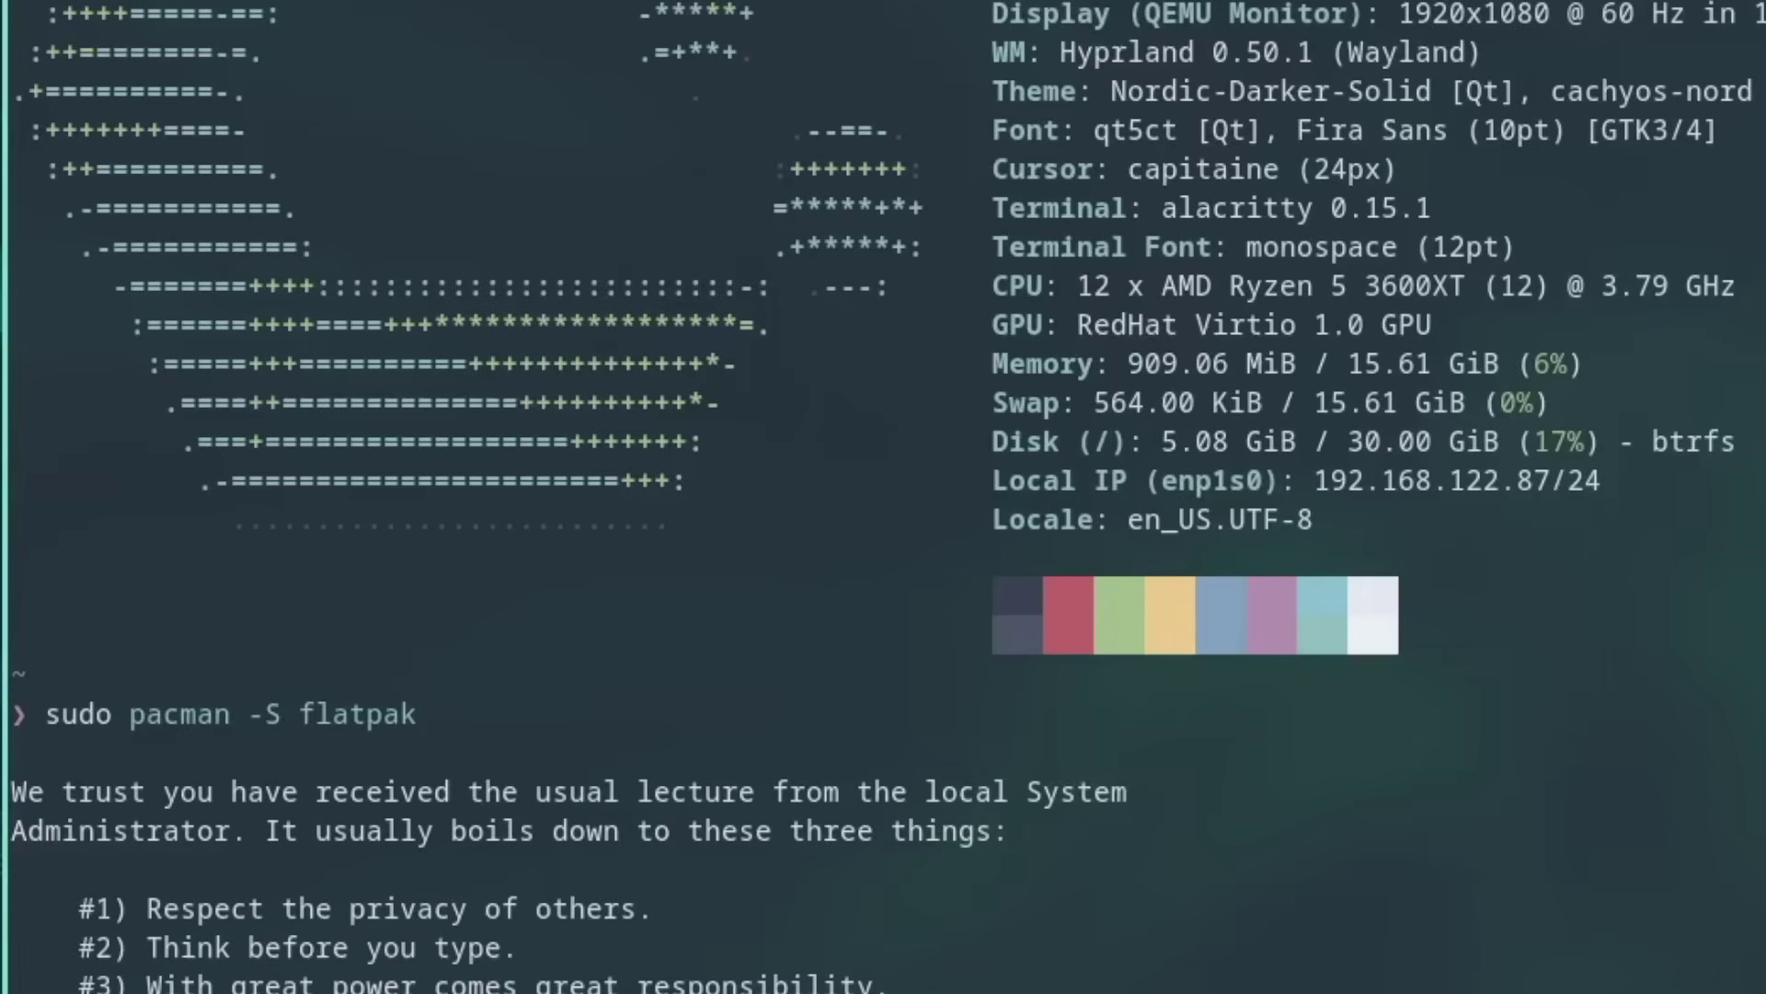
key(Return)
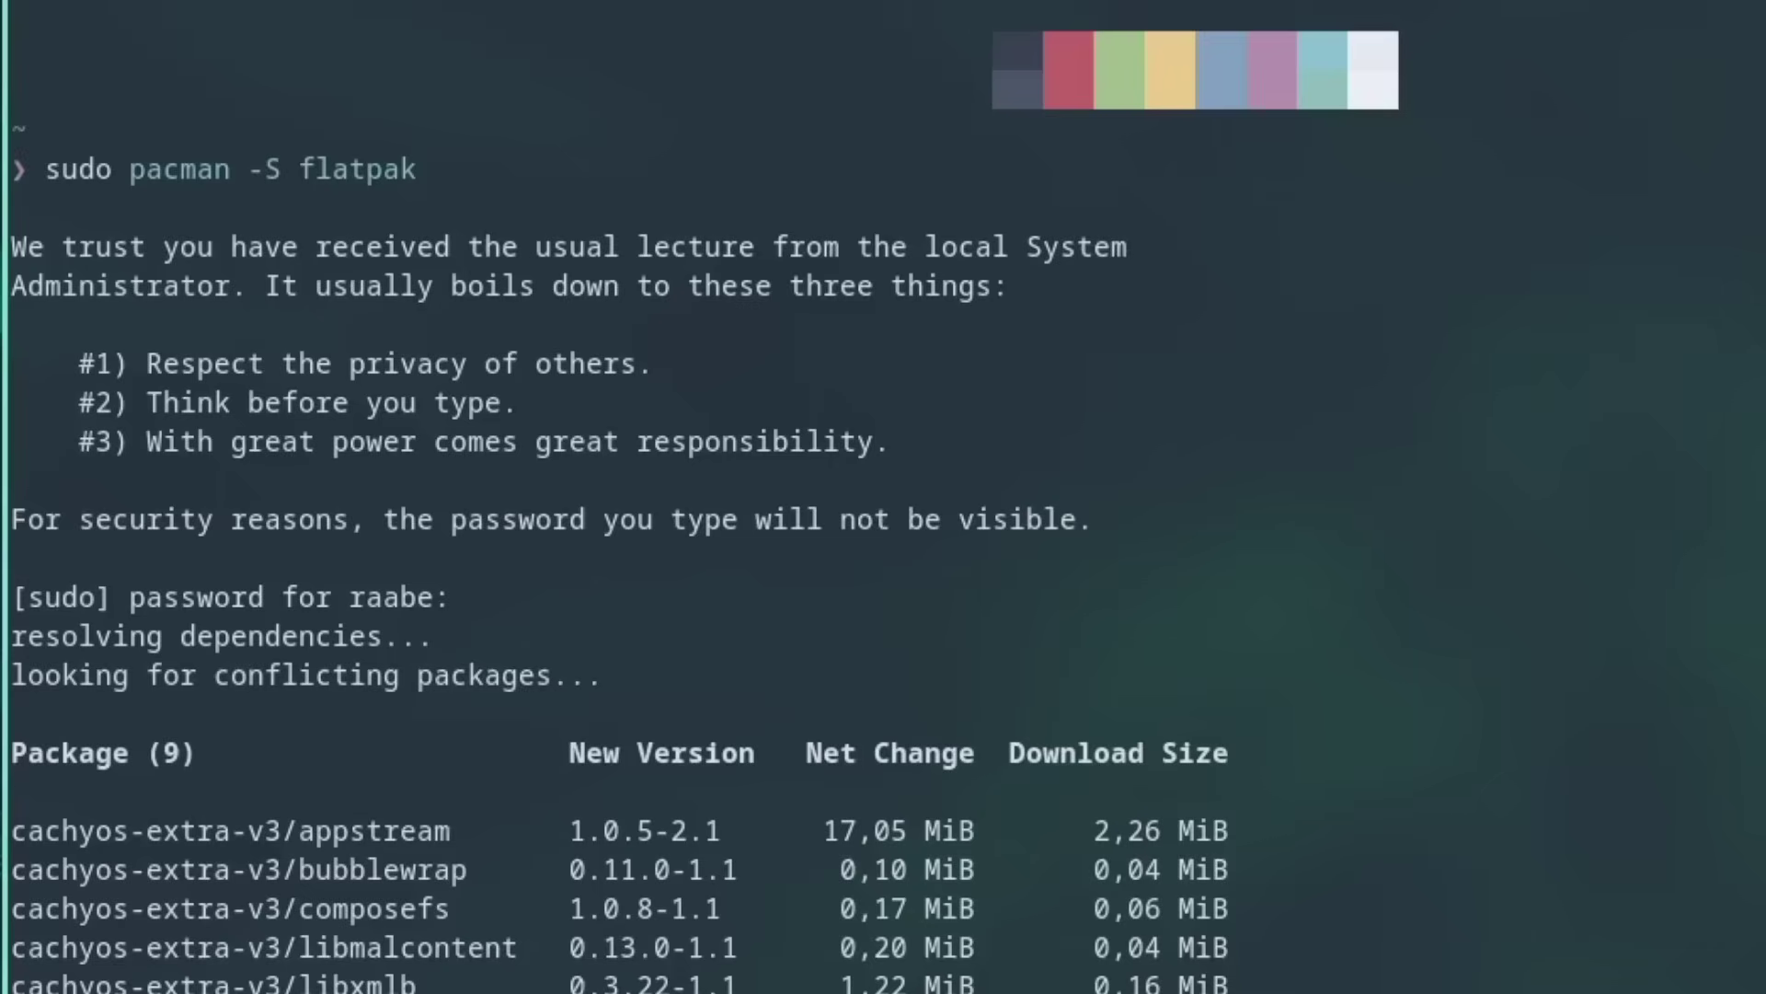
key(Return)
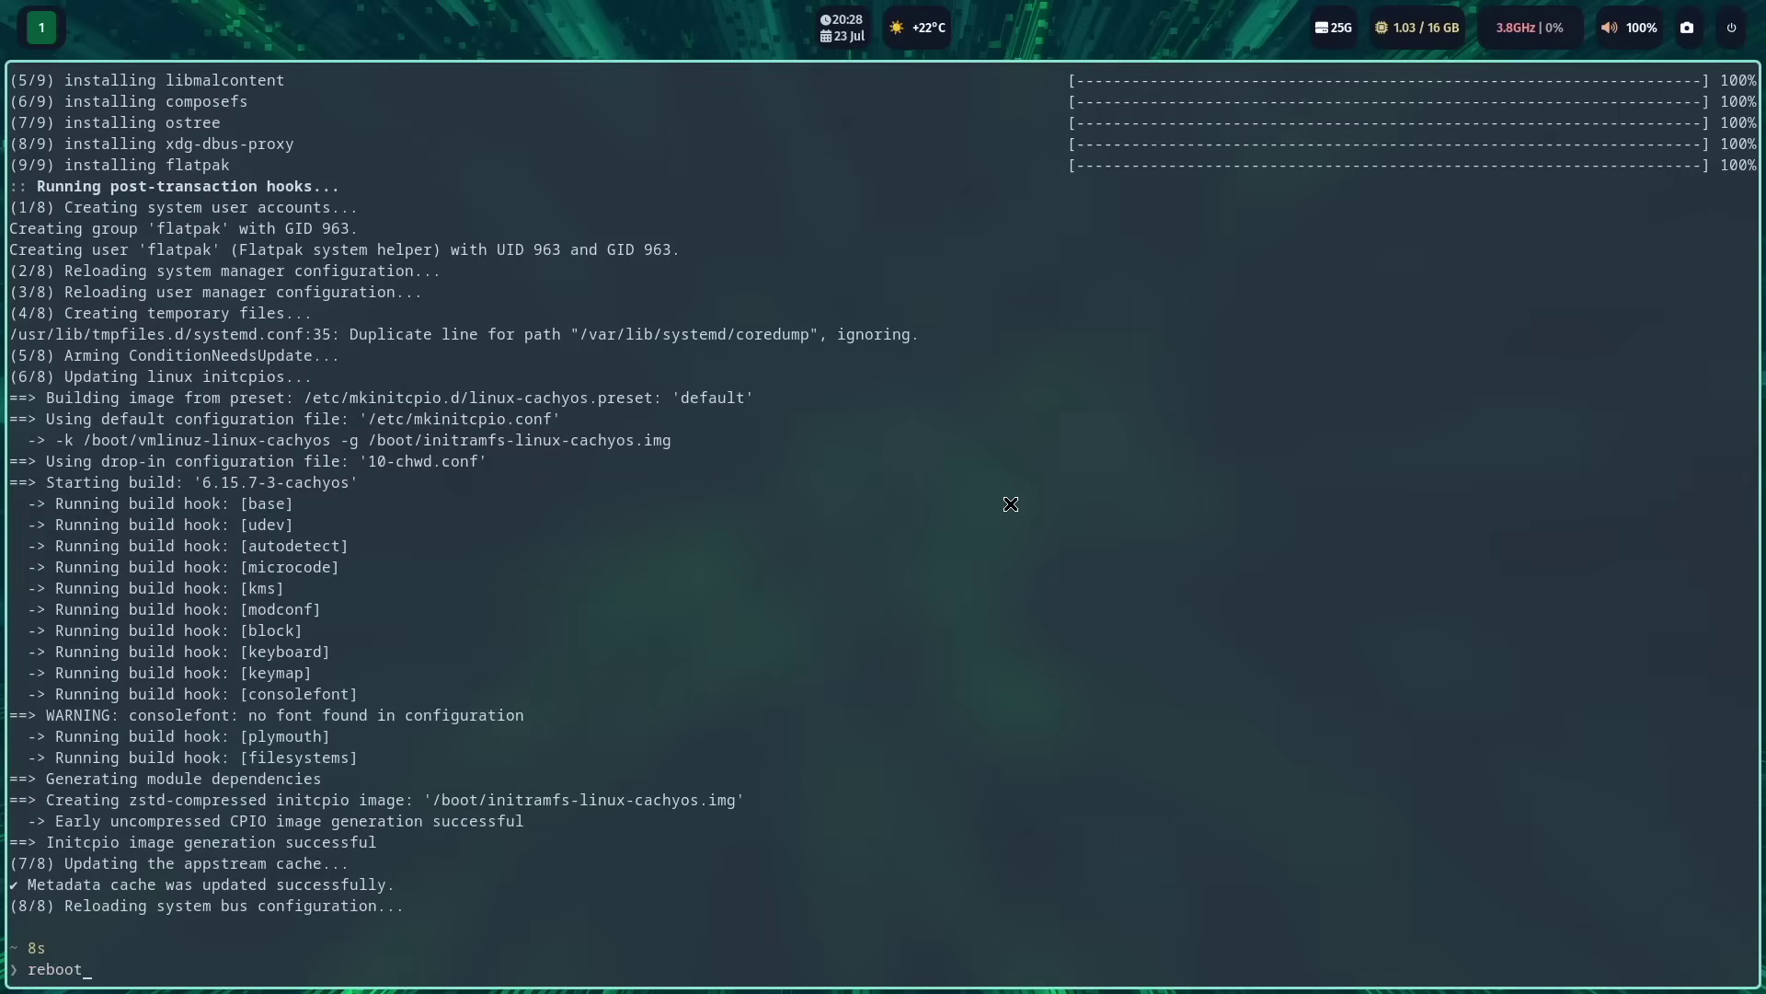
key(Return)
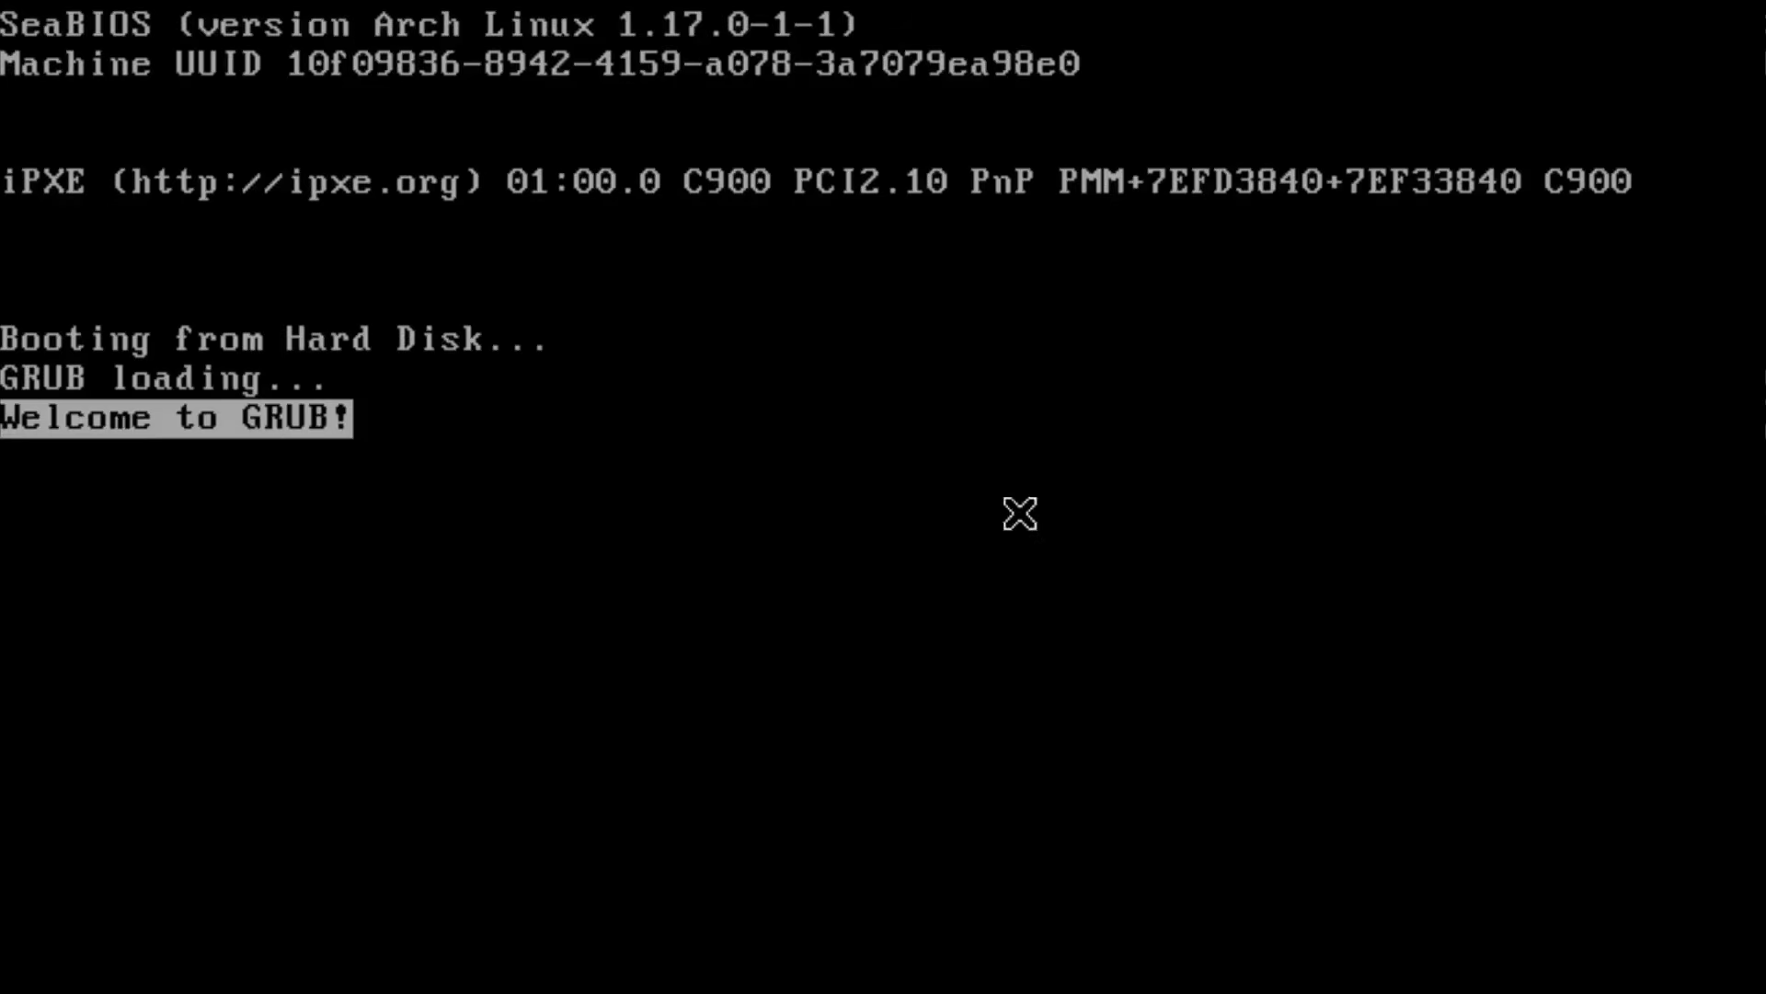
Boot CachyOS from GRUB, sign in with the account password, close CachyOS Hello and open a terminal
key(Return)
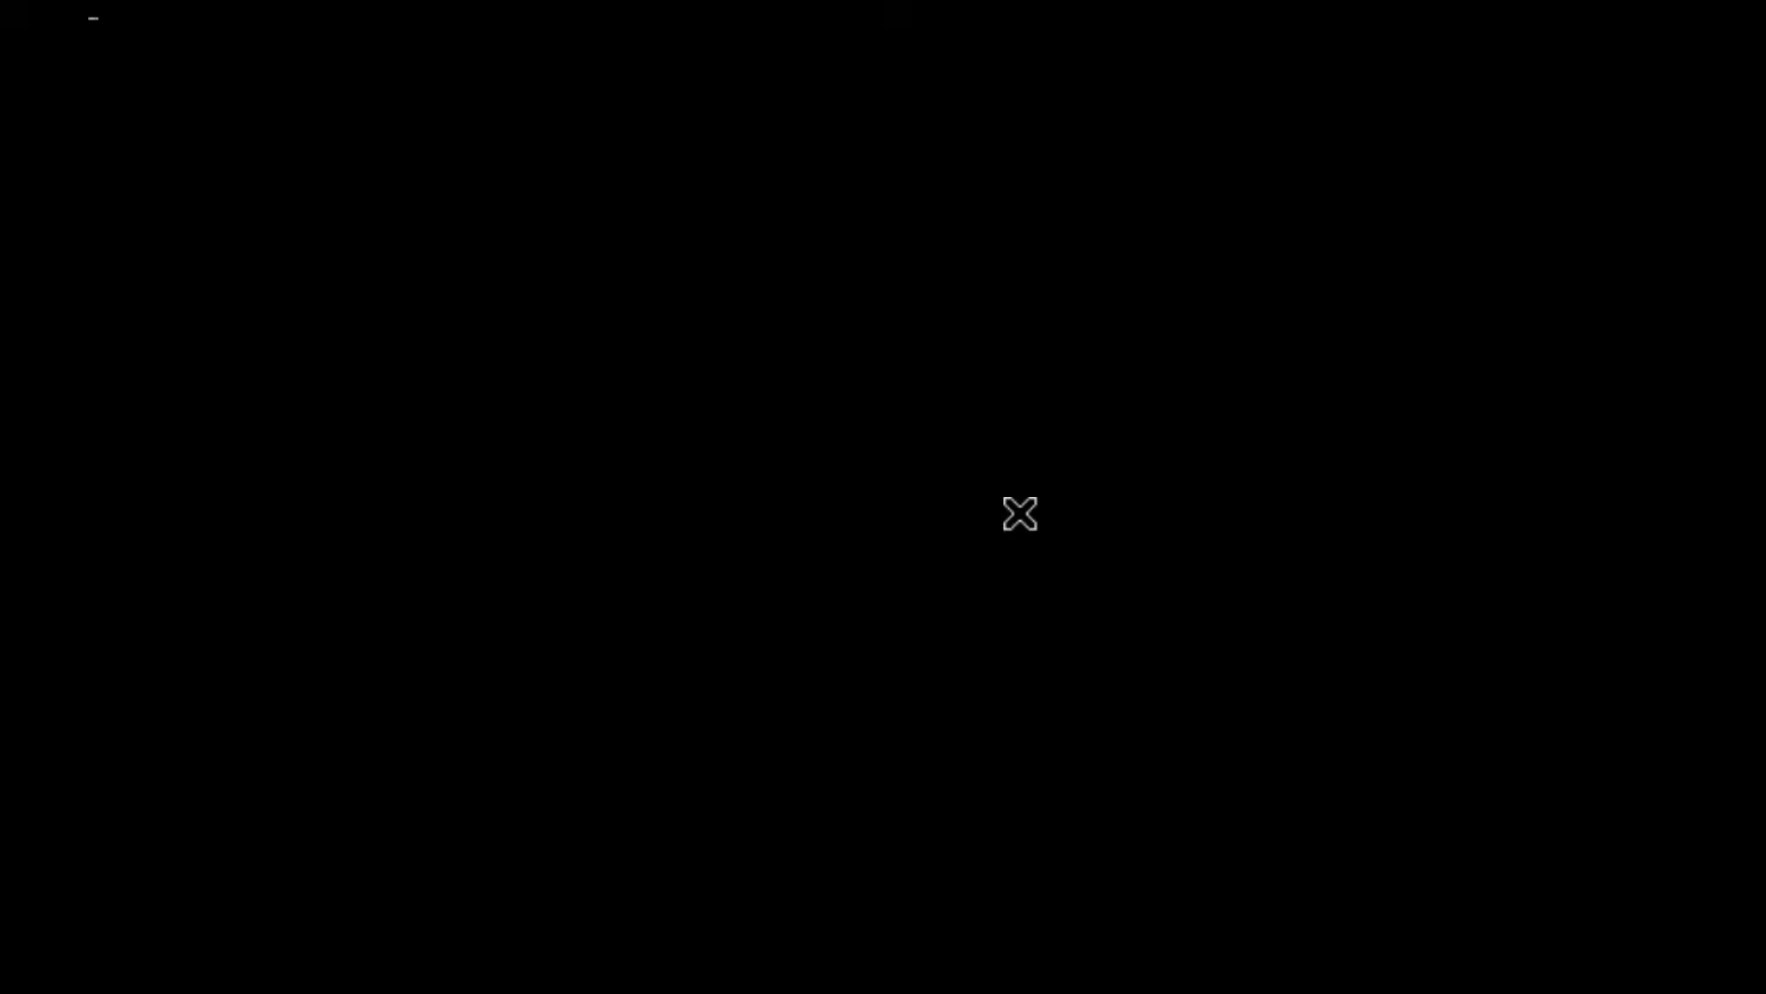
text(*****)
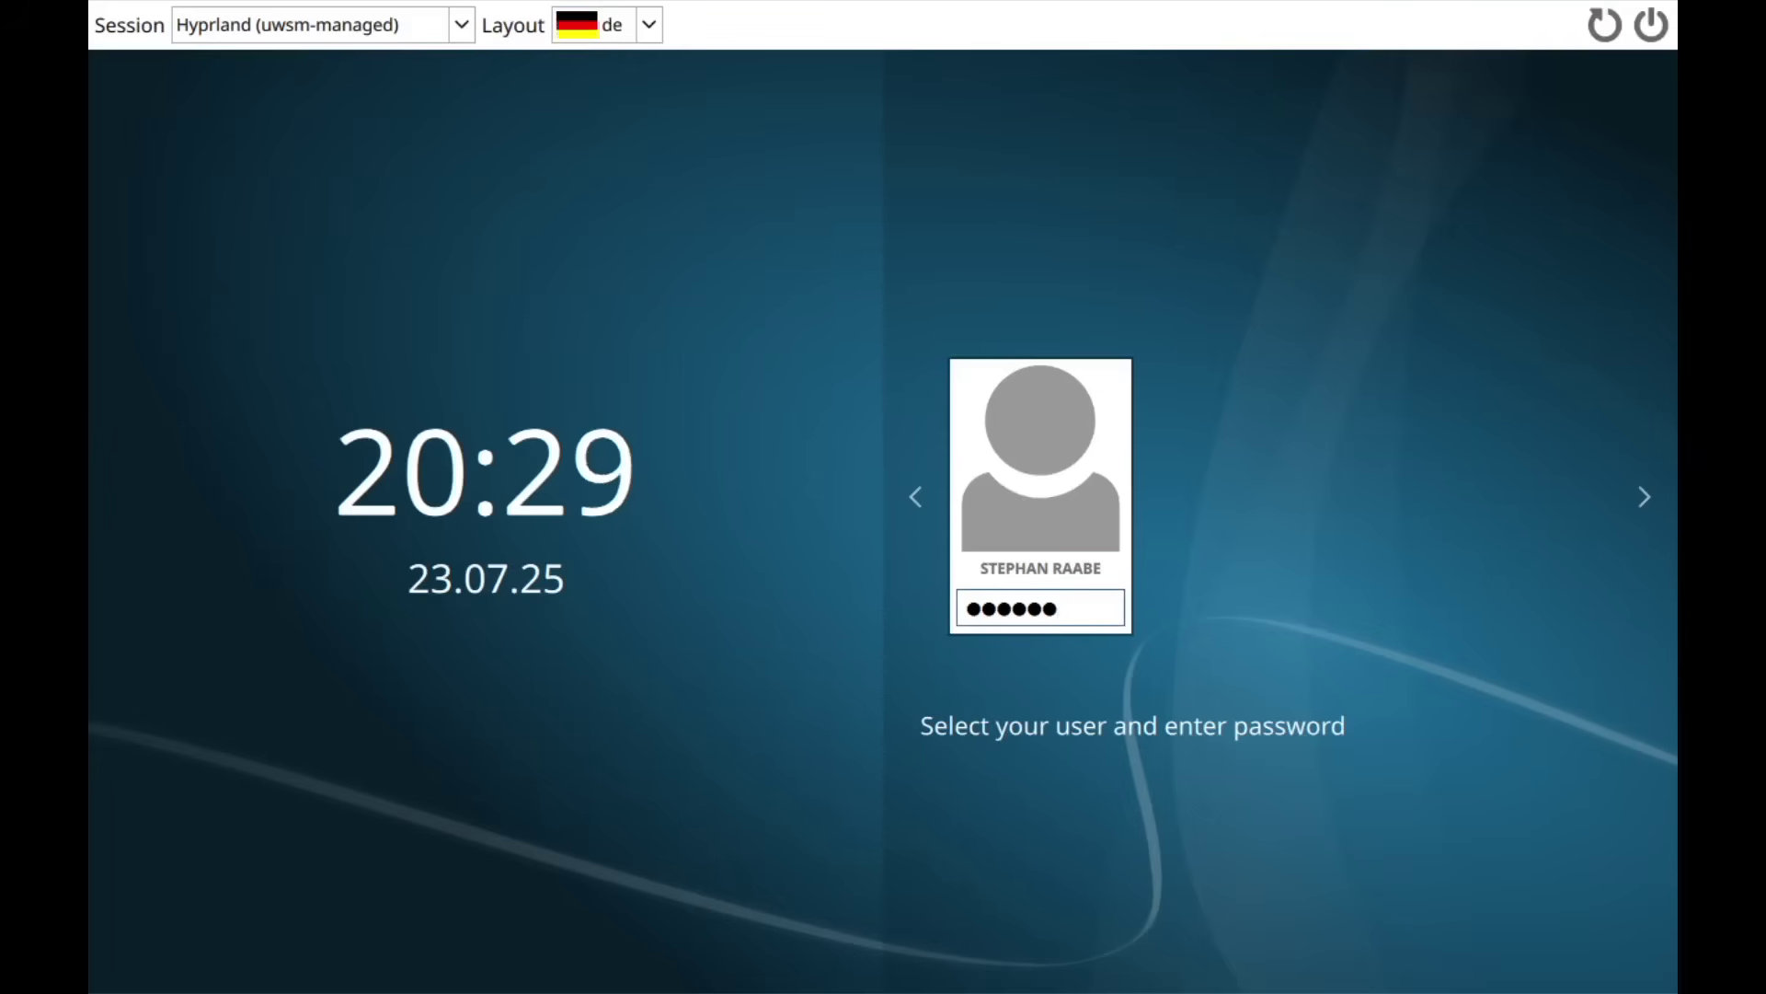
key(Return)
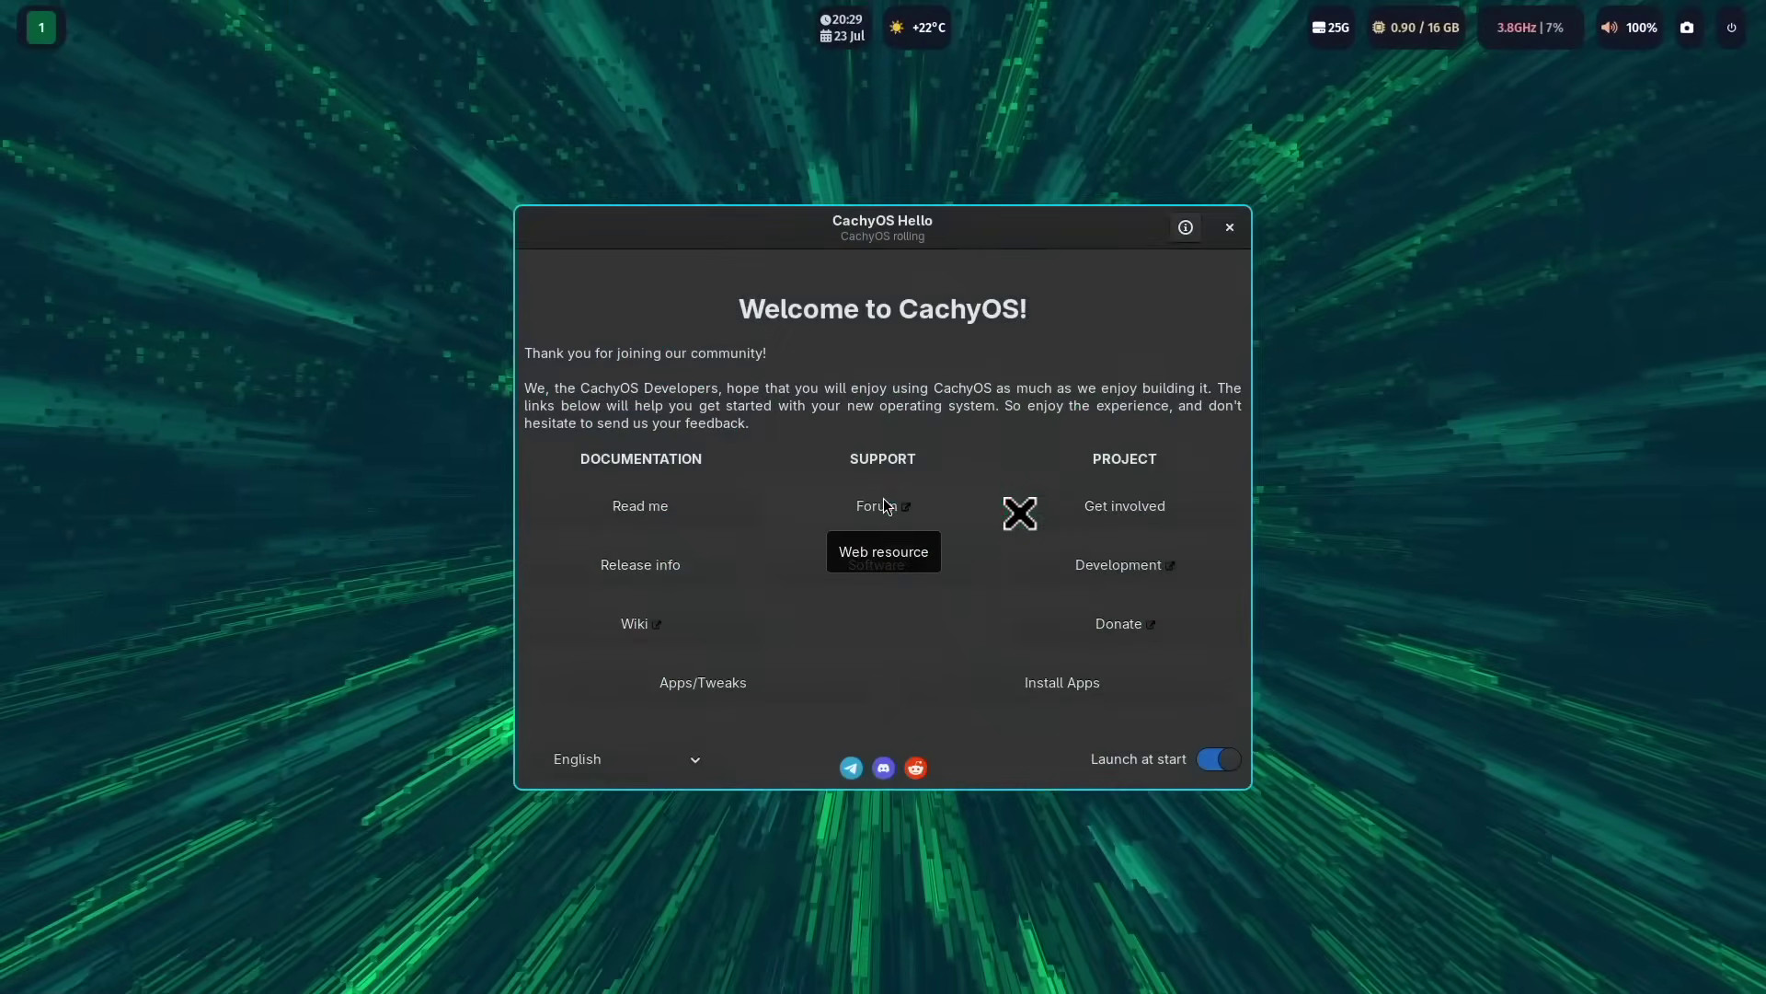
click(1231, 228)
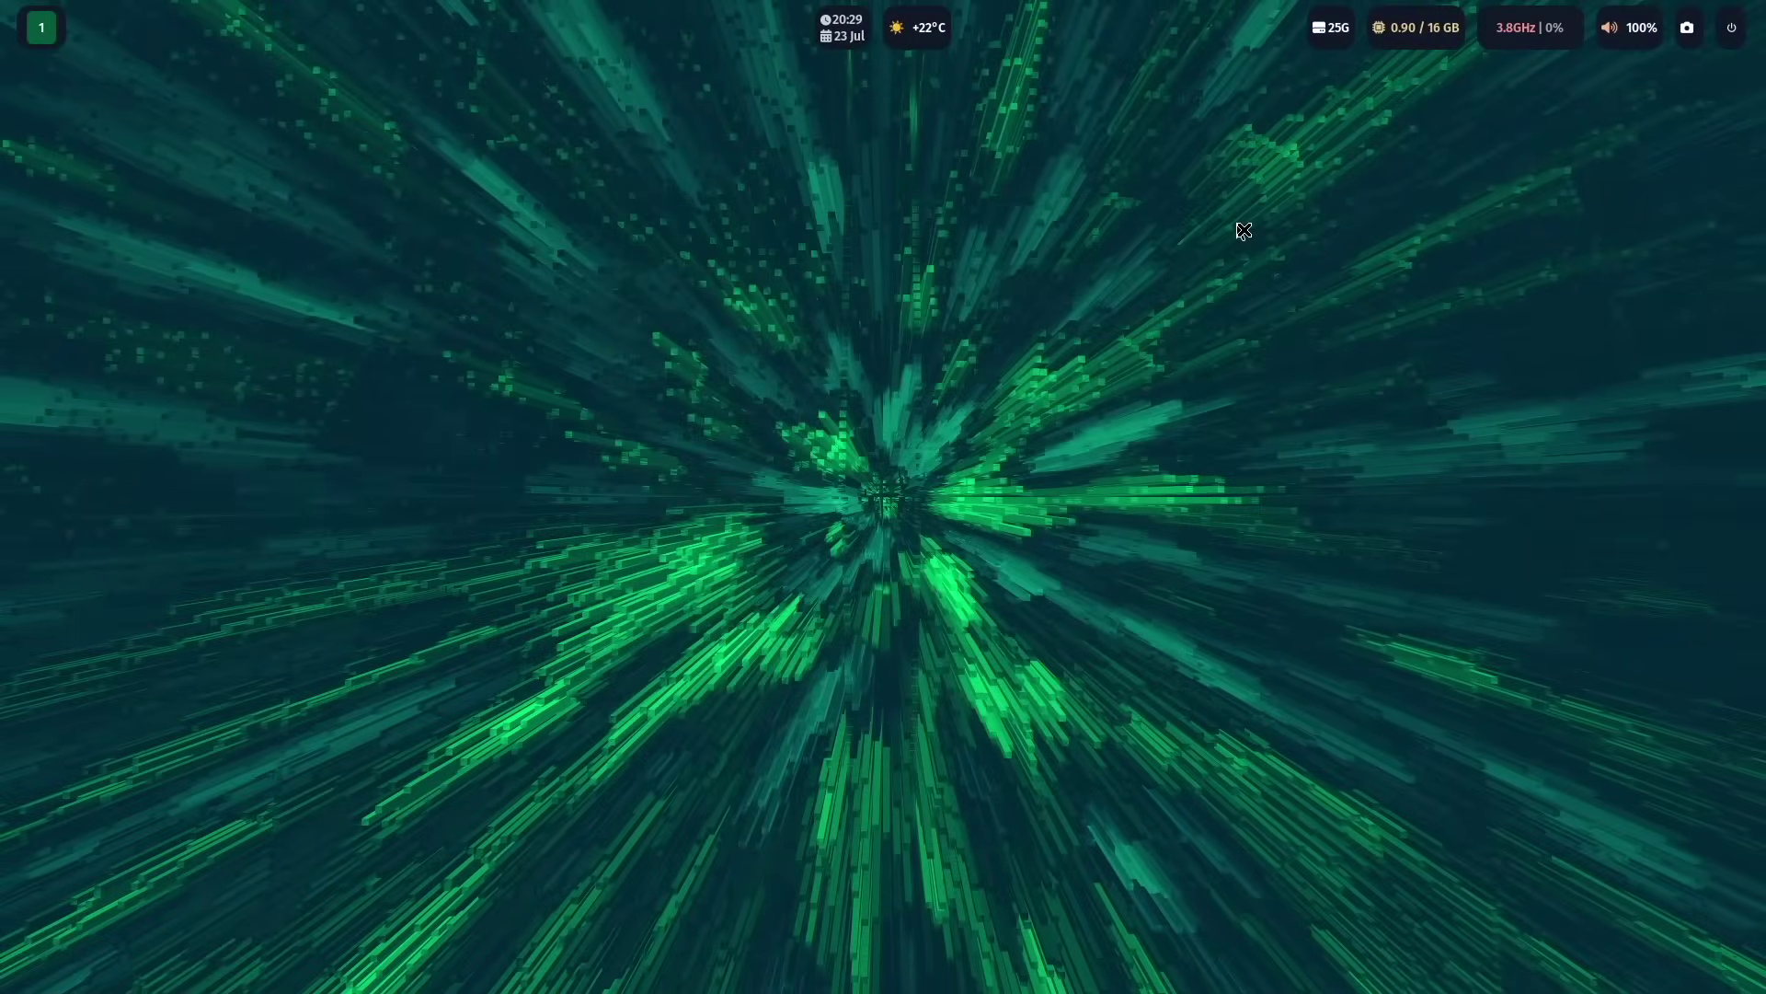
key(super+Return)
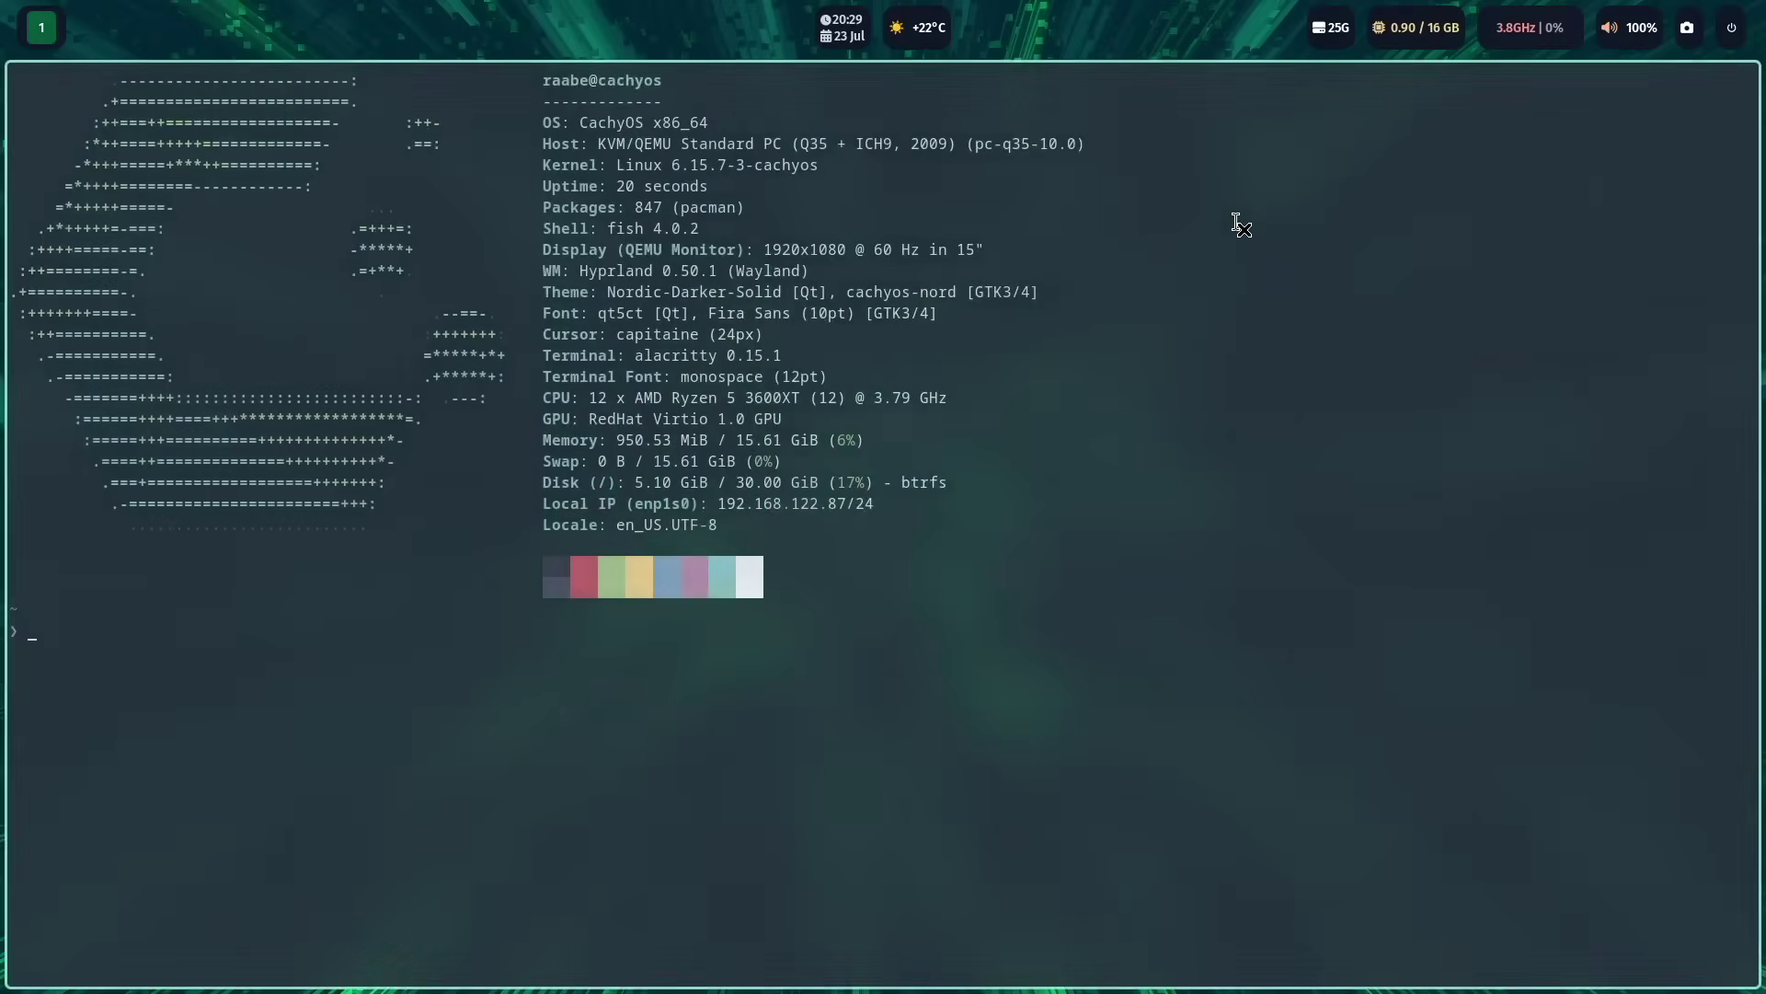
Launch Firefox and load mylinuxforwork.github.io/dotfiles
text(firefox)
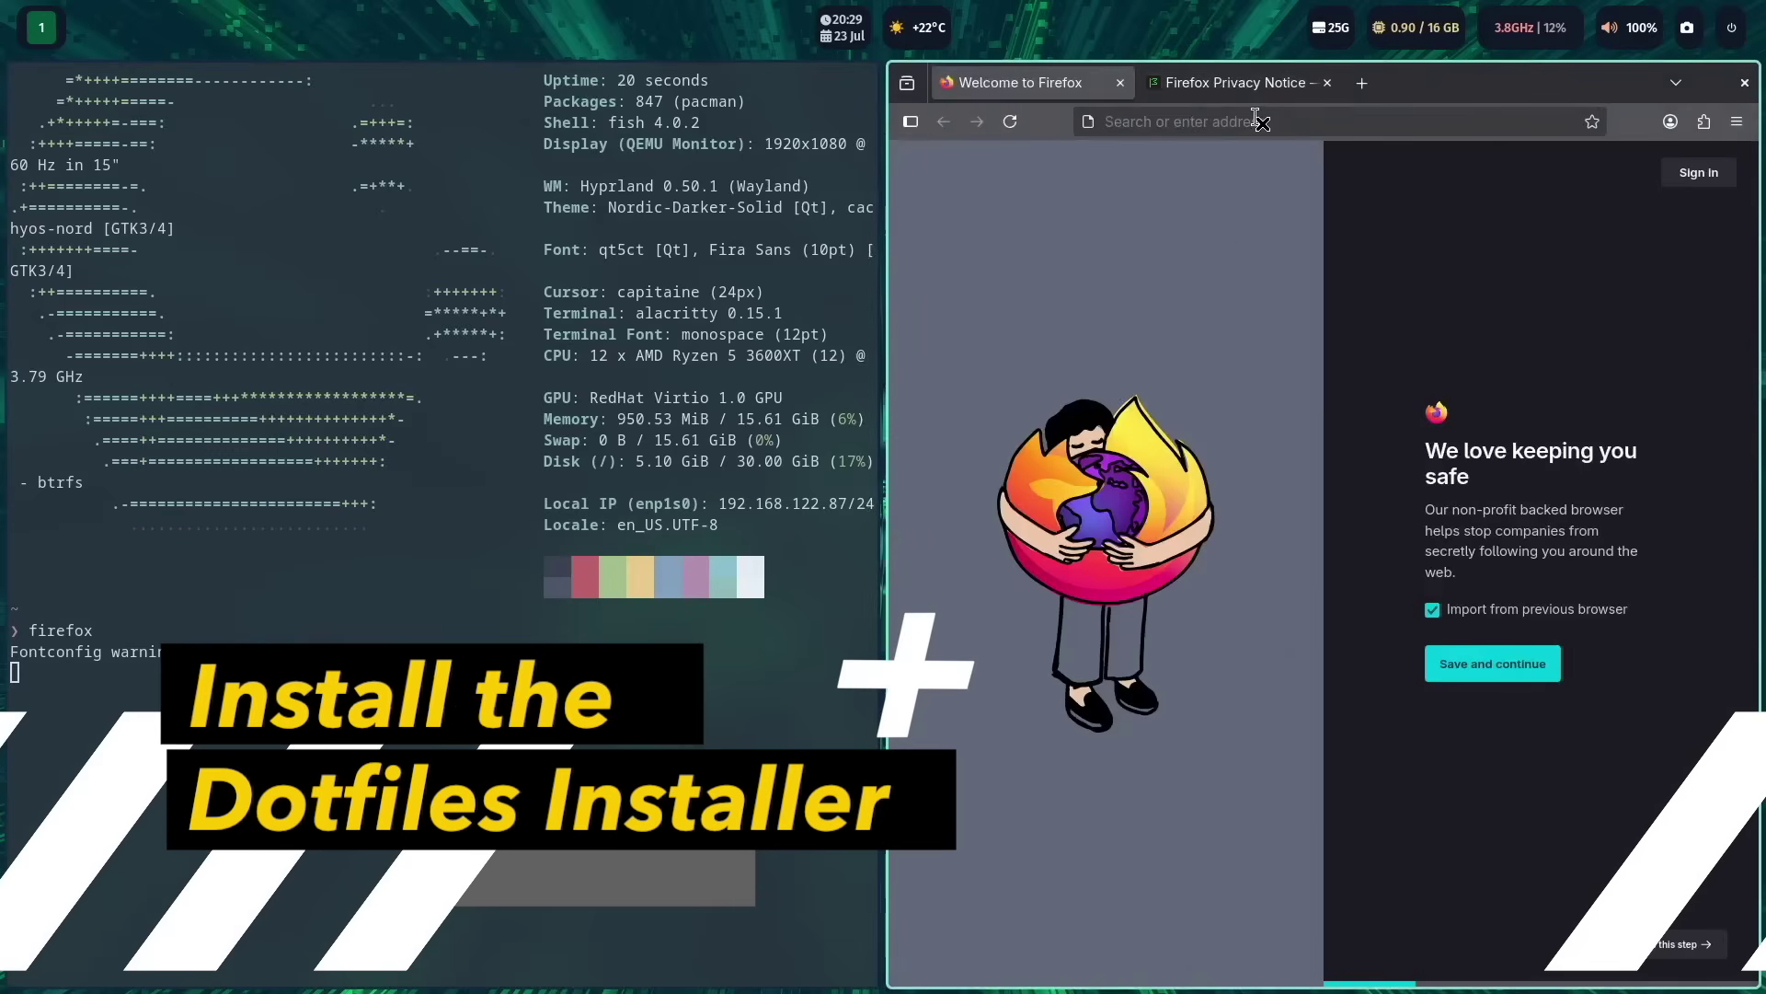
click(1297, 128)
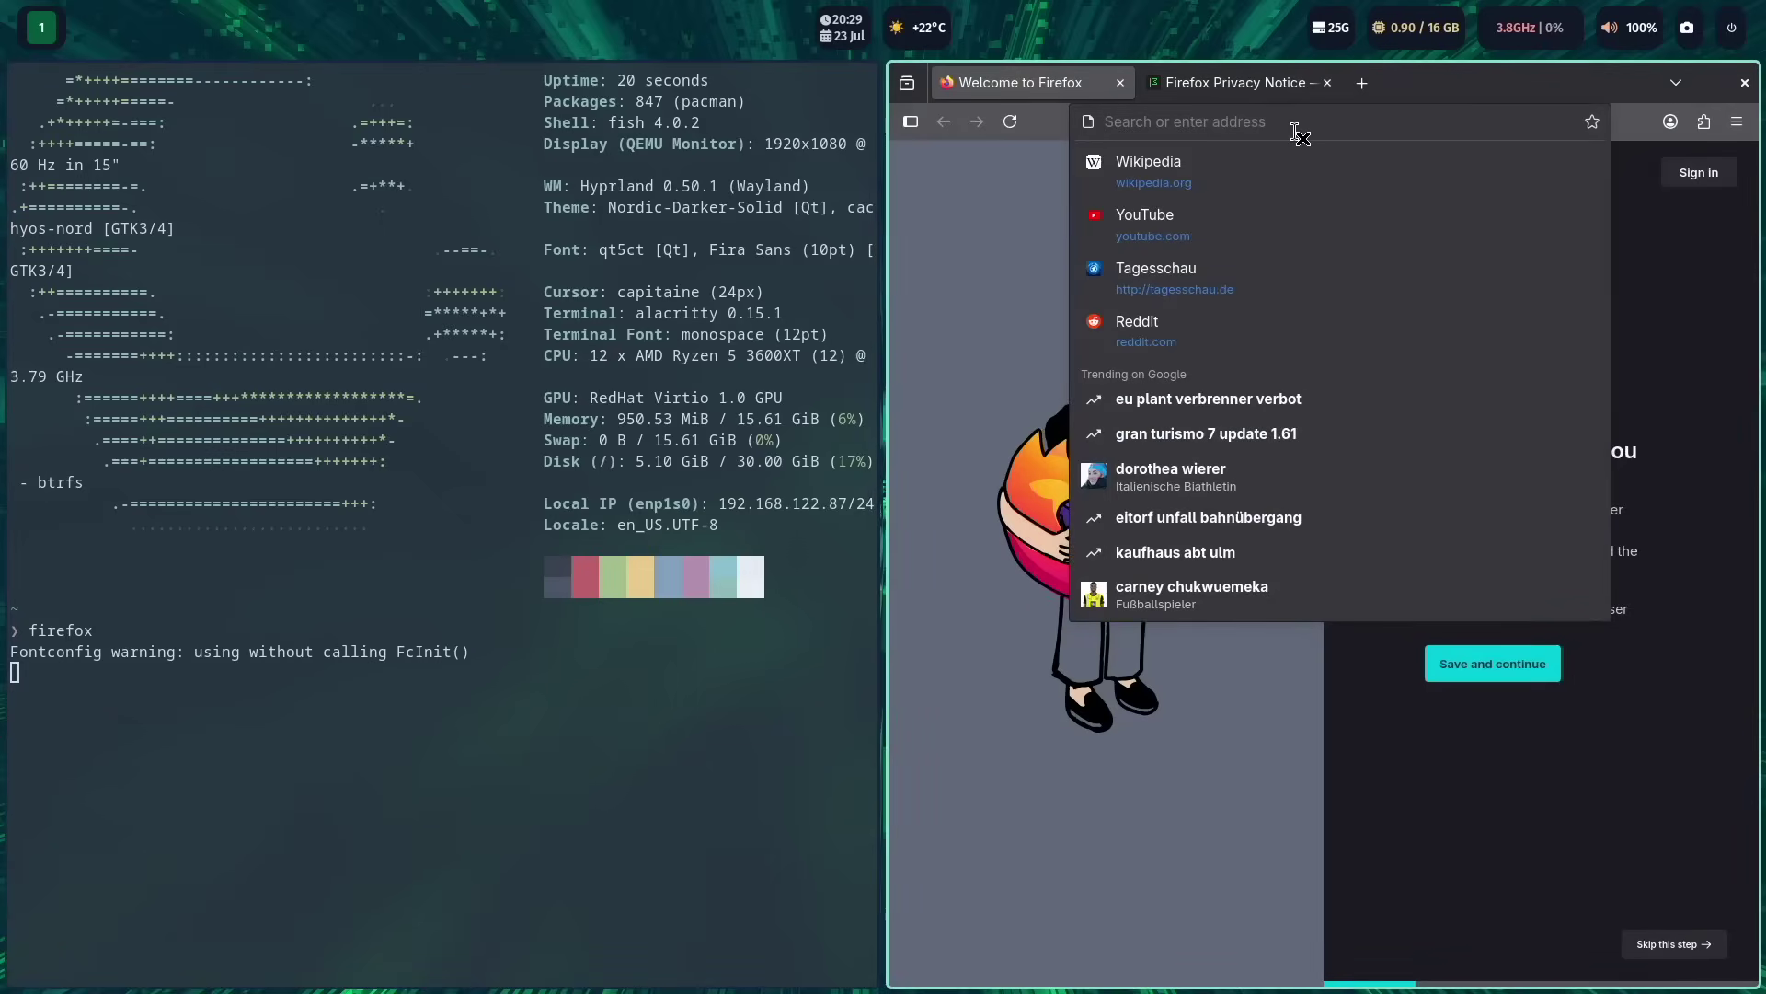
text(myli)
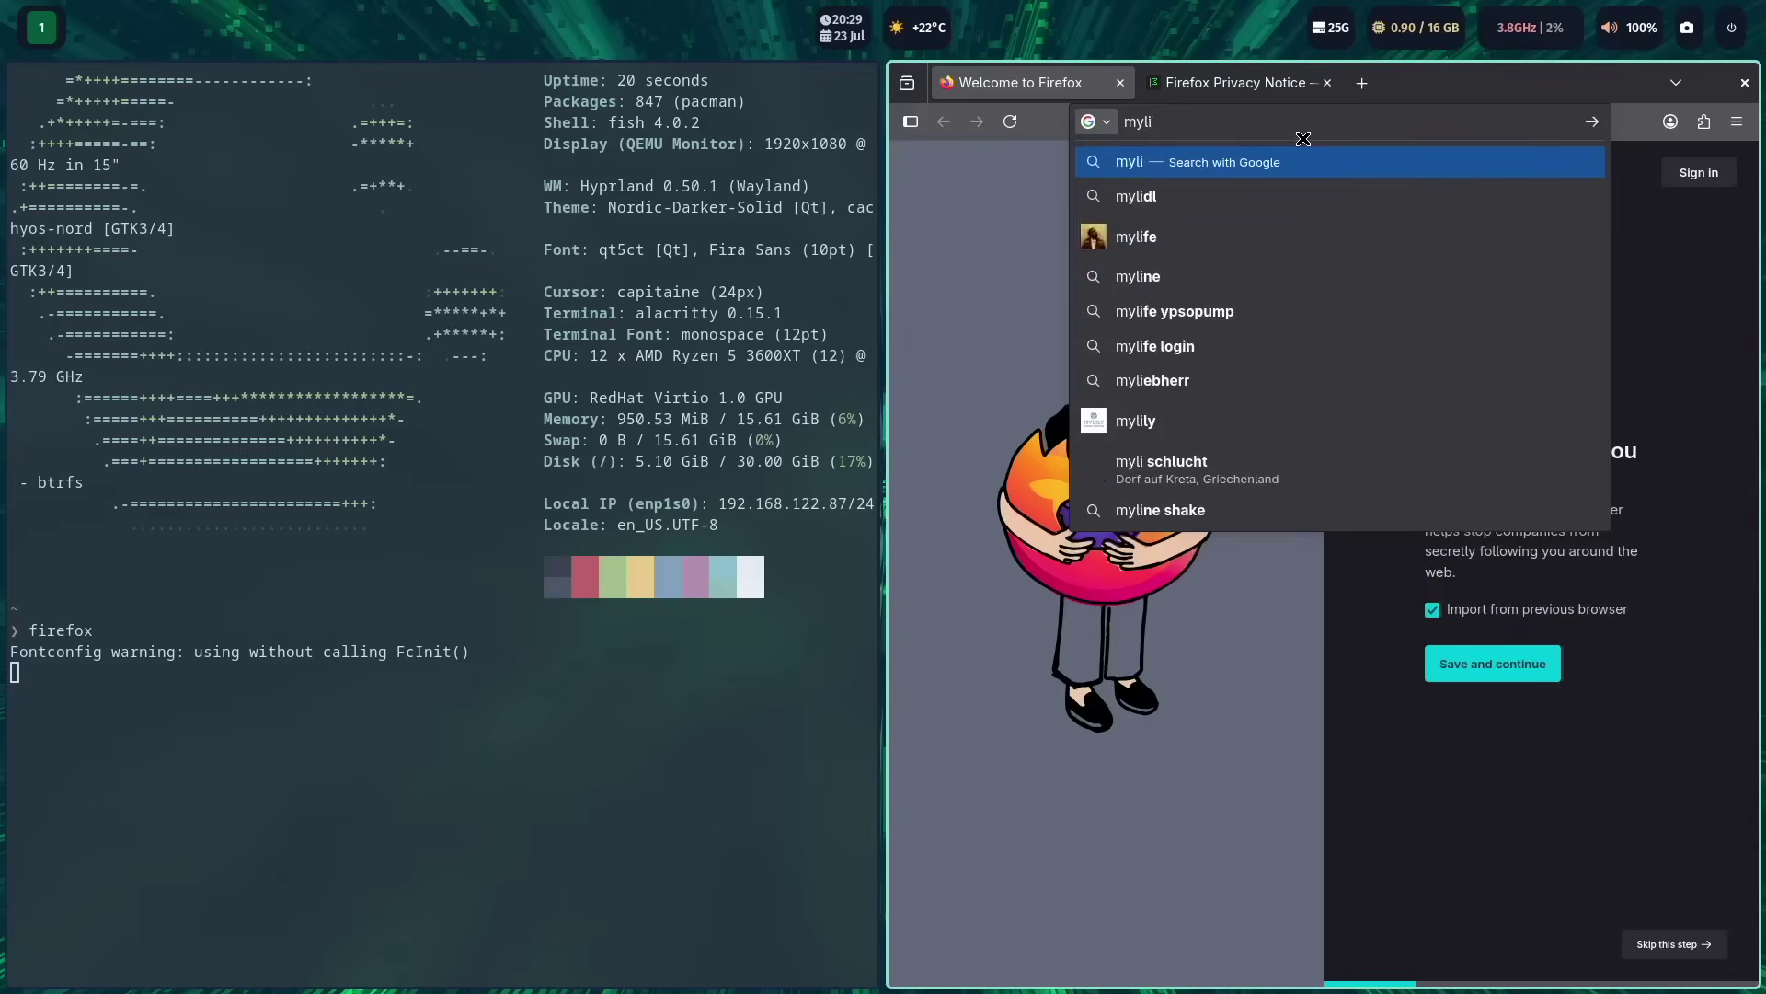
text(nuxforwork)
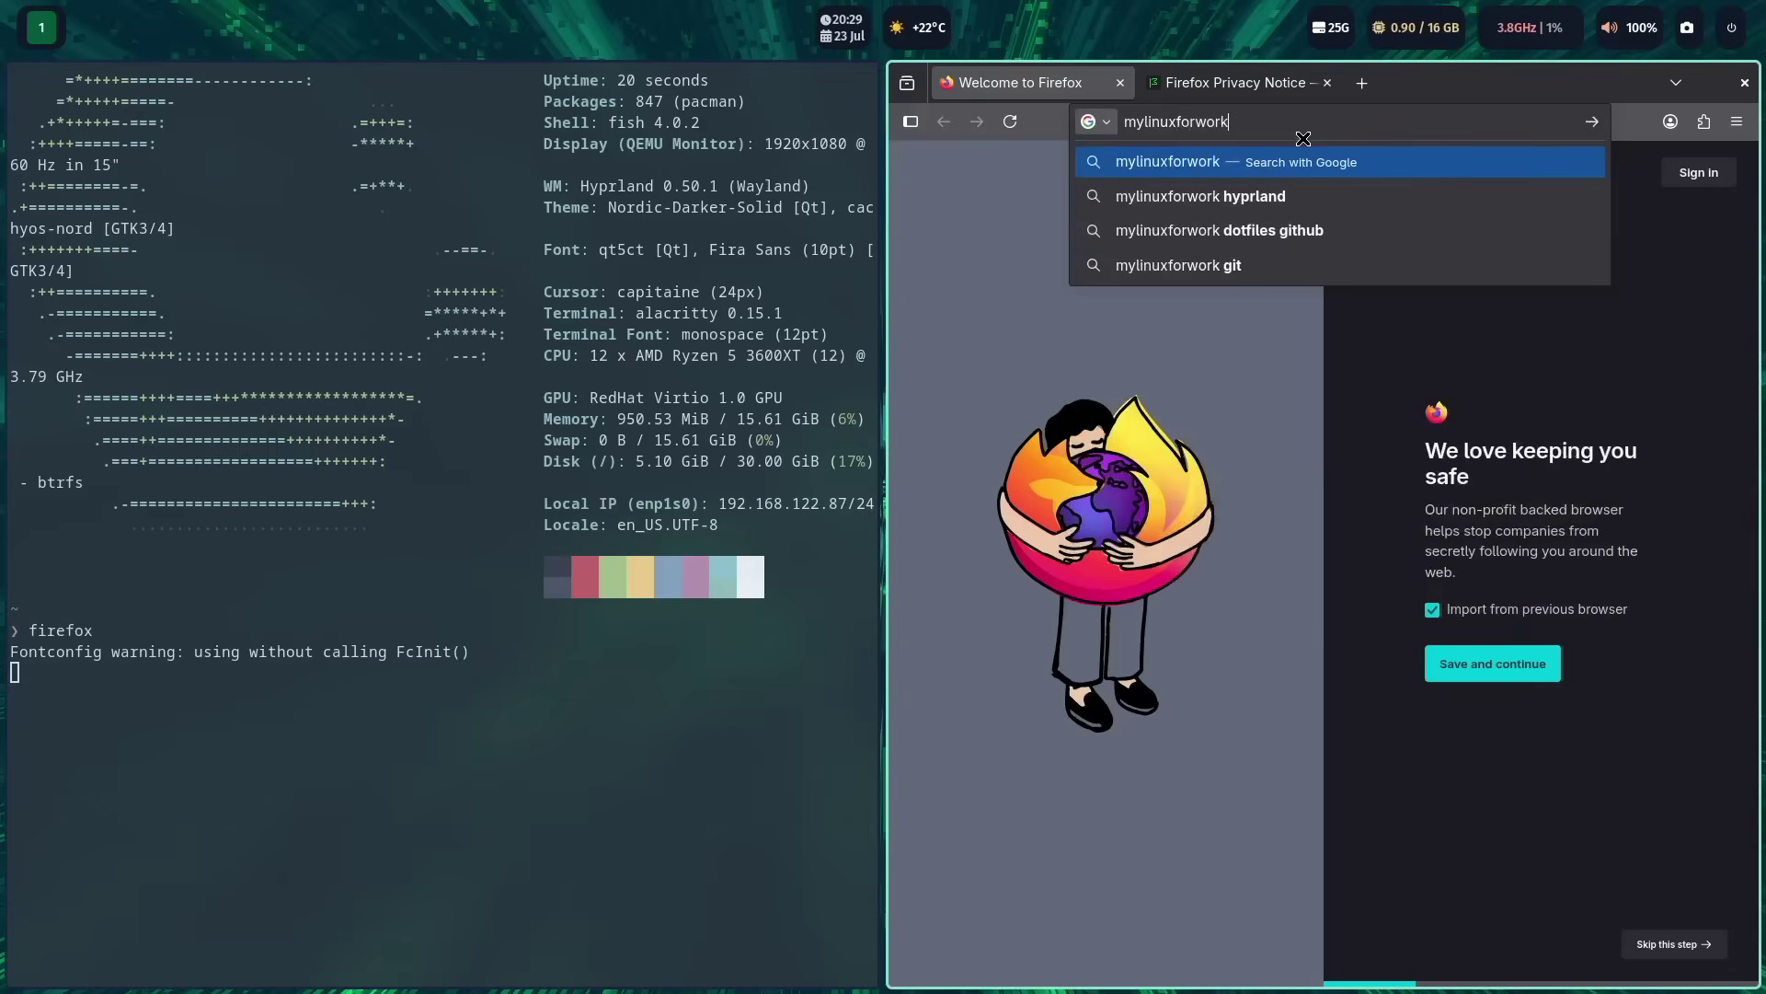
text(.gith)
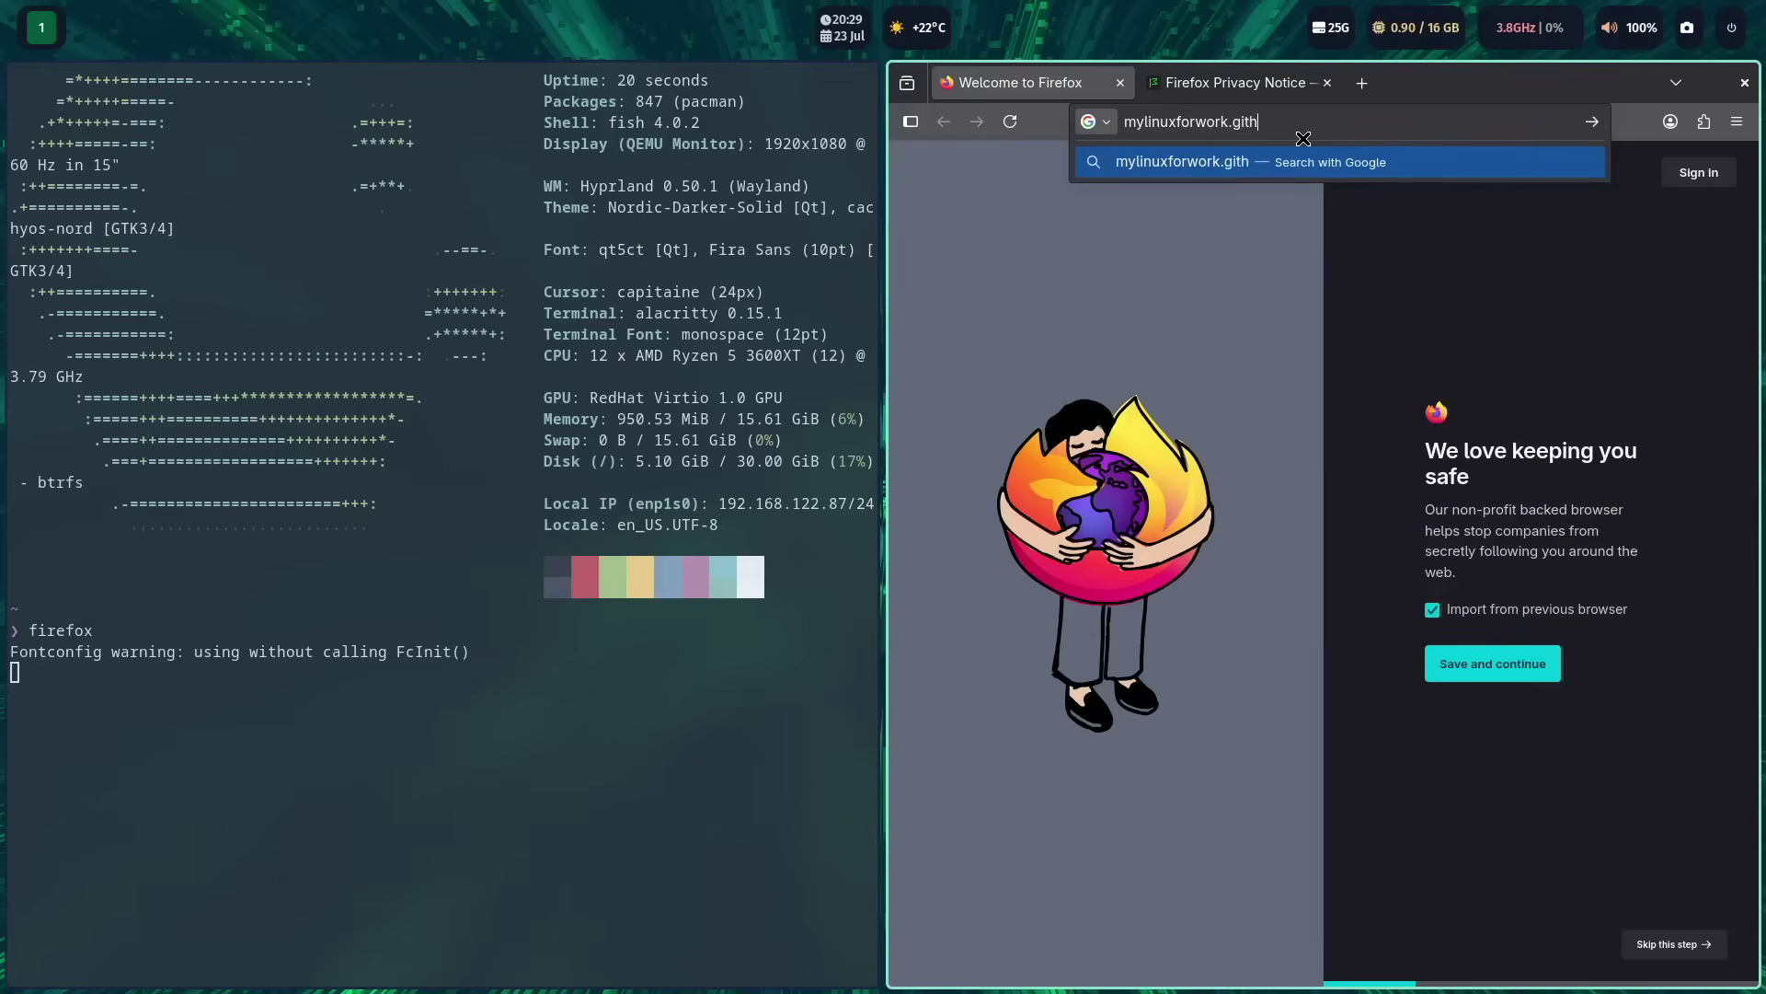
text(ub.io/do)
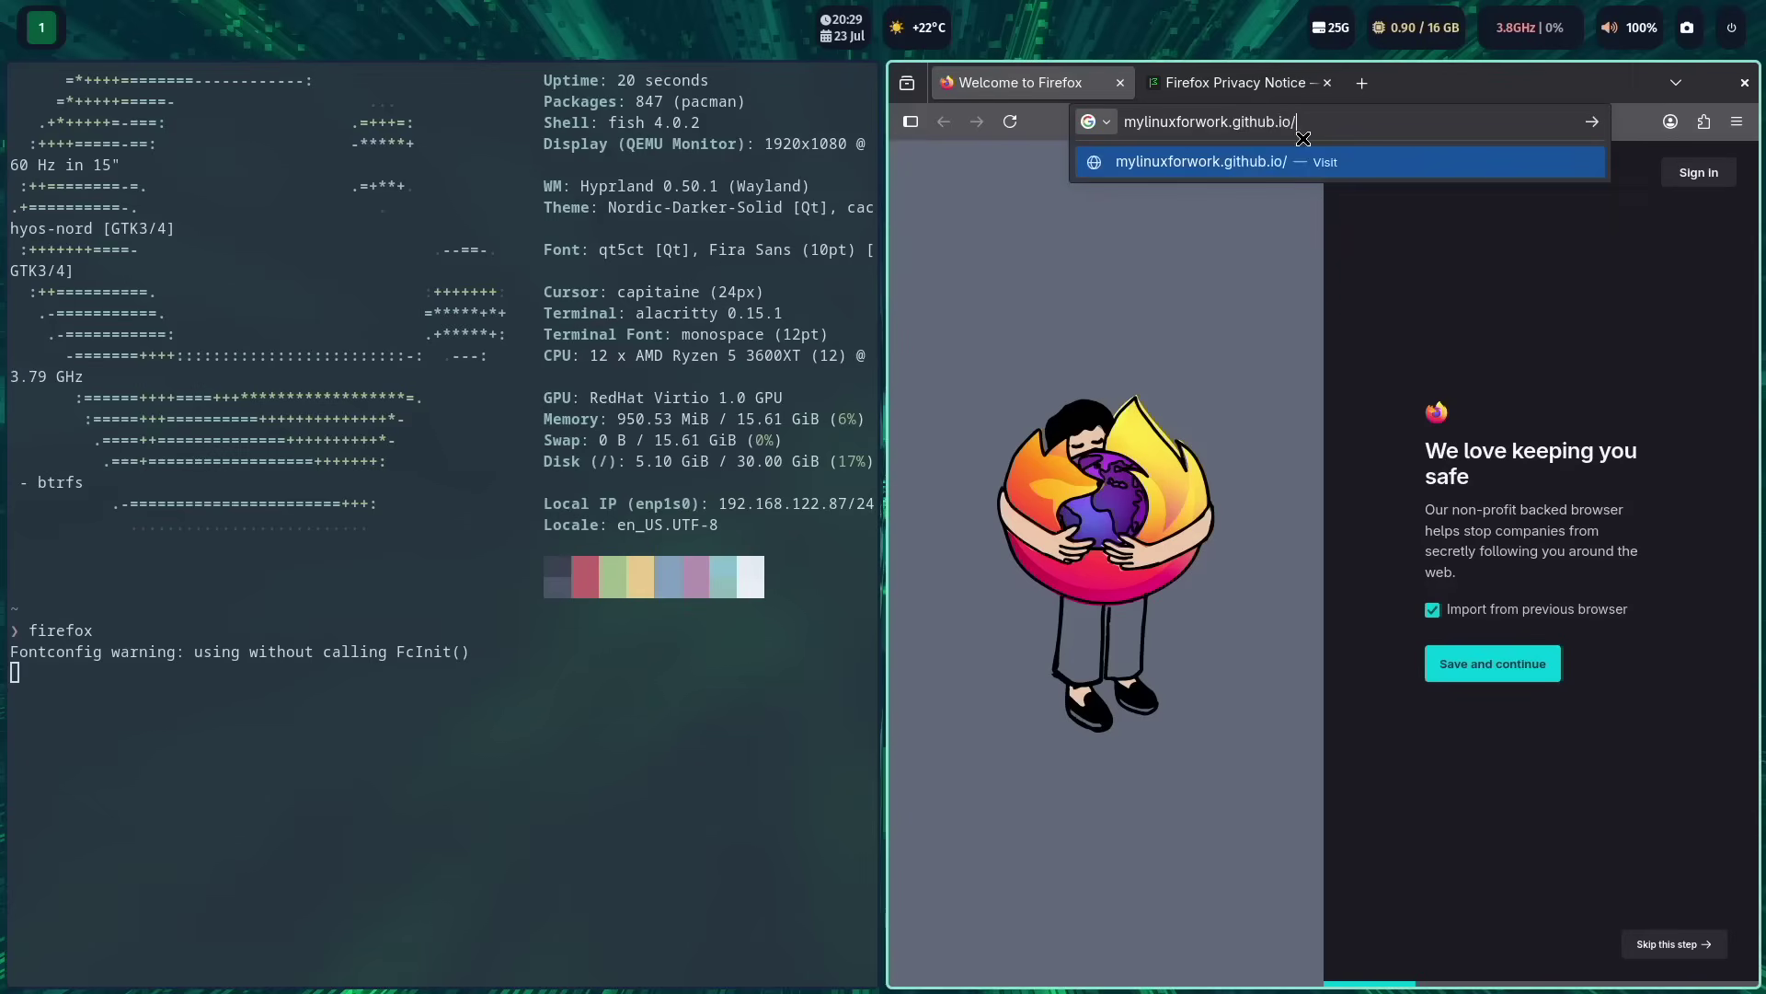
text(tfiles)
key(Return)
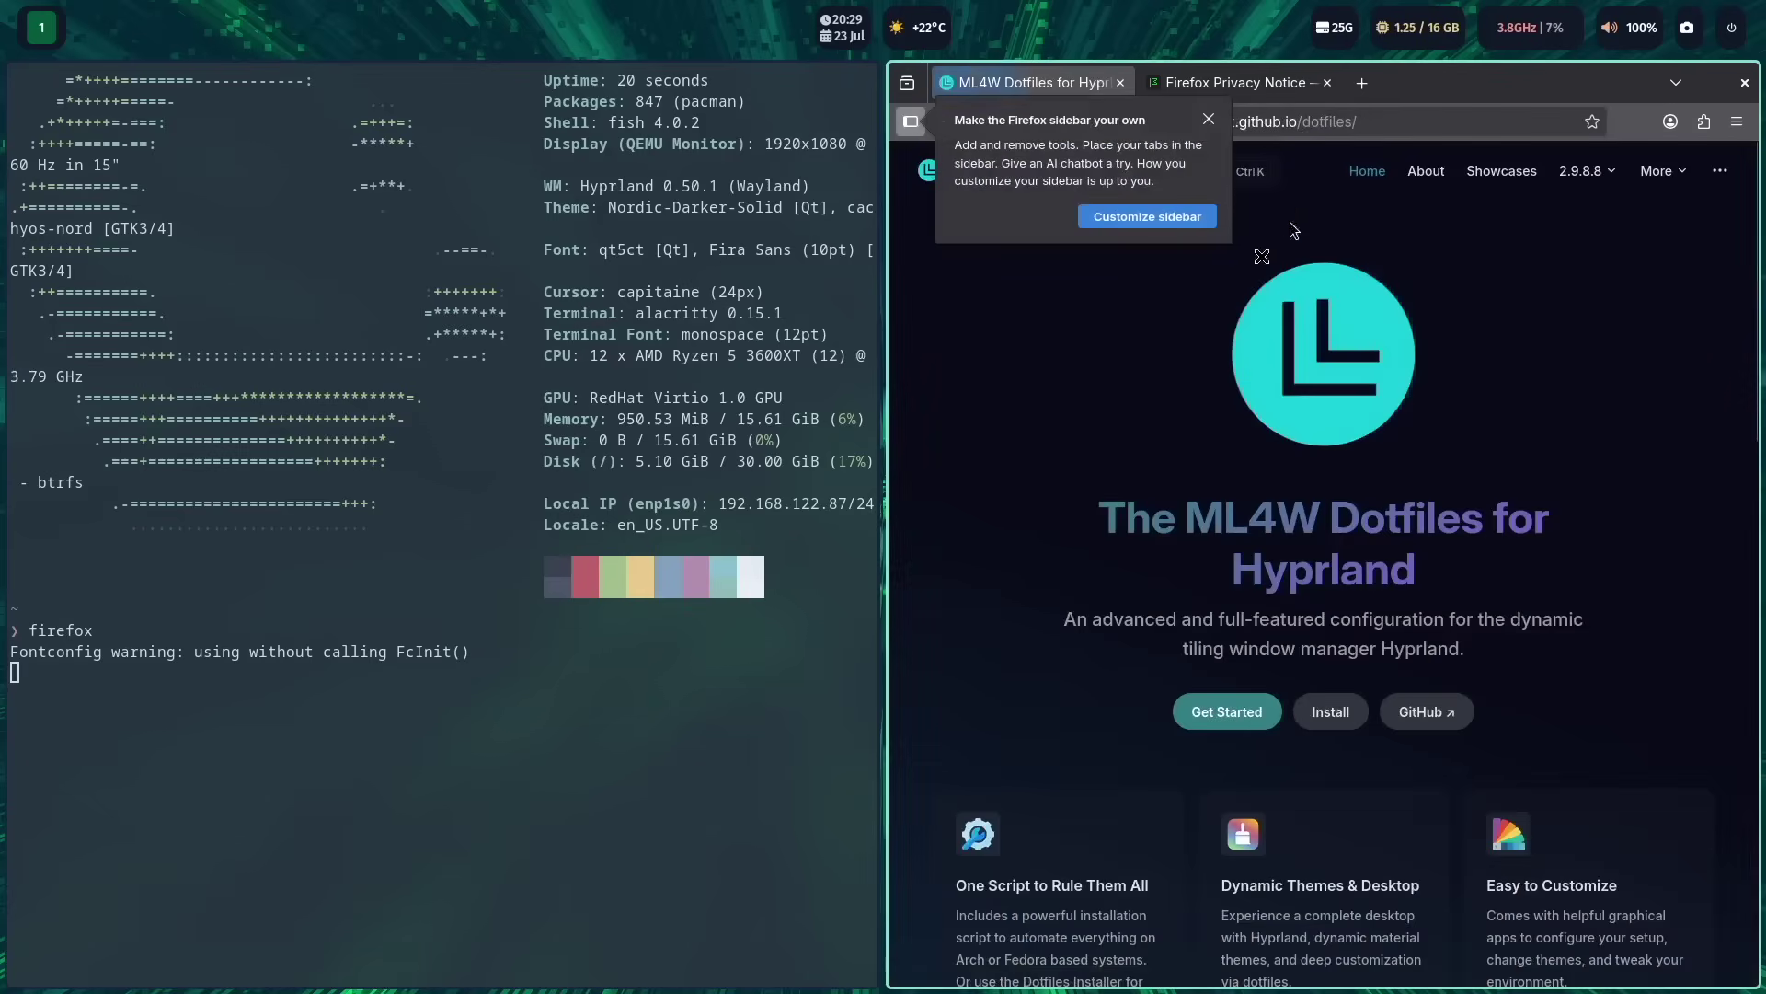
Go from the ML4W site to the Dotfiles Installer page, then to its Flathub listing
click(1258, 193)
scroll(1137, 405, down, 2)
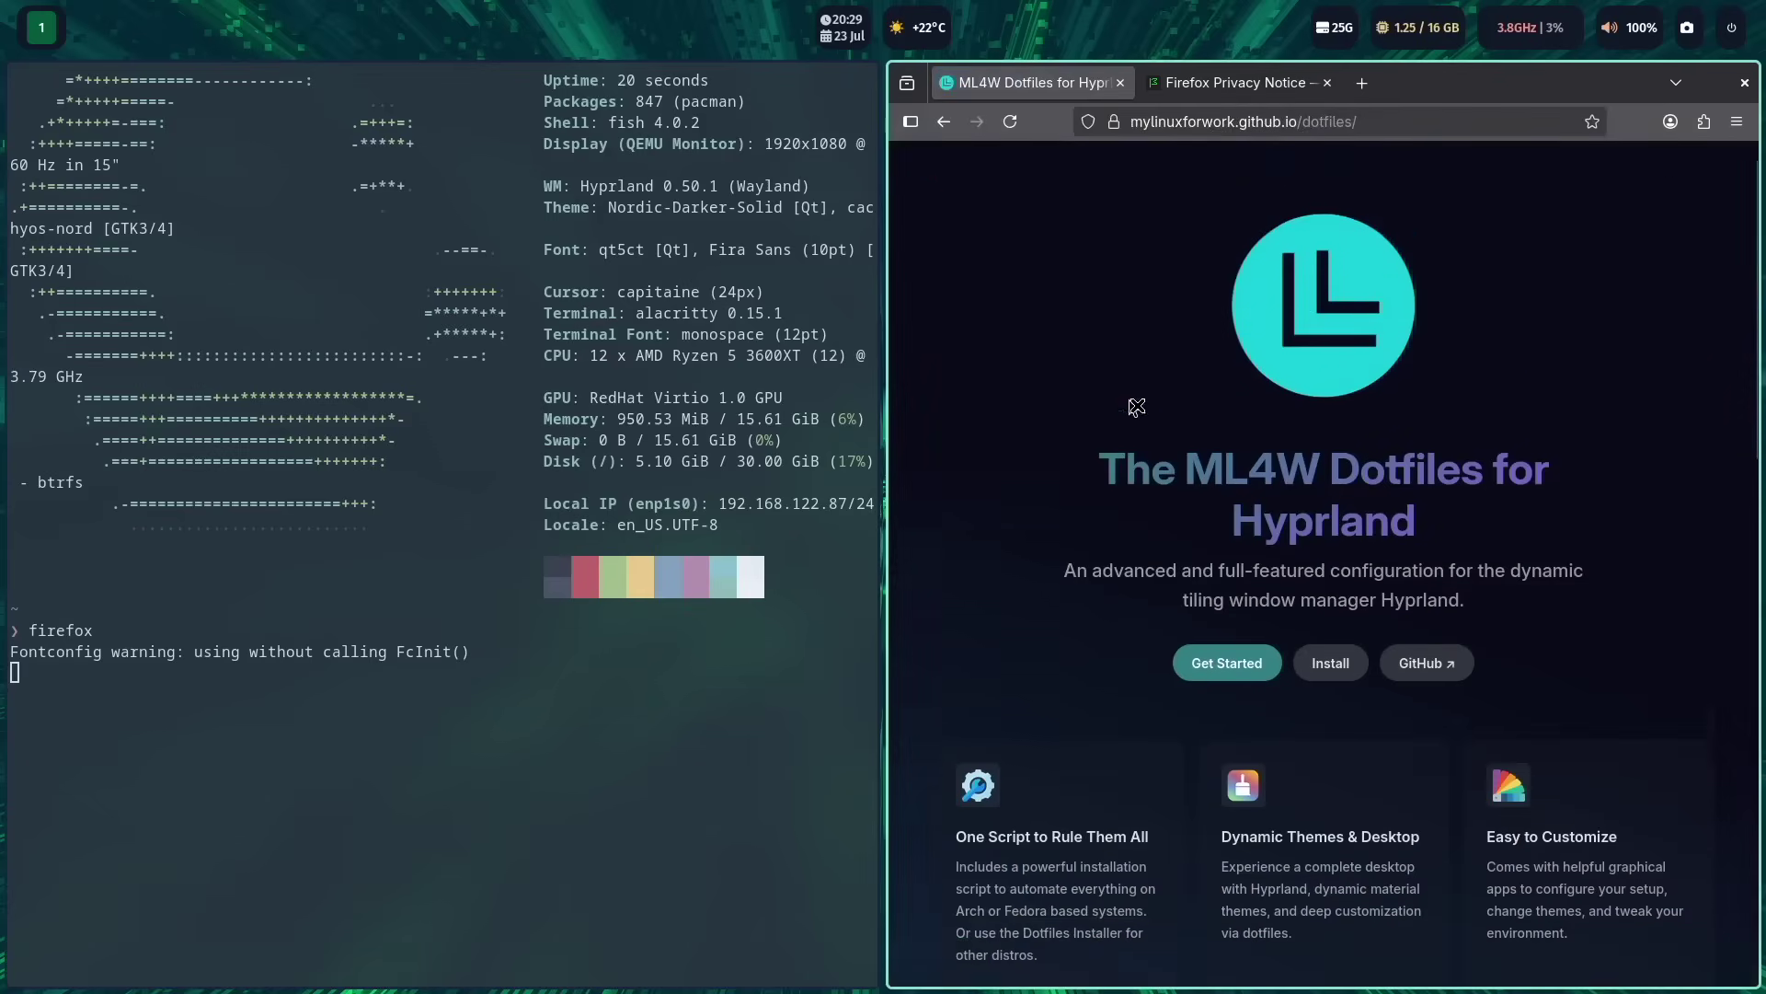
scroll(1139, 399, down, 7)
scroll(1143, 400, down, 5)
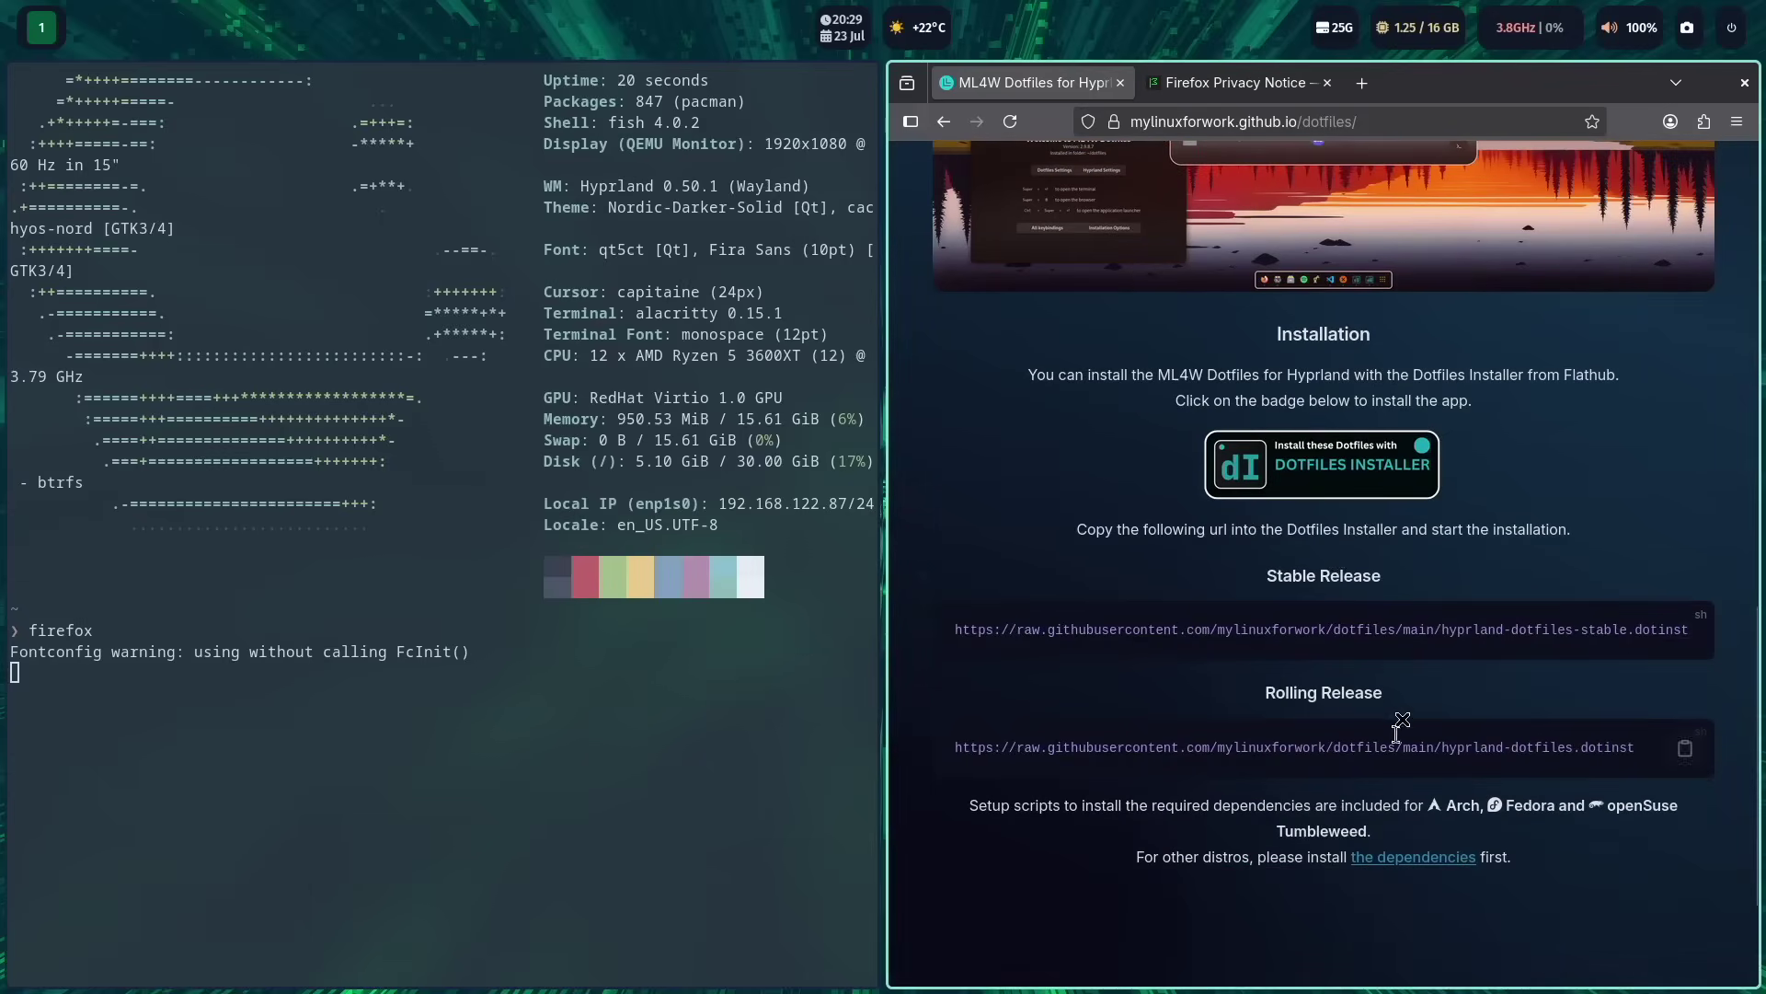
click(1355, 478)
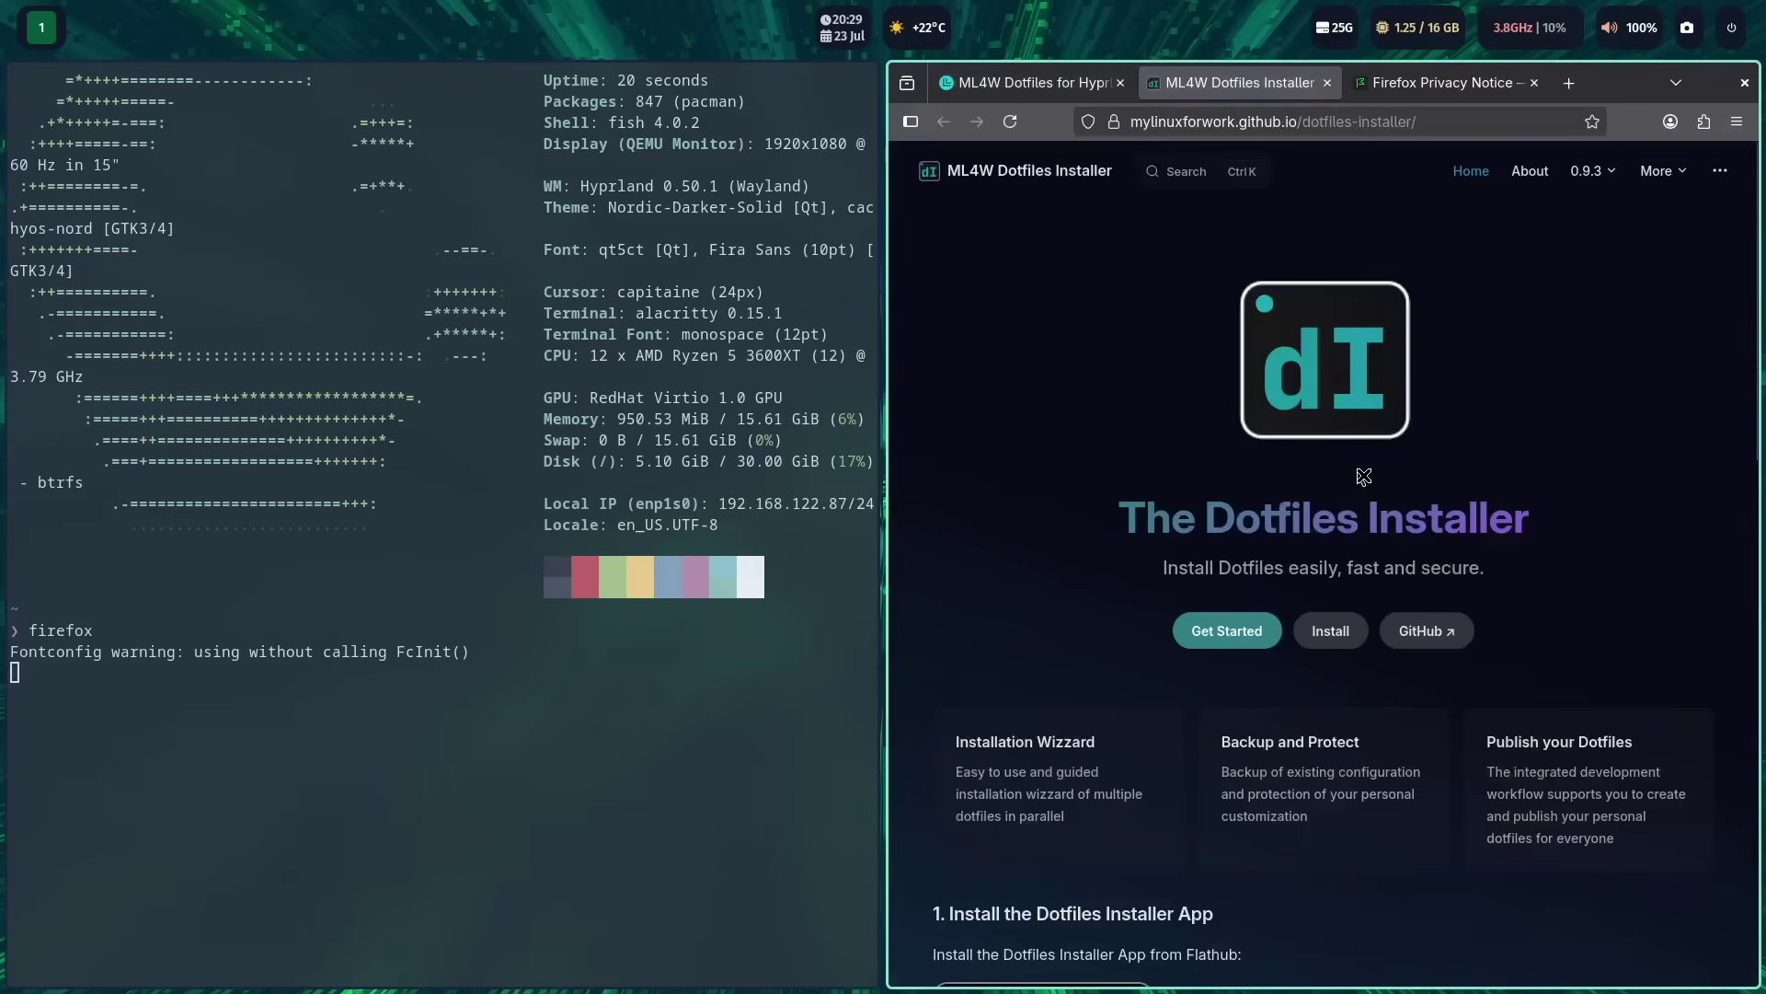
scroll(1363, 476, down, 8)
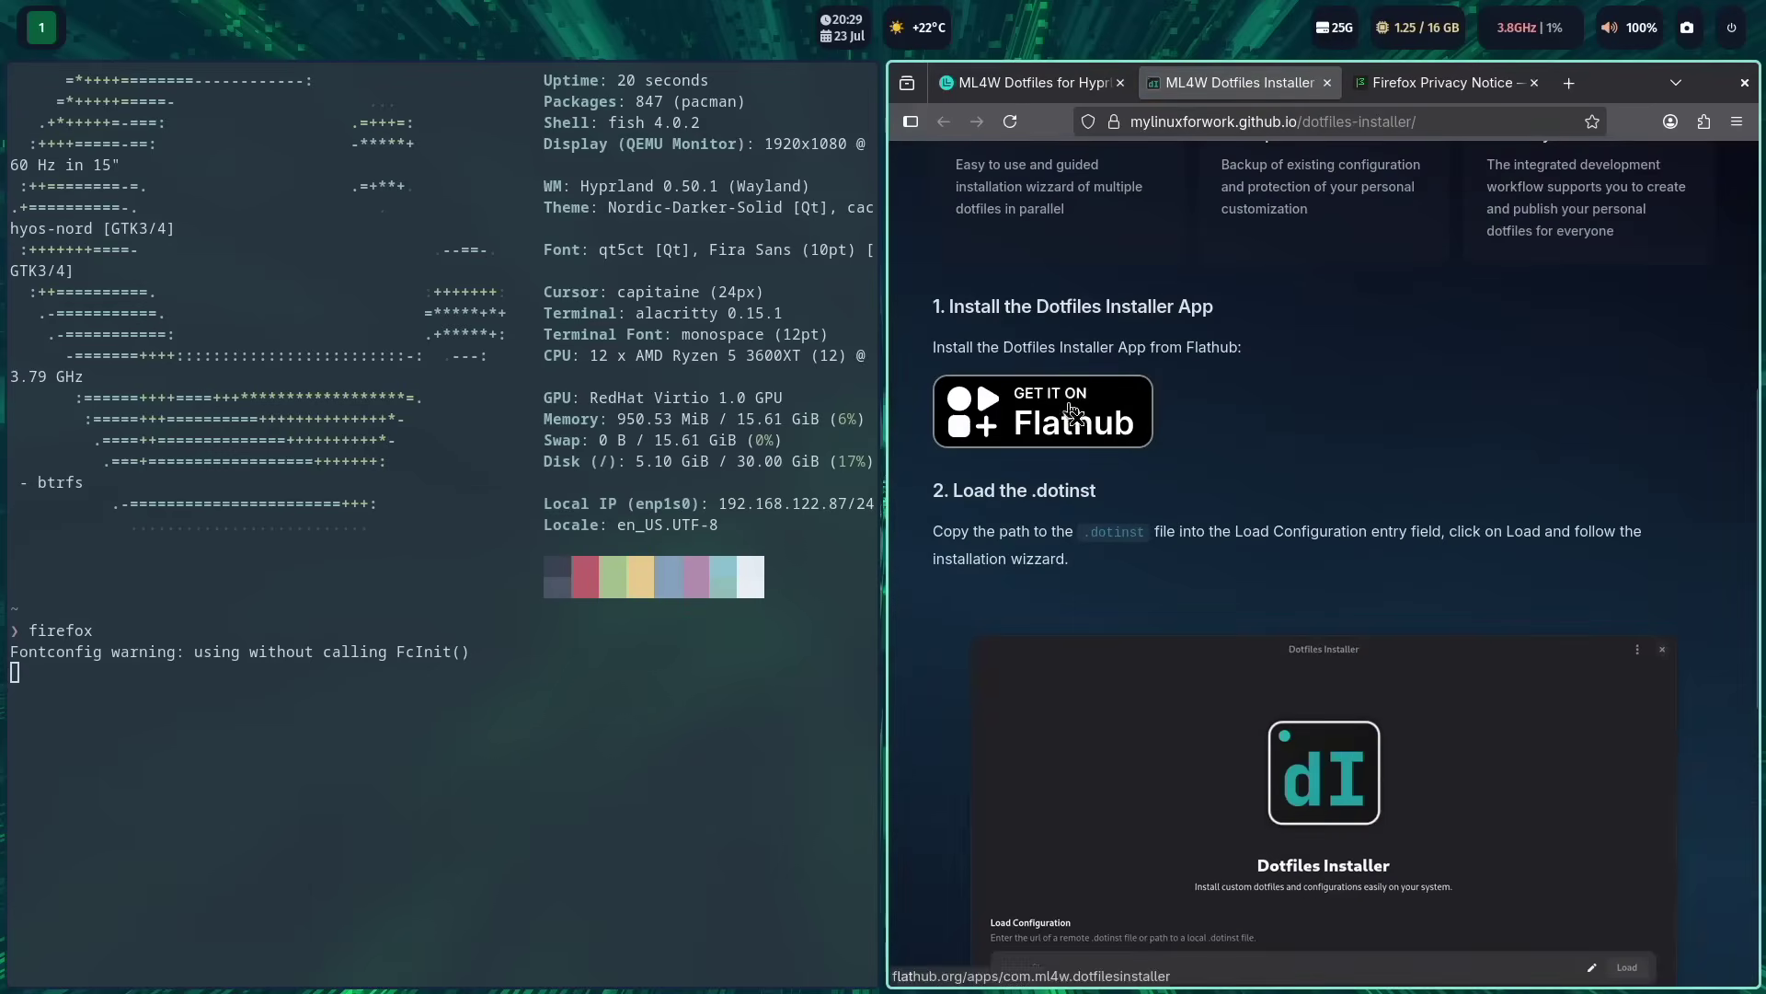
click(1054, 412)
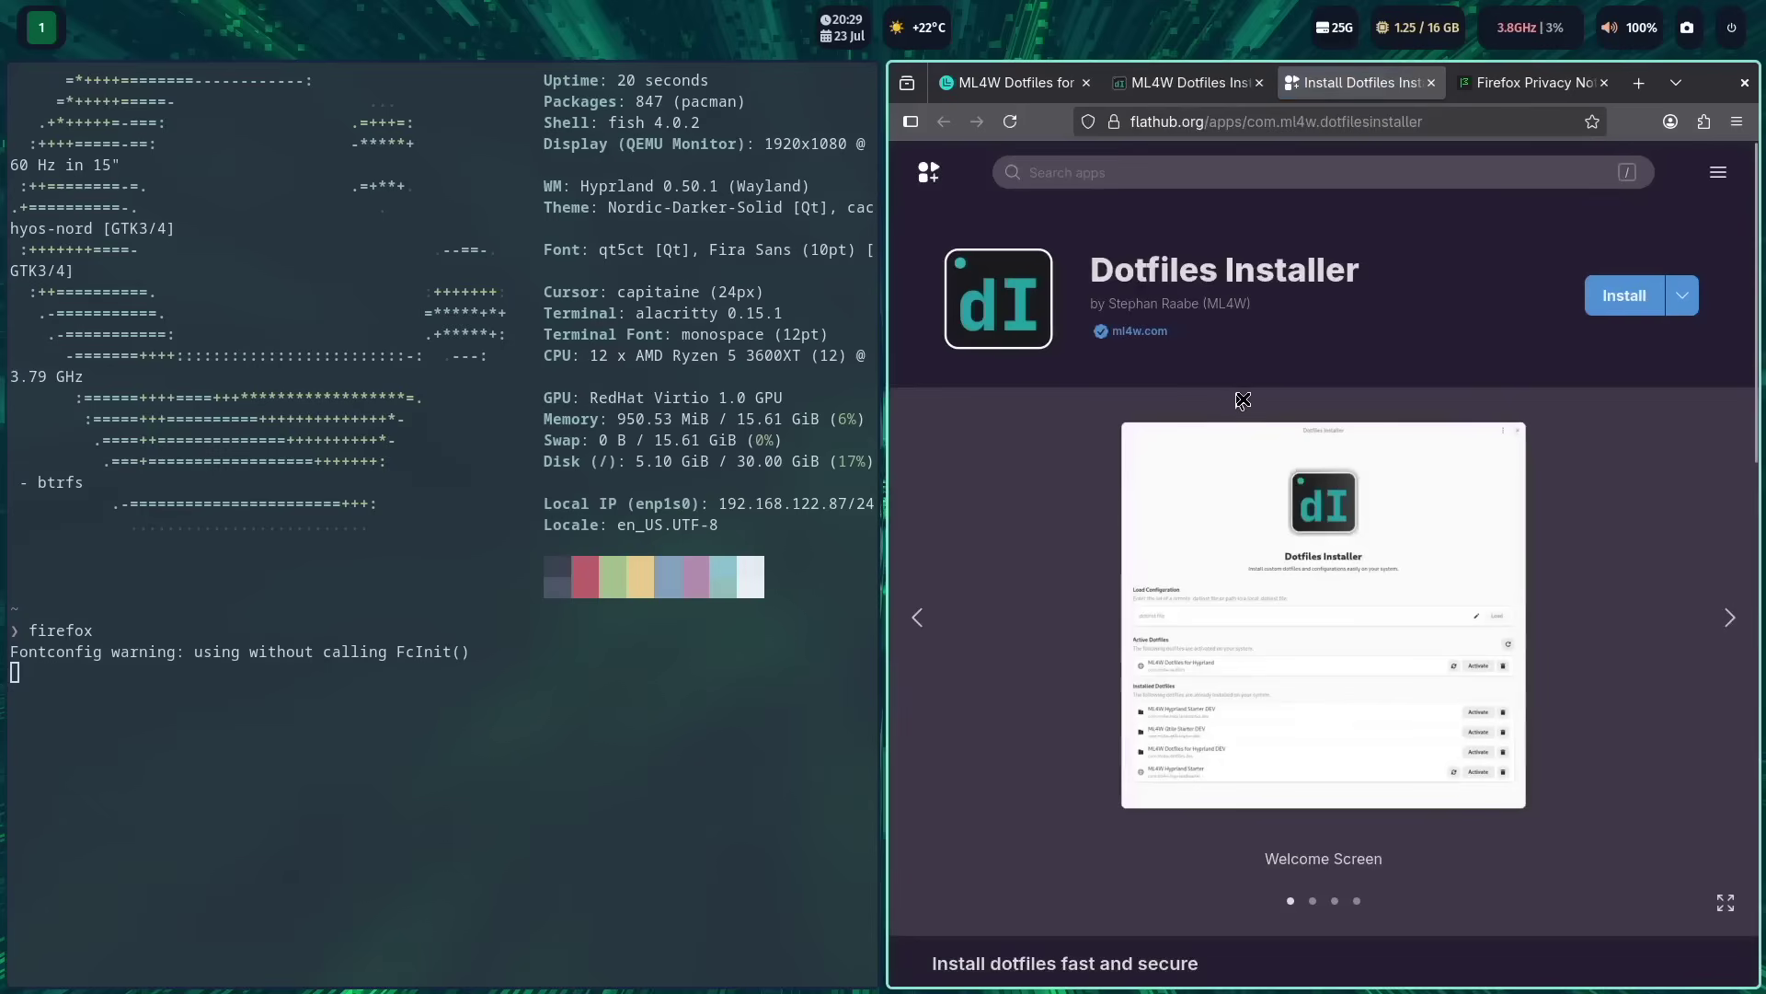
Expand the Install dropdown and copy the flatpak install command
scroll(1242, 400, down, 4)
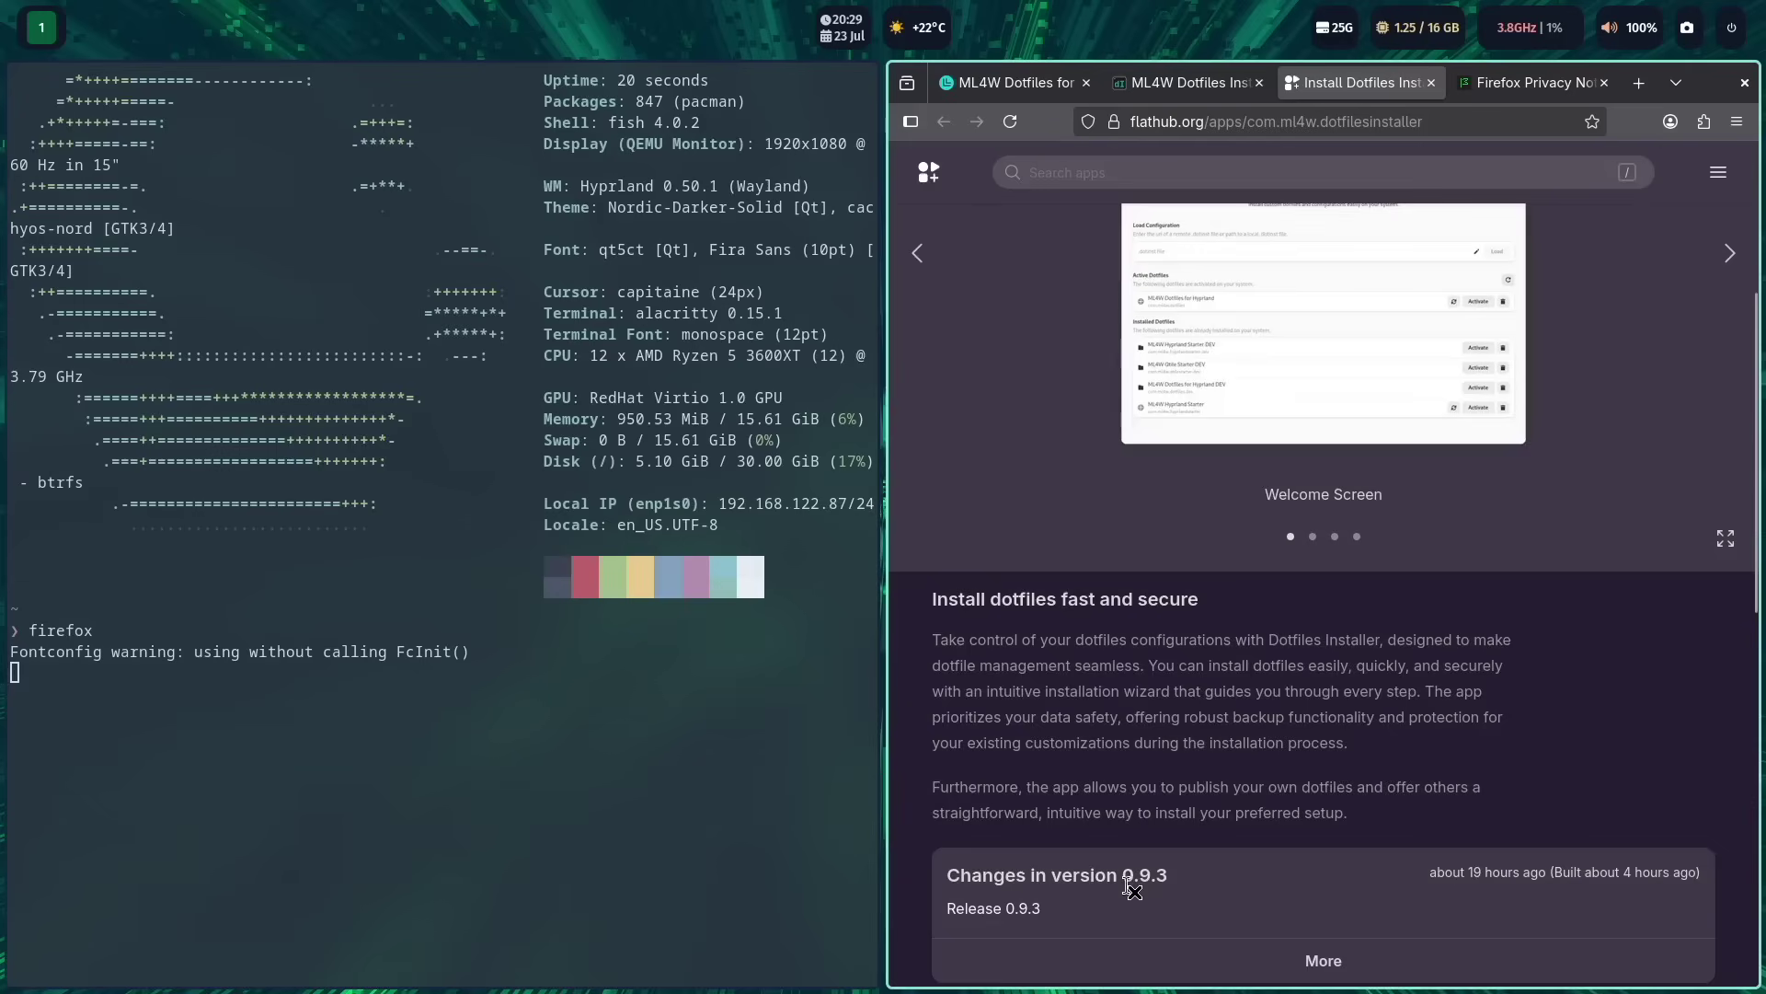
scroll(1509, 506, up, 4)
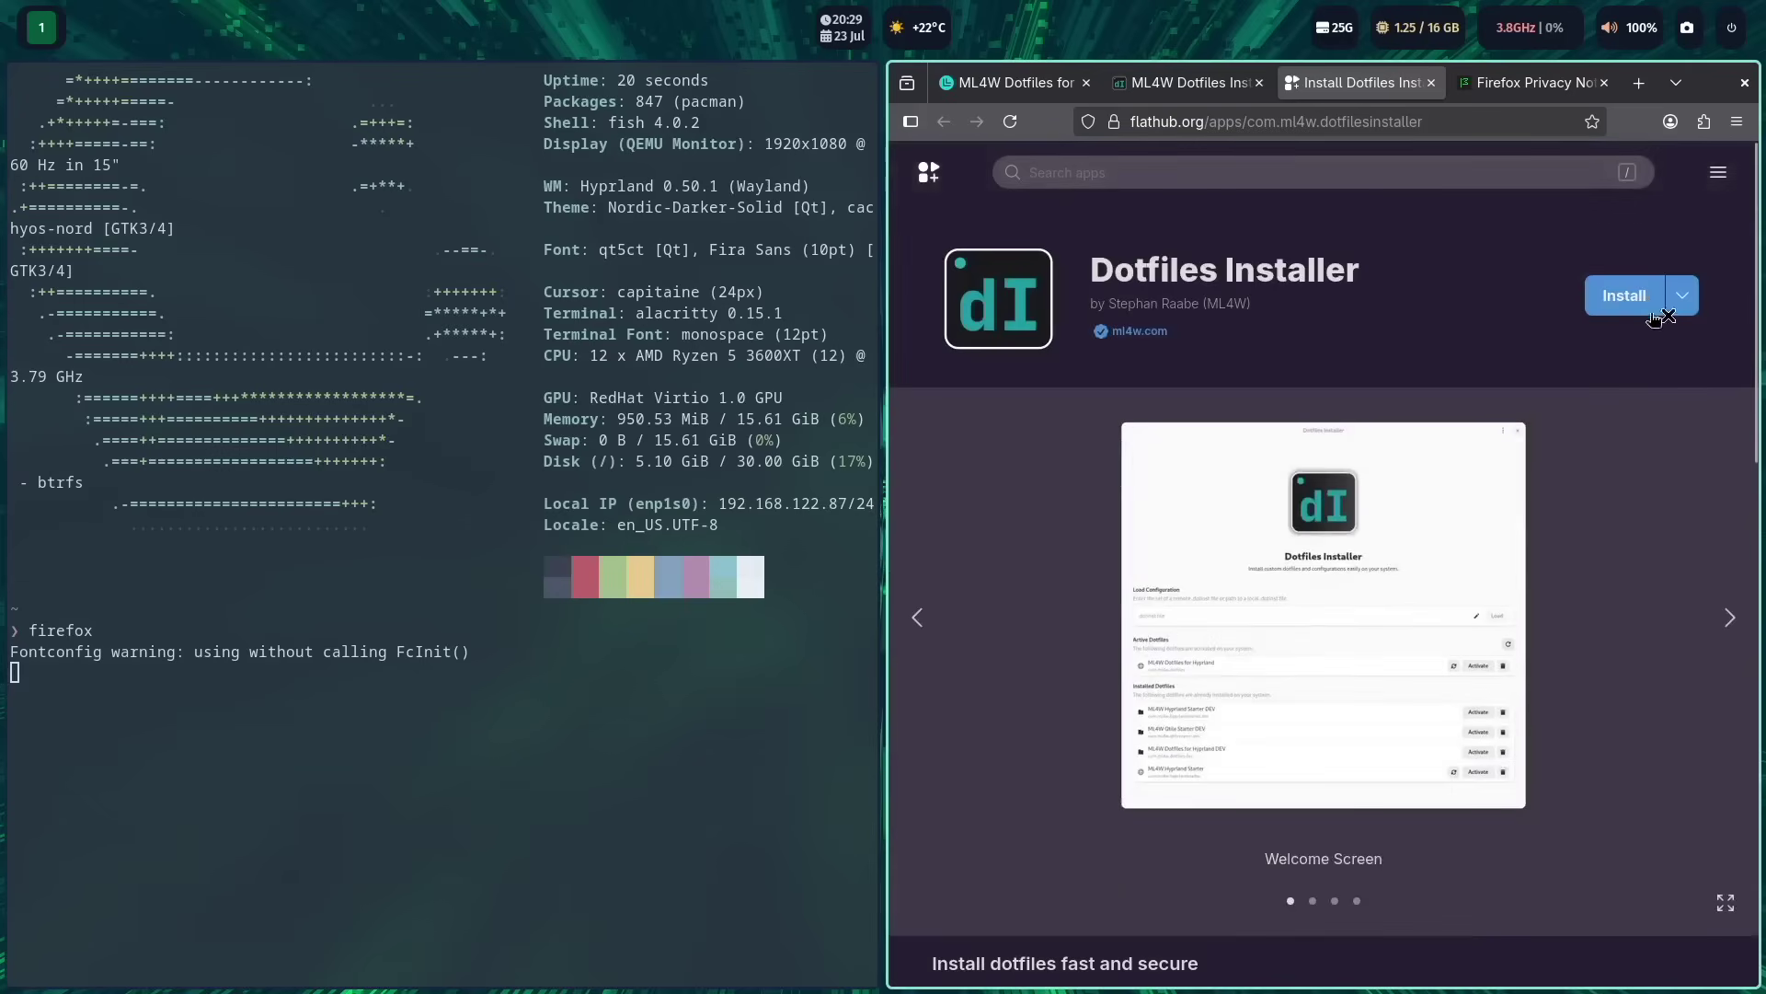
click(1682, 295)
click(1669, 465)
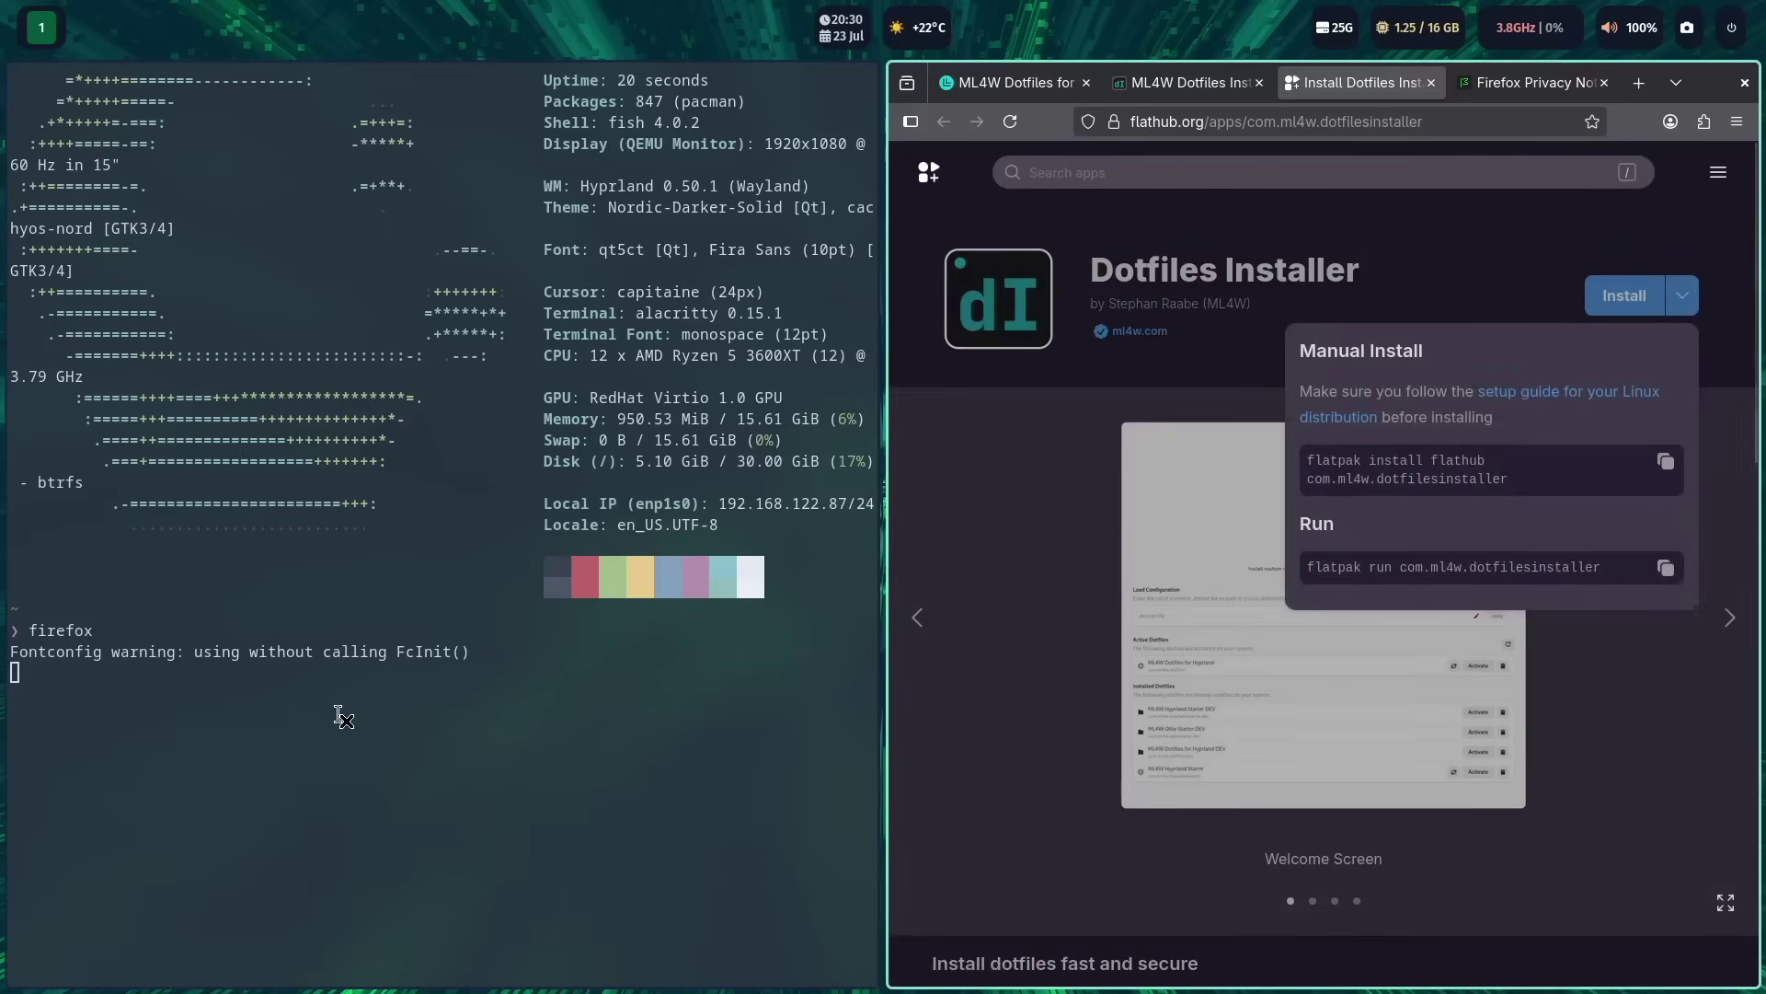
In a new terminal, run the copied flatpak install command, accept both prompts, then run reboot
key(super+Return)
key(ctrl+shift+v)
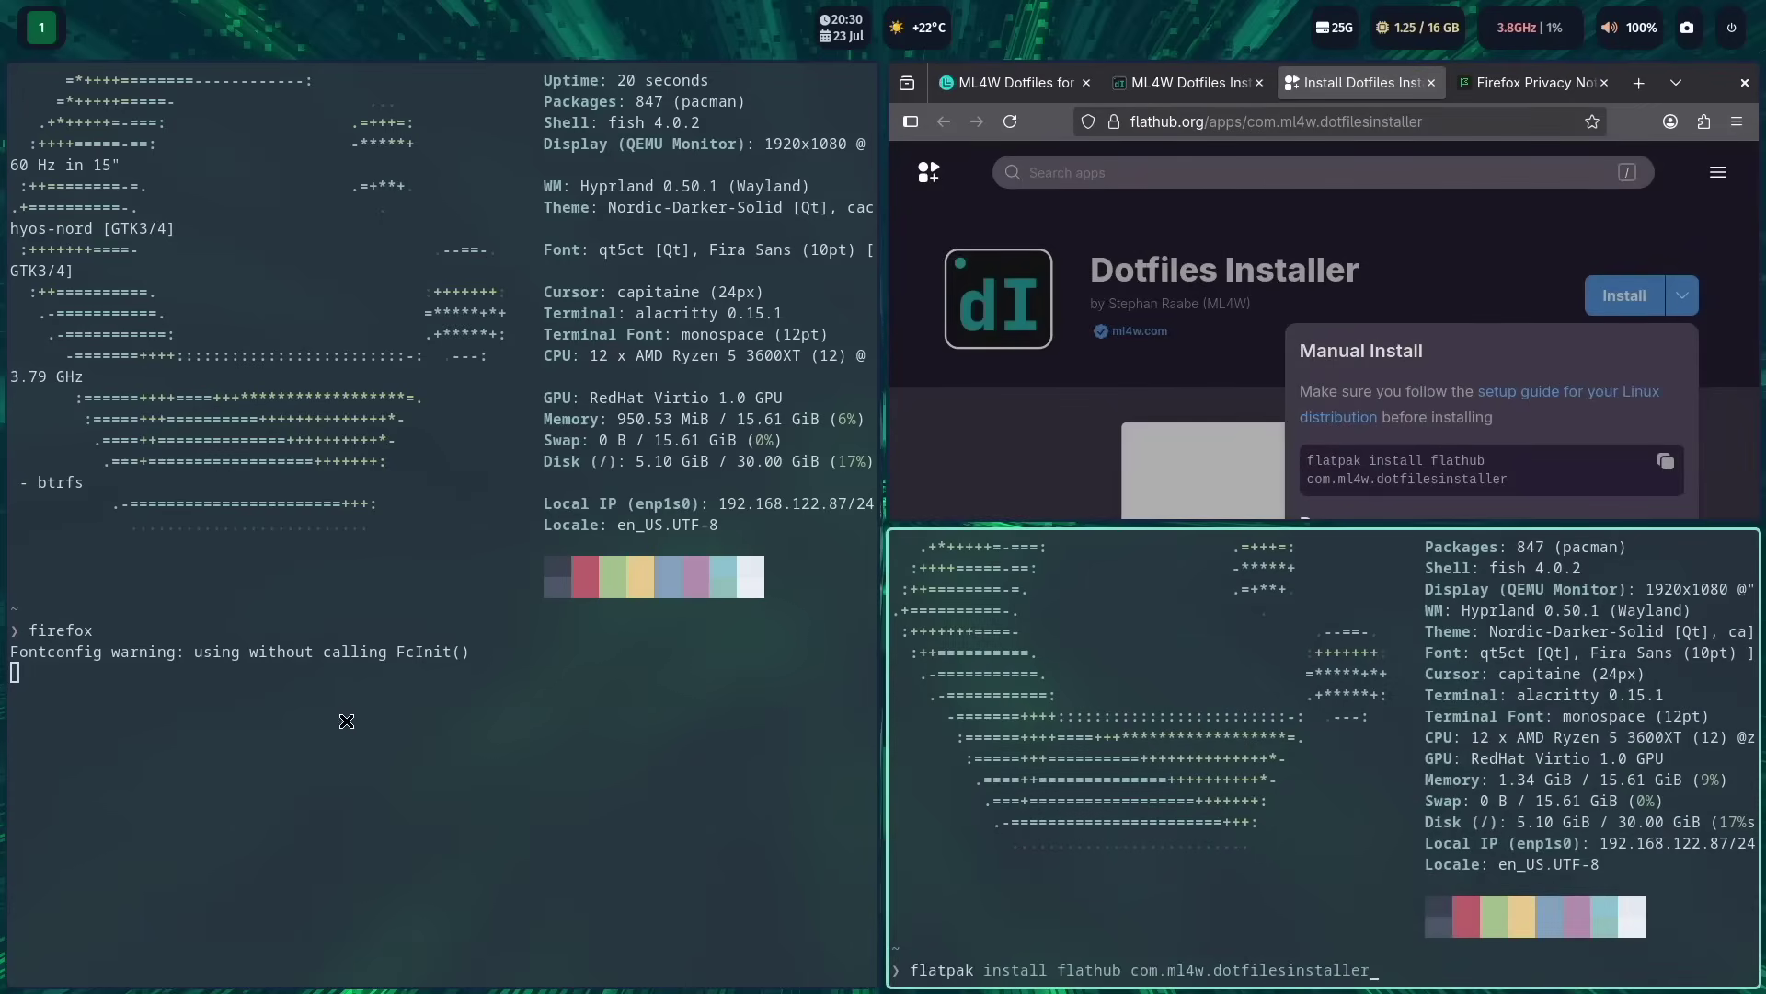
key(Return)
key(Return)
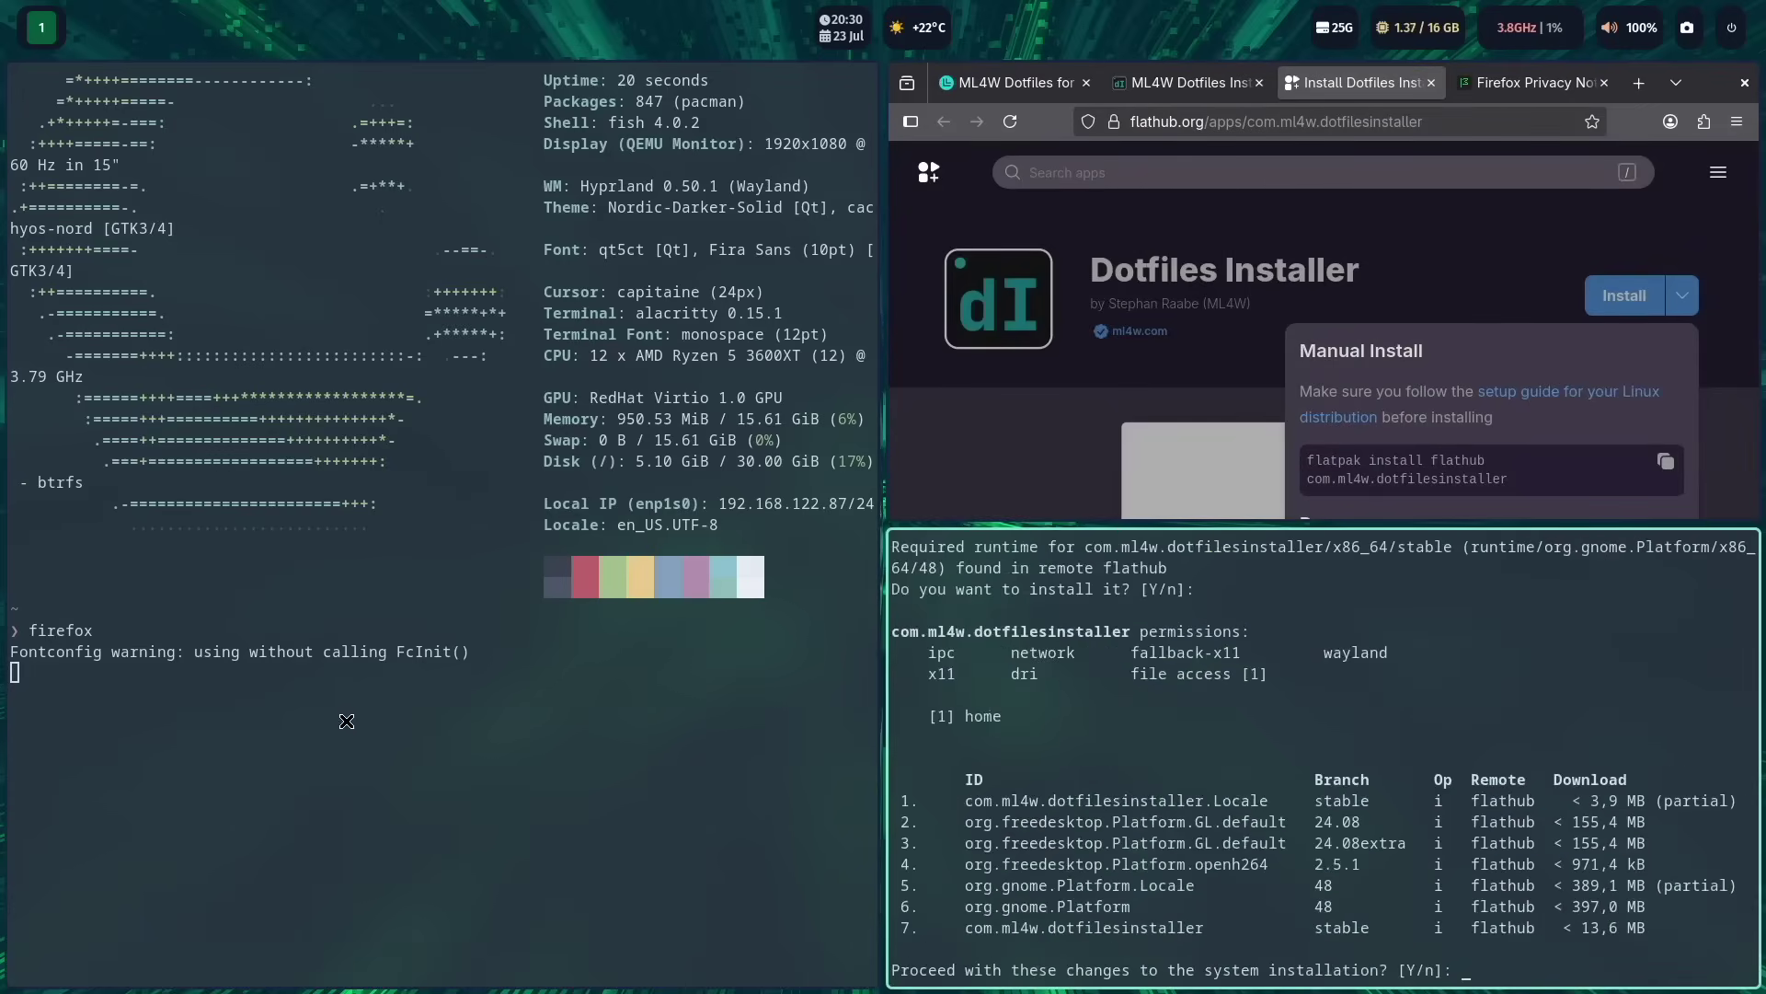
key(Return)
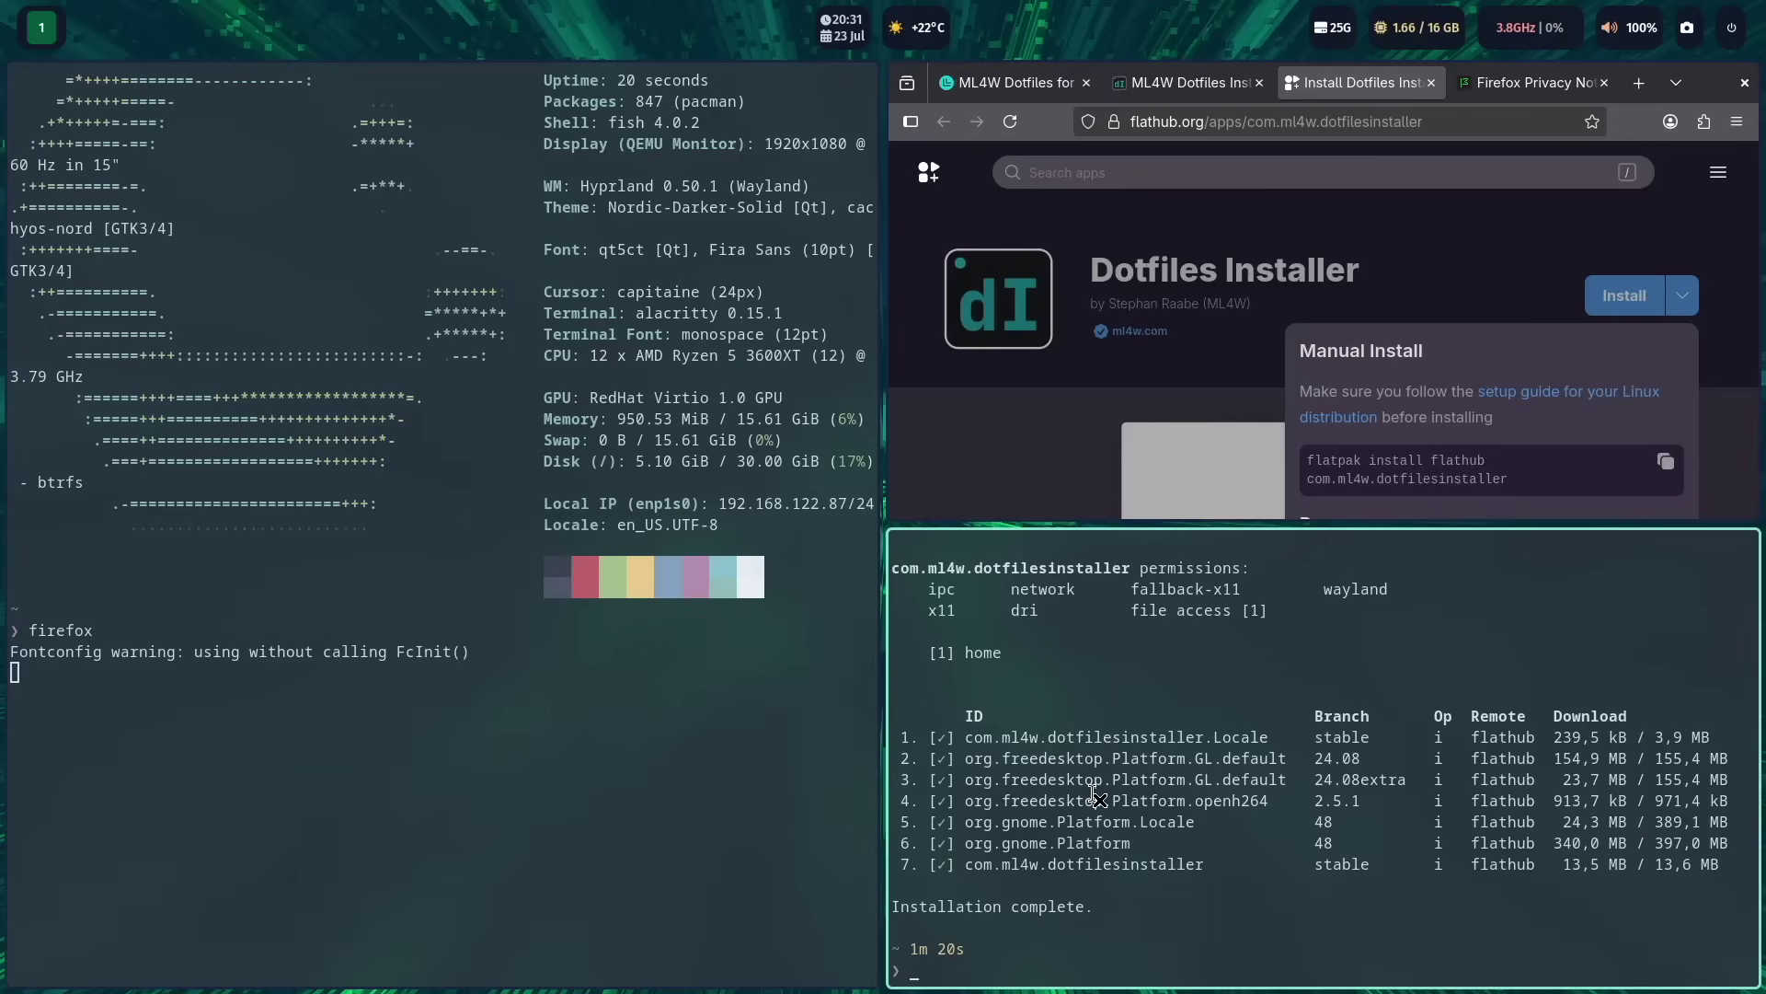
text(t)
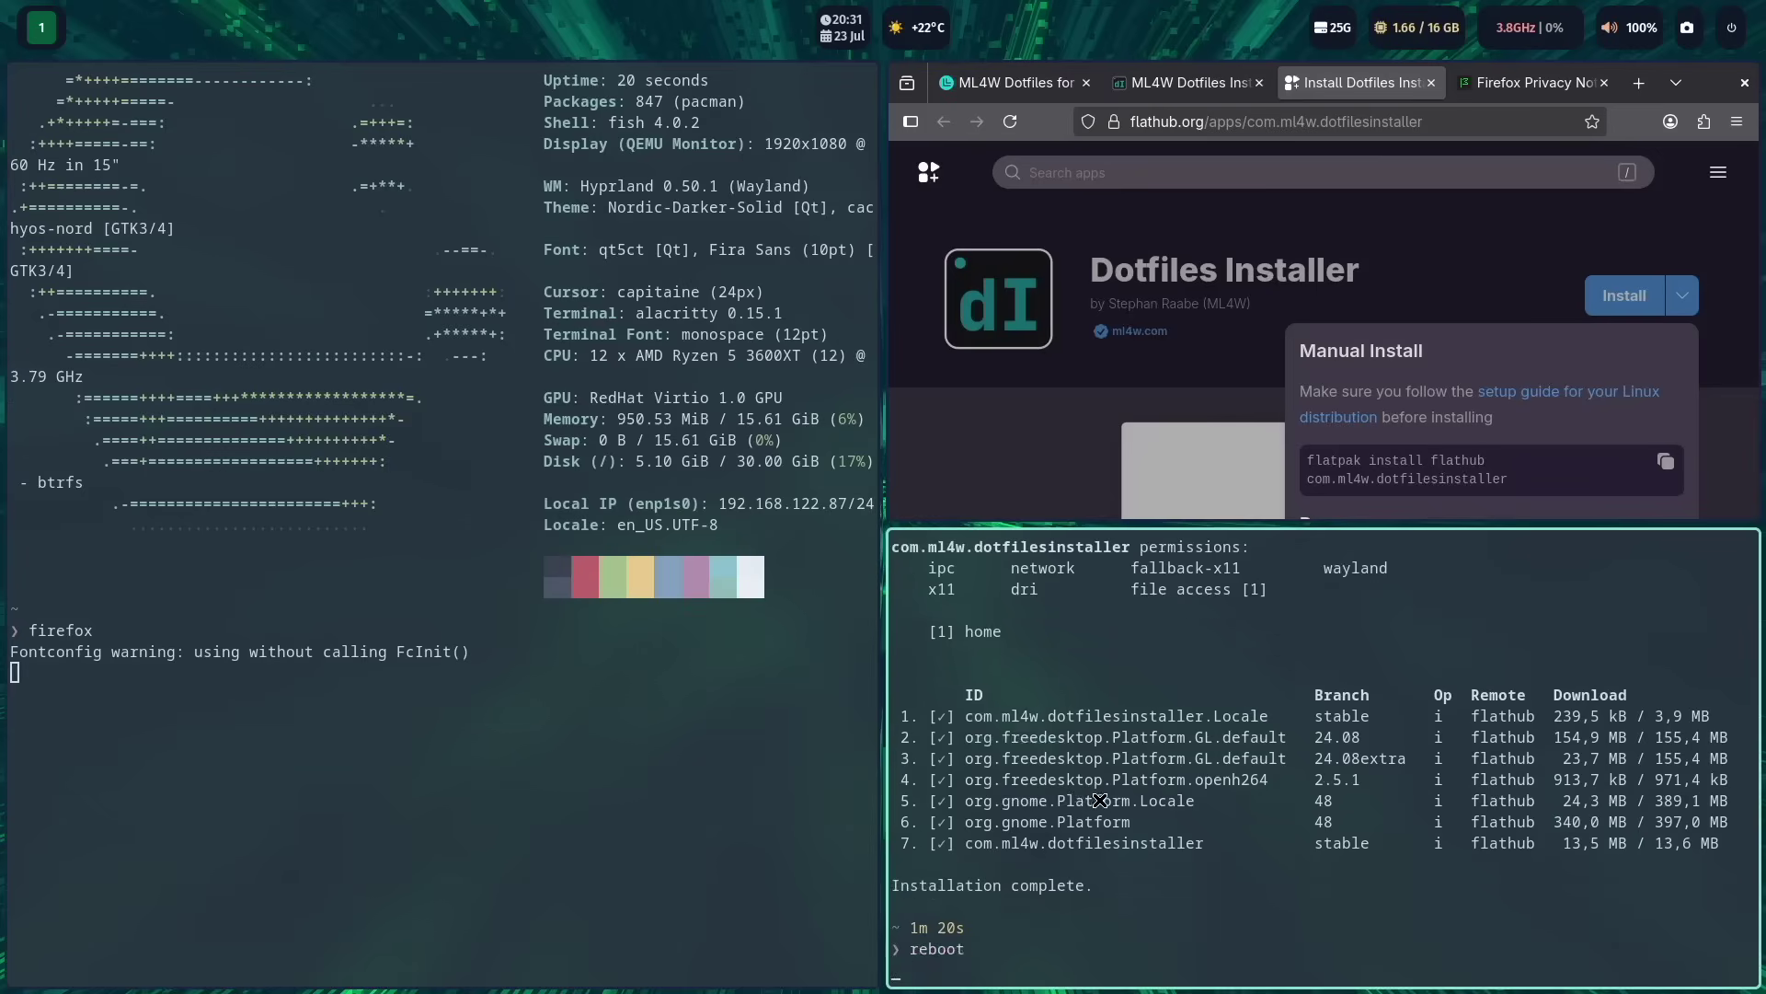
key(Return)
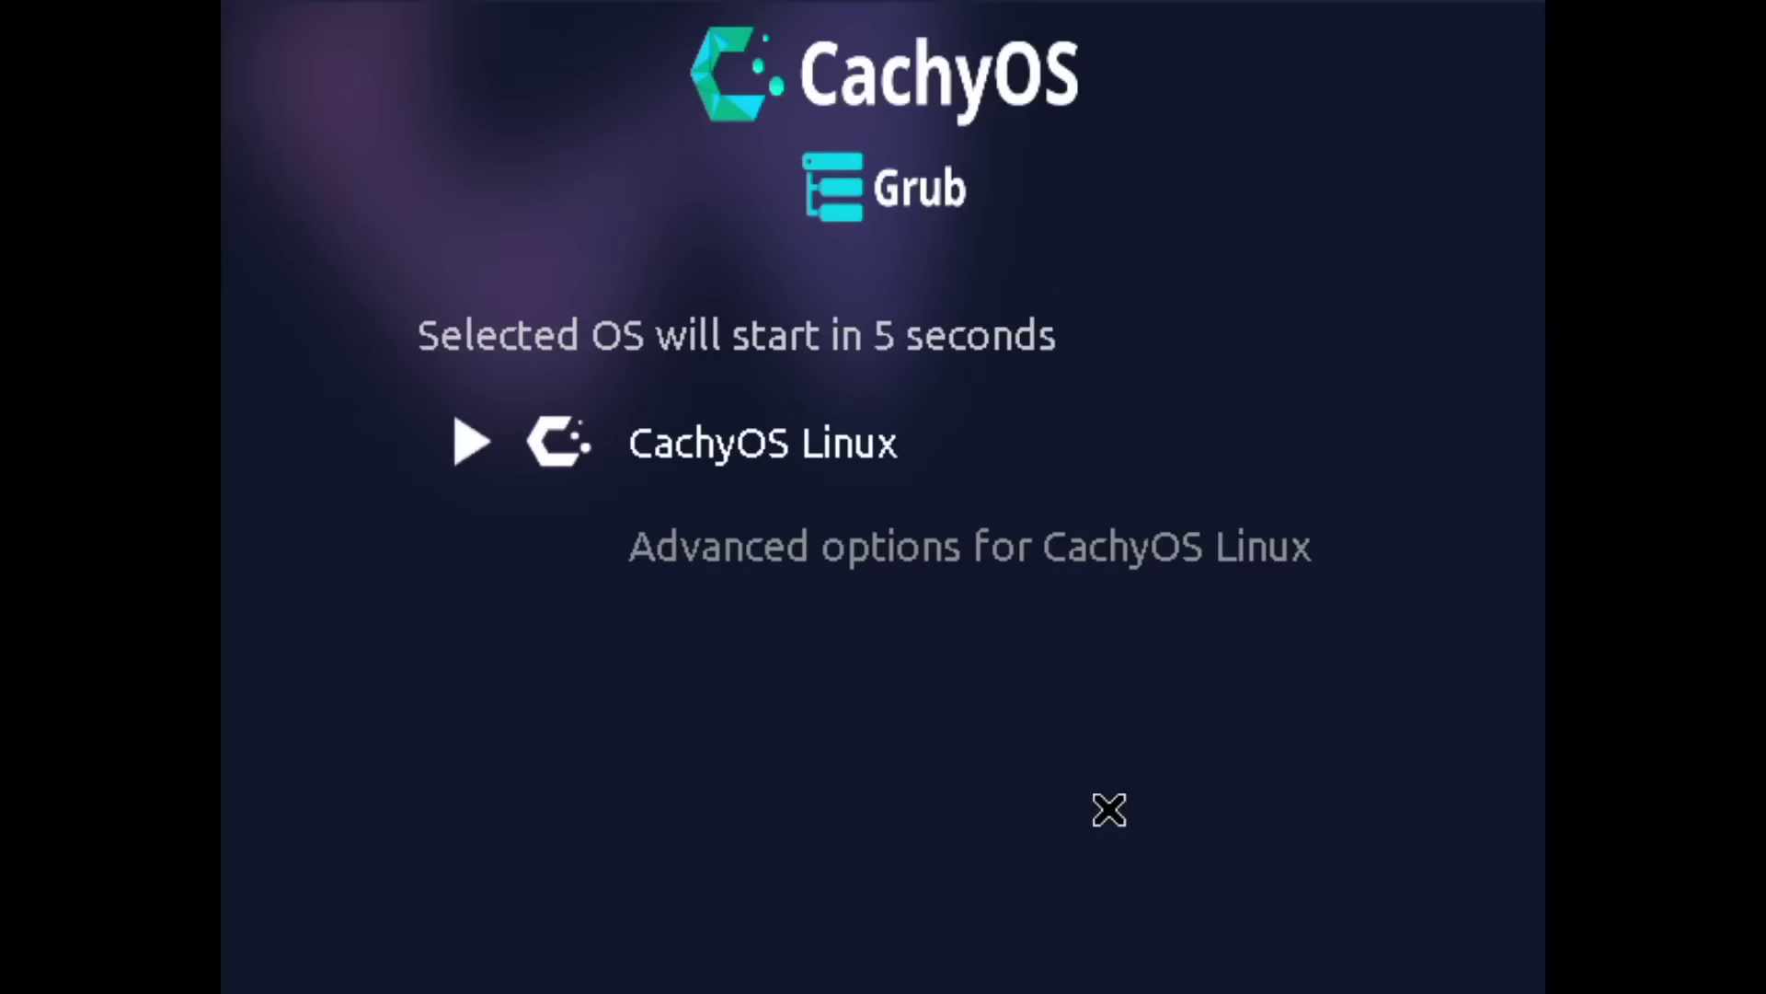
Boot CachyOS from the GRUB menu, sign in with the account password, and close CachyOS Hello
key(Return)
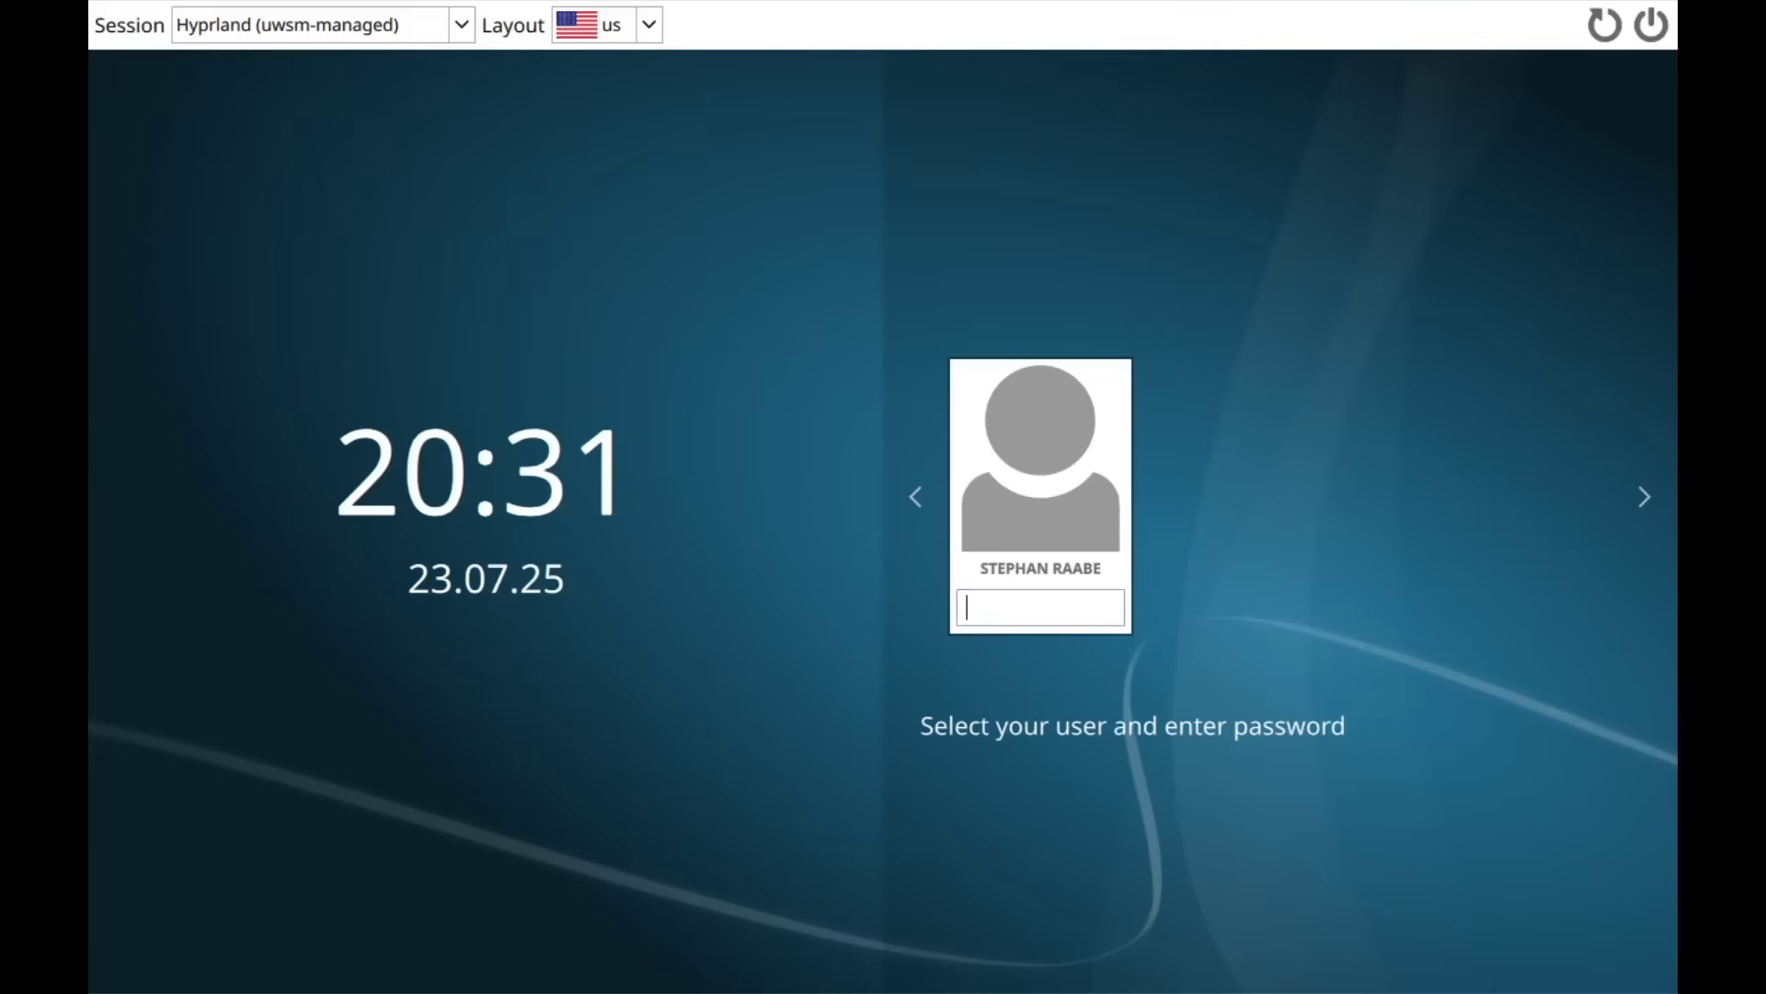
text(•••)
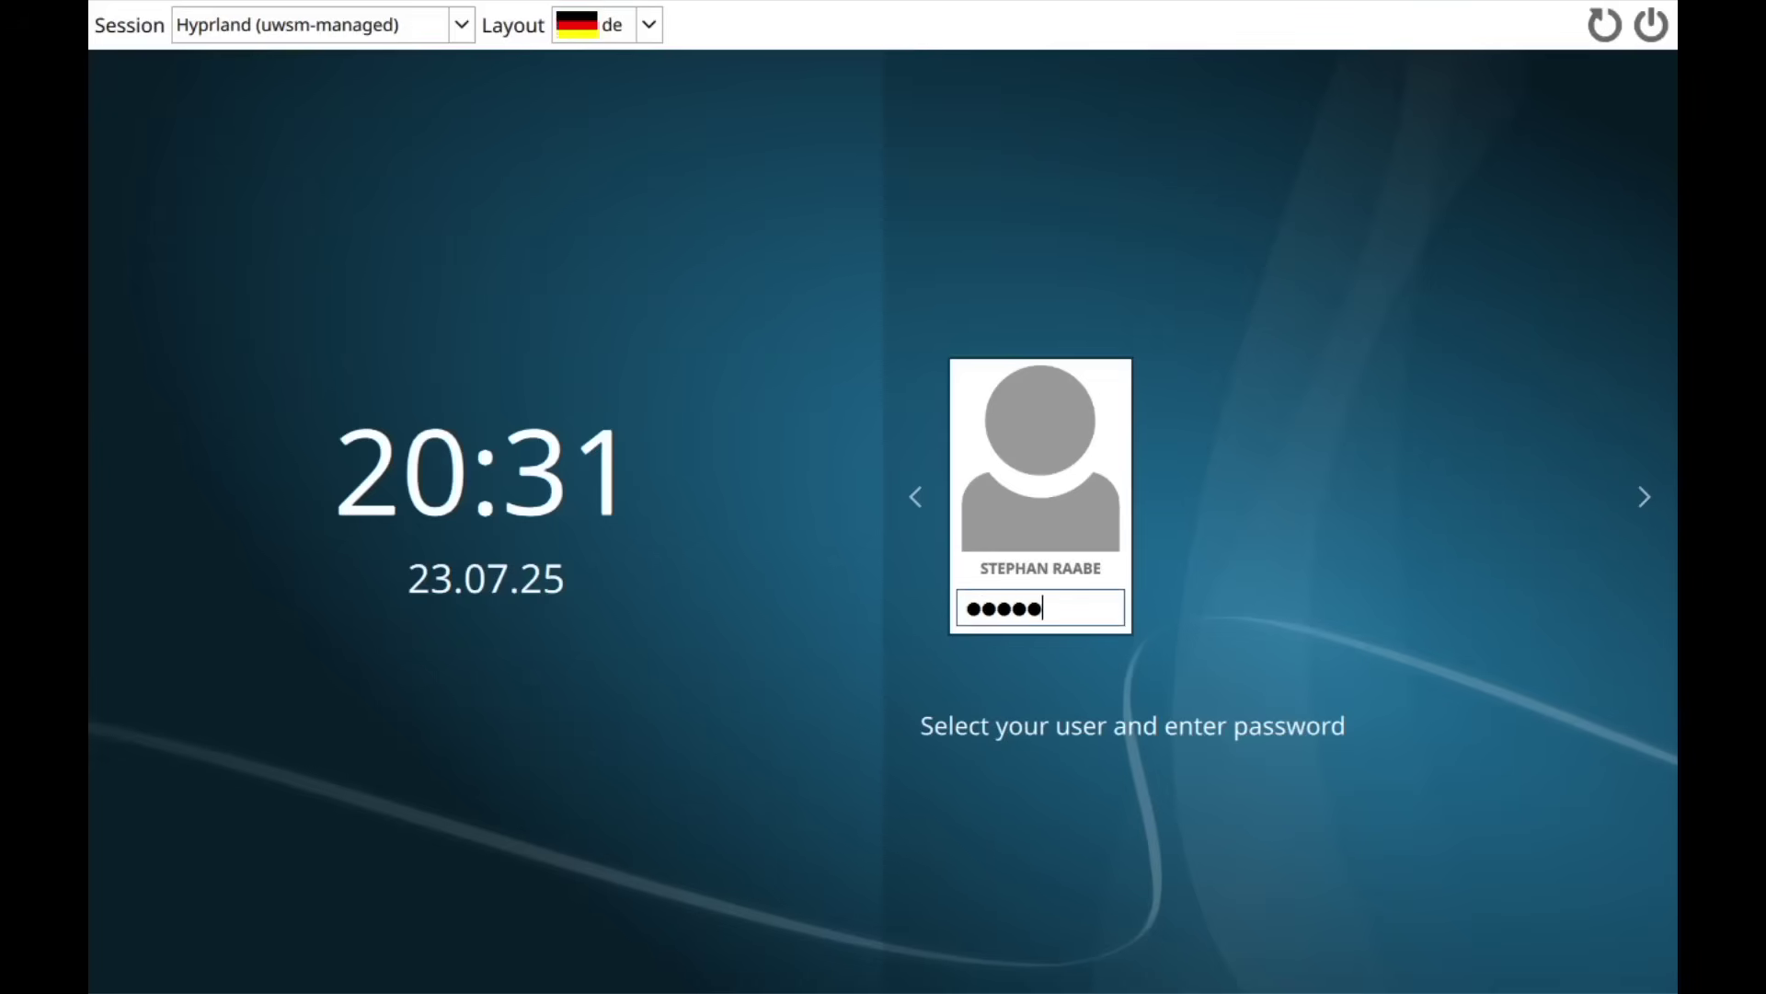
key(Return)
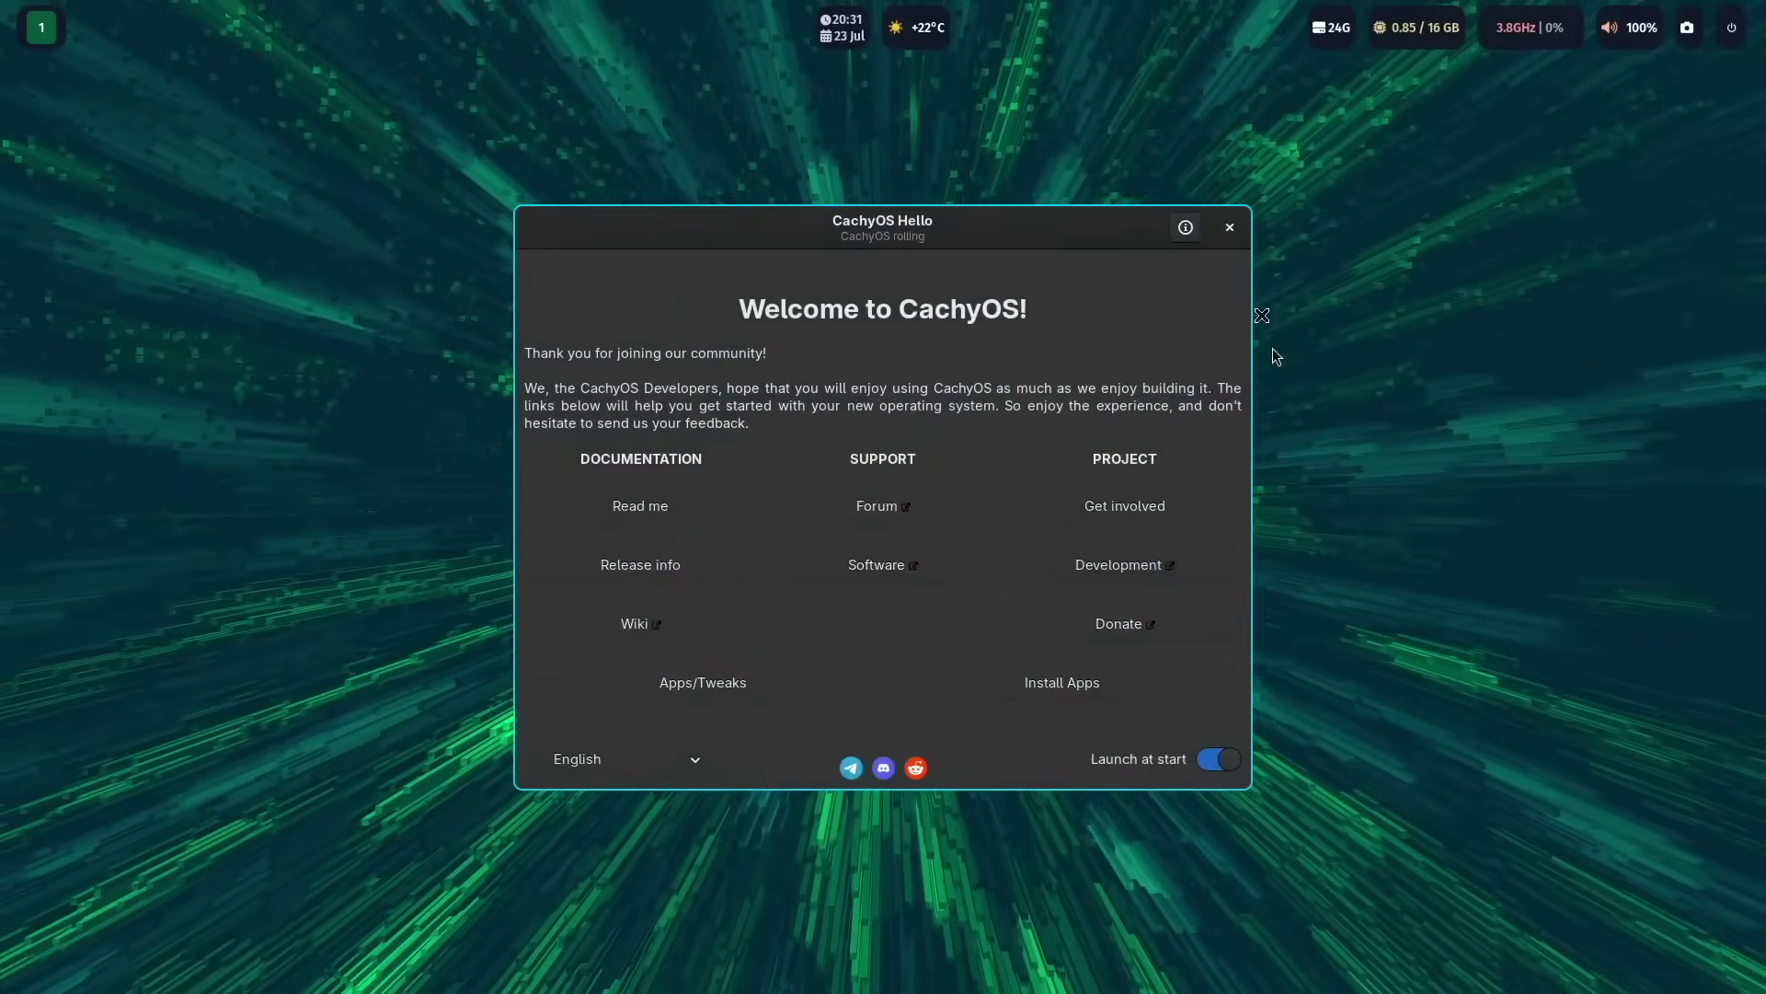
click(1230, 228)
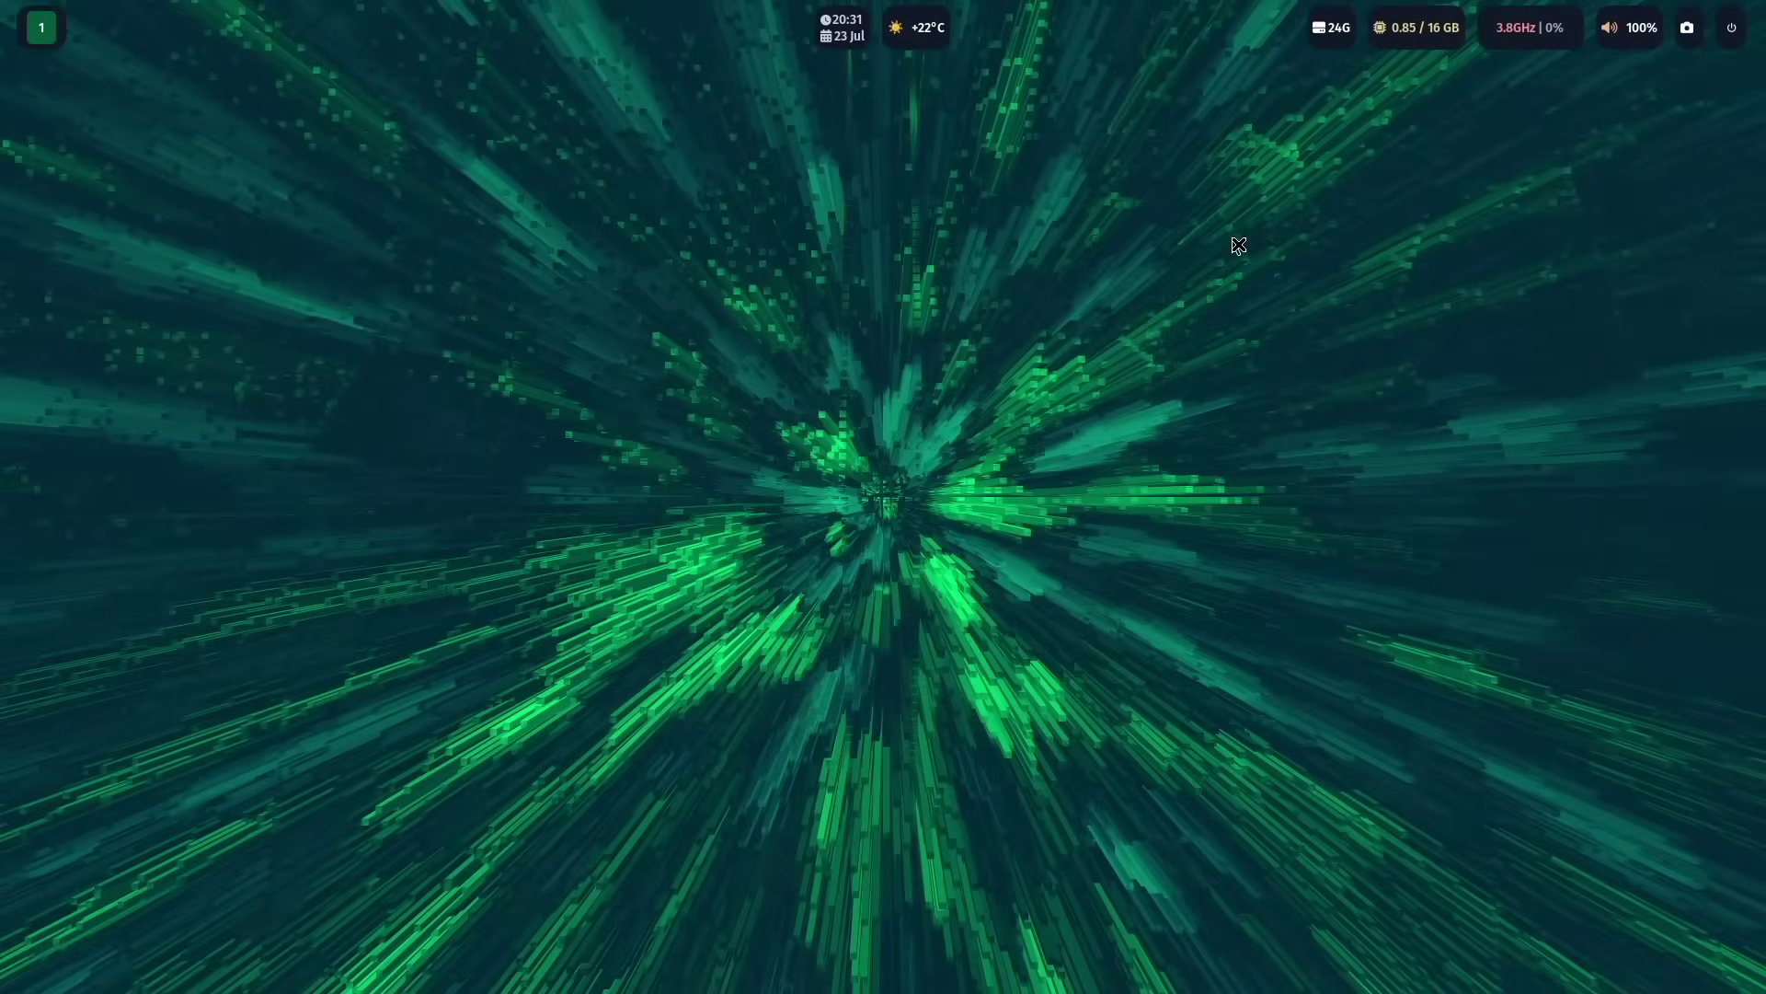
Launch Firefox from a new terminal and bring up the ML4W dotfiles page
key(super+Return)
text(firef)
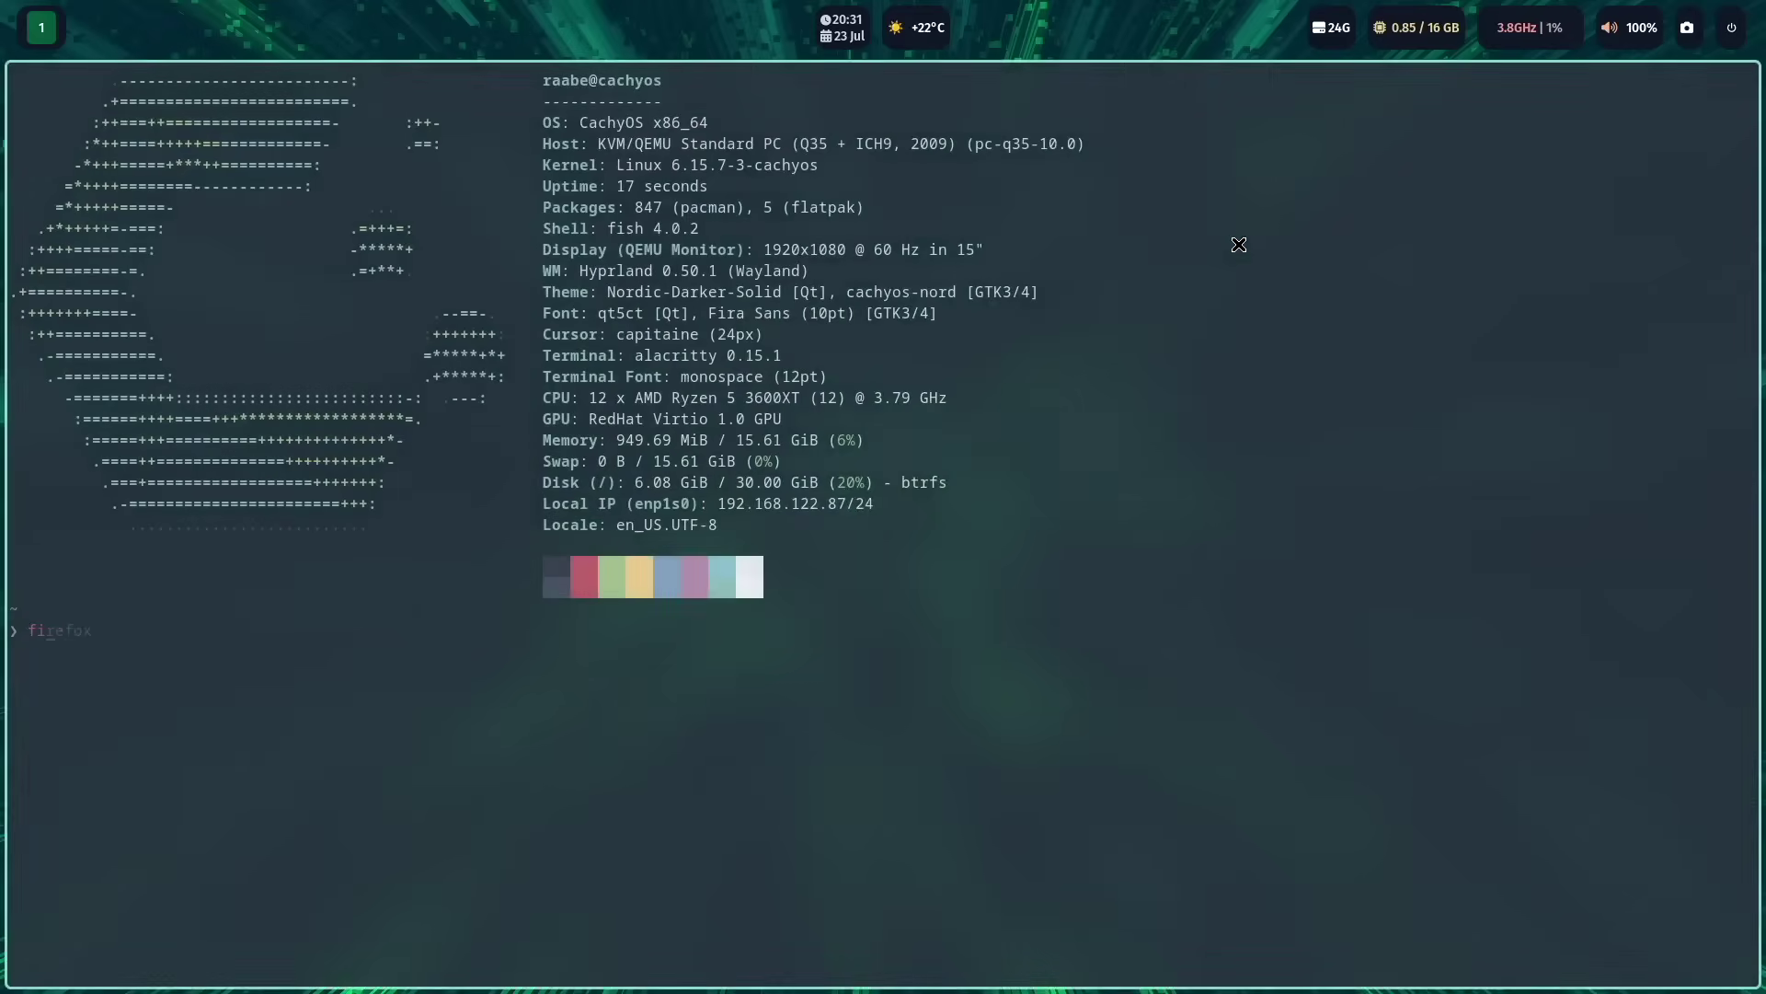
text(ox)
key(Return)
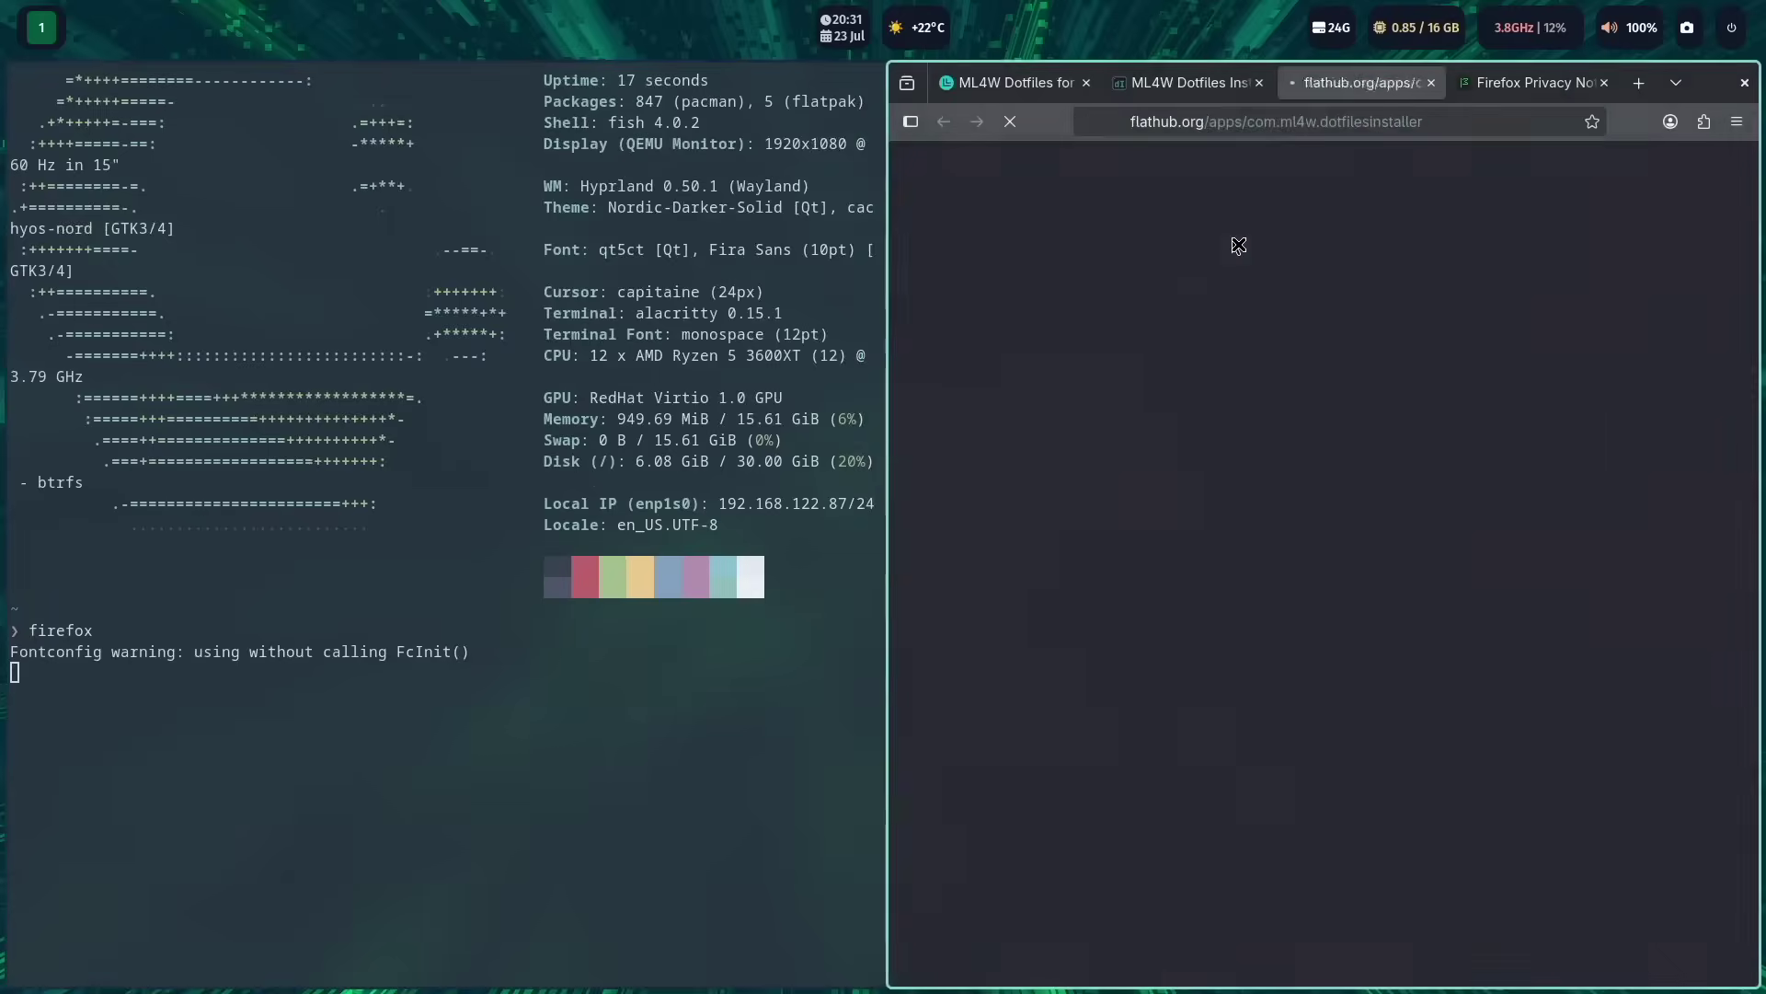
key(ctrl+1)
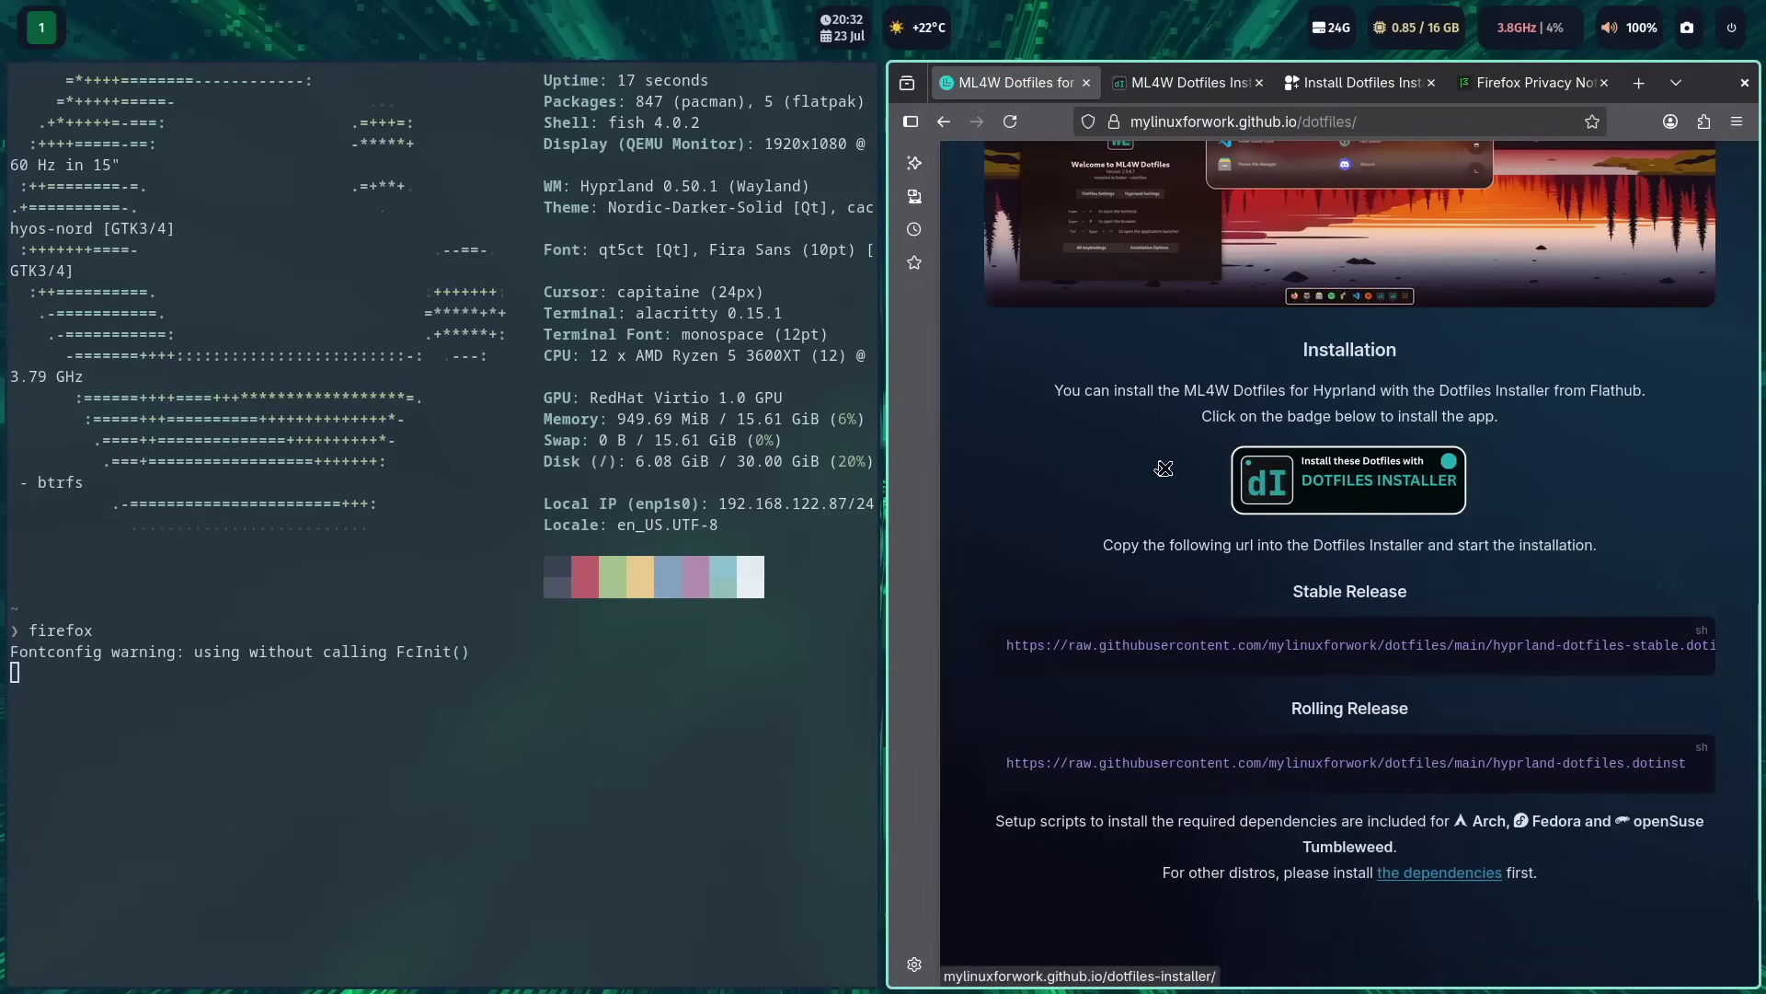
scroll(1463, 406, up, 10)
scroll(1463, 405, down, 15)
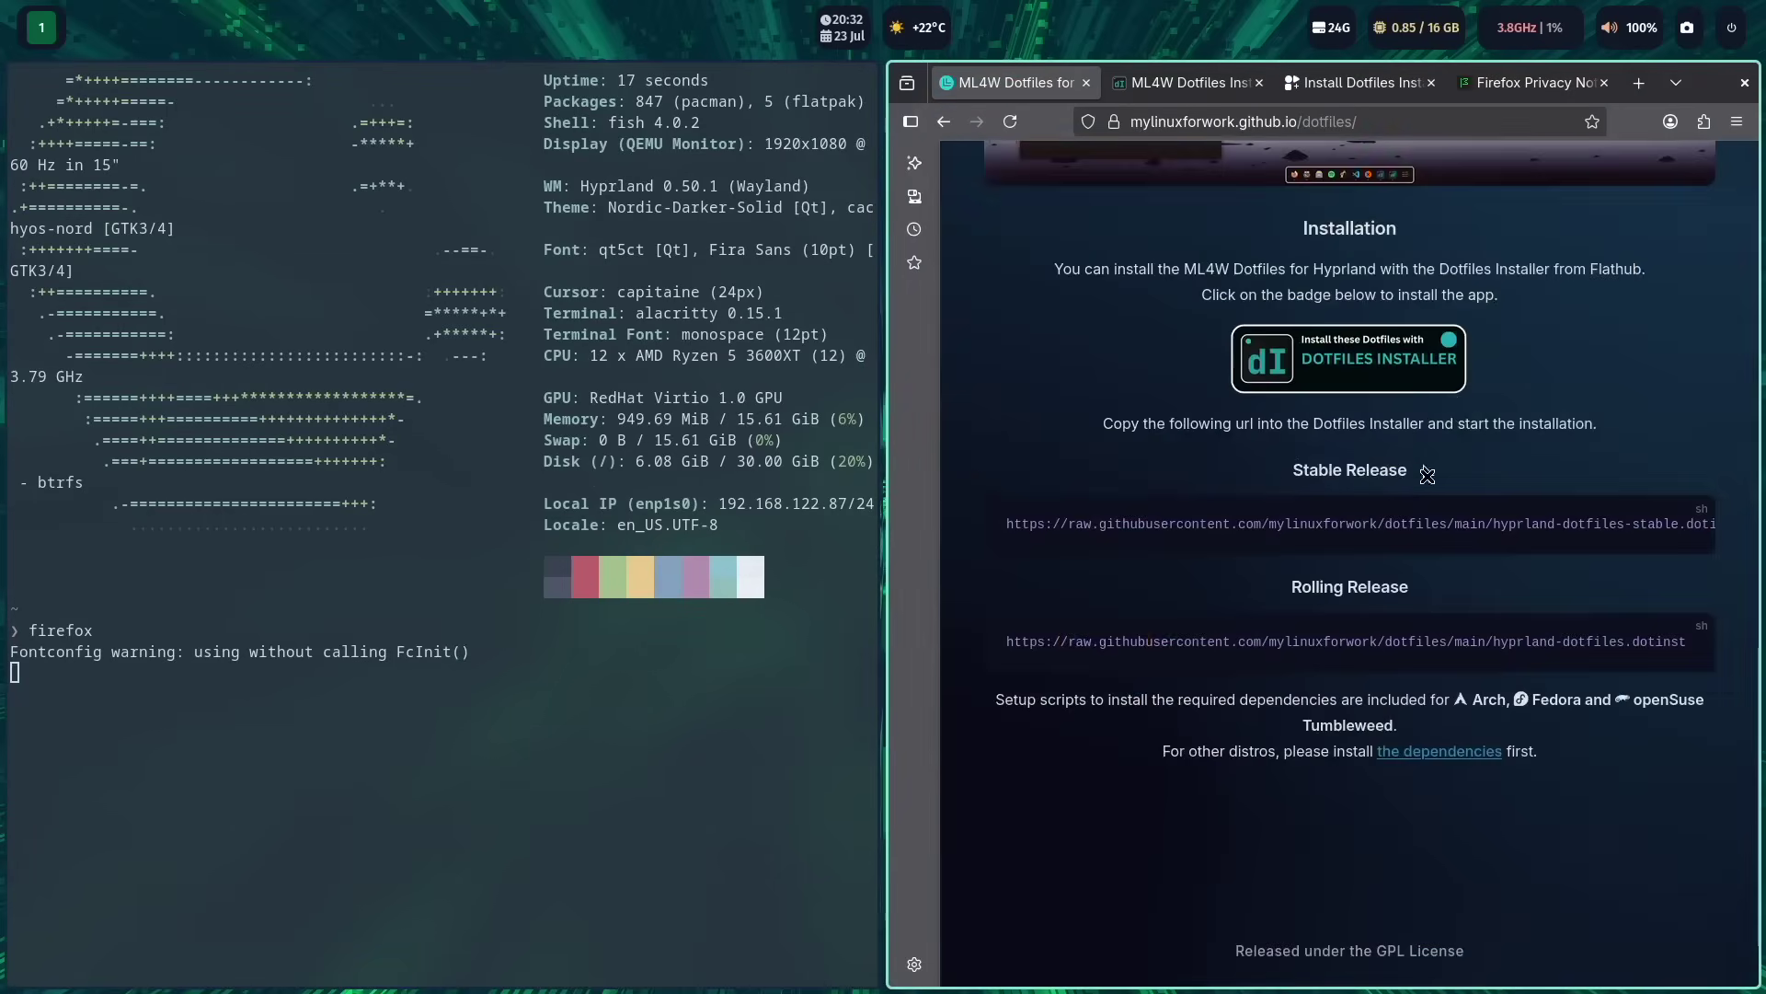
Run 'flatpak run com.ml4w.dotfilesinstaller' in a second terminal and move the installer to workspace 2
key(super+Return)
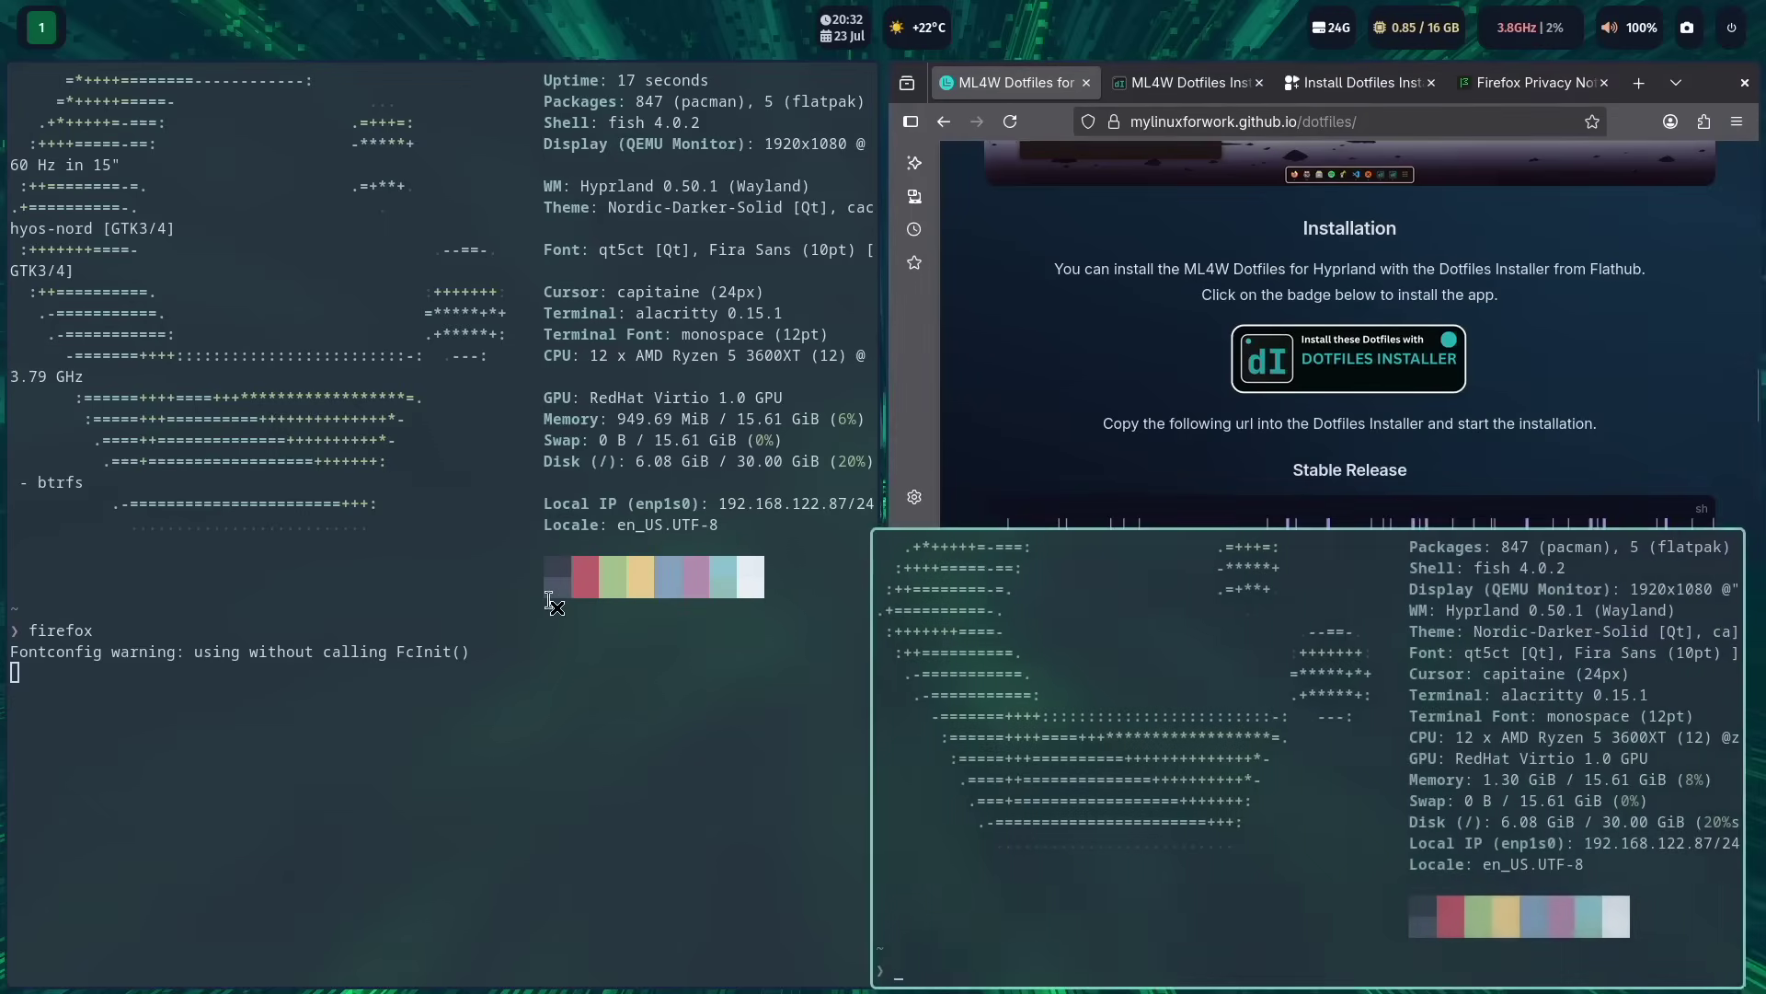
text(flatp)
text(ak run com.ml4w.)
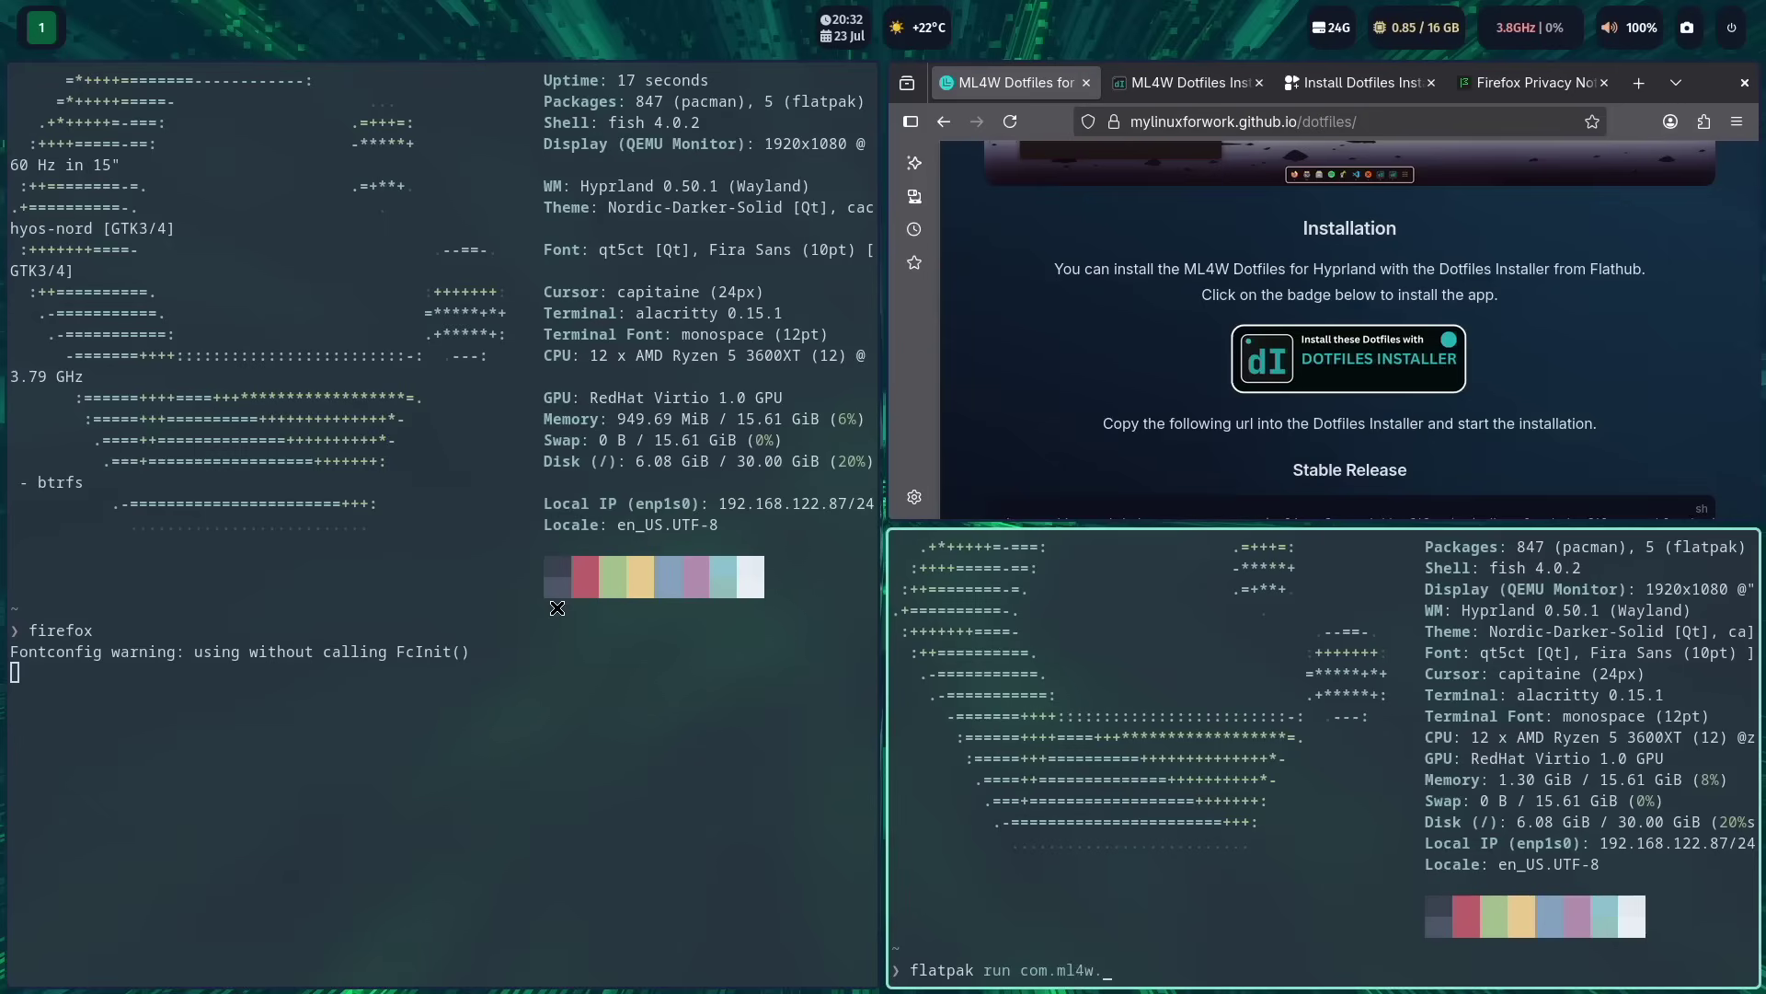
text(dotfilesinstaller)
key(Return)
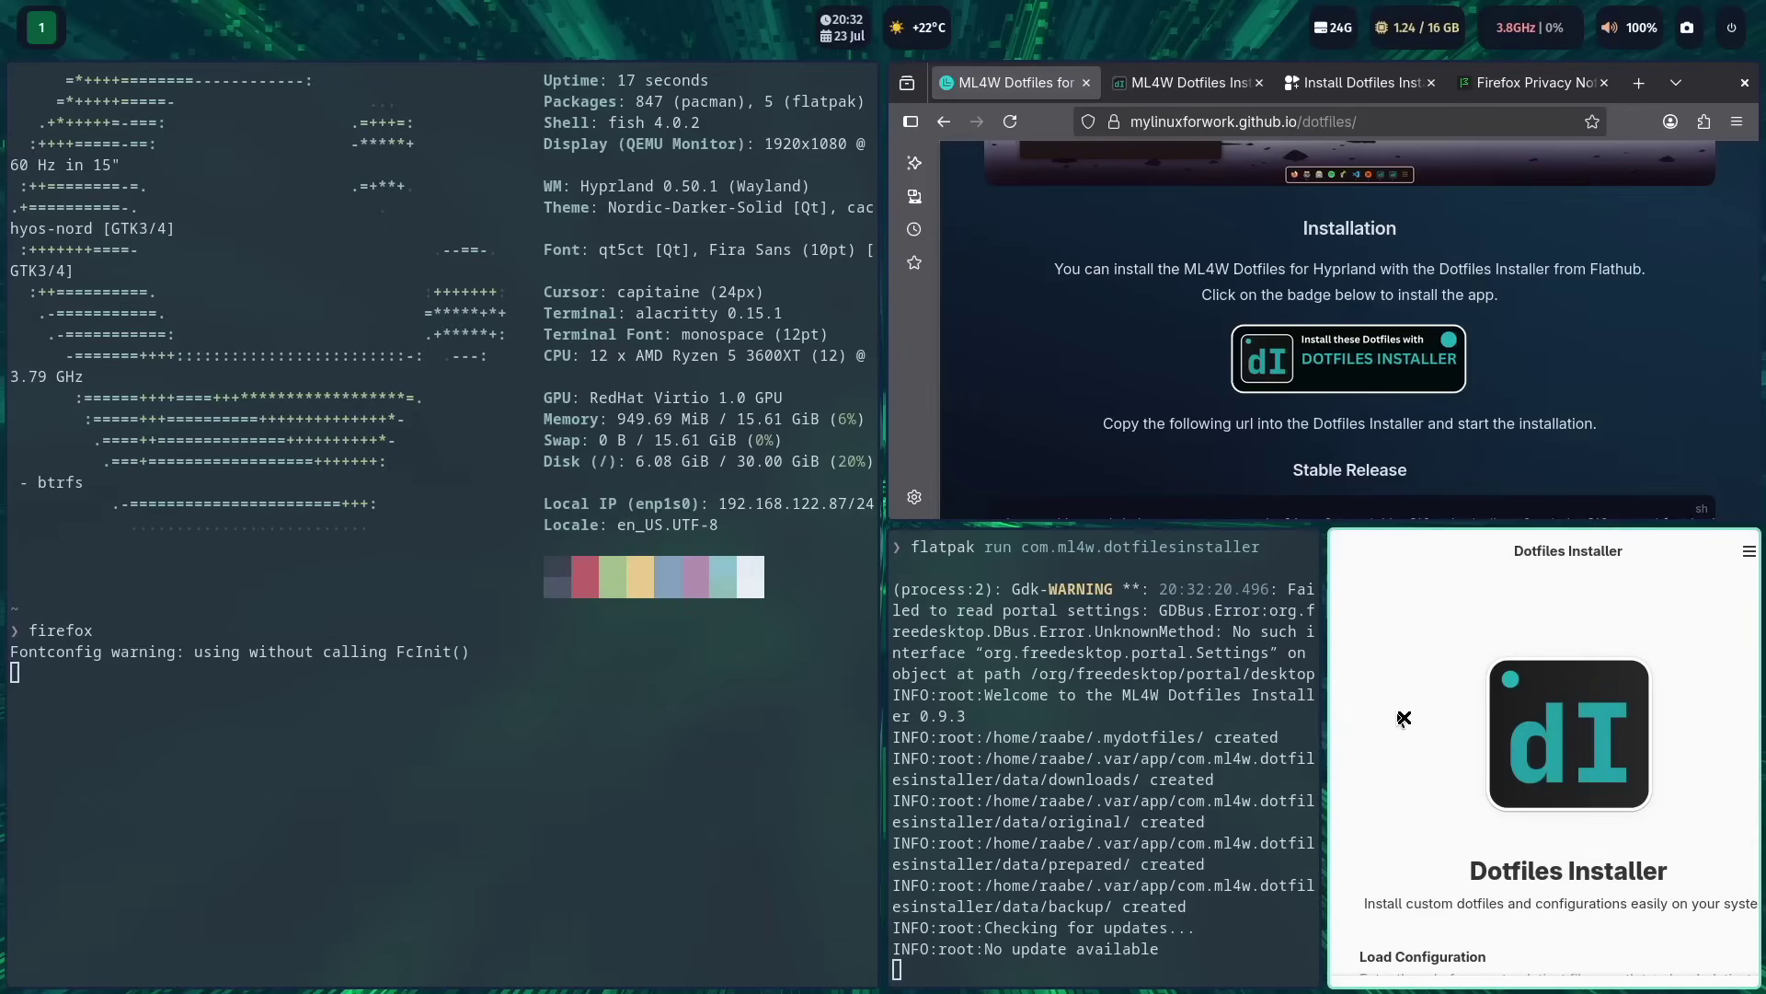
key(super+shift+2)
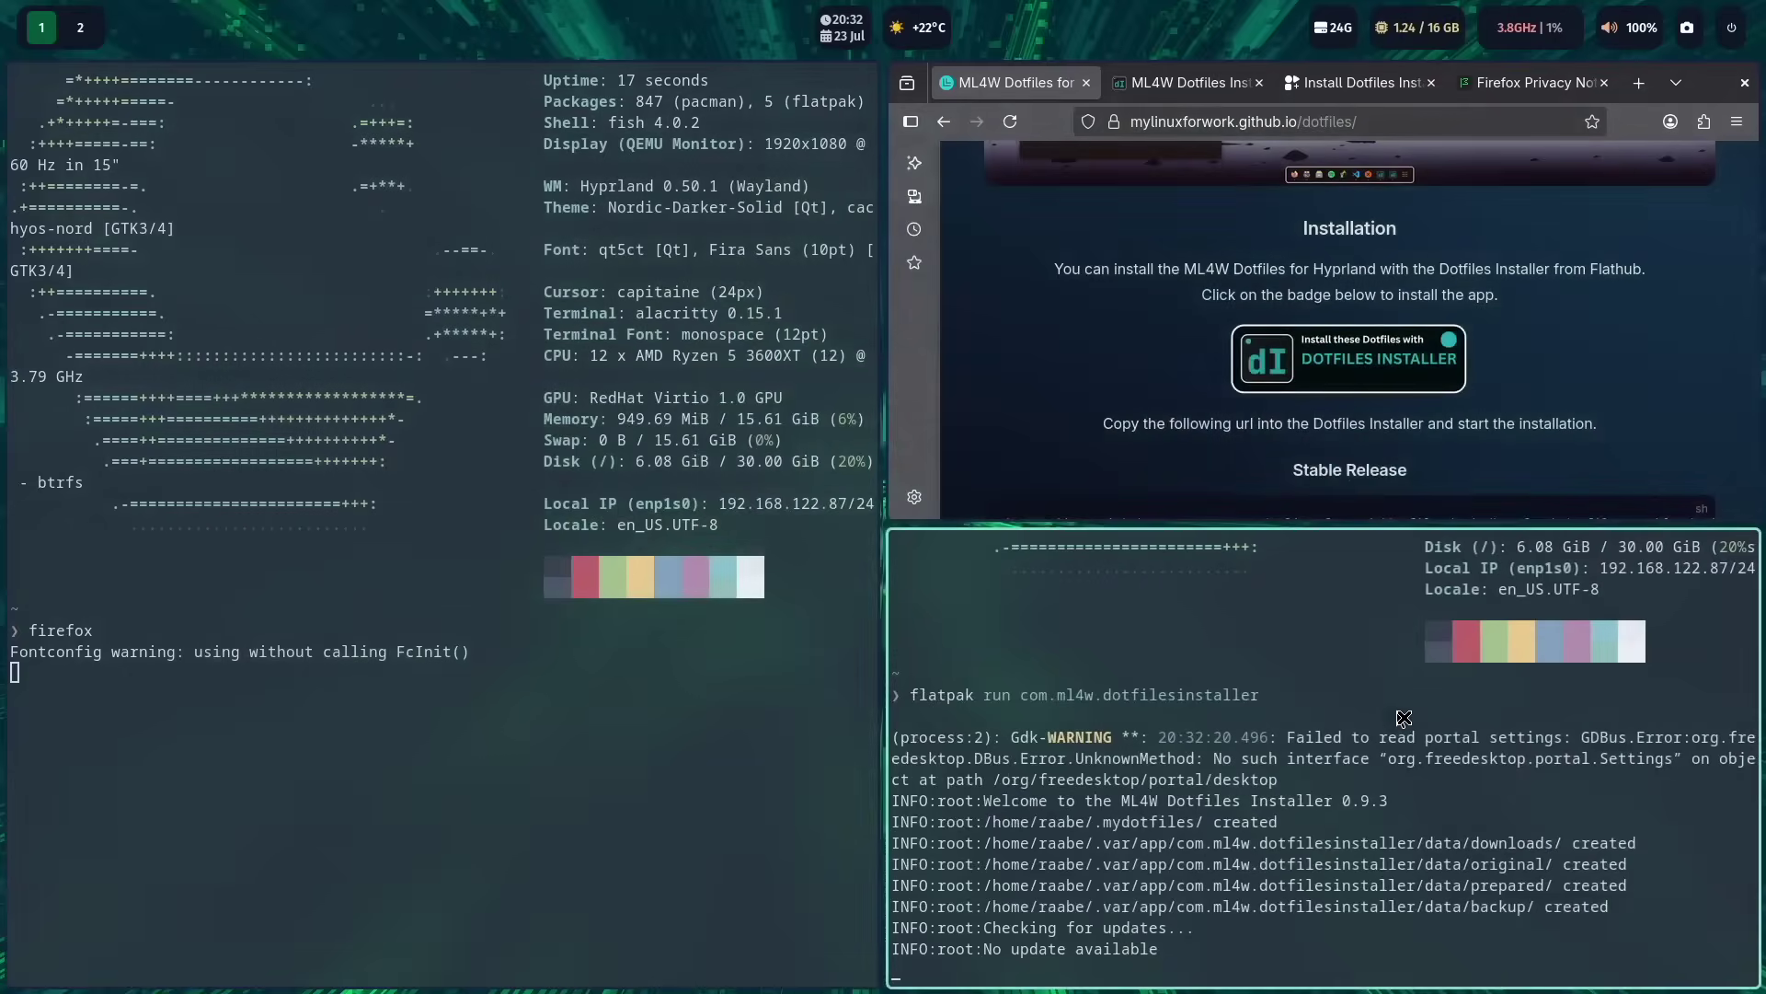
key(super+2)
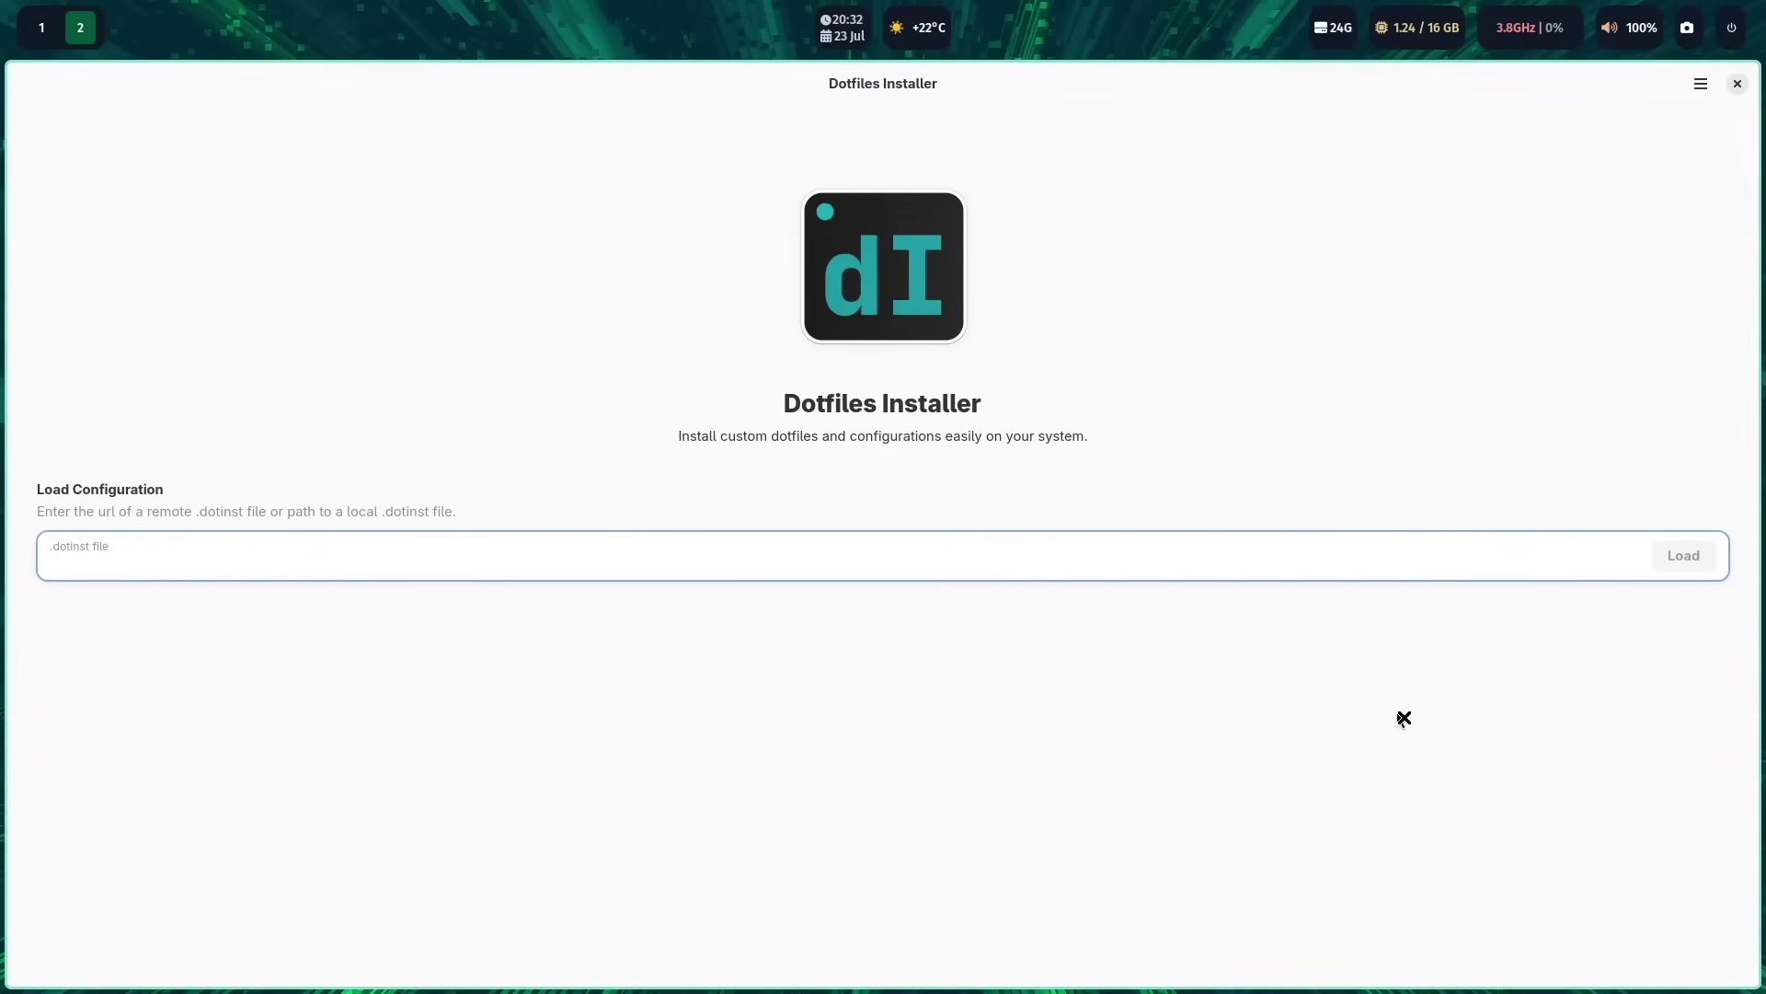
Copy the Rolling Release .dotinst URL from Firefox, paste it into the installer and load it
key(super+1)
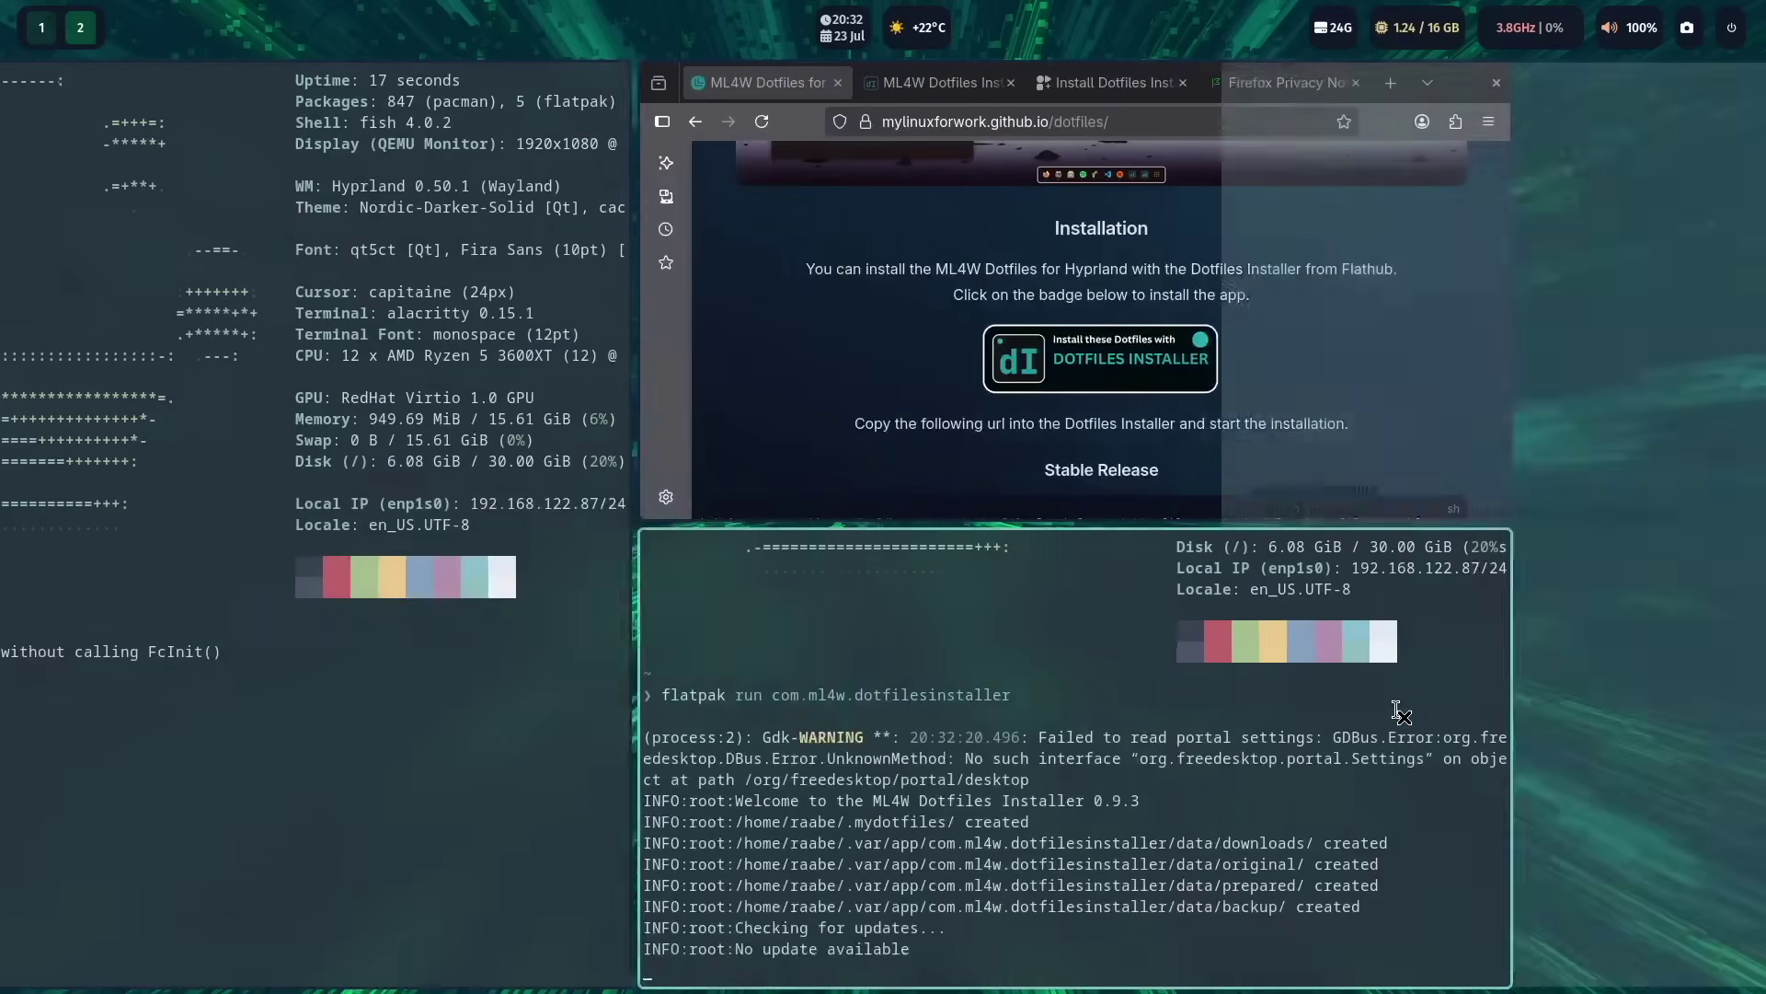
scroll(1206, 302, down, 5)
scroll(1206, 302, up, 3)
scroll(1206, 302, down, 2)
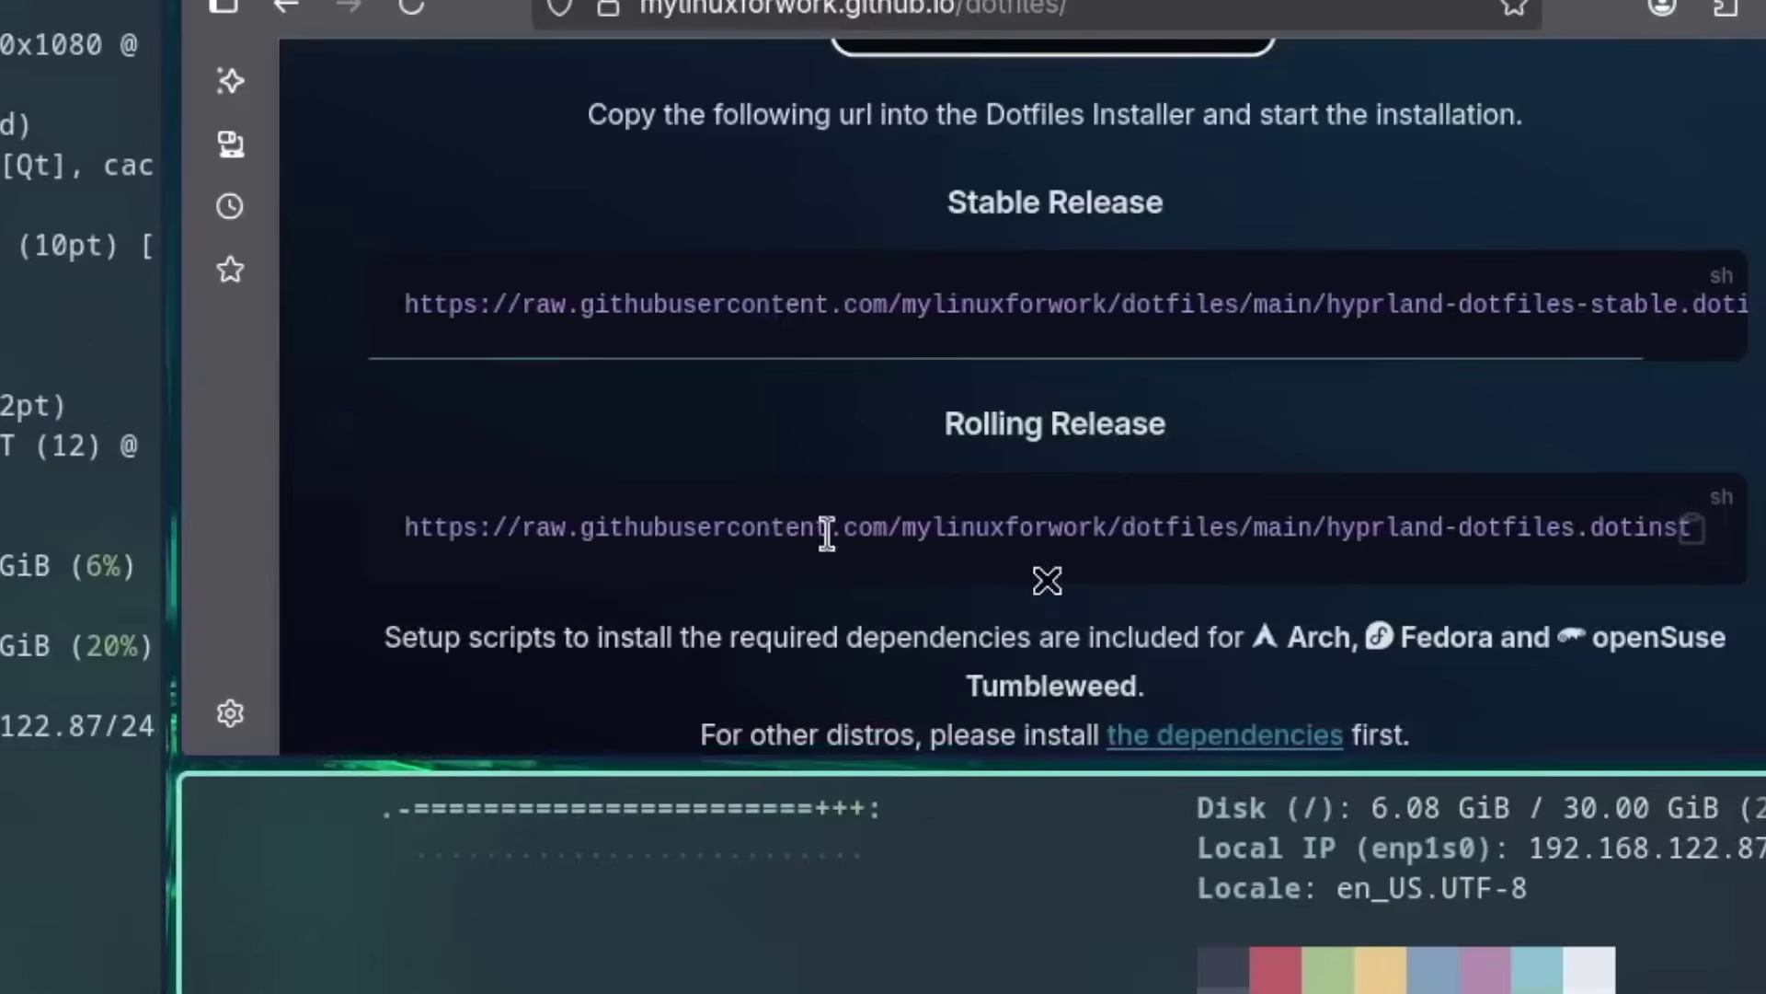
click(1692, 529)
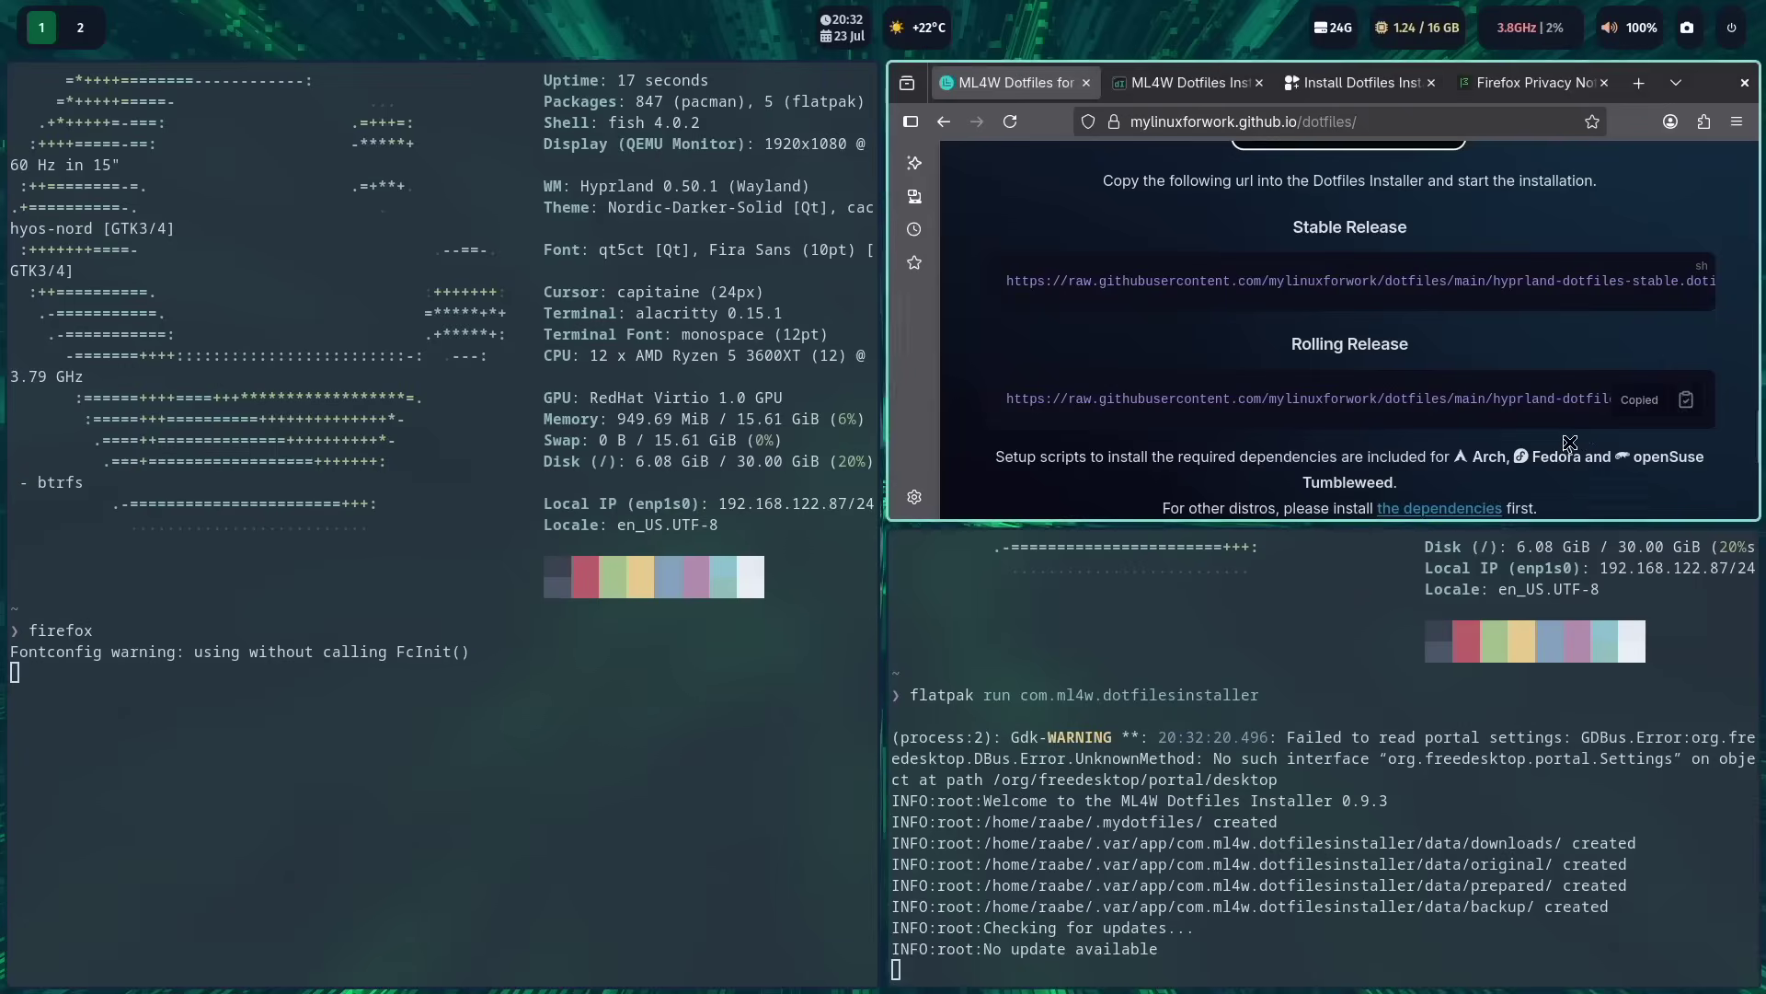
key(super+2)
key(ctrl+v)
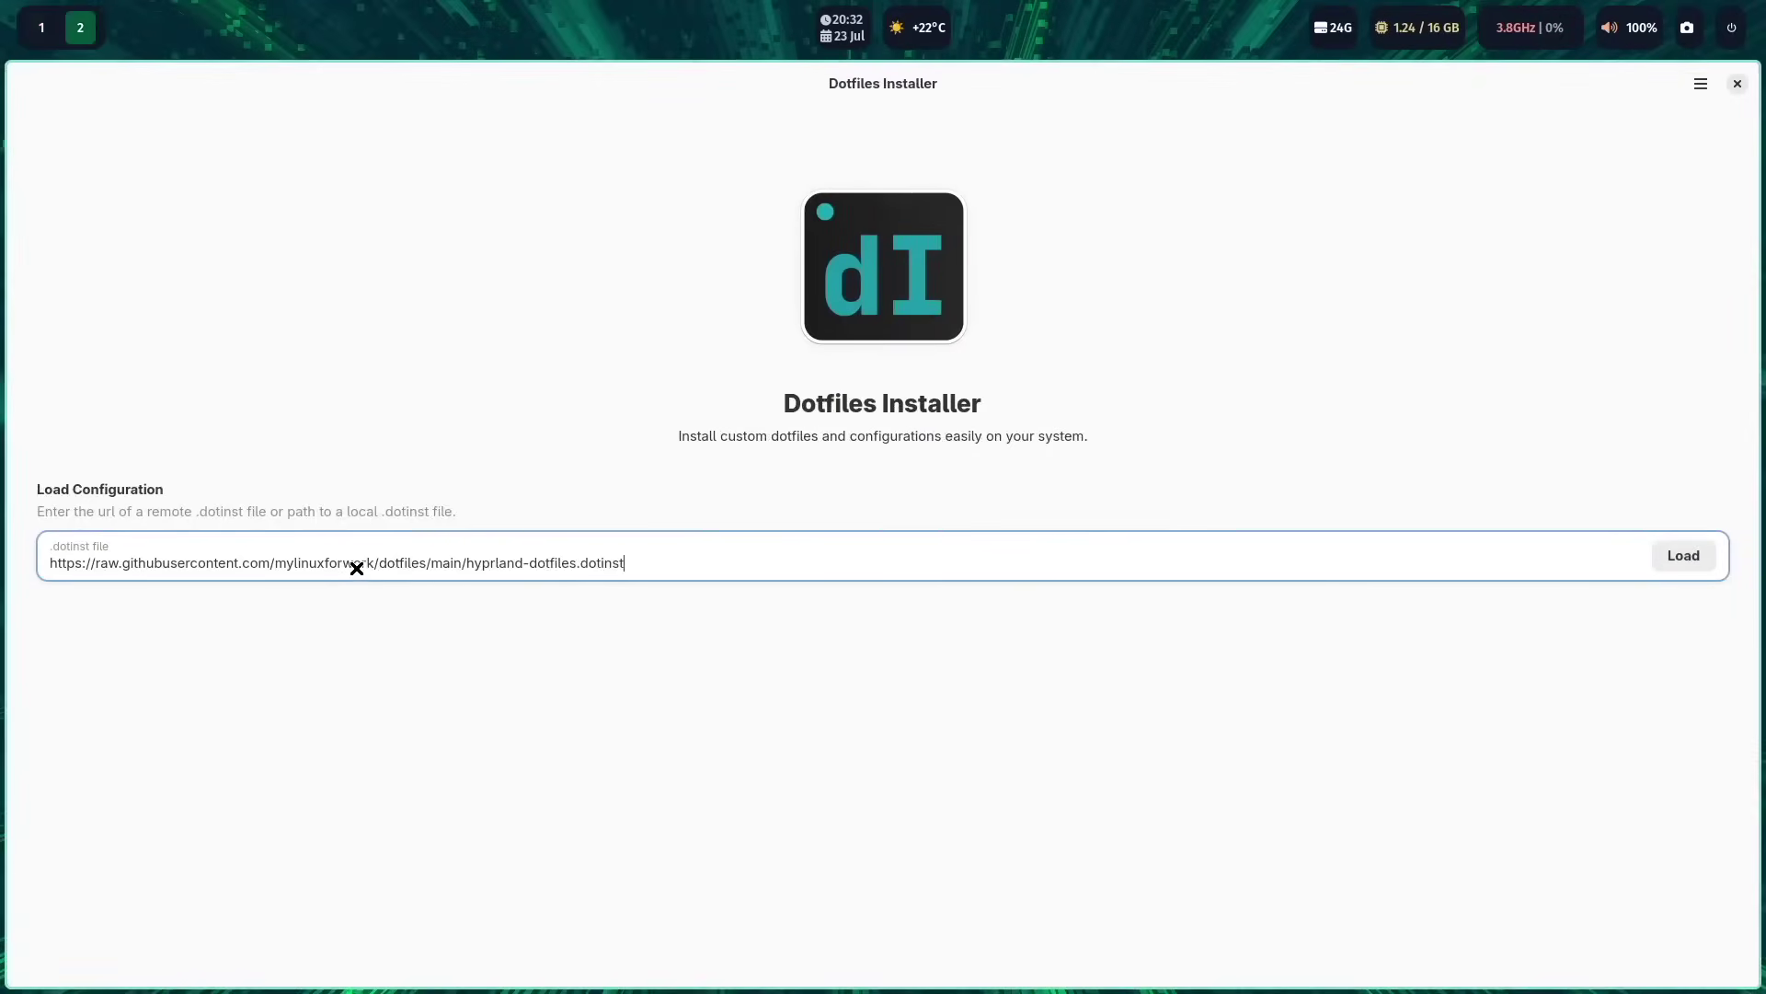
click(1687, 558)
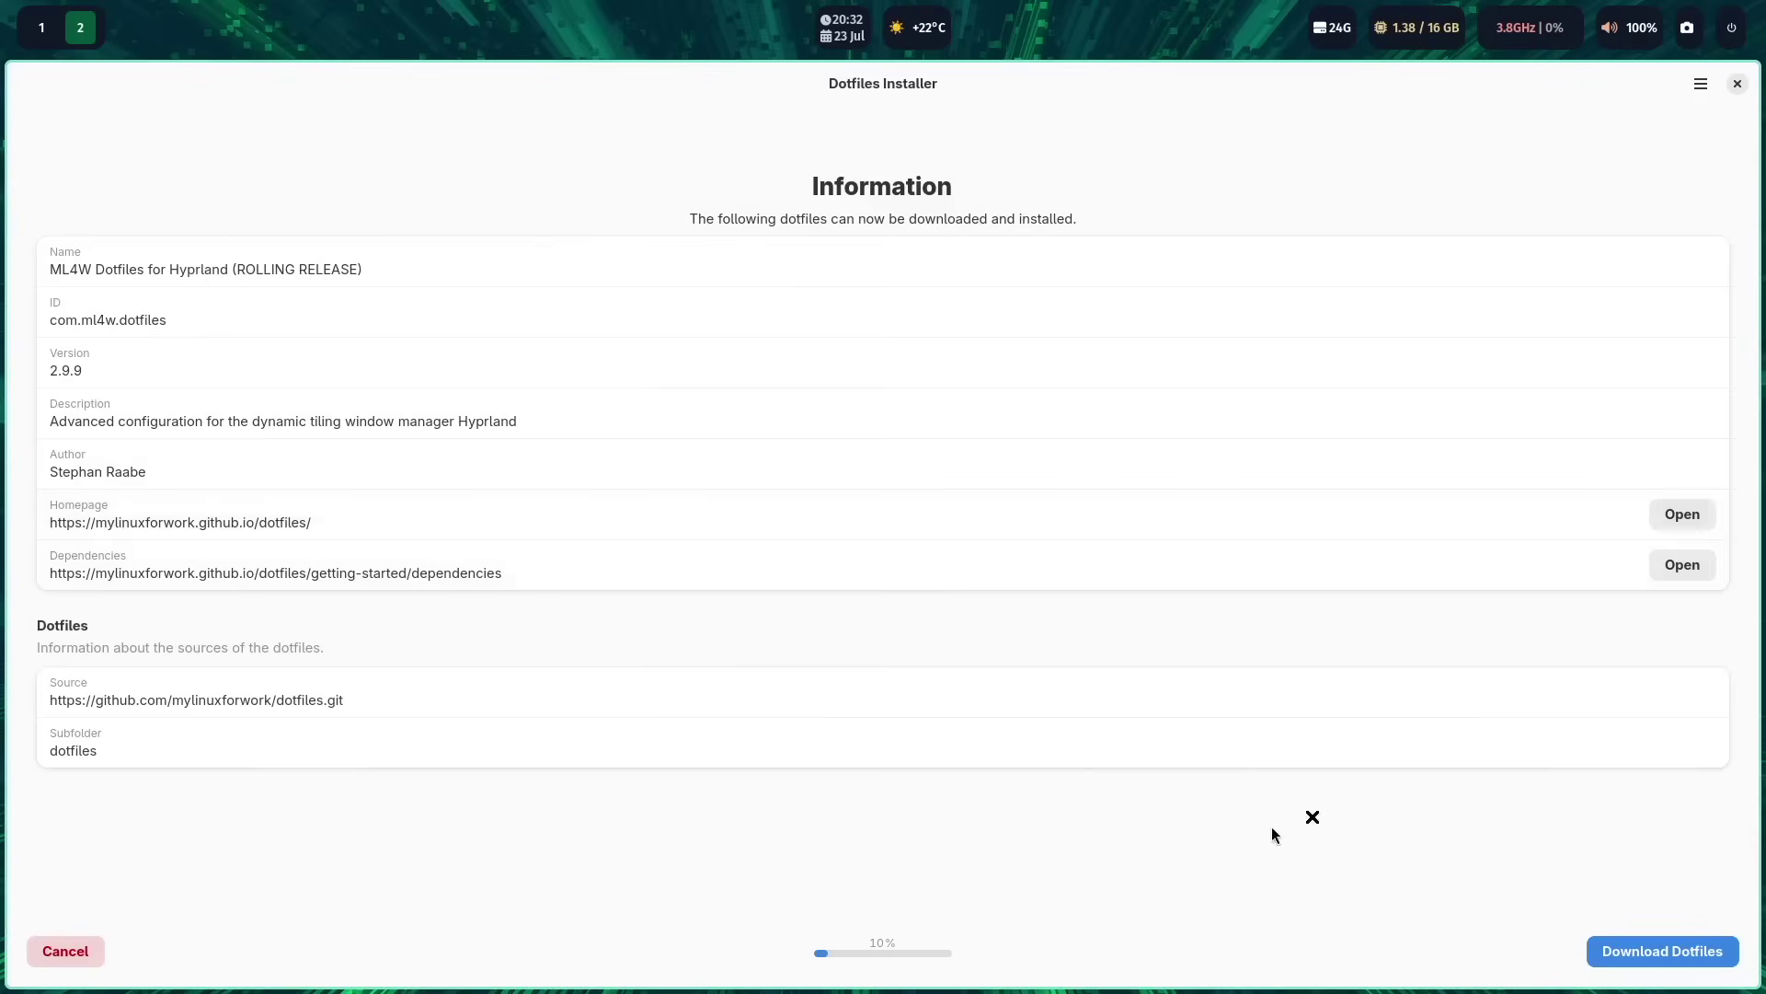
Download the dotfiles, then copy the setup.sh path from the Run Setup? dialog
click(1664, 954)
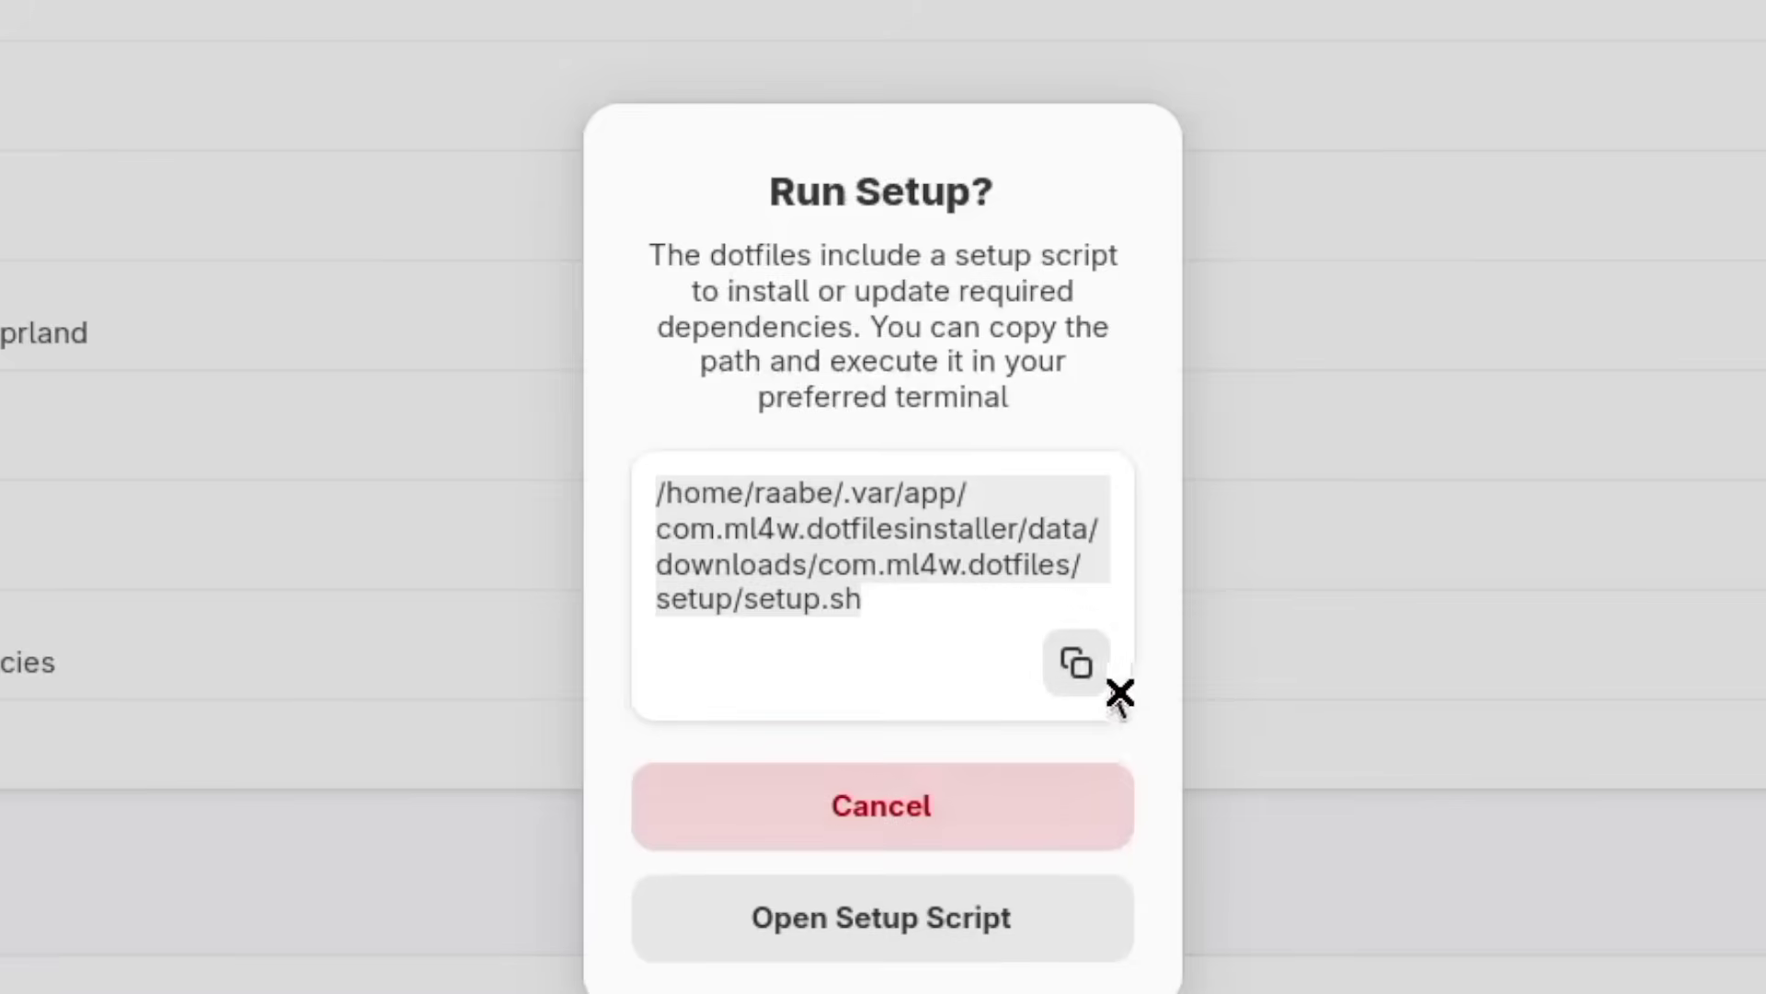
click(1085, 674)
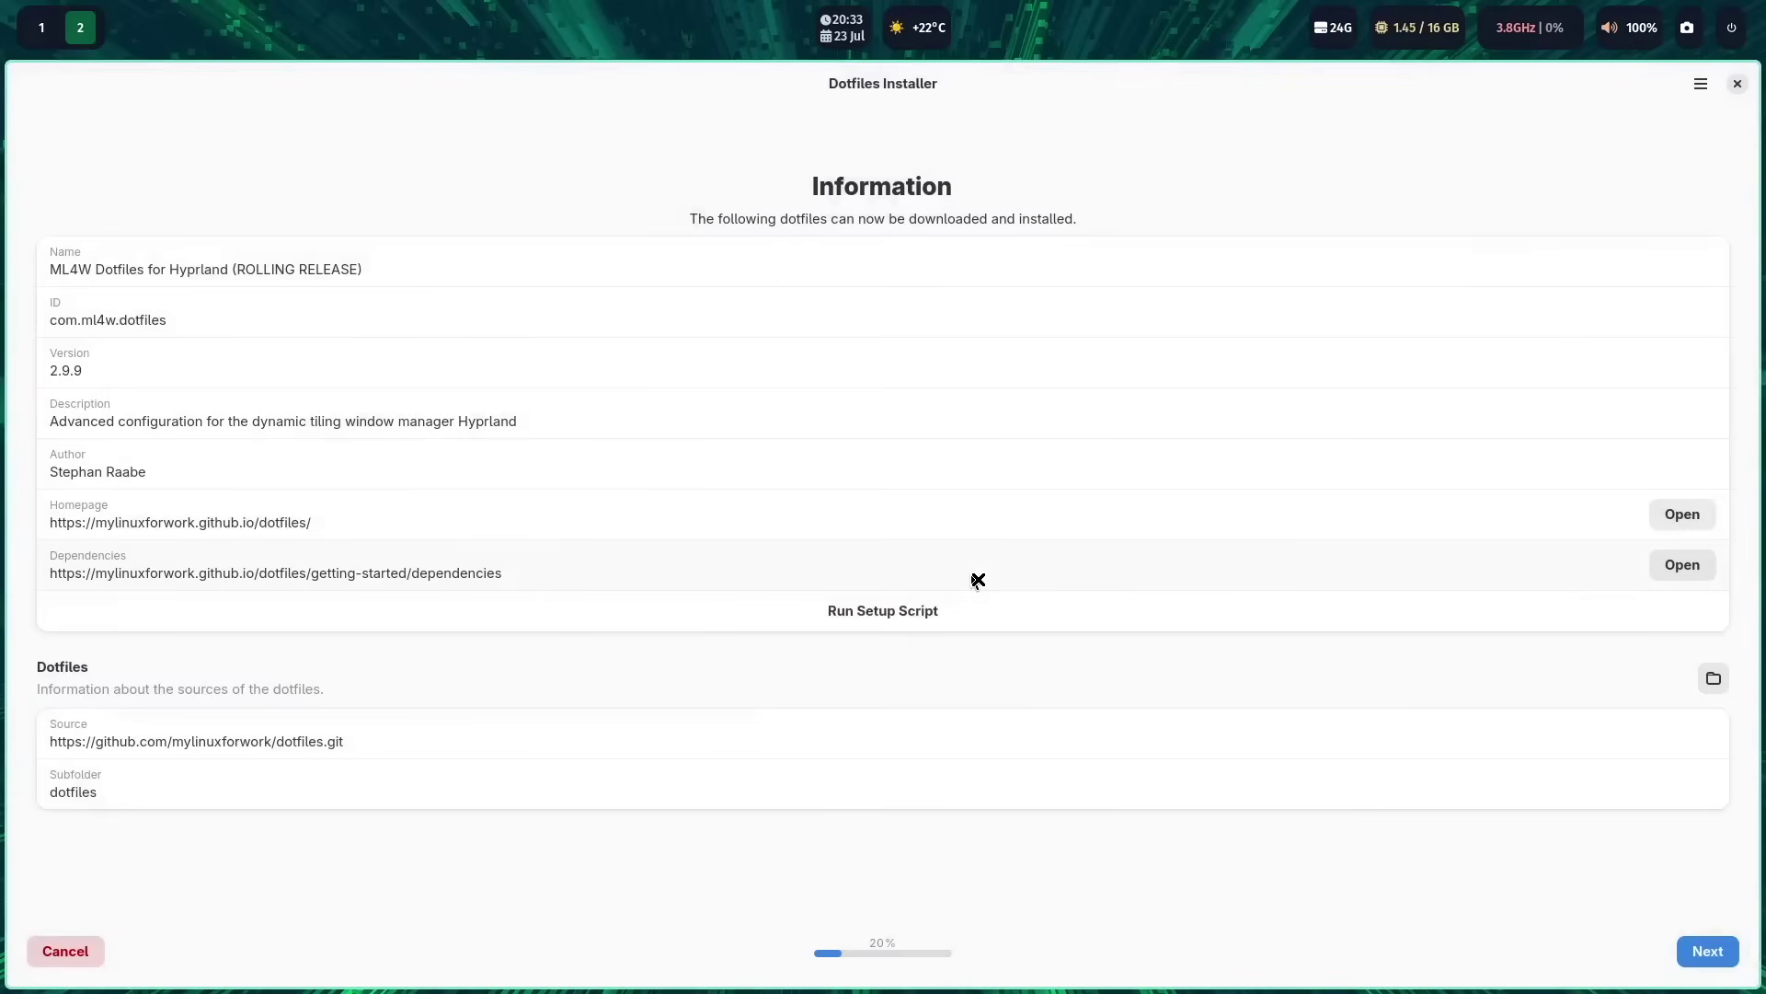
Run the pasted setup.sh path in a new terminal, answer y, supply the sudo password twice, then close it
key(super+Return)
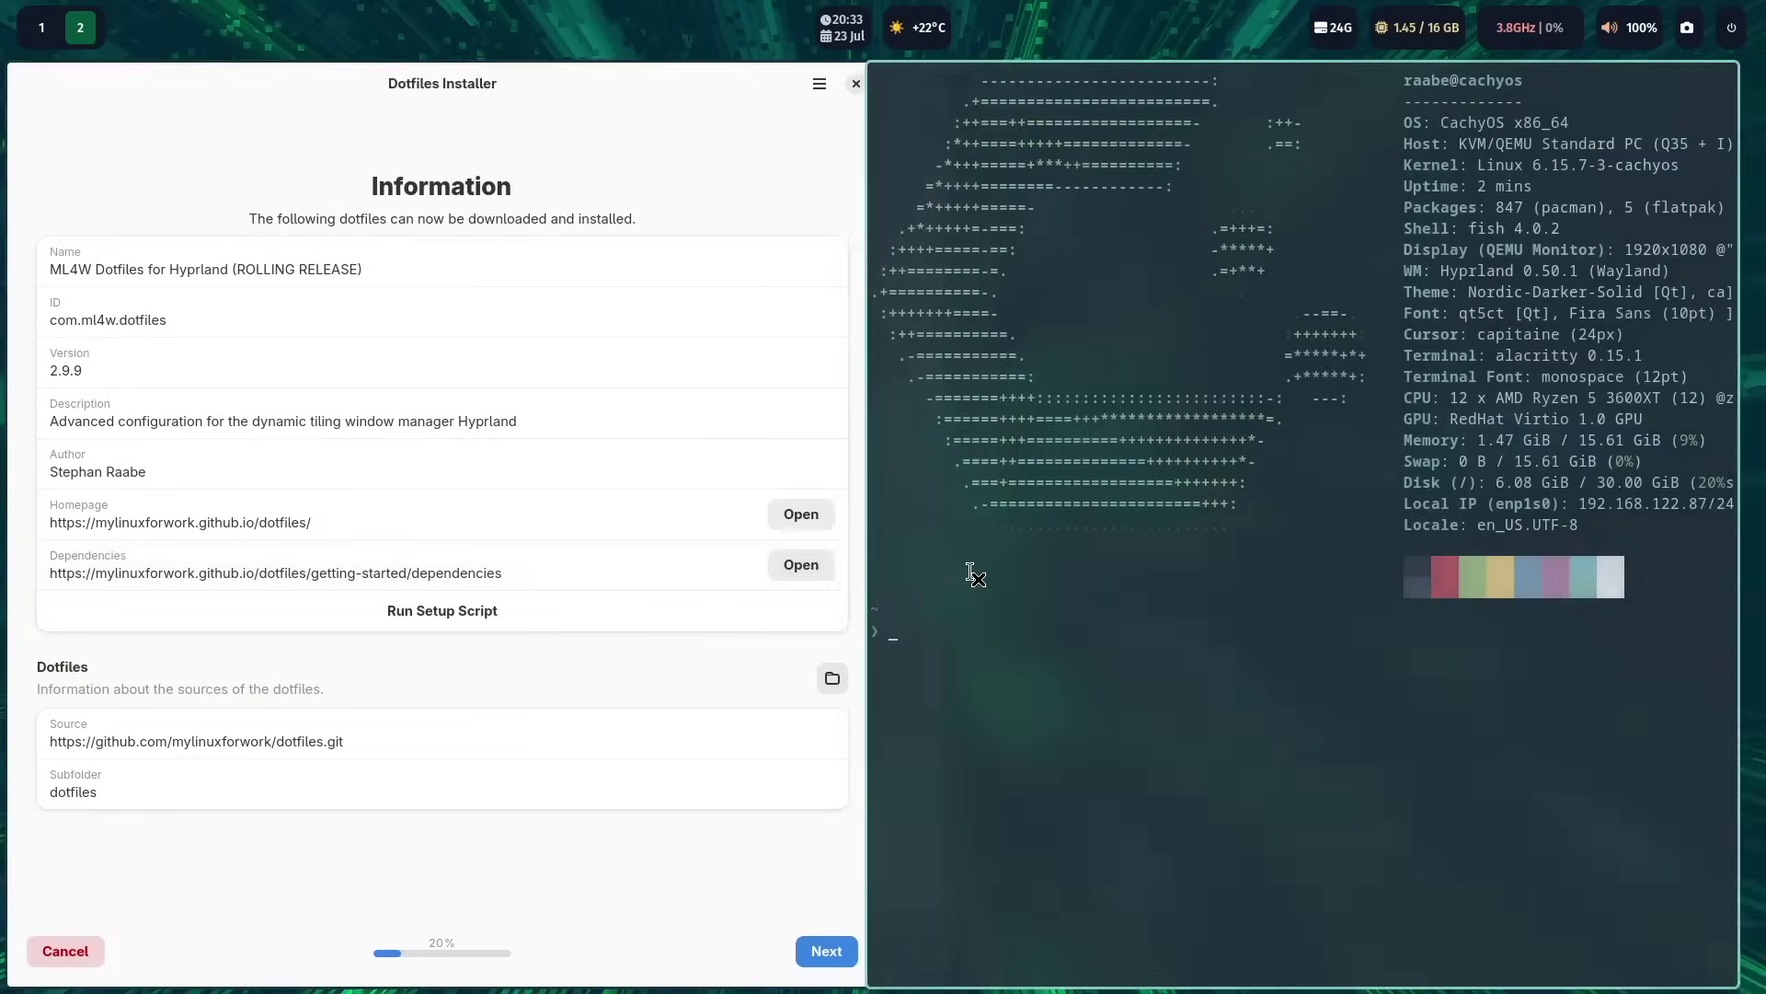
key(ctrl+shift+v)
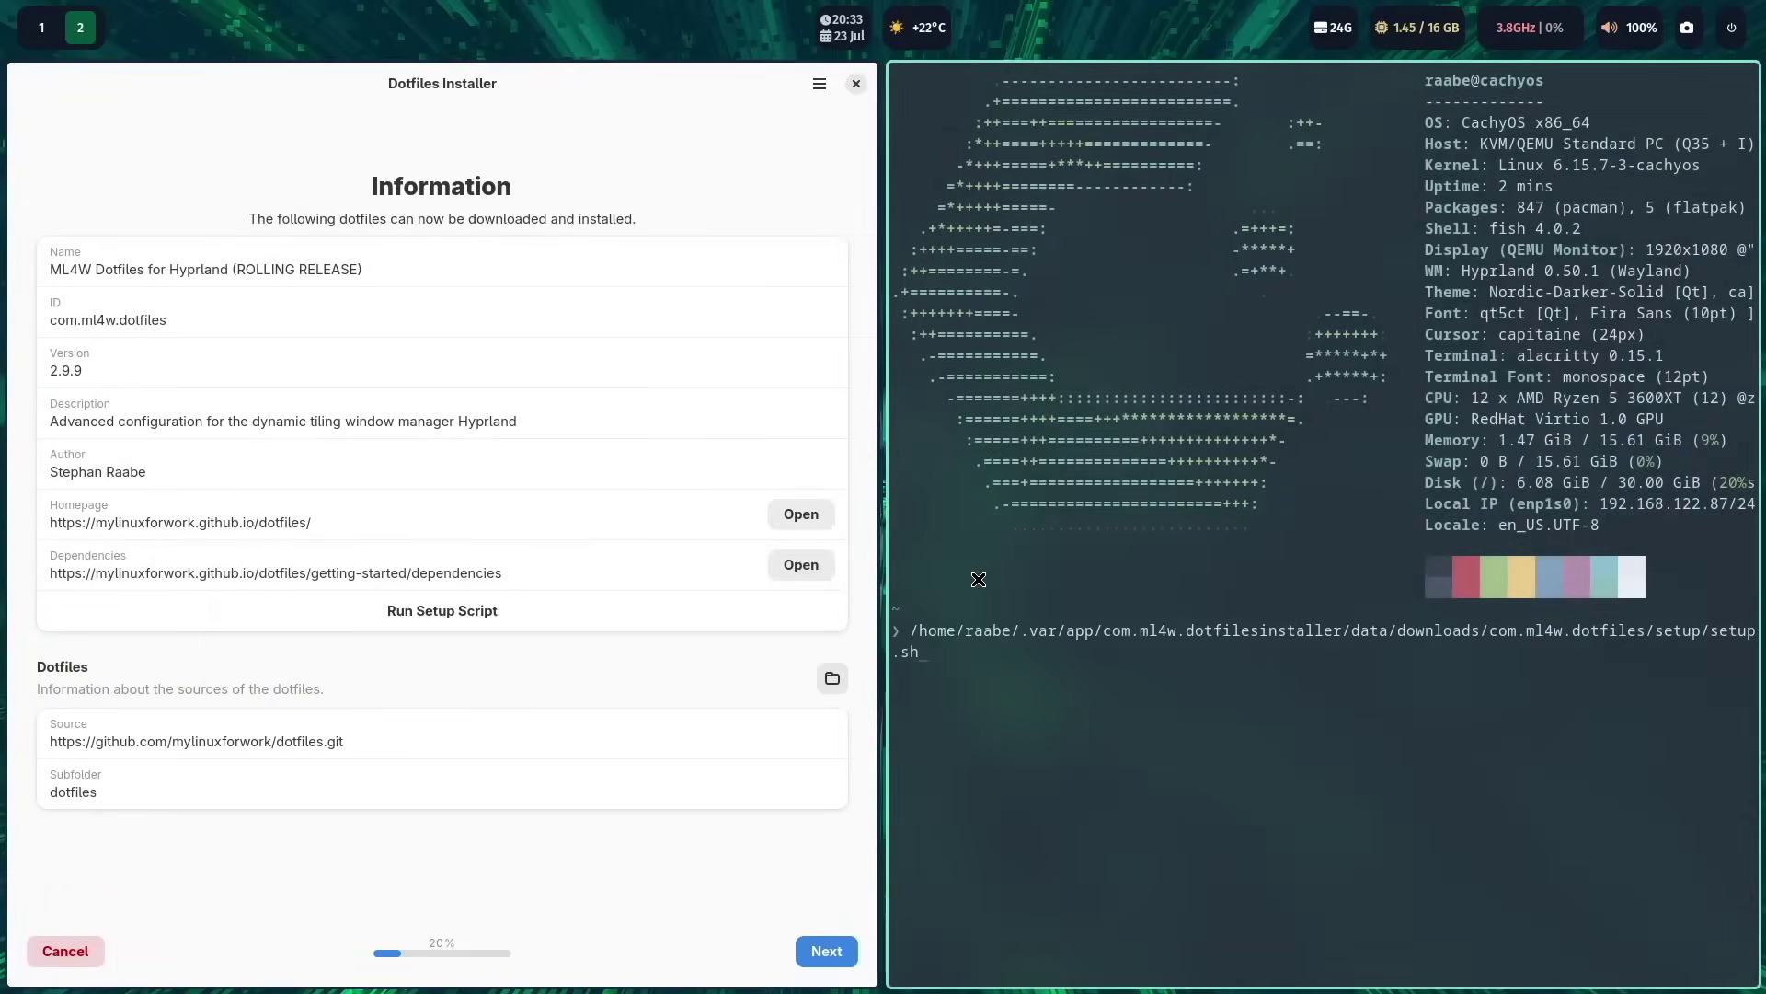
key(Return)
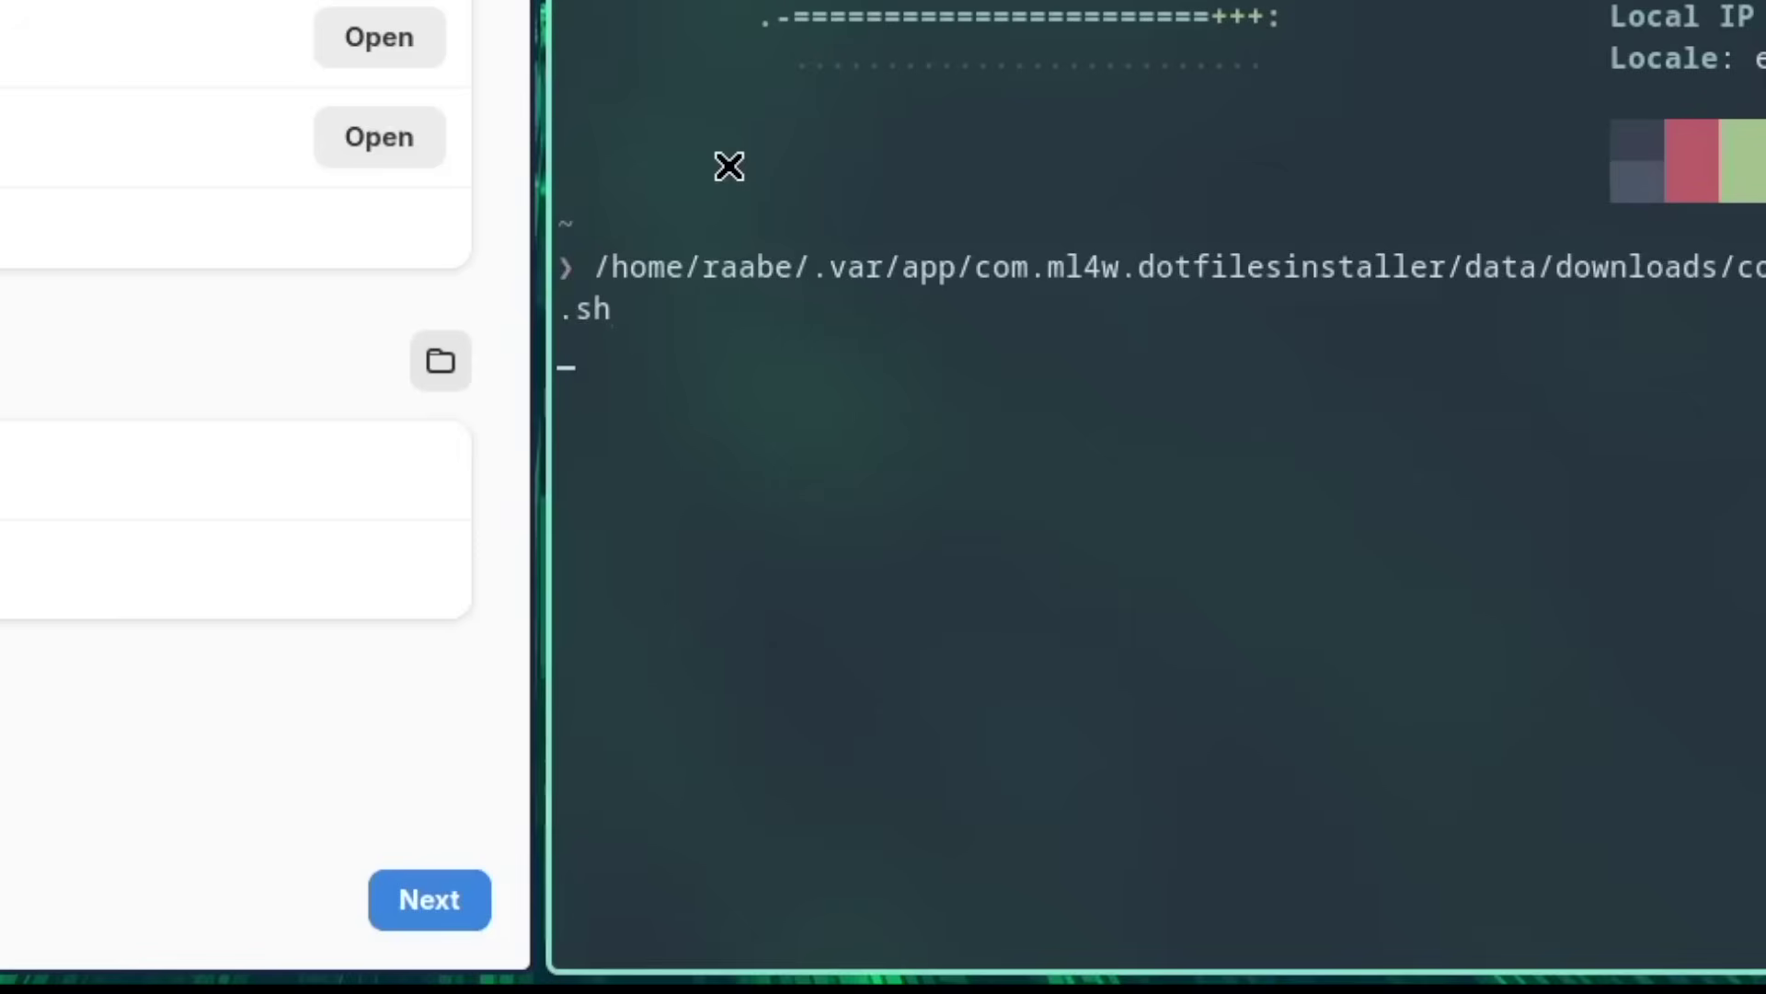
text(y)
key(Return)
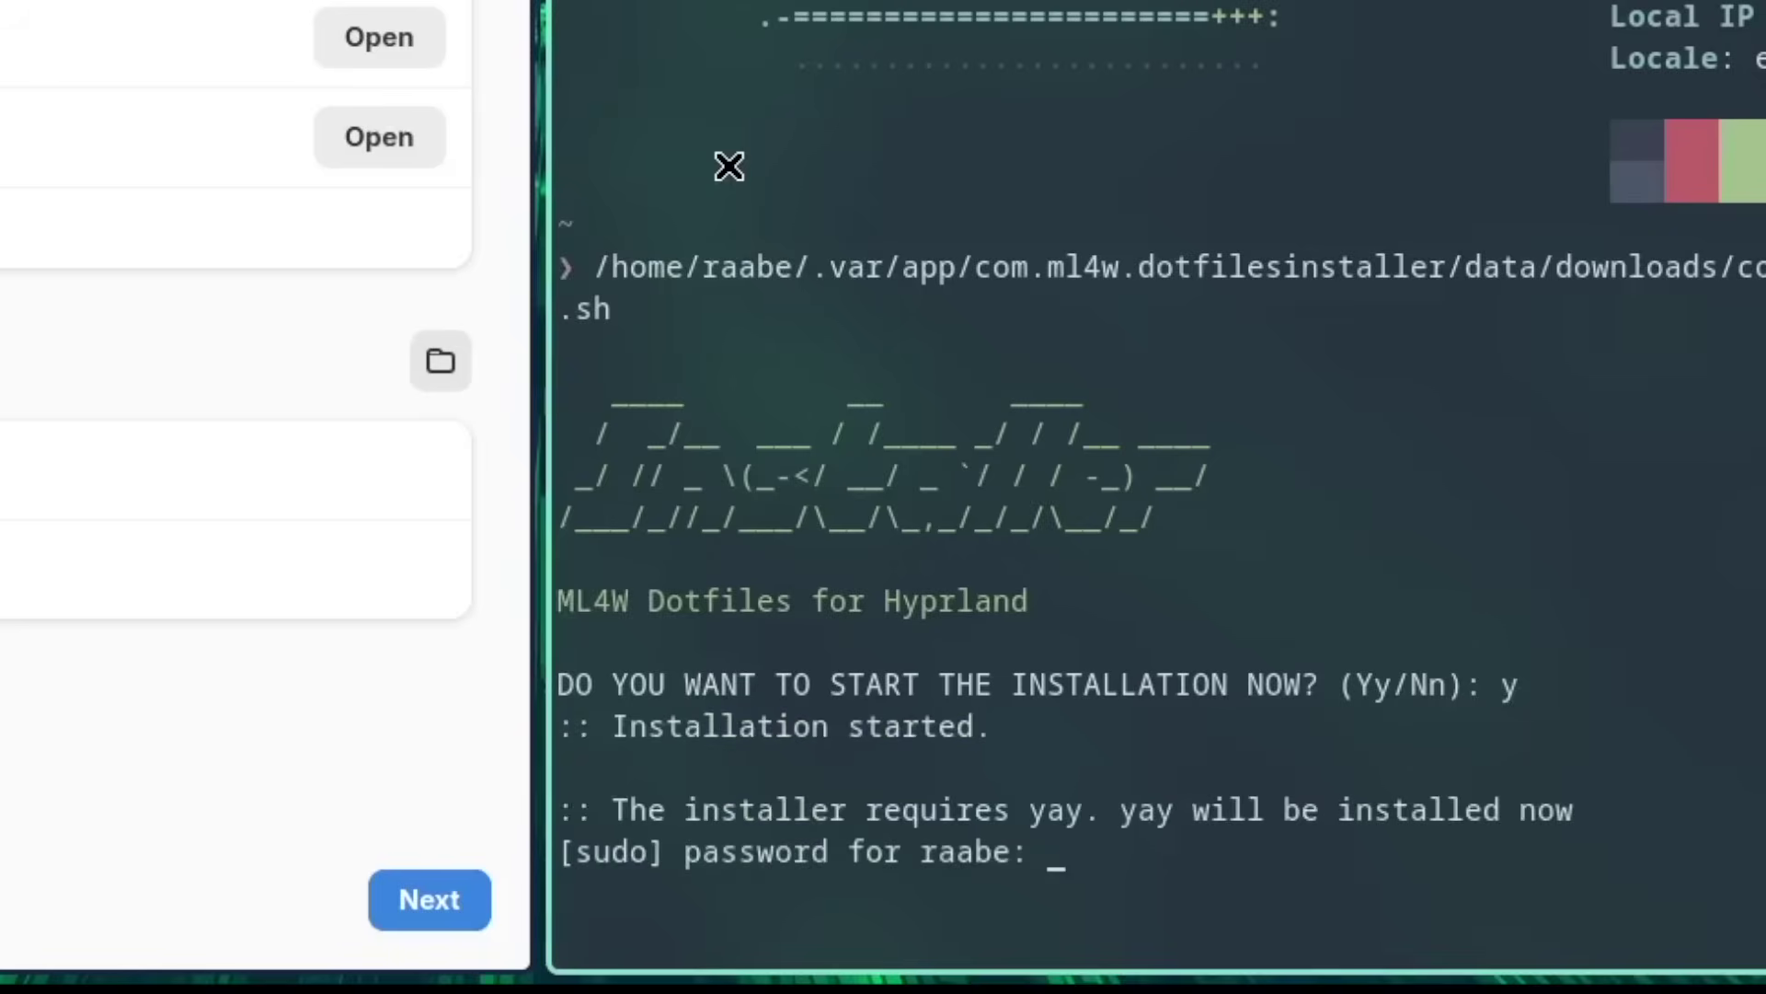
key(Return)
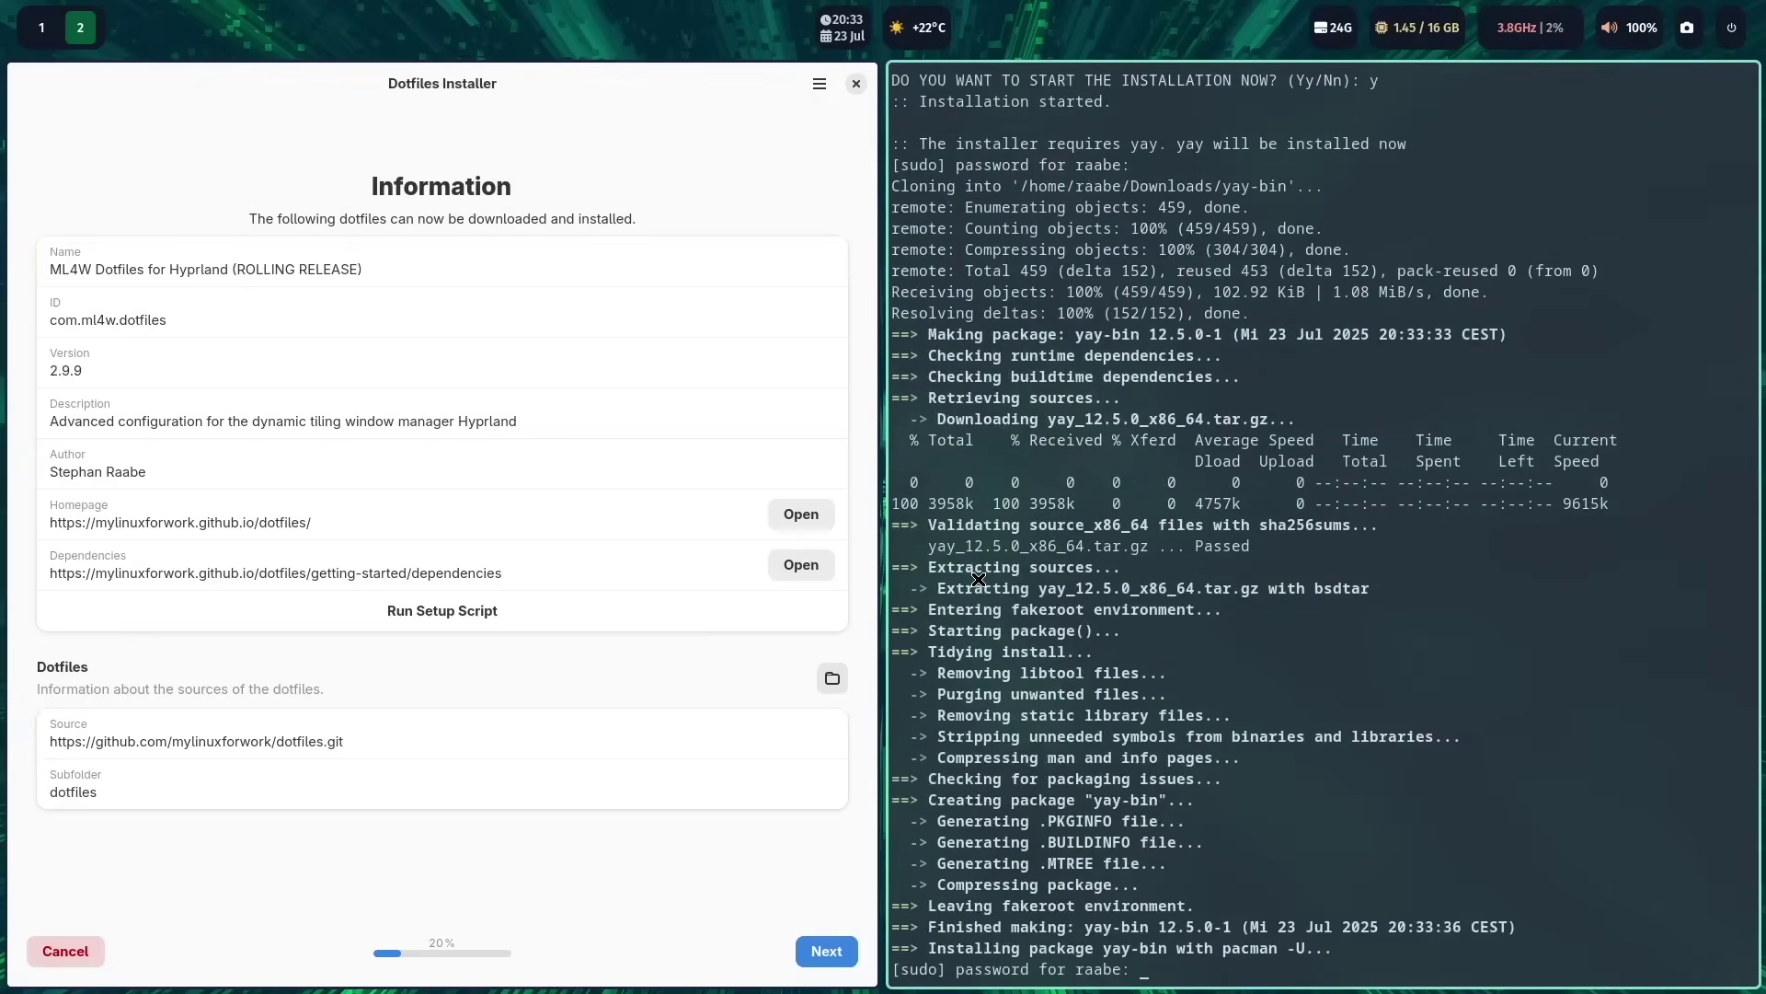
key(Return)
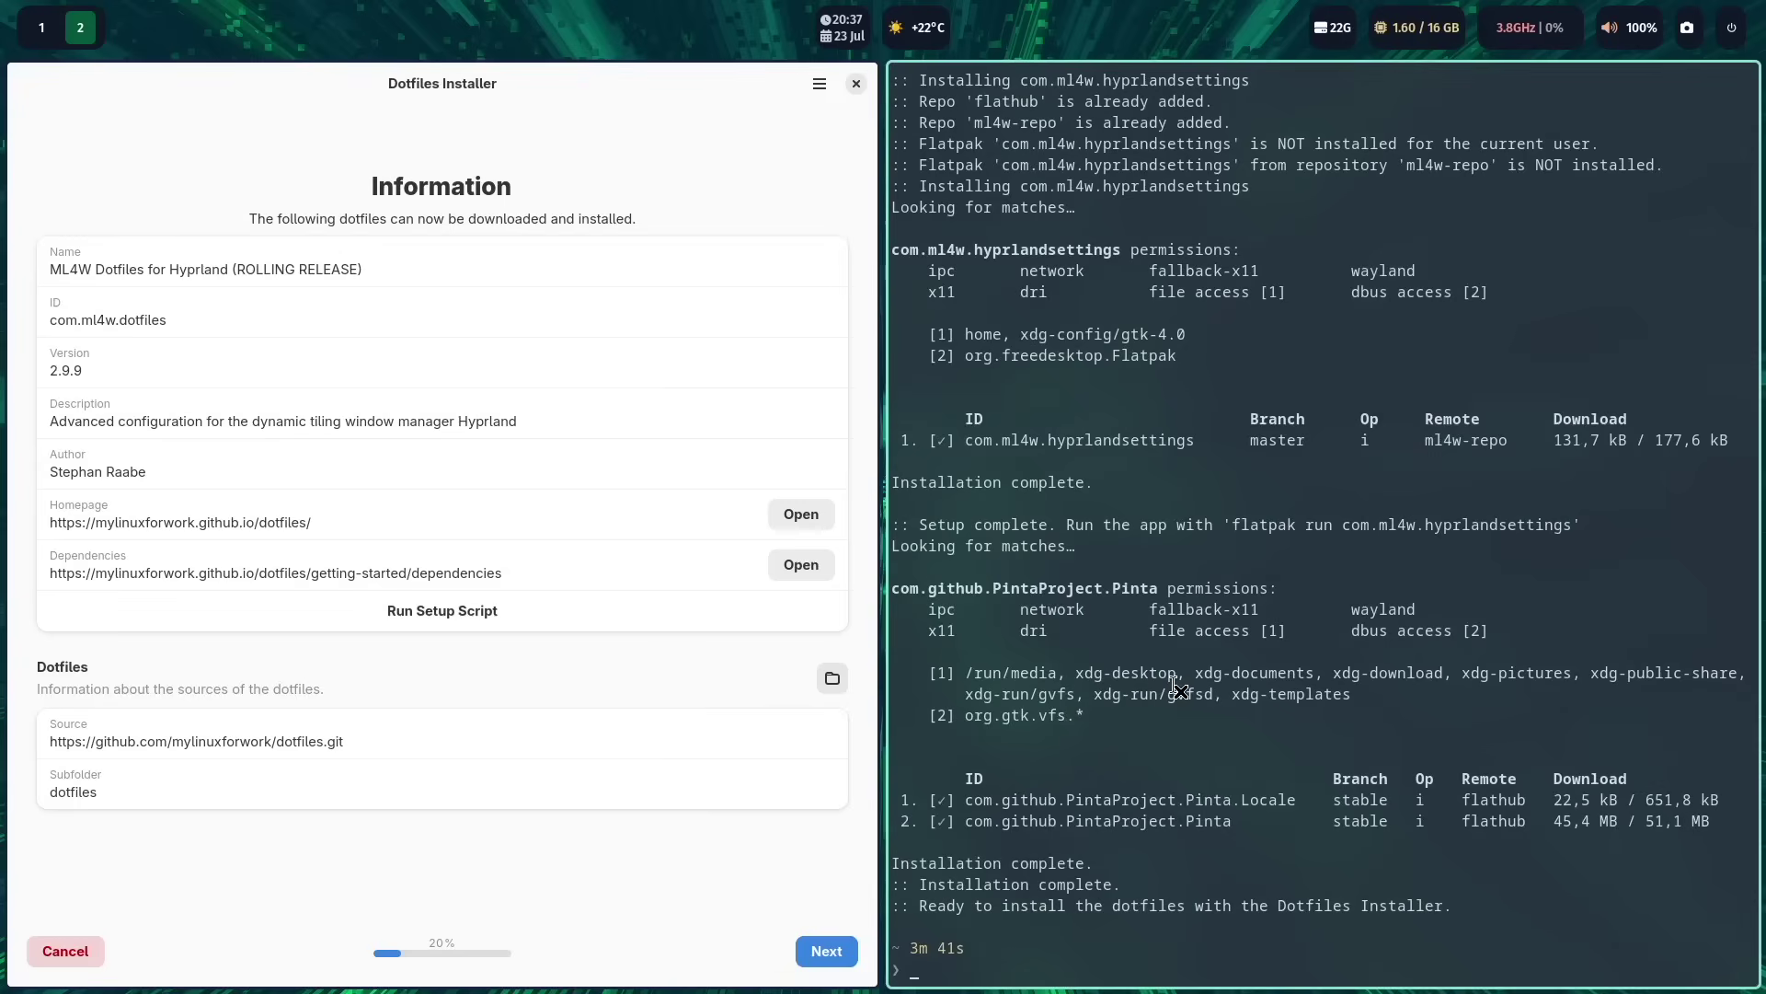
key(super+q)
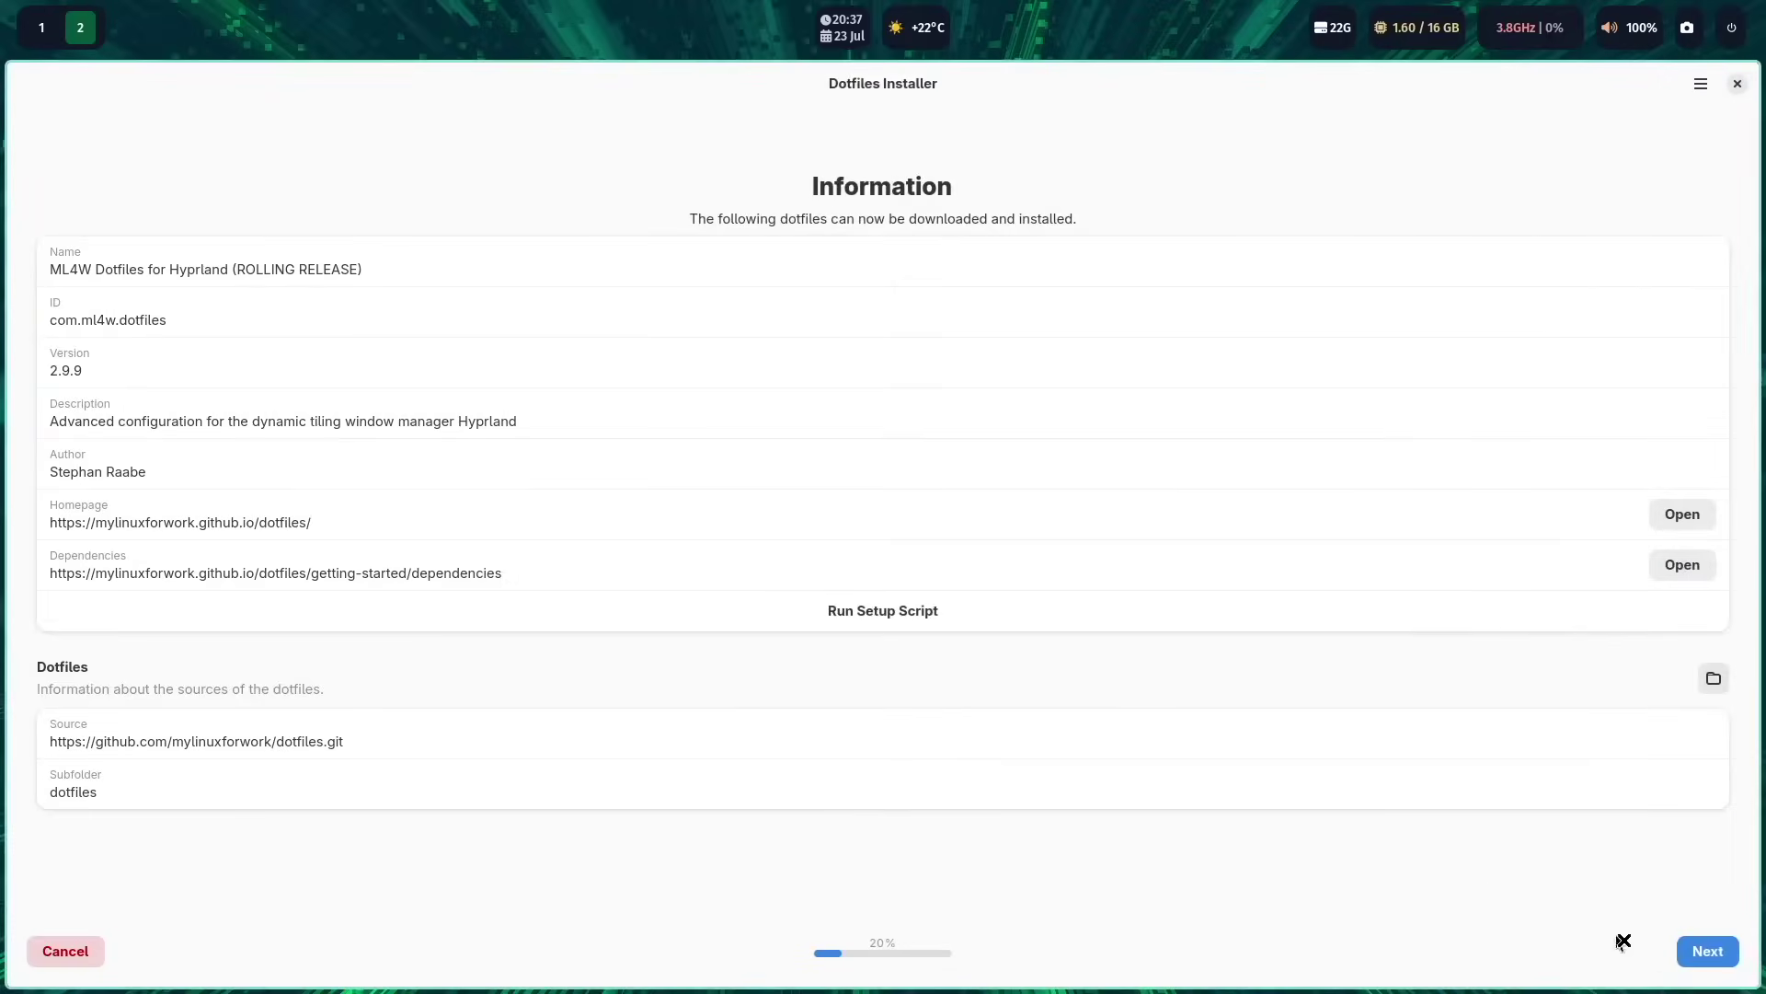
Keep all backups, change keyboard layout to de and resolution to 1920x1080, then continue to Installation
click(1709, 952)
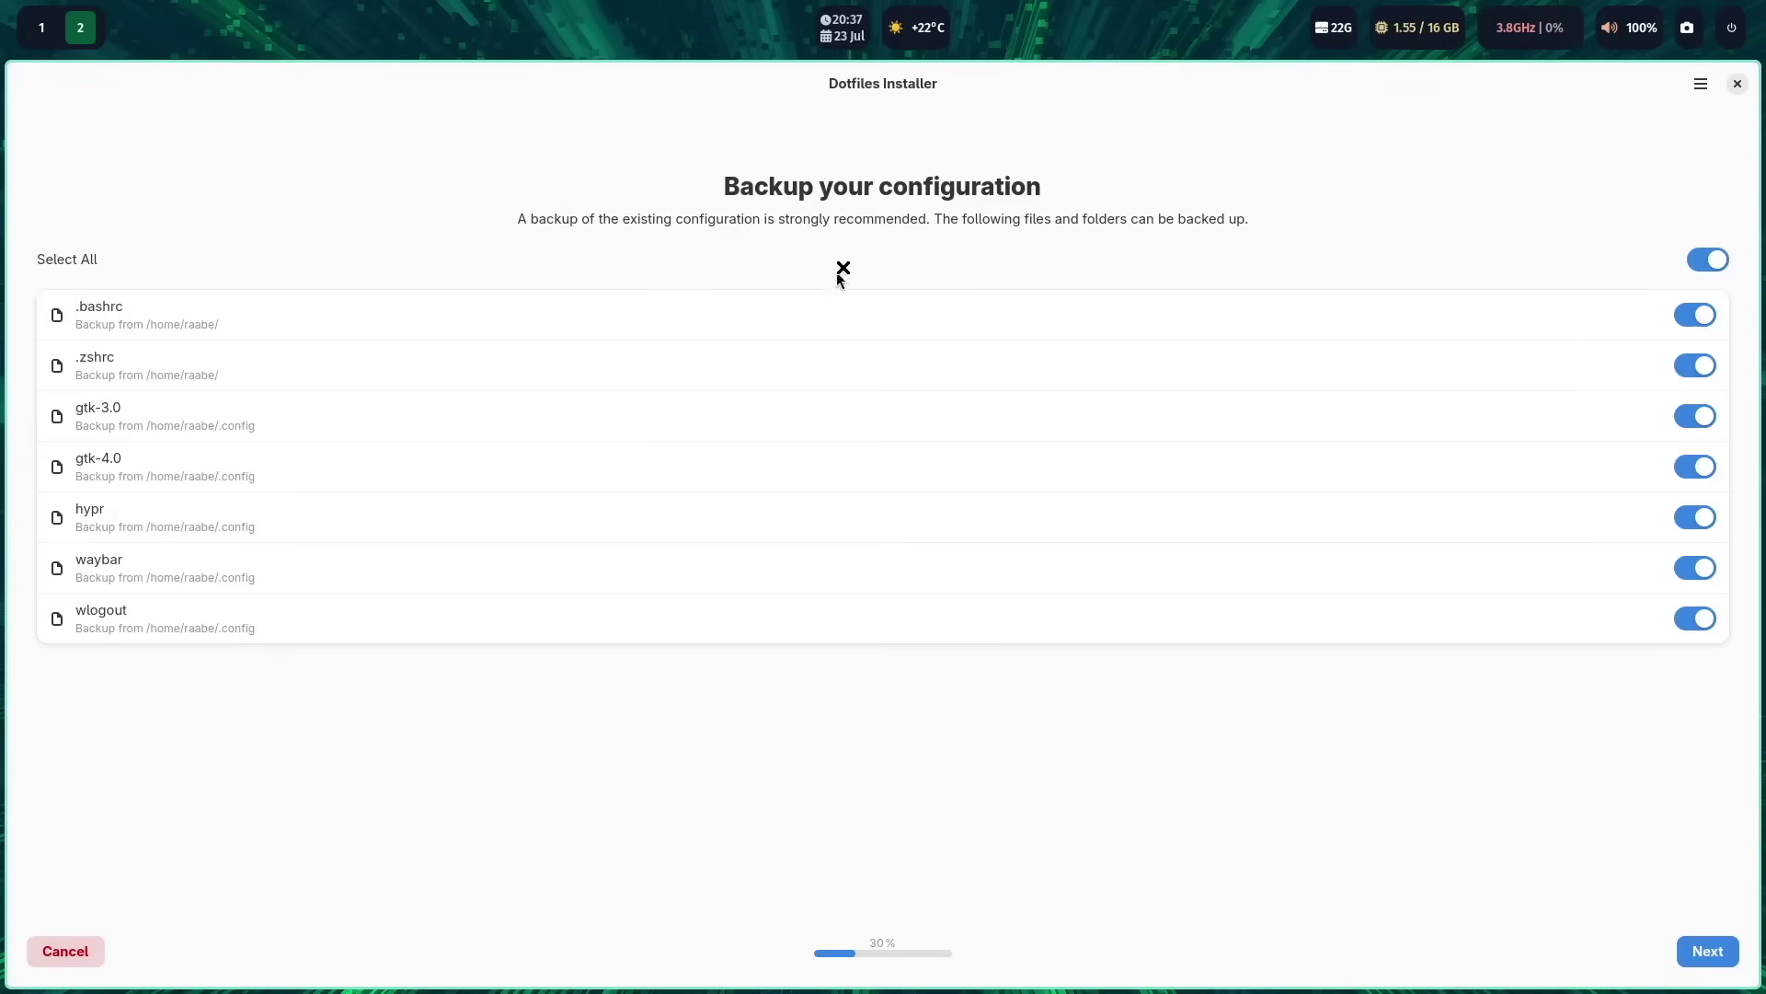
click(1711, 955)
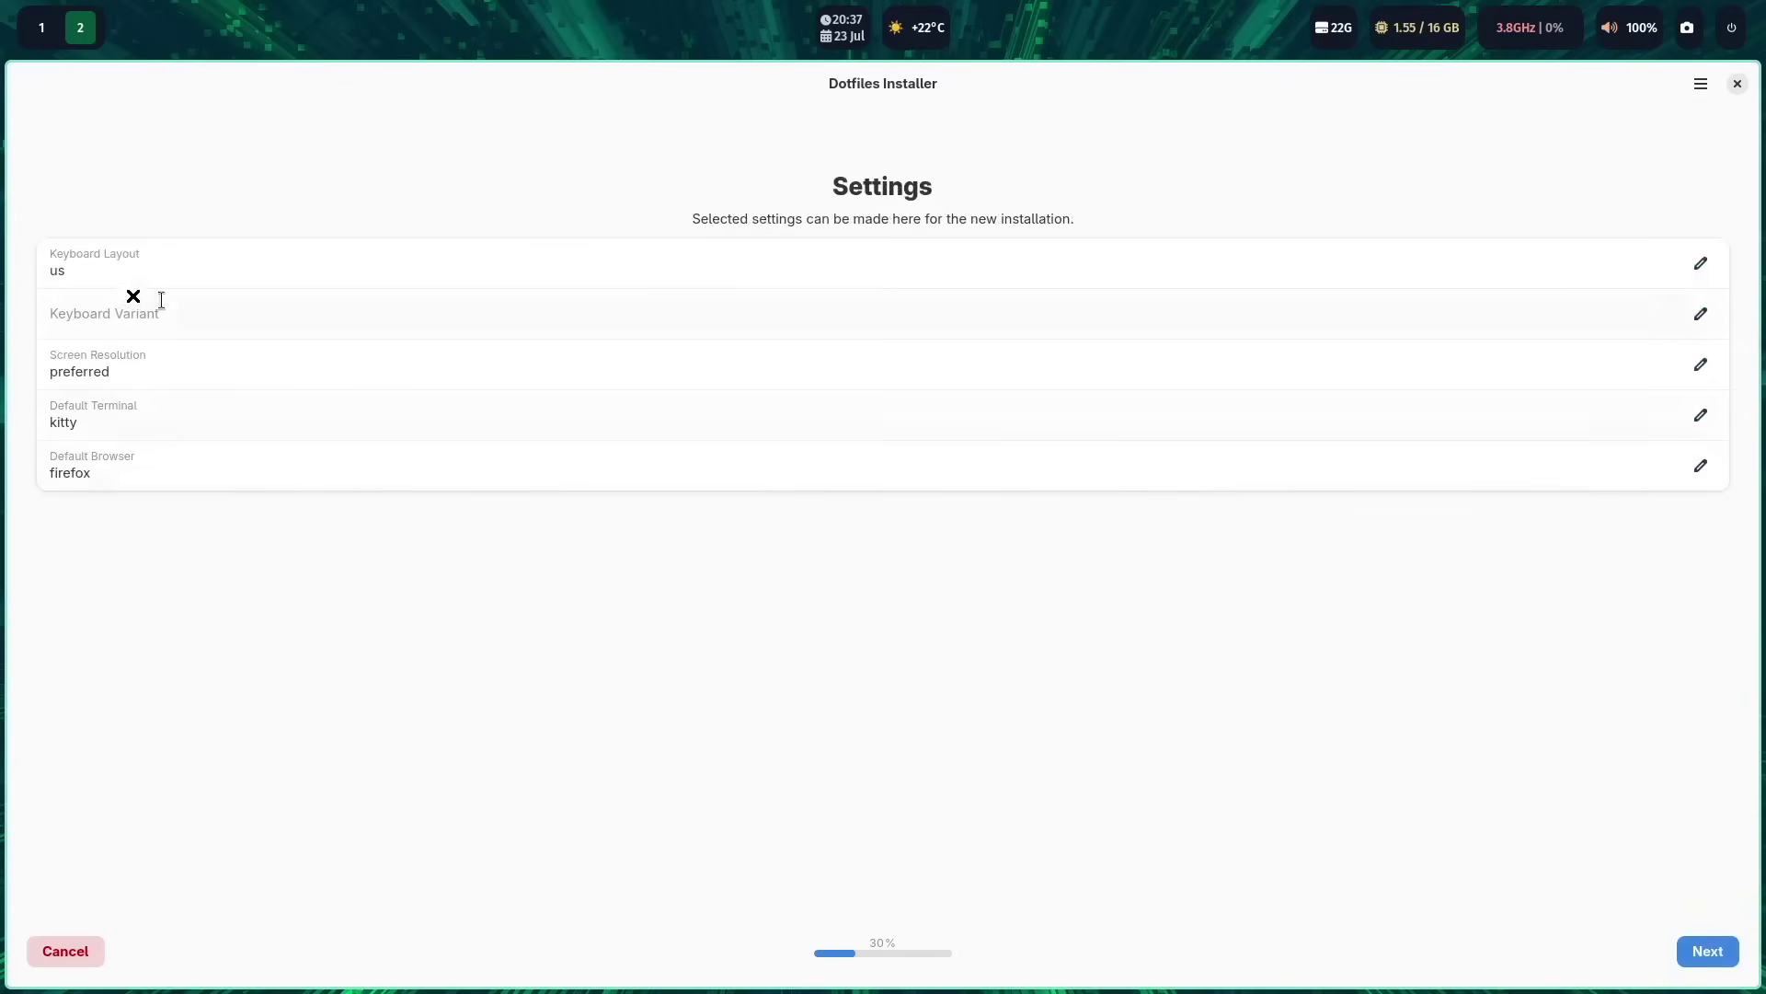
click(197, 275)
key(BackSpace)
key(BackSpace)
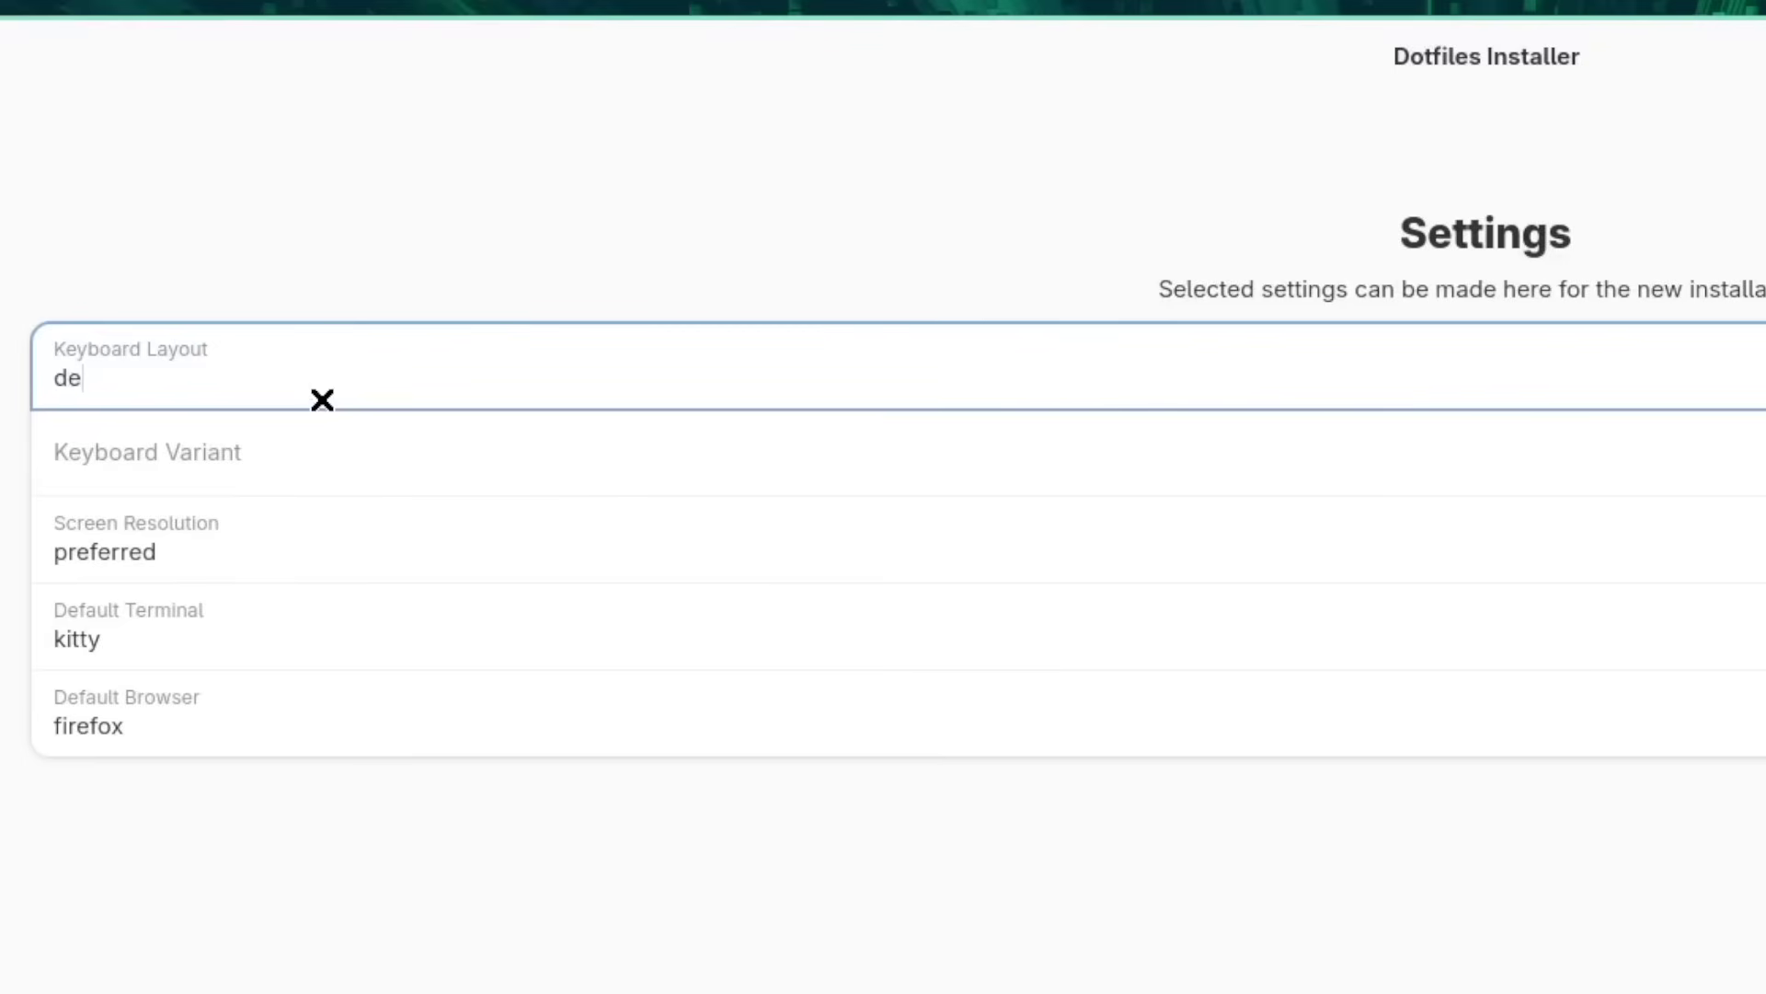
click(214, 571)
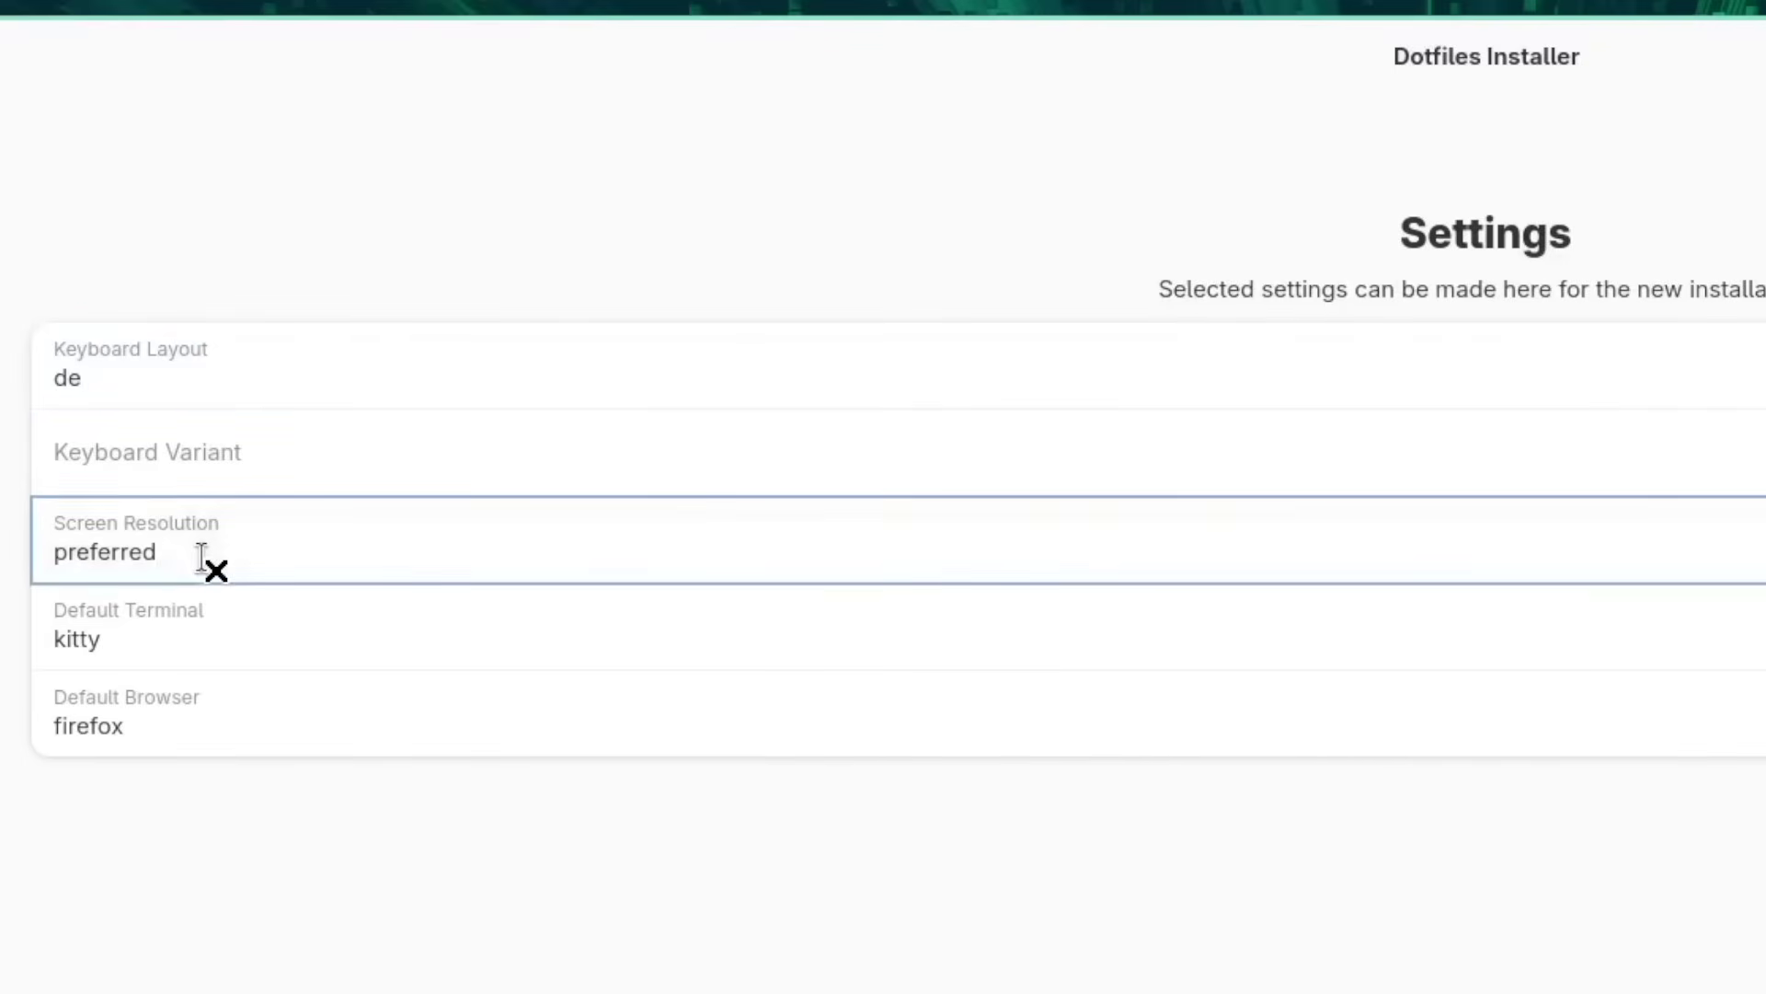
key(BackSpace)
key(BackSpace)
key(BackSpace)
key(BackSpace)
key(BackSpace)
key(BackSpace)
key(BackSpace)
key(BackSpace)
key(BackSpace)
text(1920x1080)
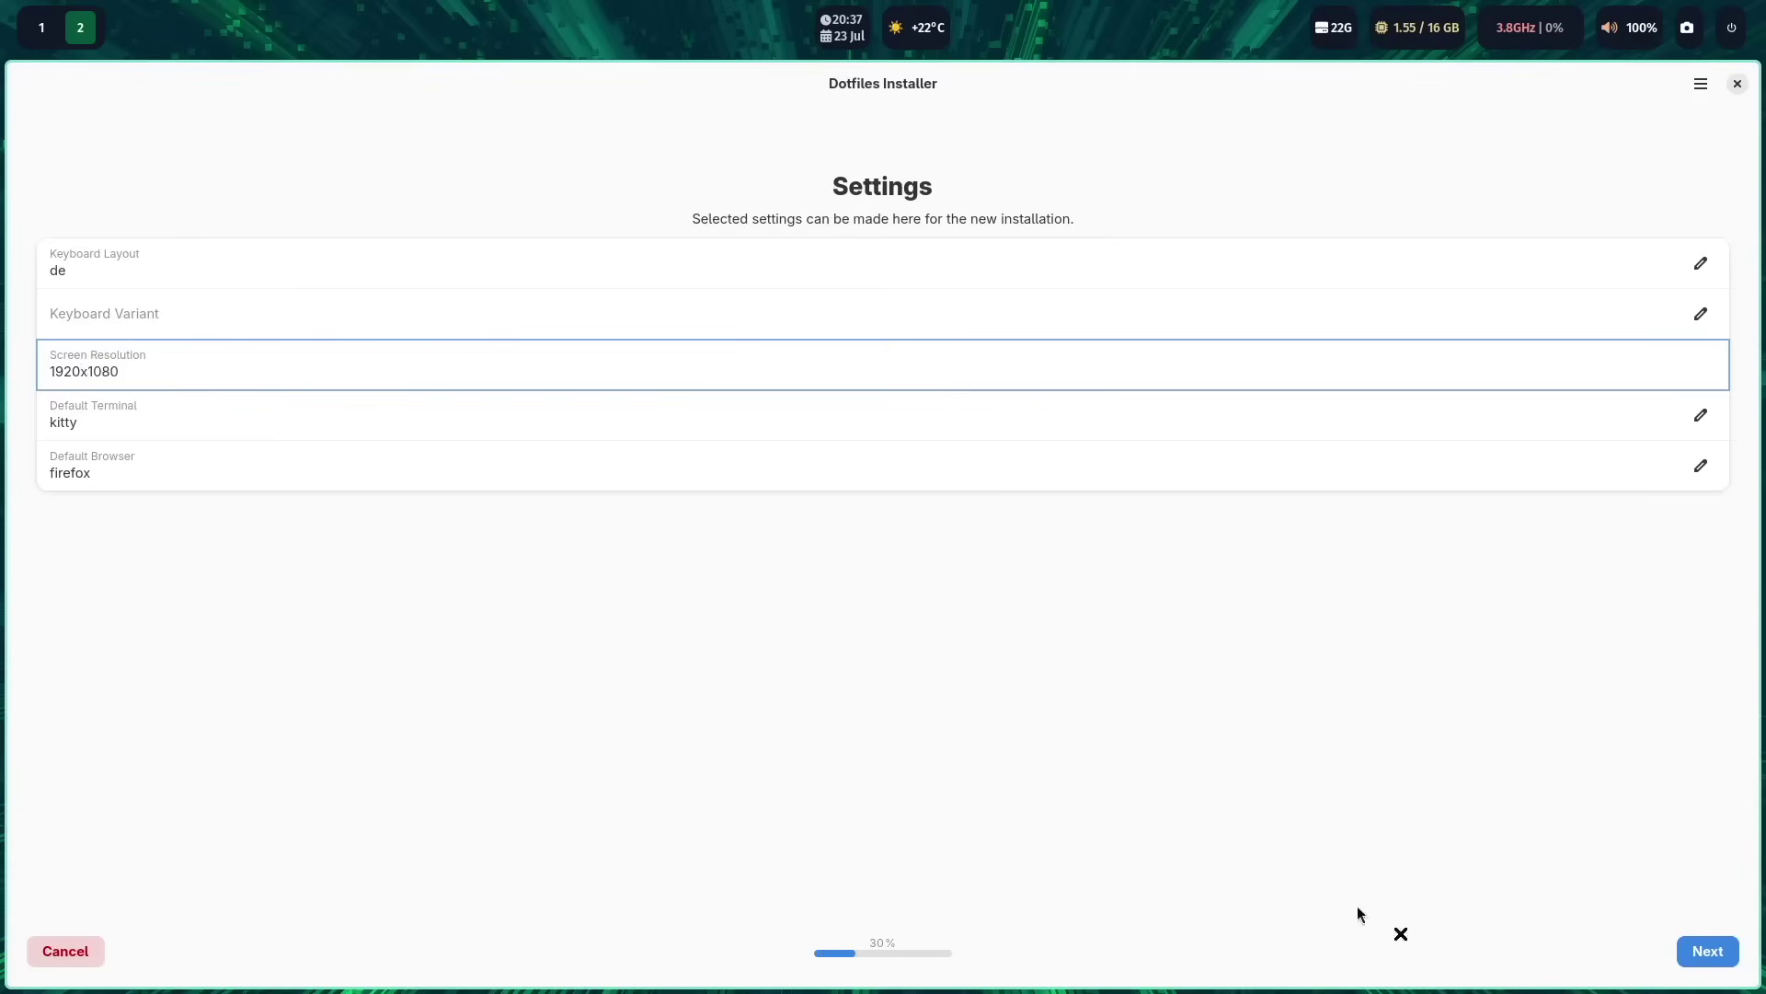
click(1706, 957)
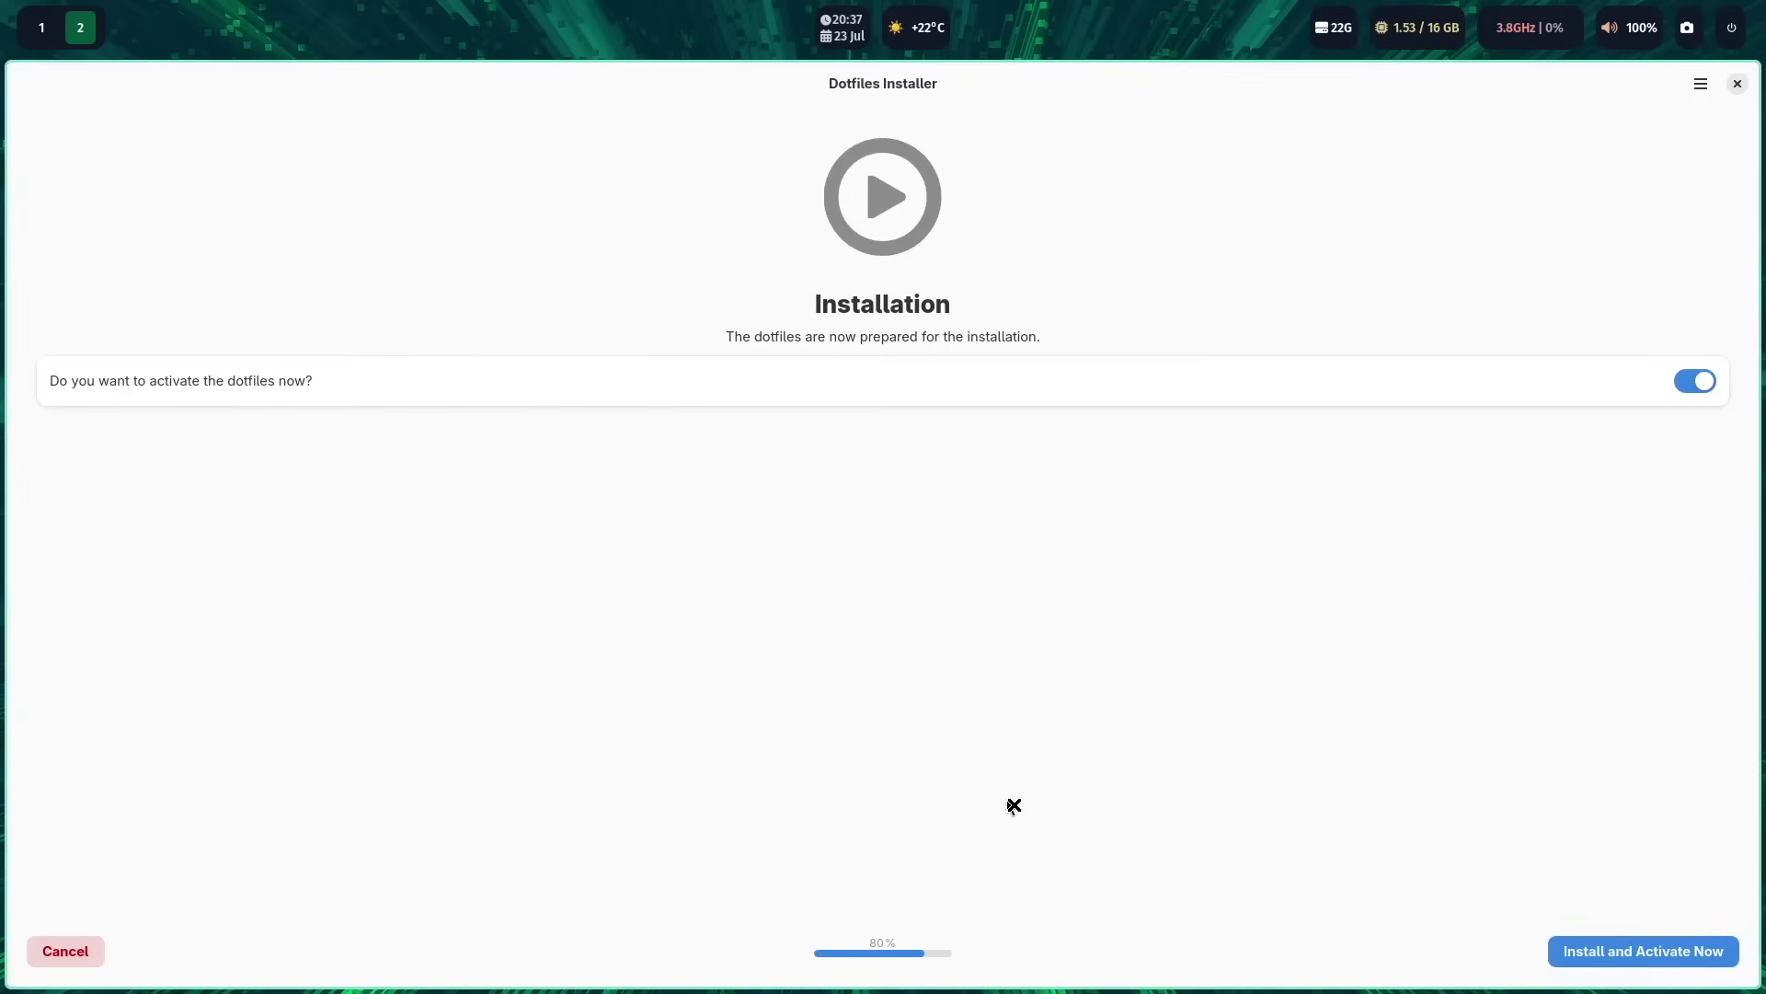
Run Install and Activate Now, then open the top-bar power menu once installation completes
click(1644, 955)
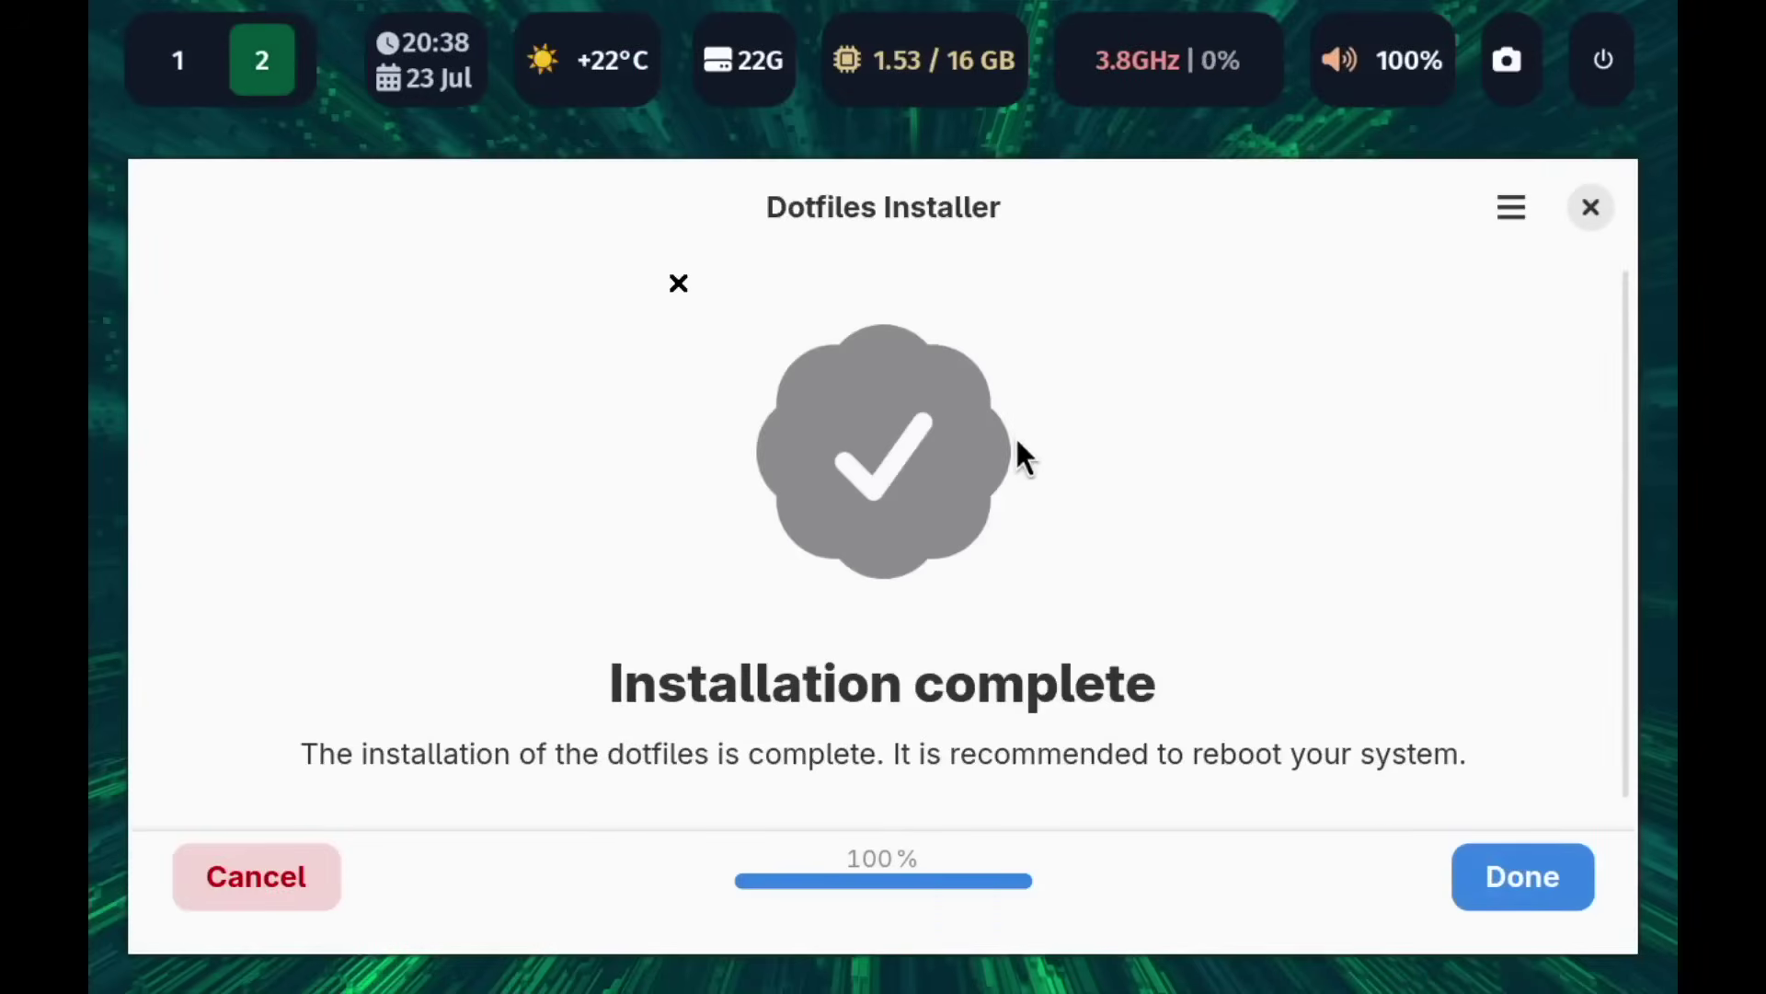
click(1605, 72)
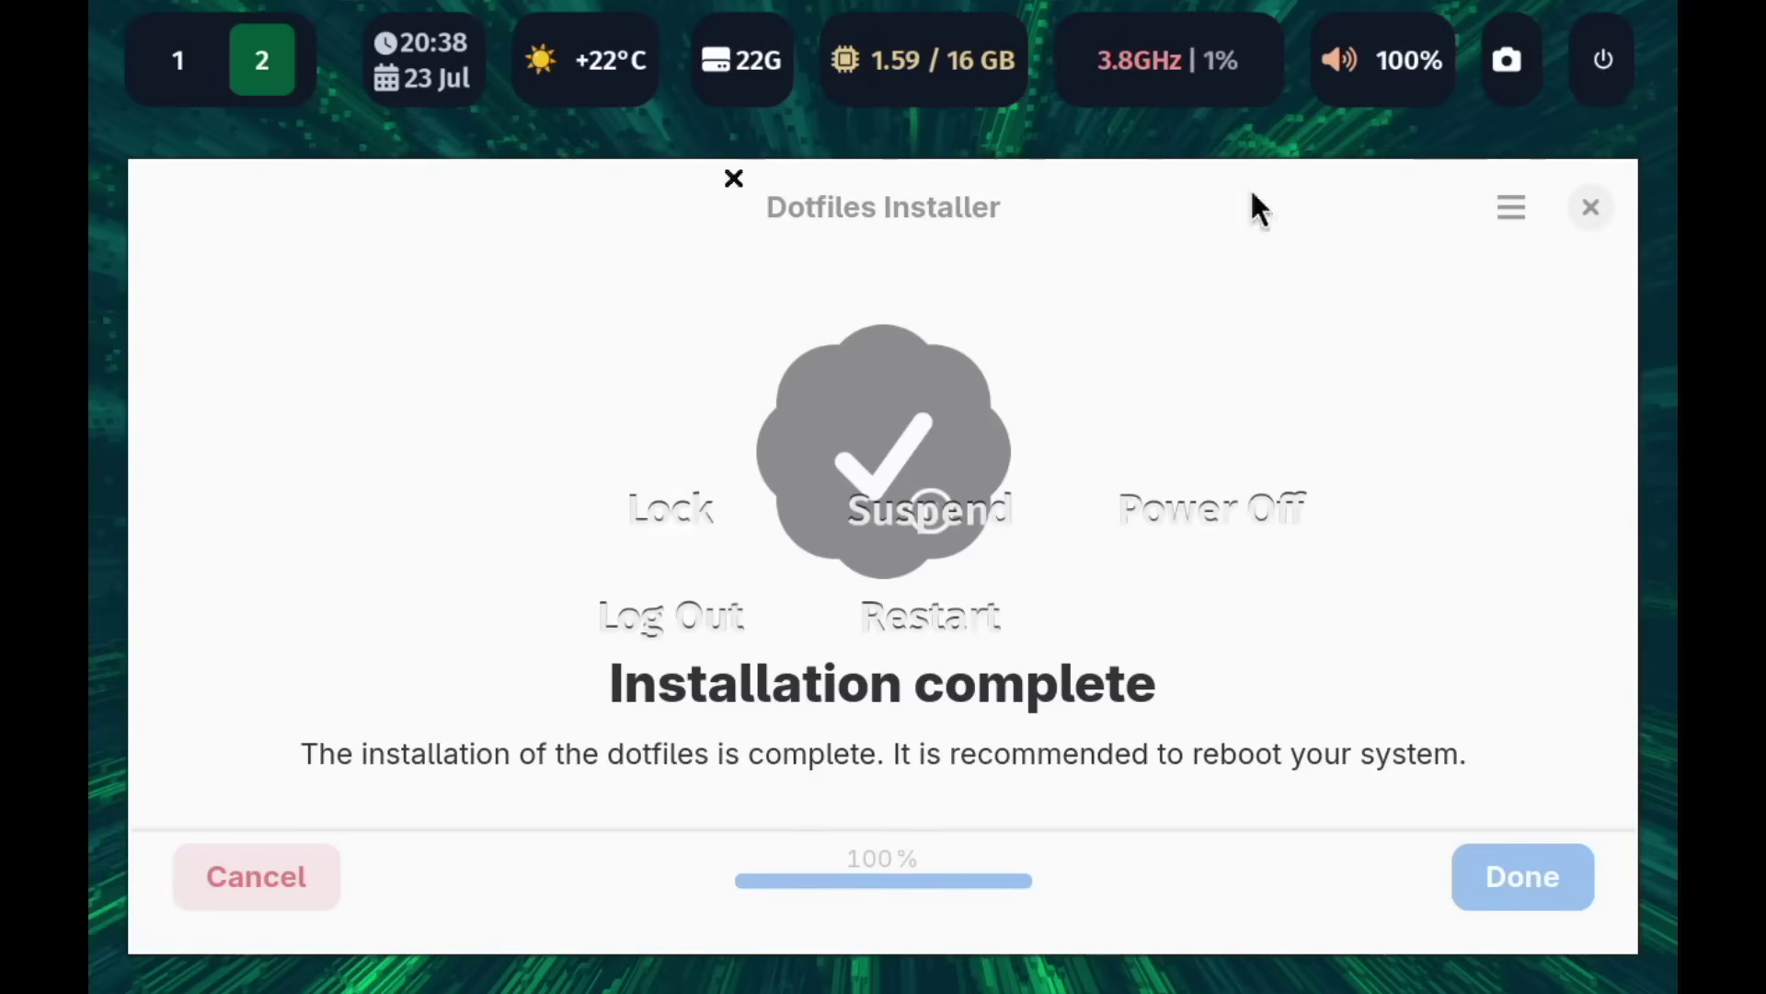
Restart the VM, boot CachyOS Linux from GRUB and log into Hyprland with the account password
click(916, 622)
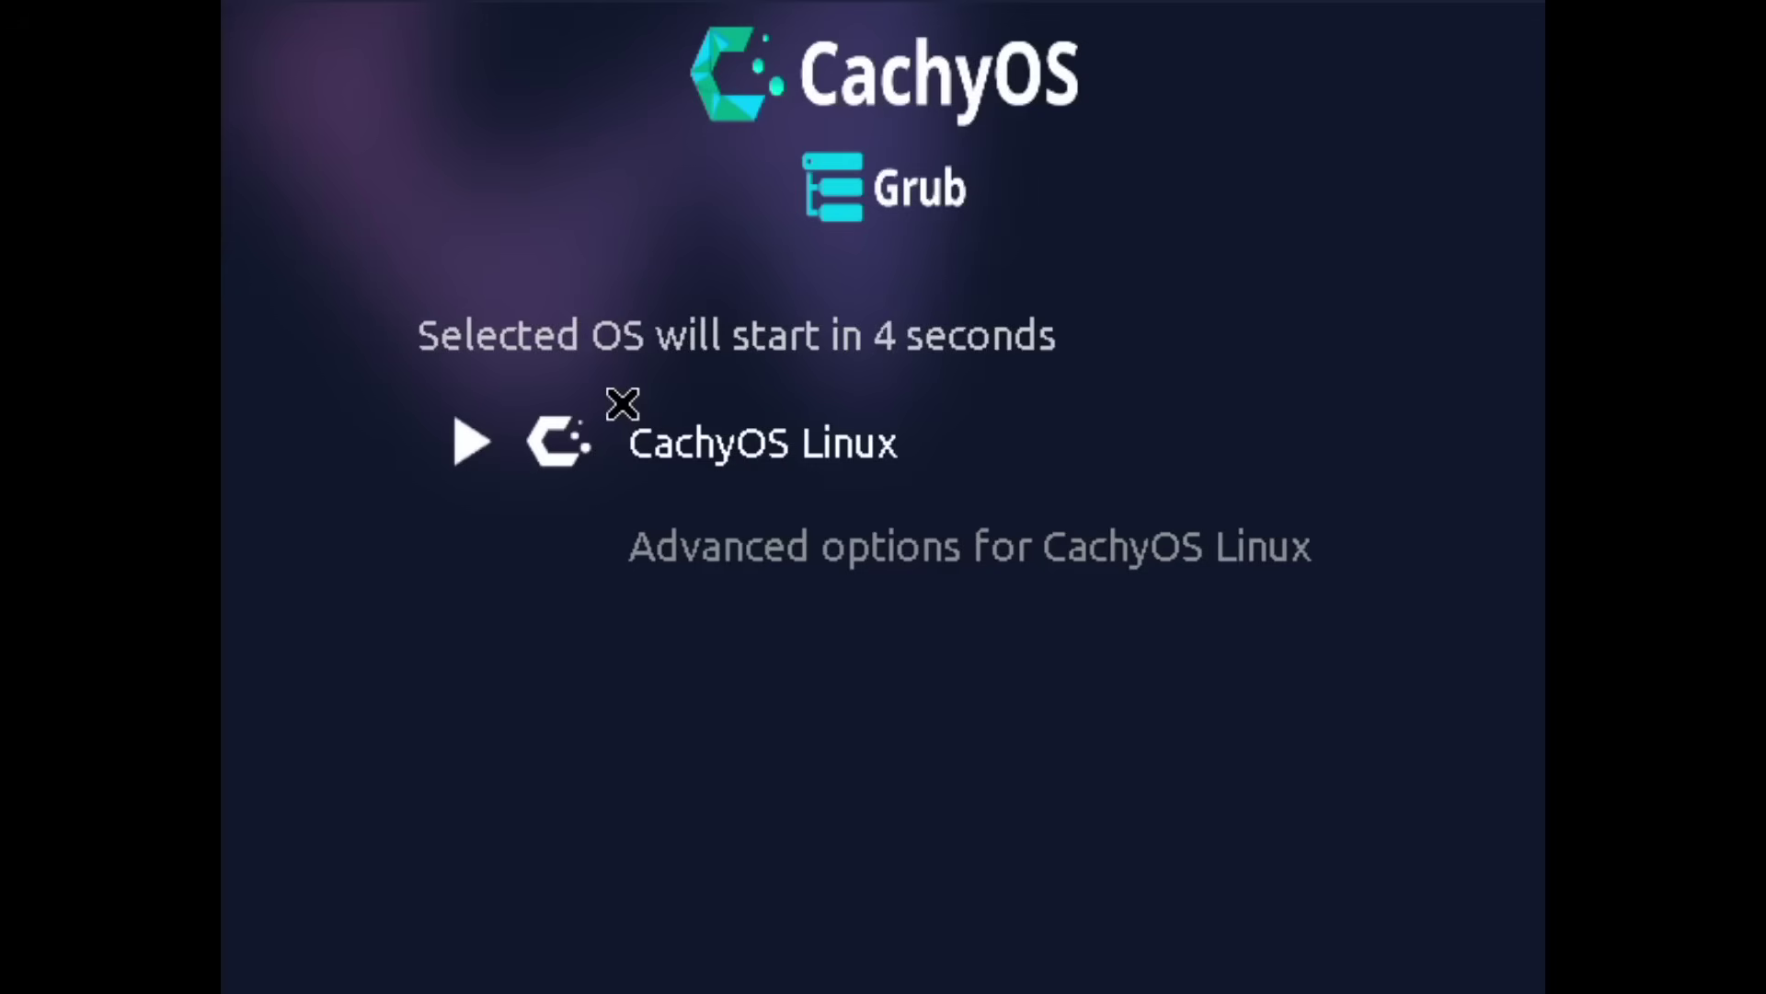
key(Return)
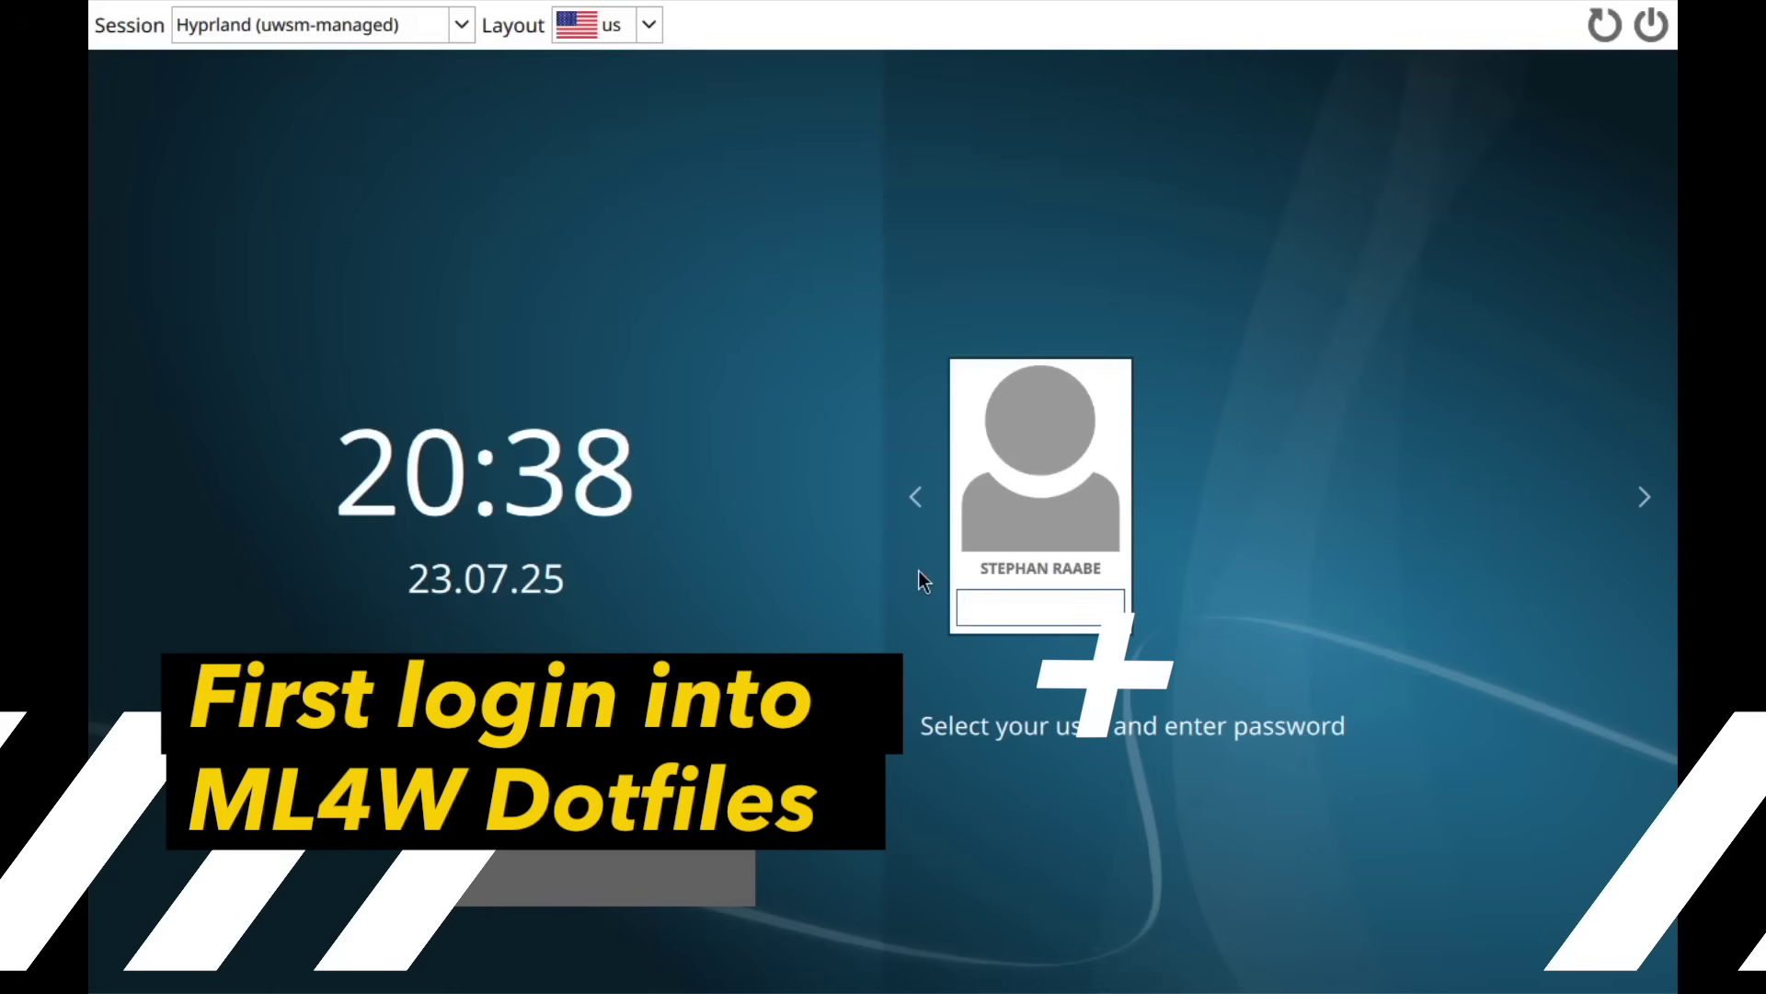
text(******)
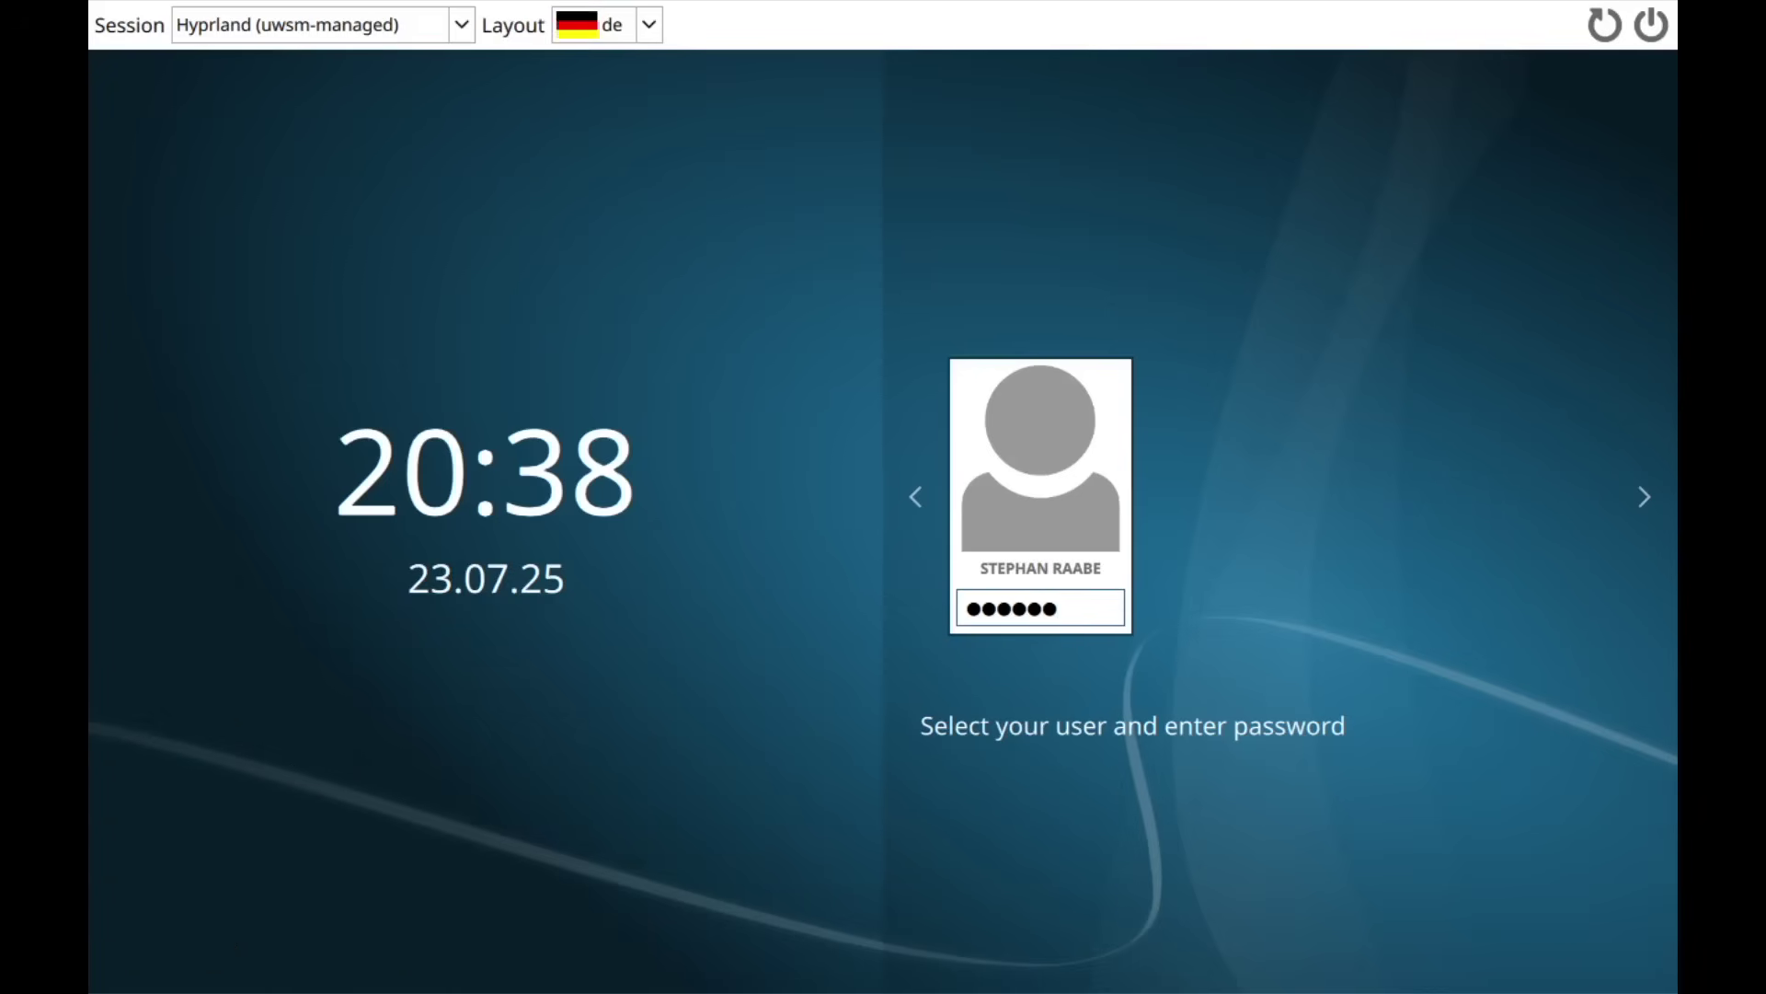
key(Return)
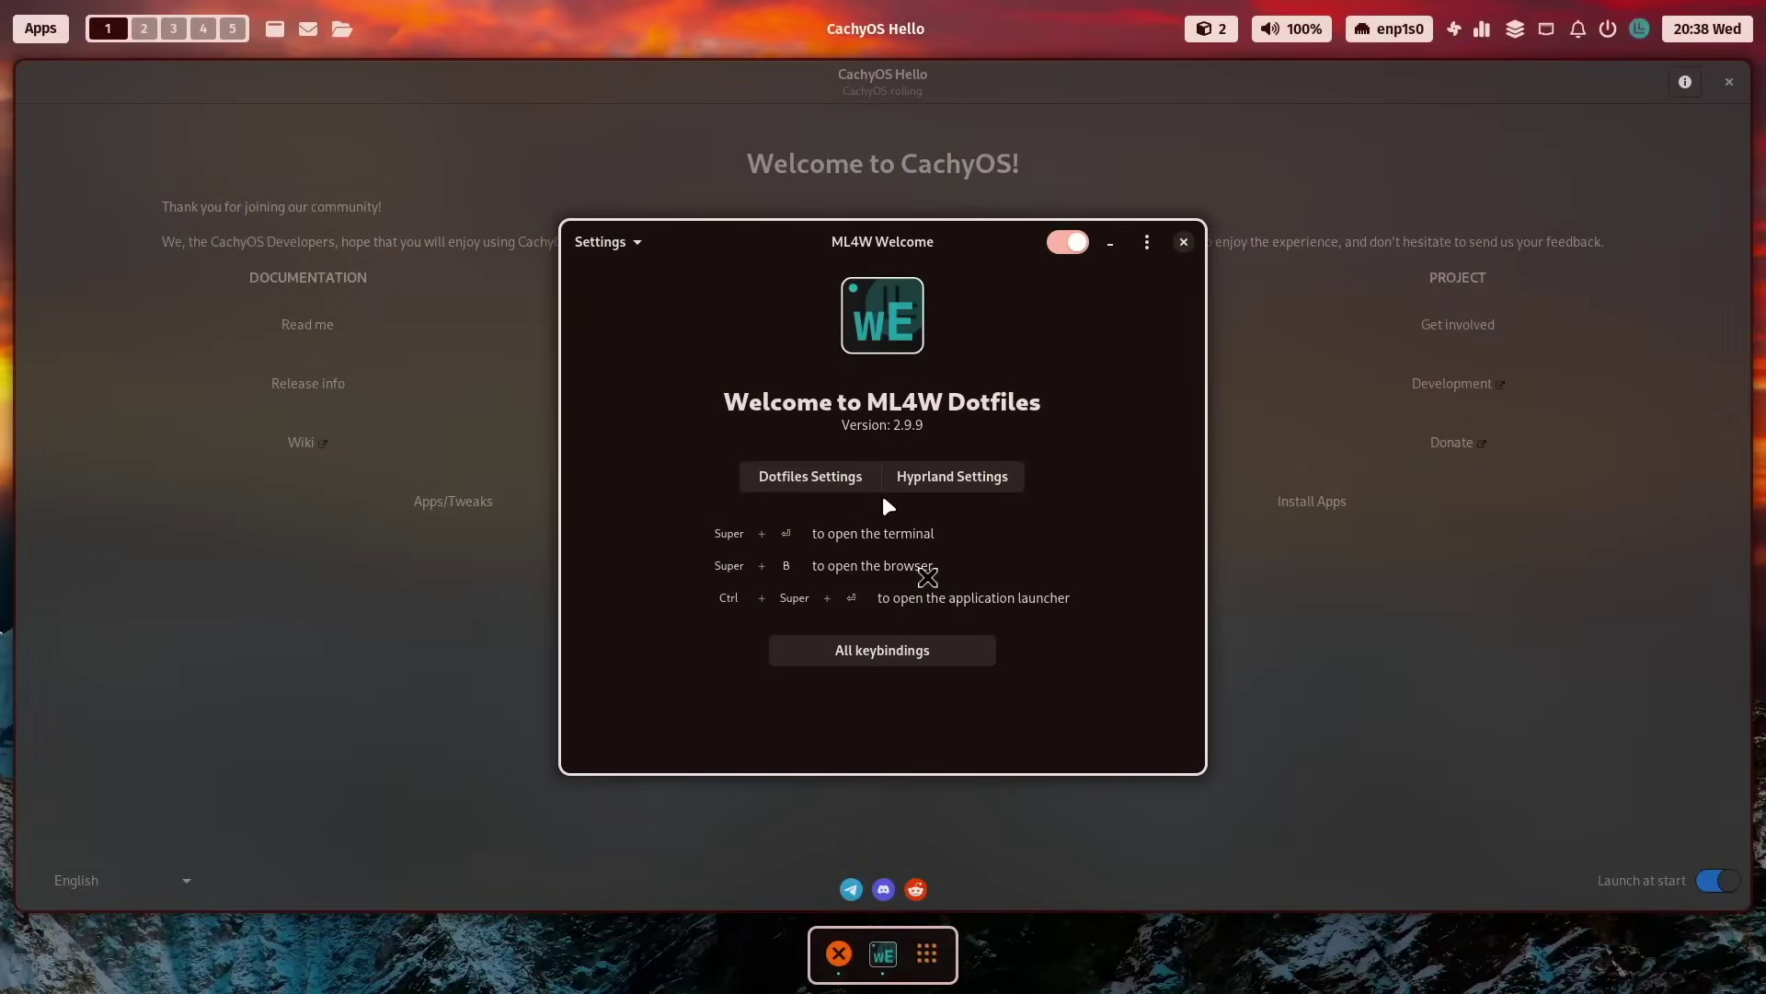
Close the ML4W Welcome and CachyOS Hello windows, then open and close a kitty terminal
click(1185, 242)
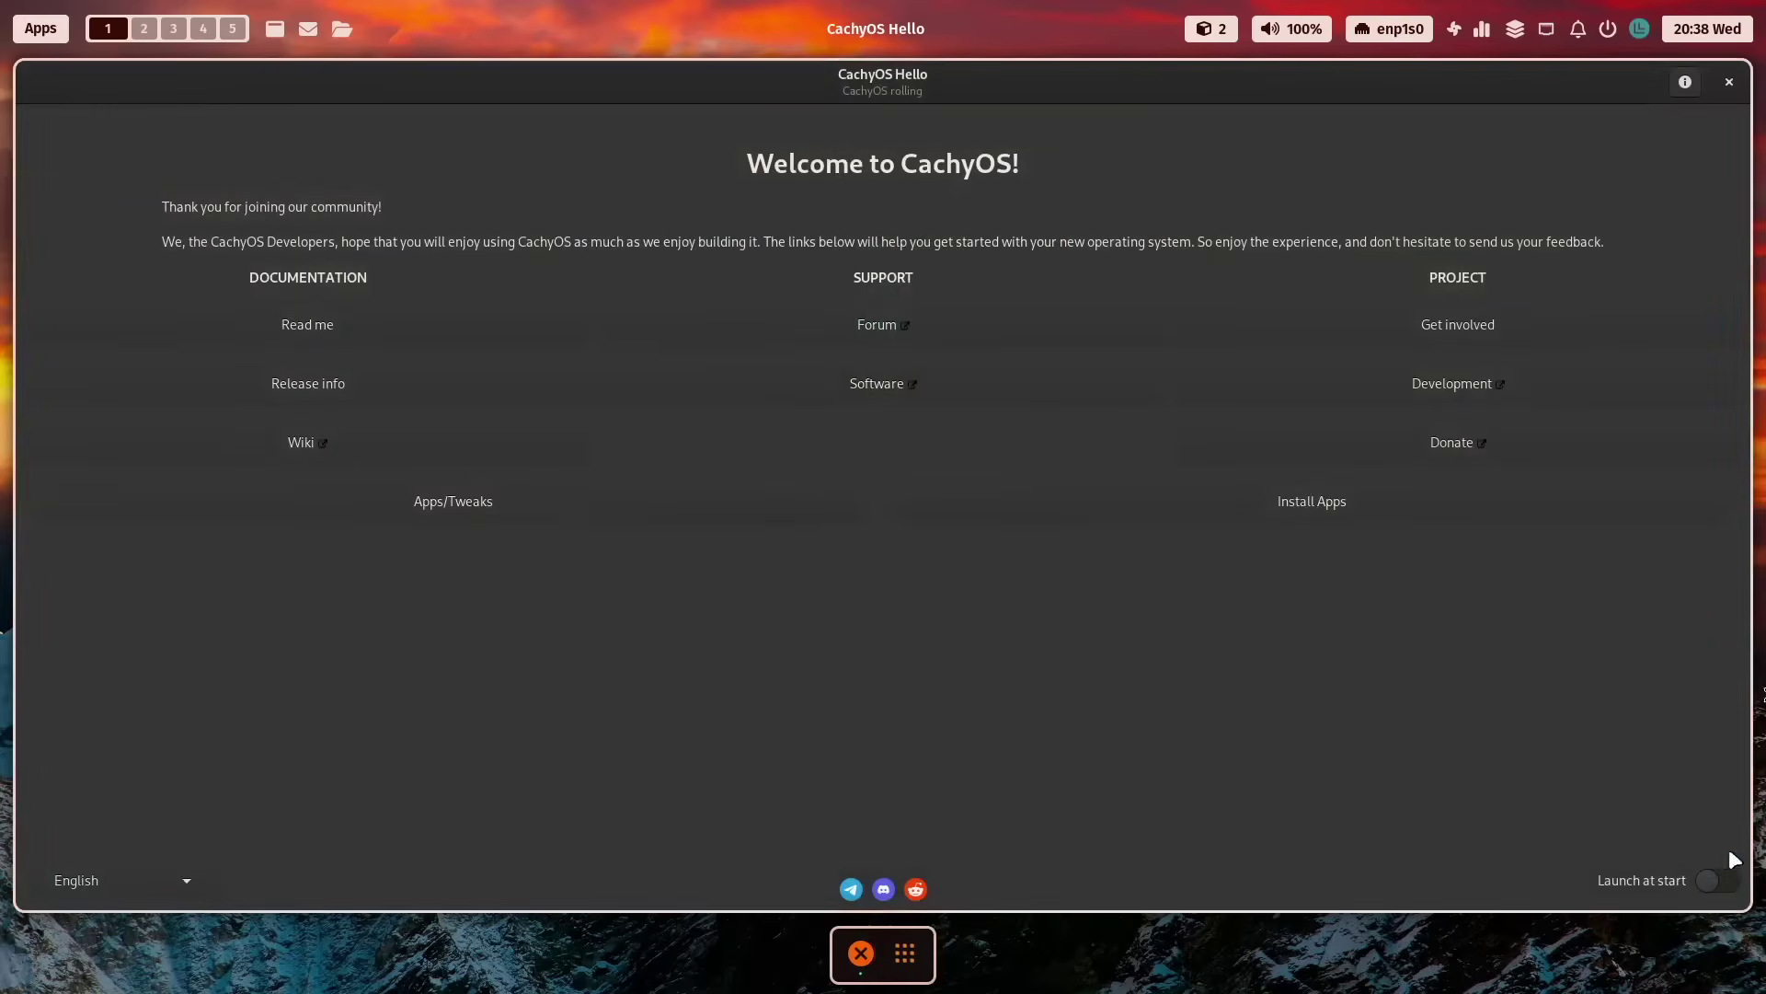
click(1730, 82)
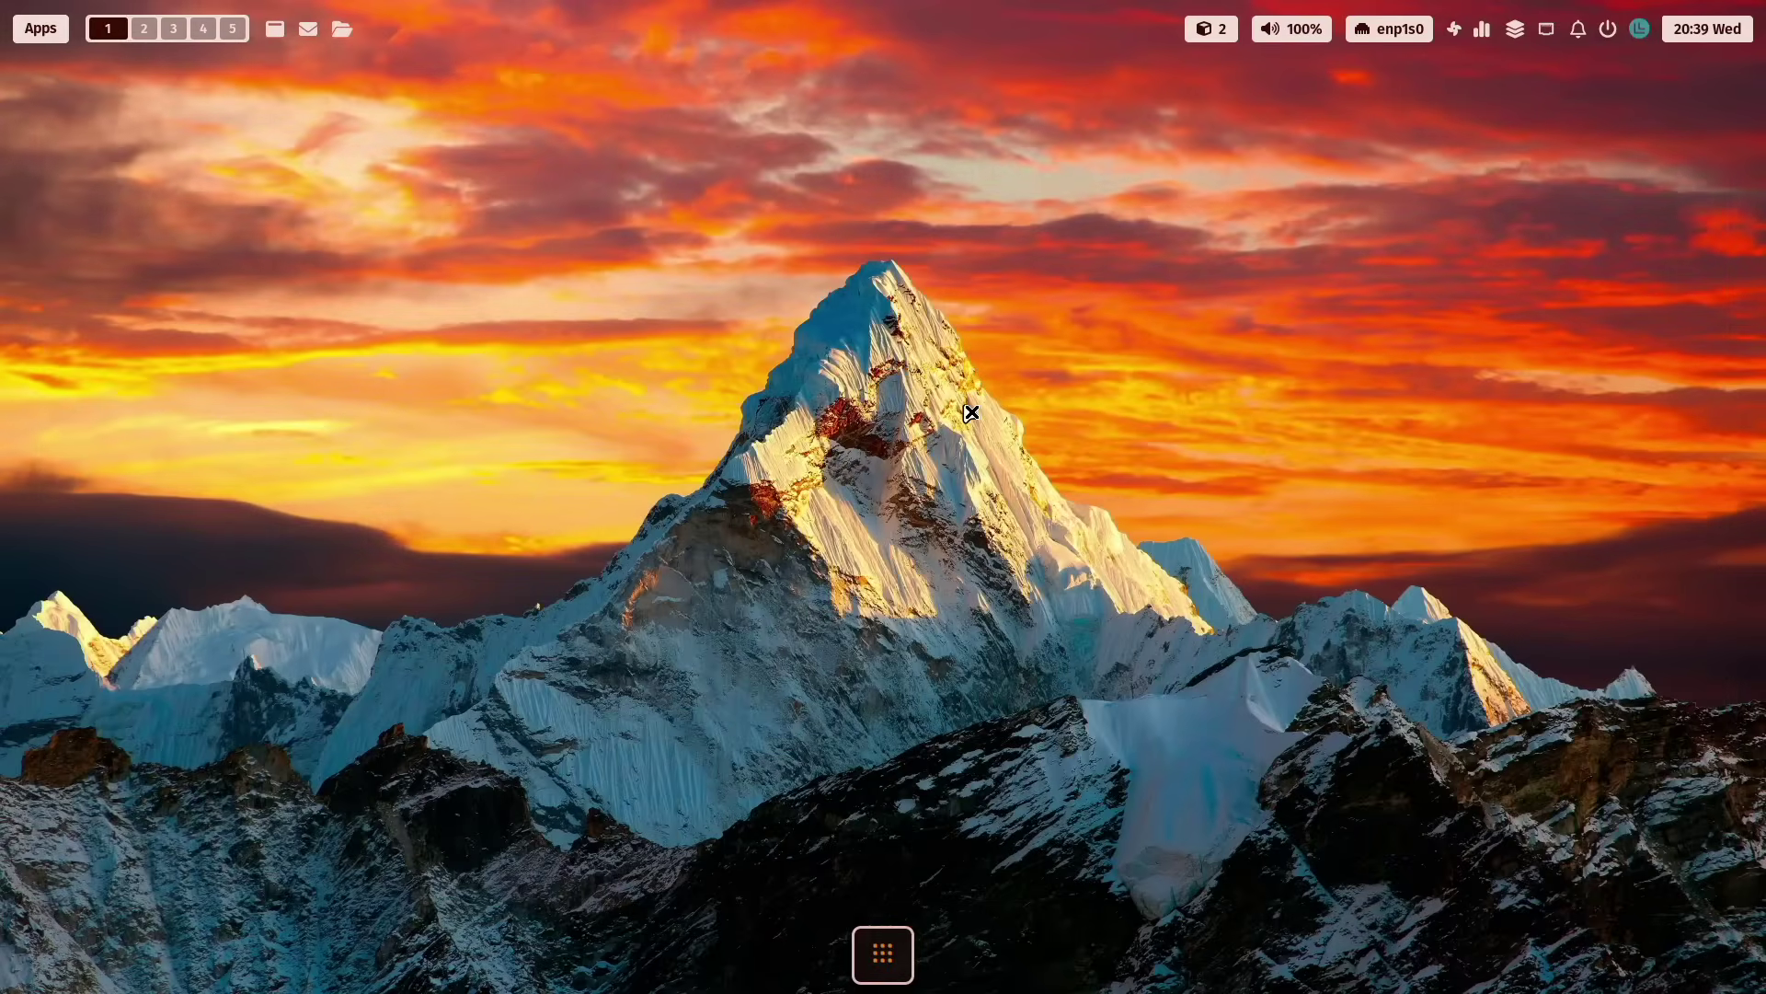
key(super+Return)
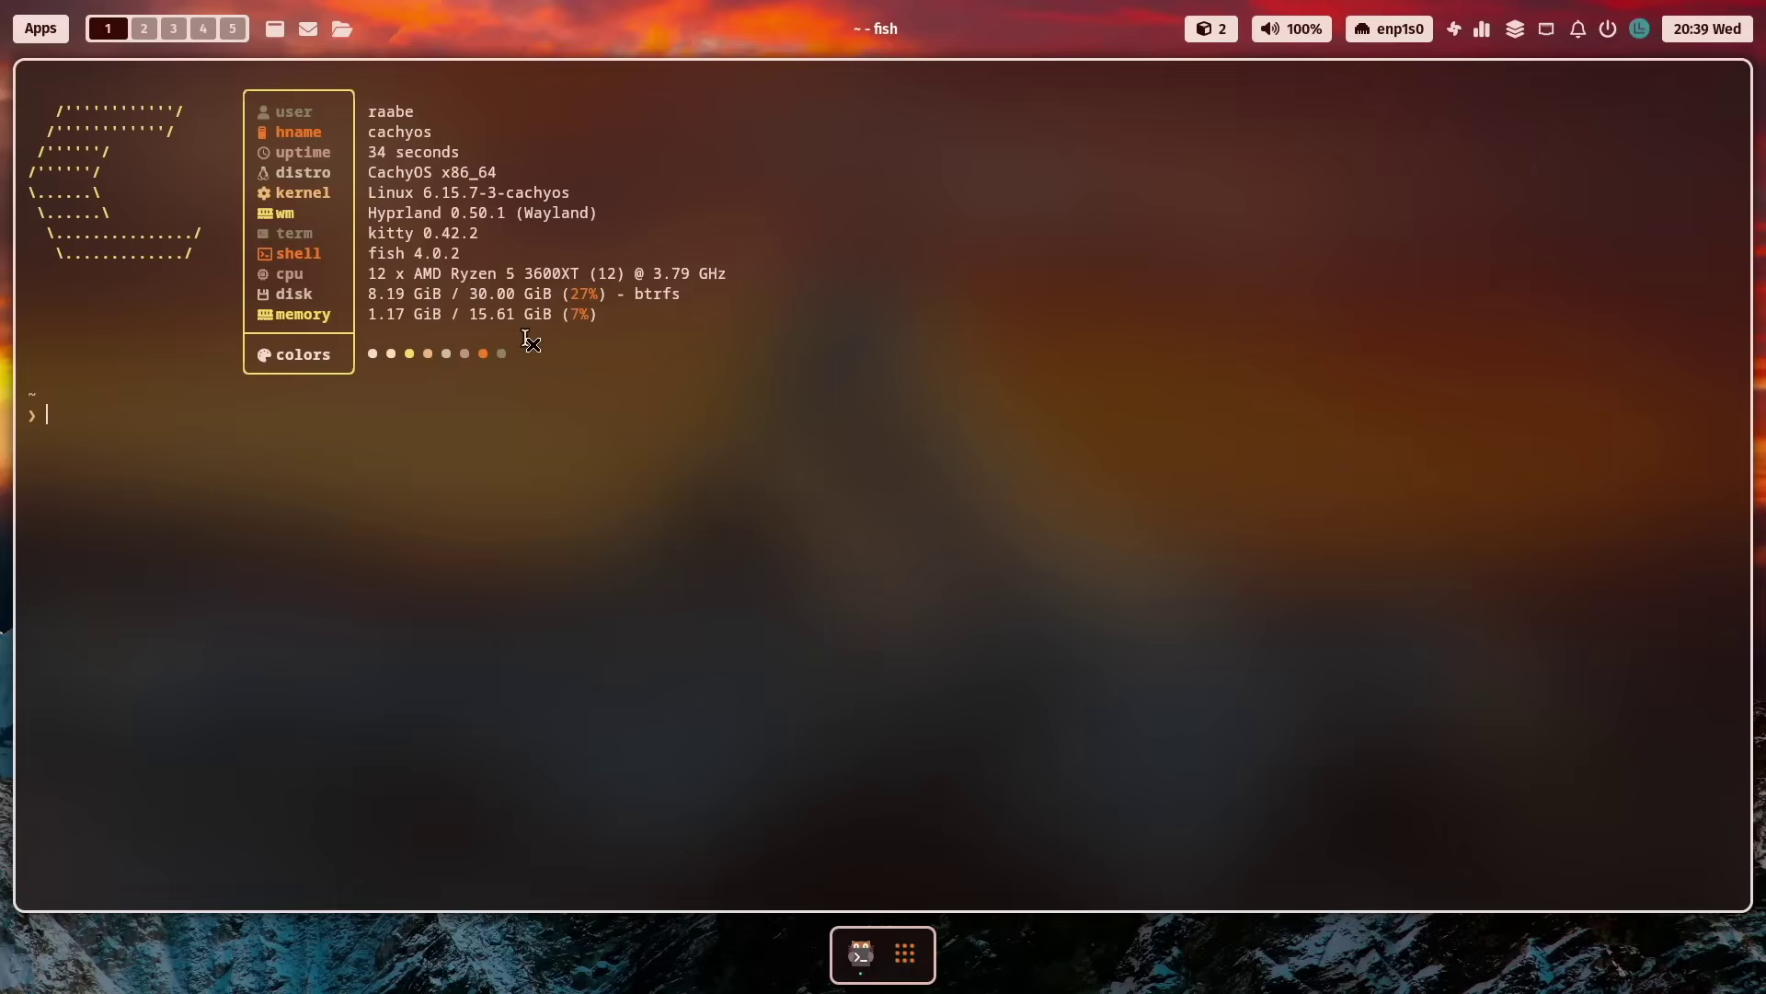
key(super+q)
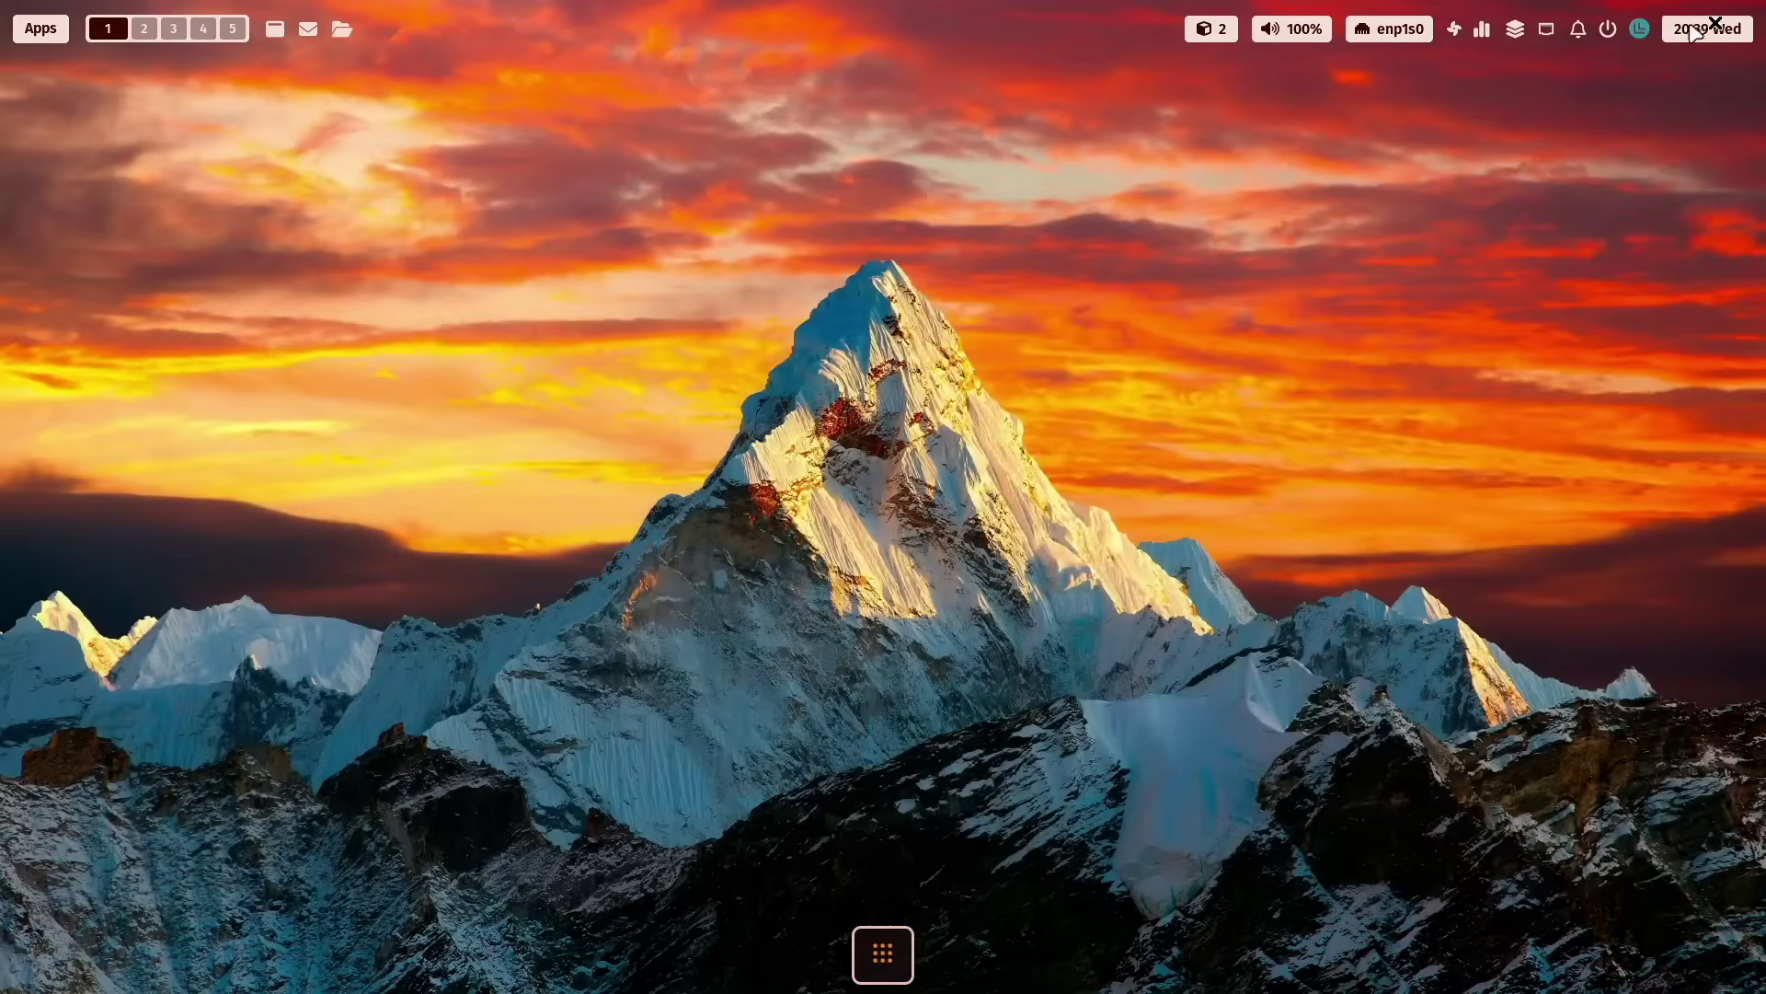
Set the dark foggy building image as wallpaper using the ML4W Sidebar's wallpaper selector
key(super+ctrl+s)
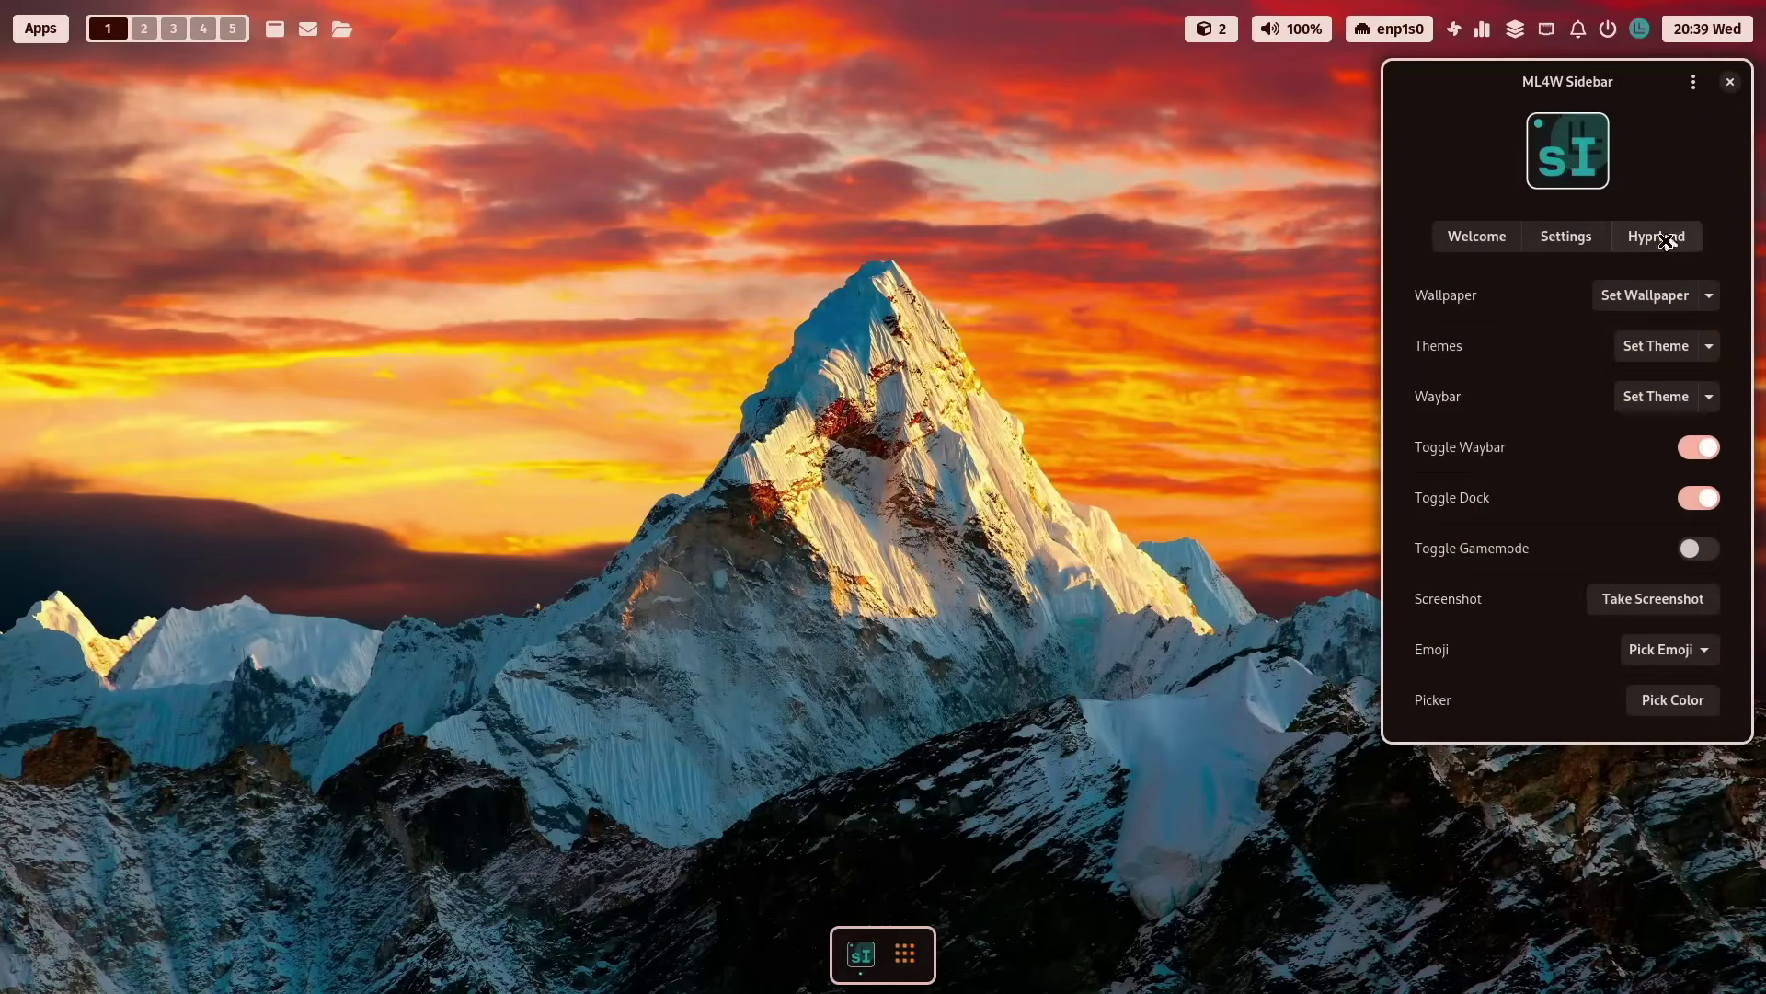
click(1646, 296)
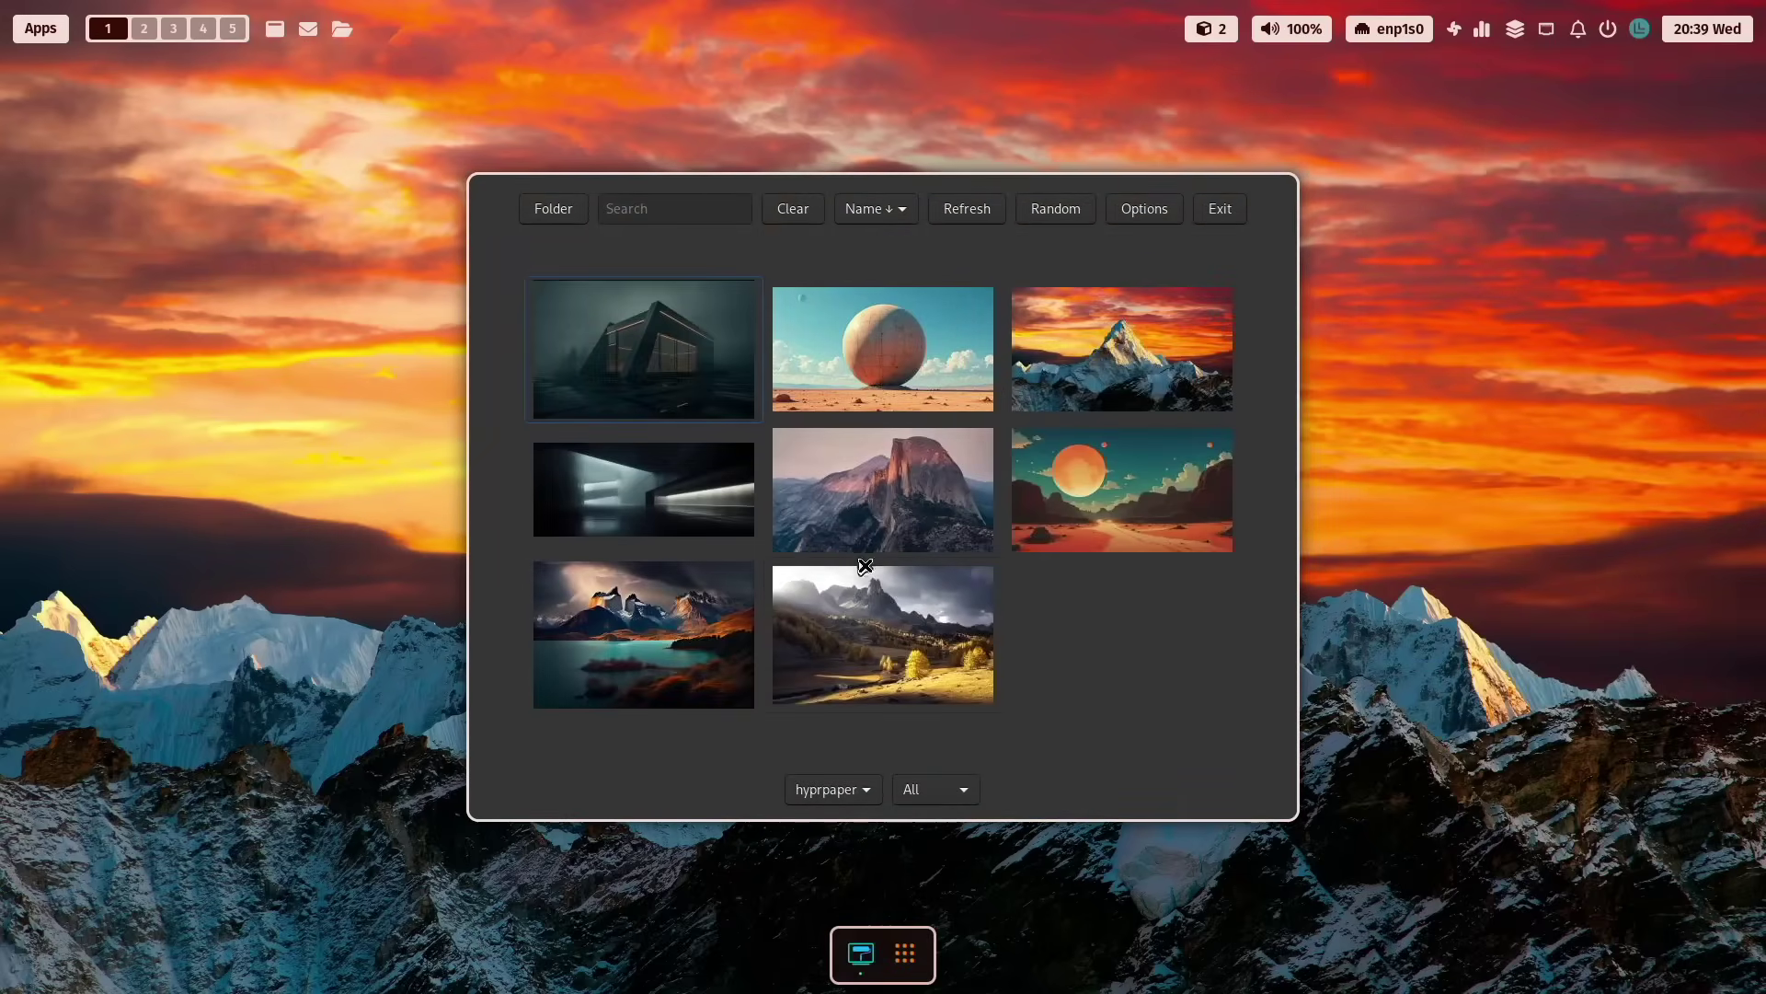
click(644, 352)
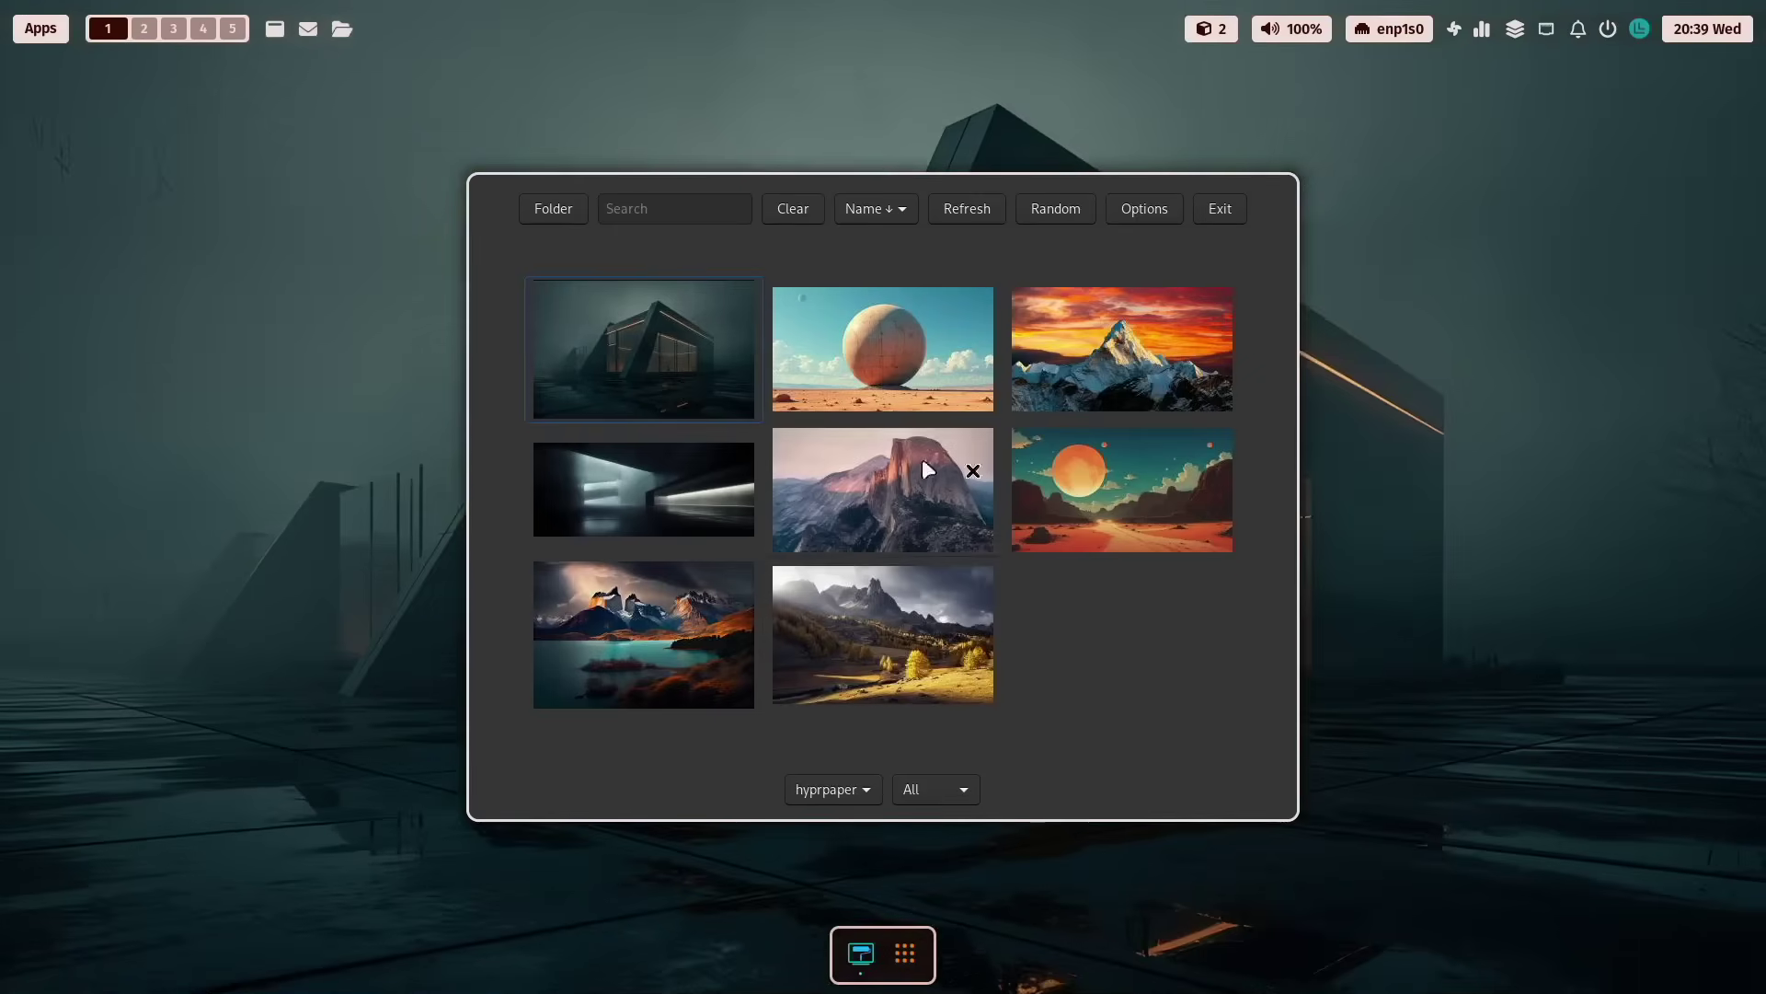
click(1236, 210)
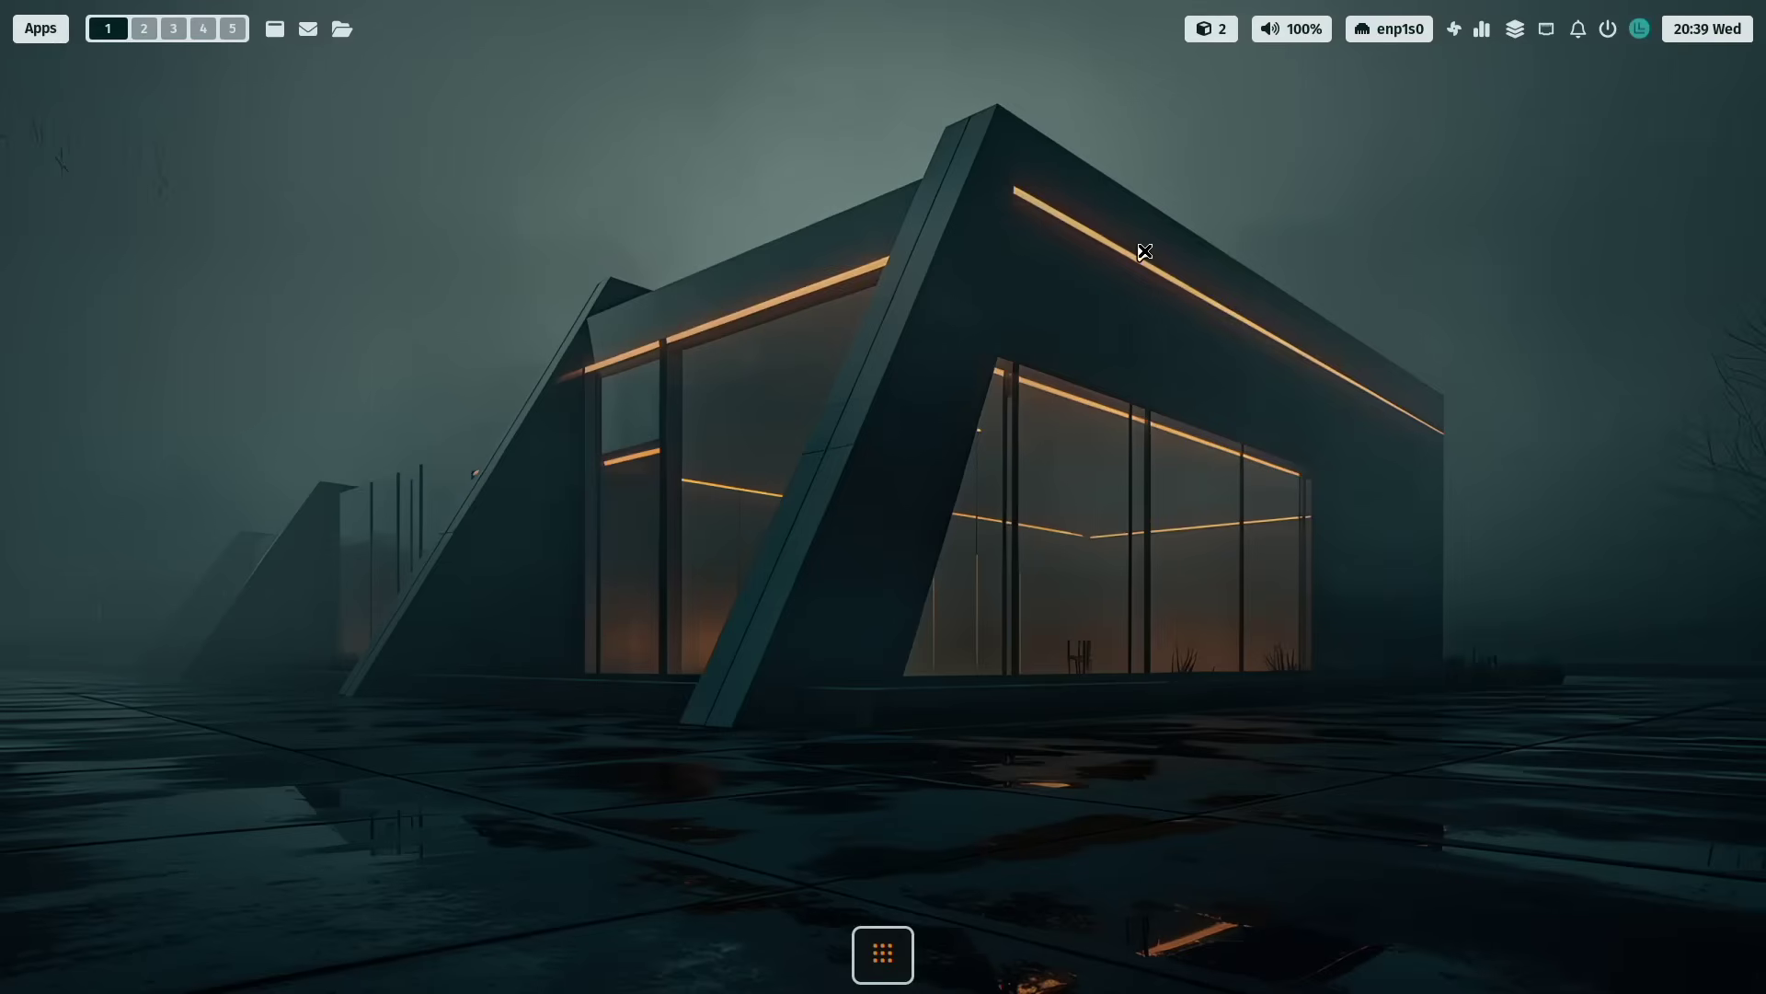
Open the Files manager at Home from the top bar and close it again
click(342, 29)
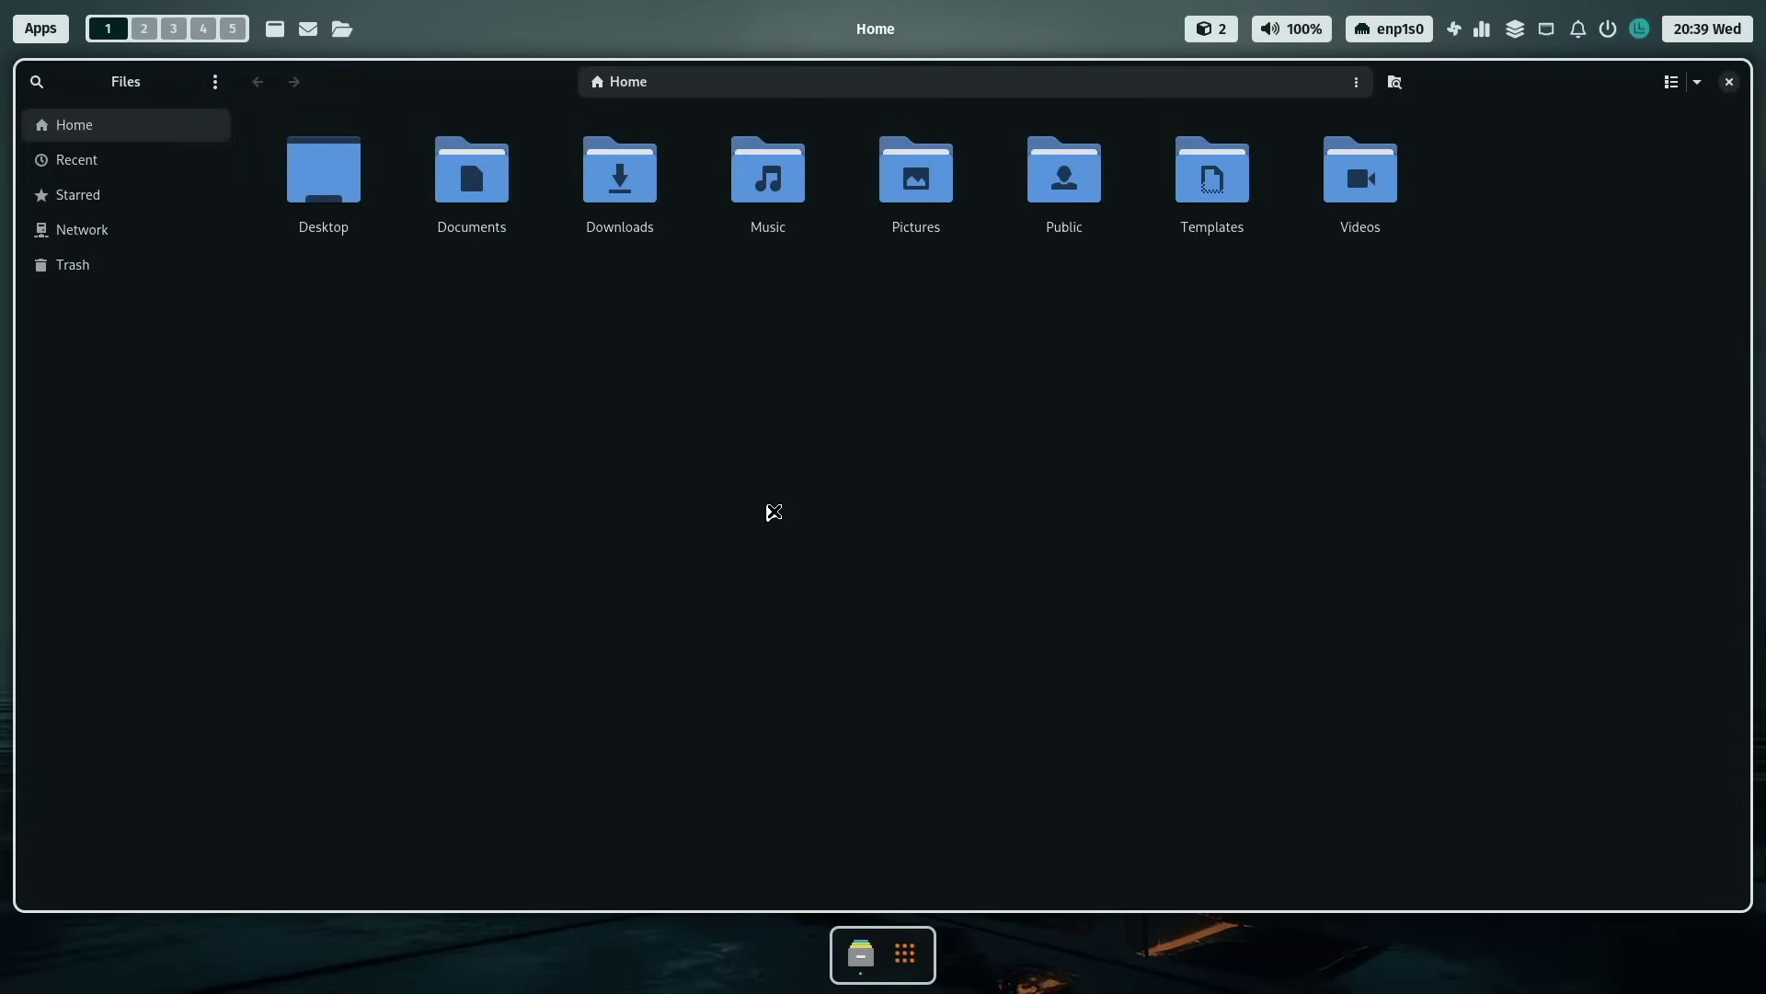
key(ctrl+w)
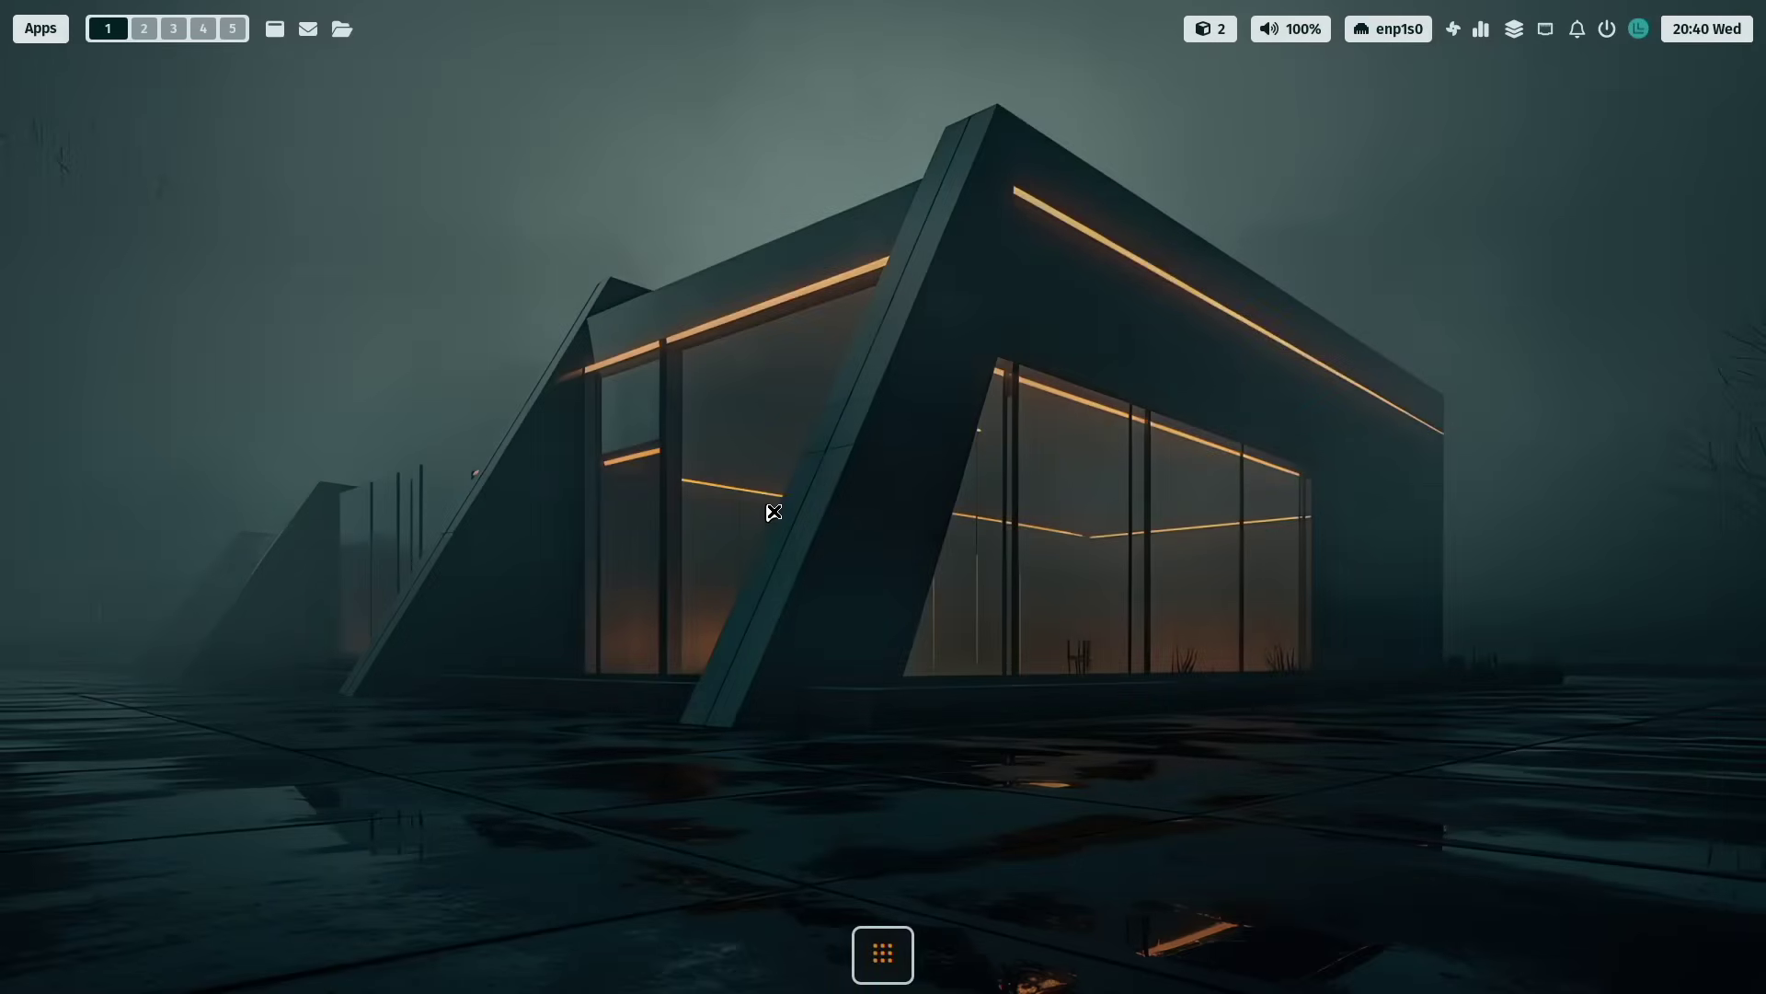
key(super)
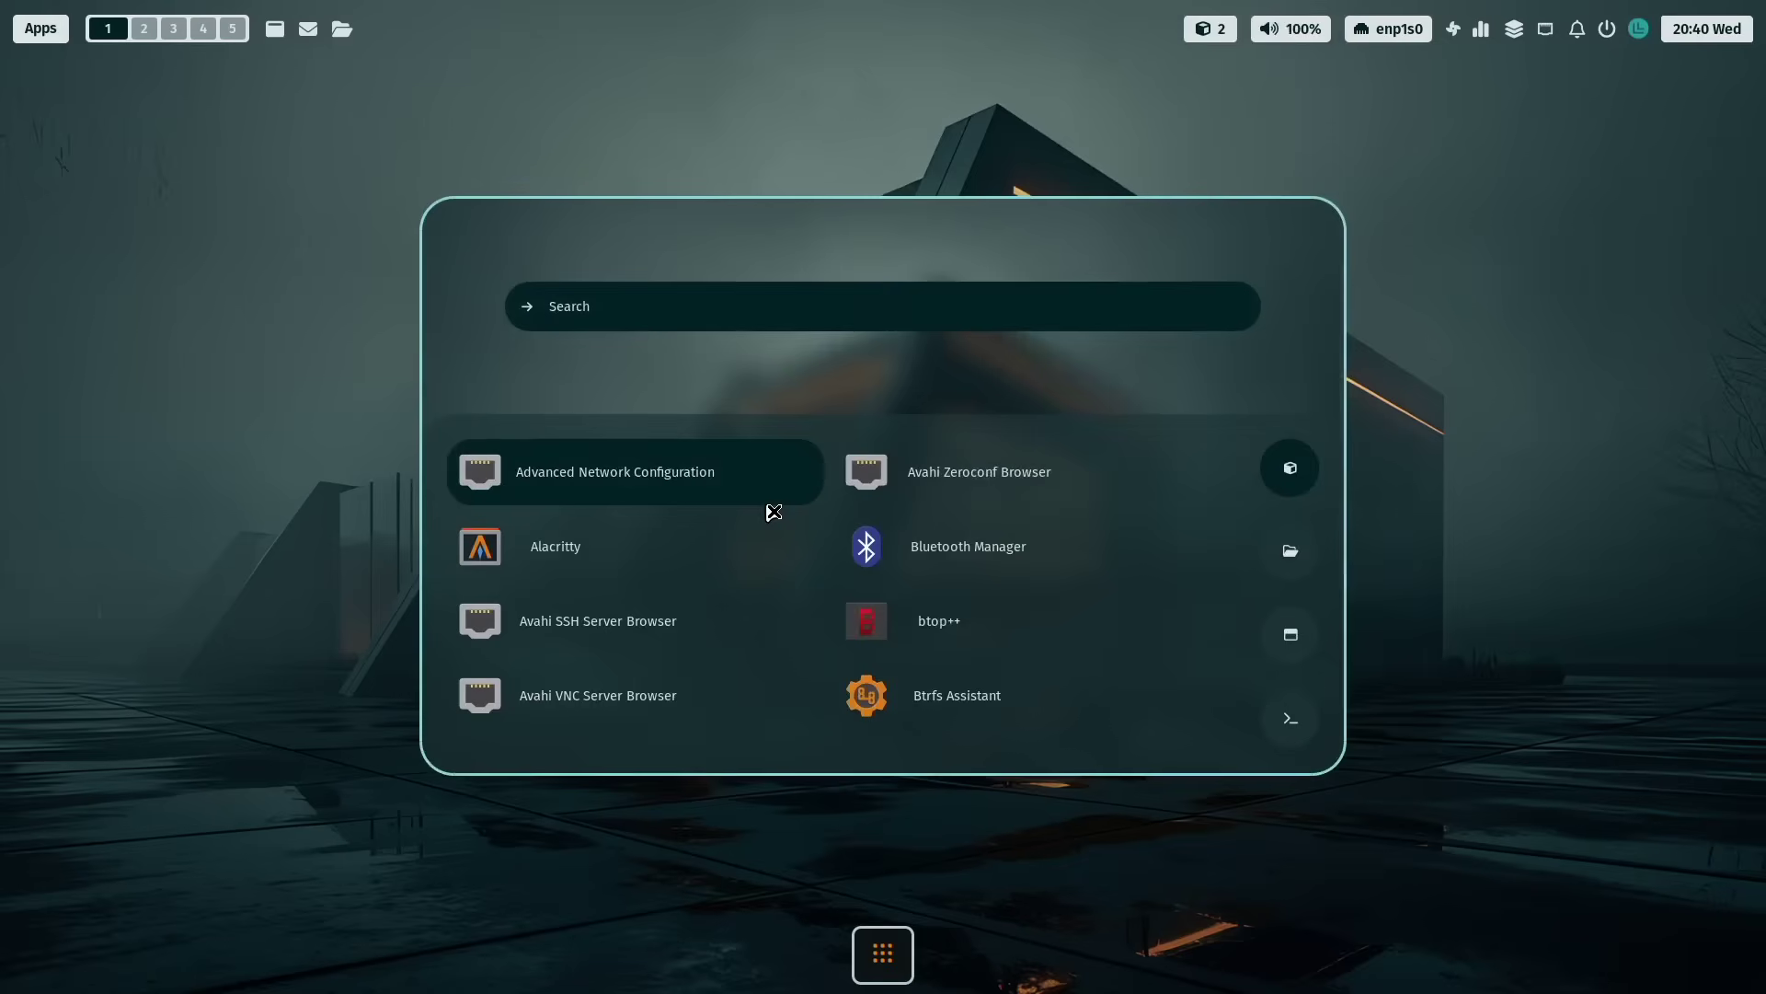
Search 'dot' in the app launcher and start the Dotfiles Installer
text(dot)
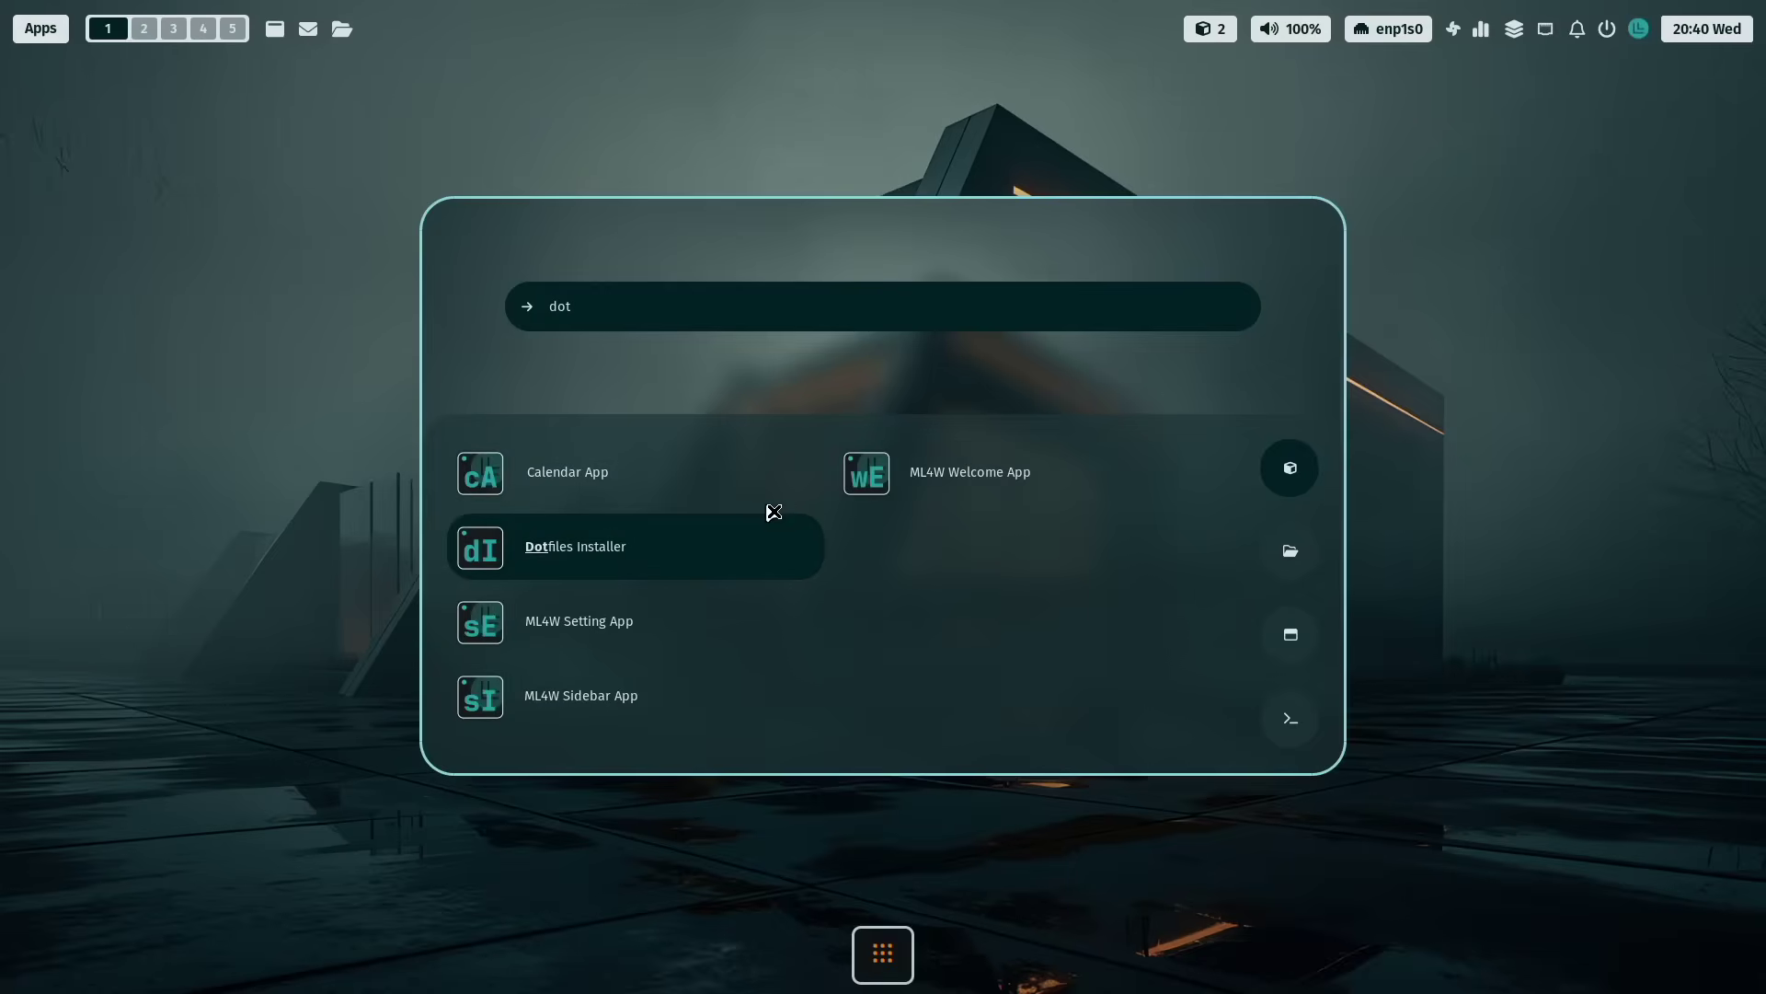
key(Return)
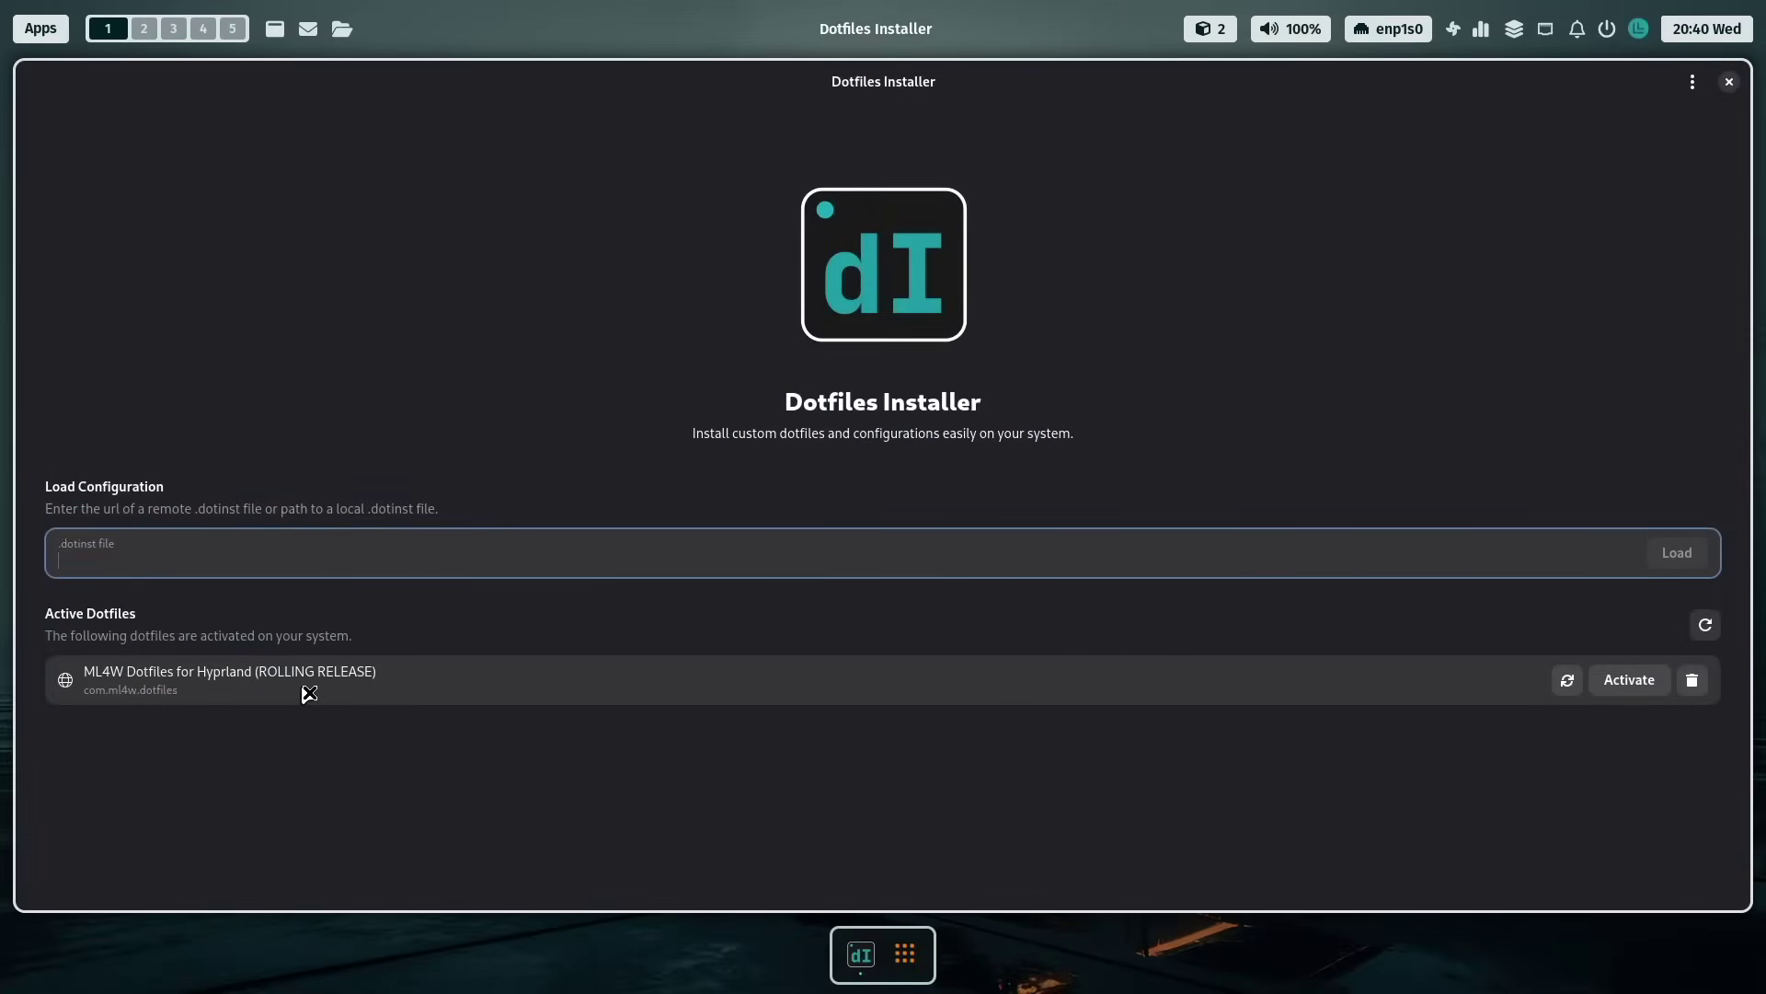
Open the Dotfiles Installer's backups folder in Files via the menu's Open Backups Folder
click(1701, 92)
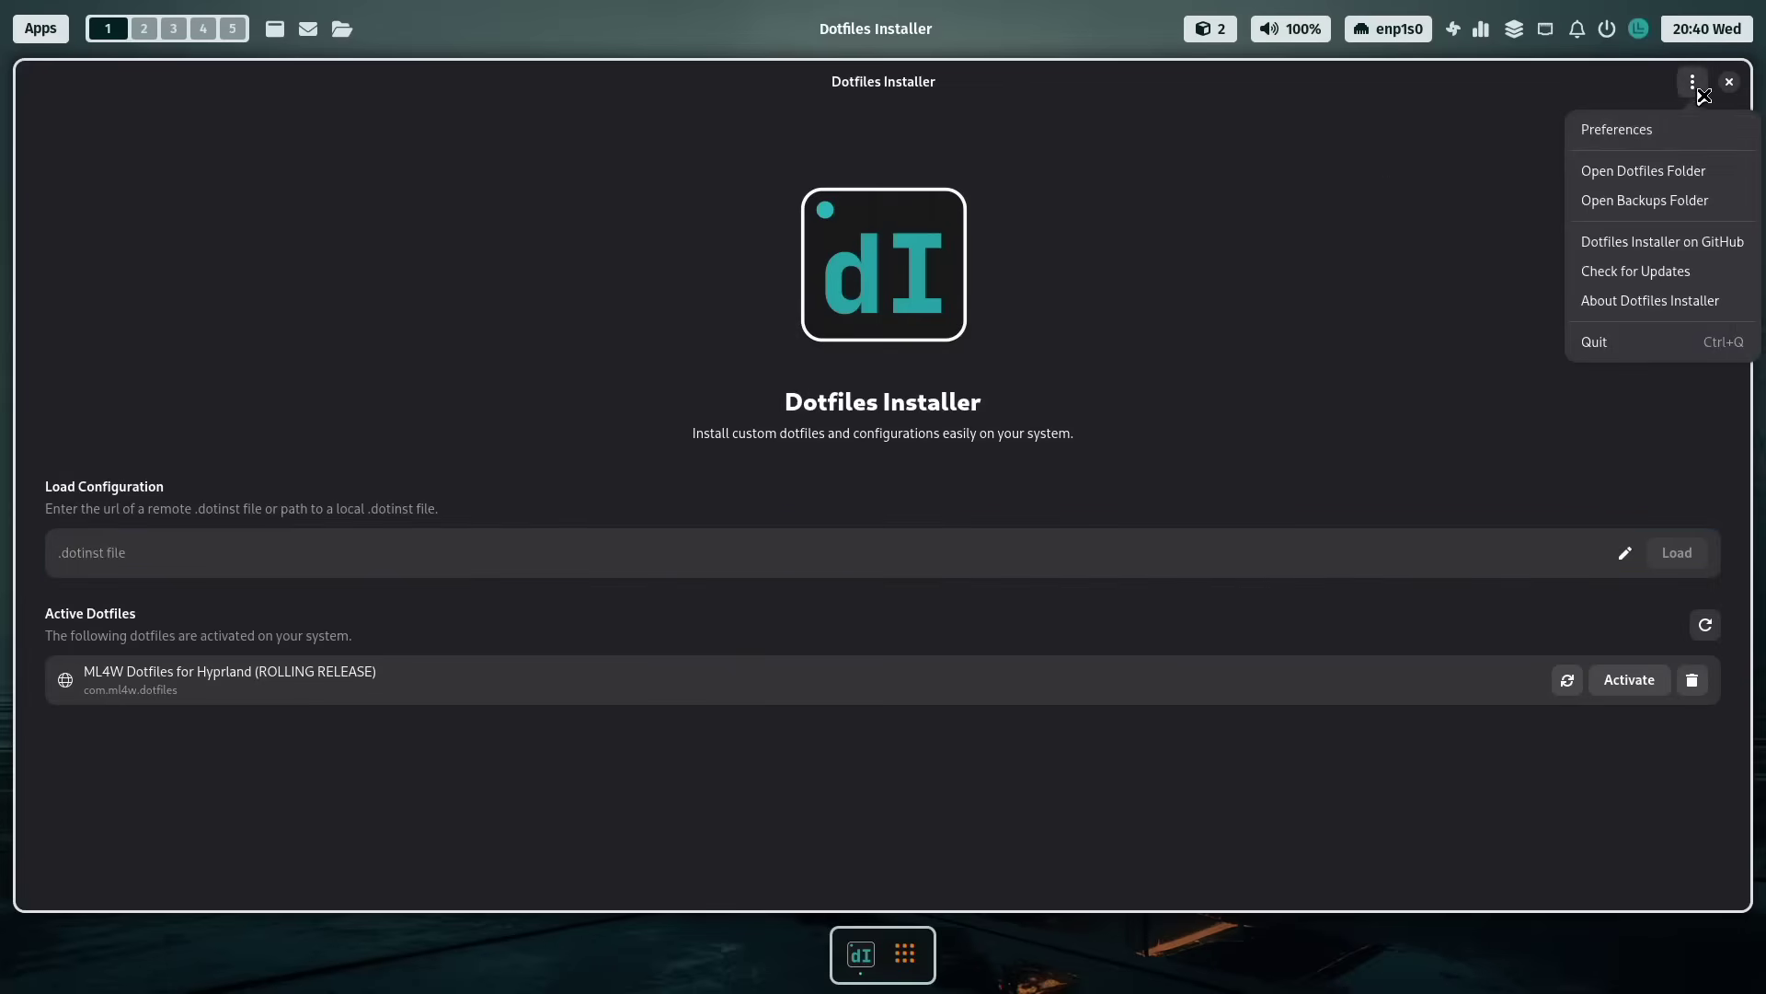
click(1676, 208)
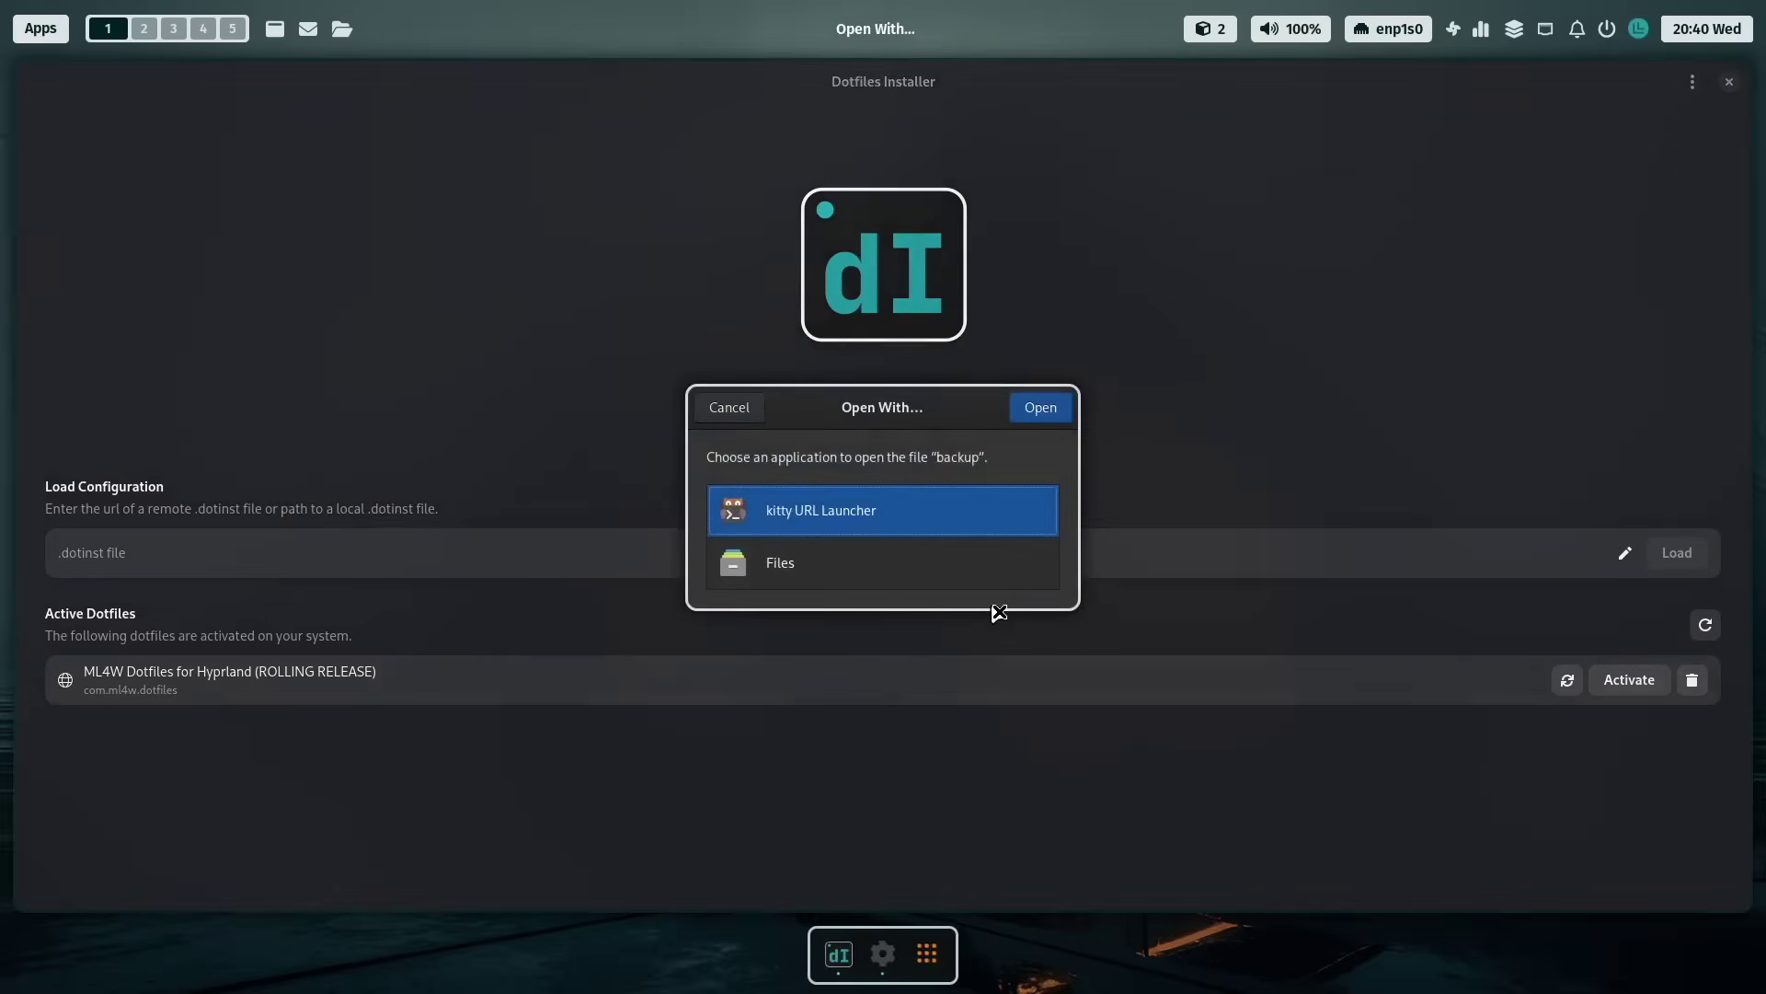
click(834, 570)
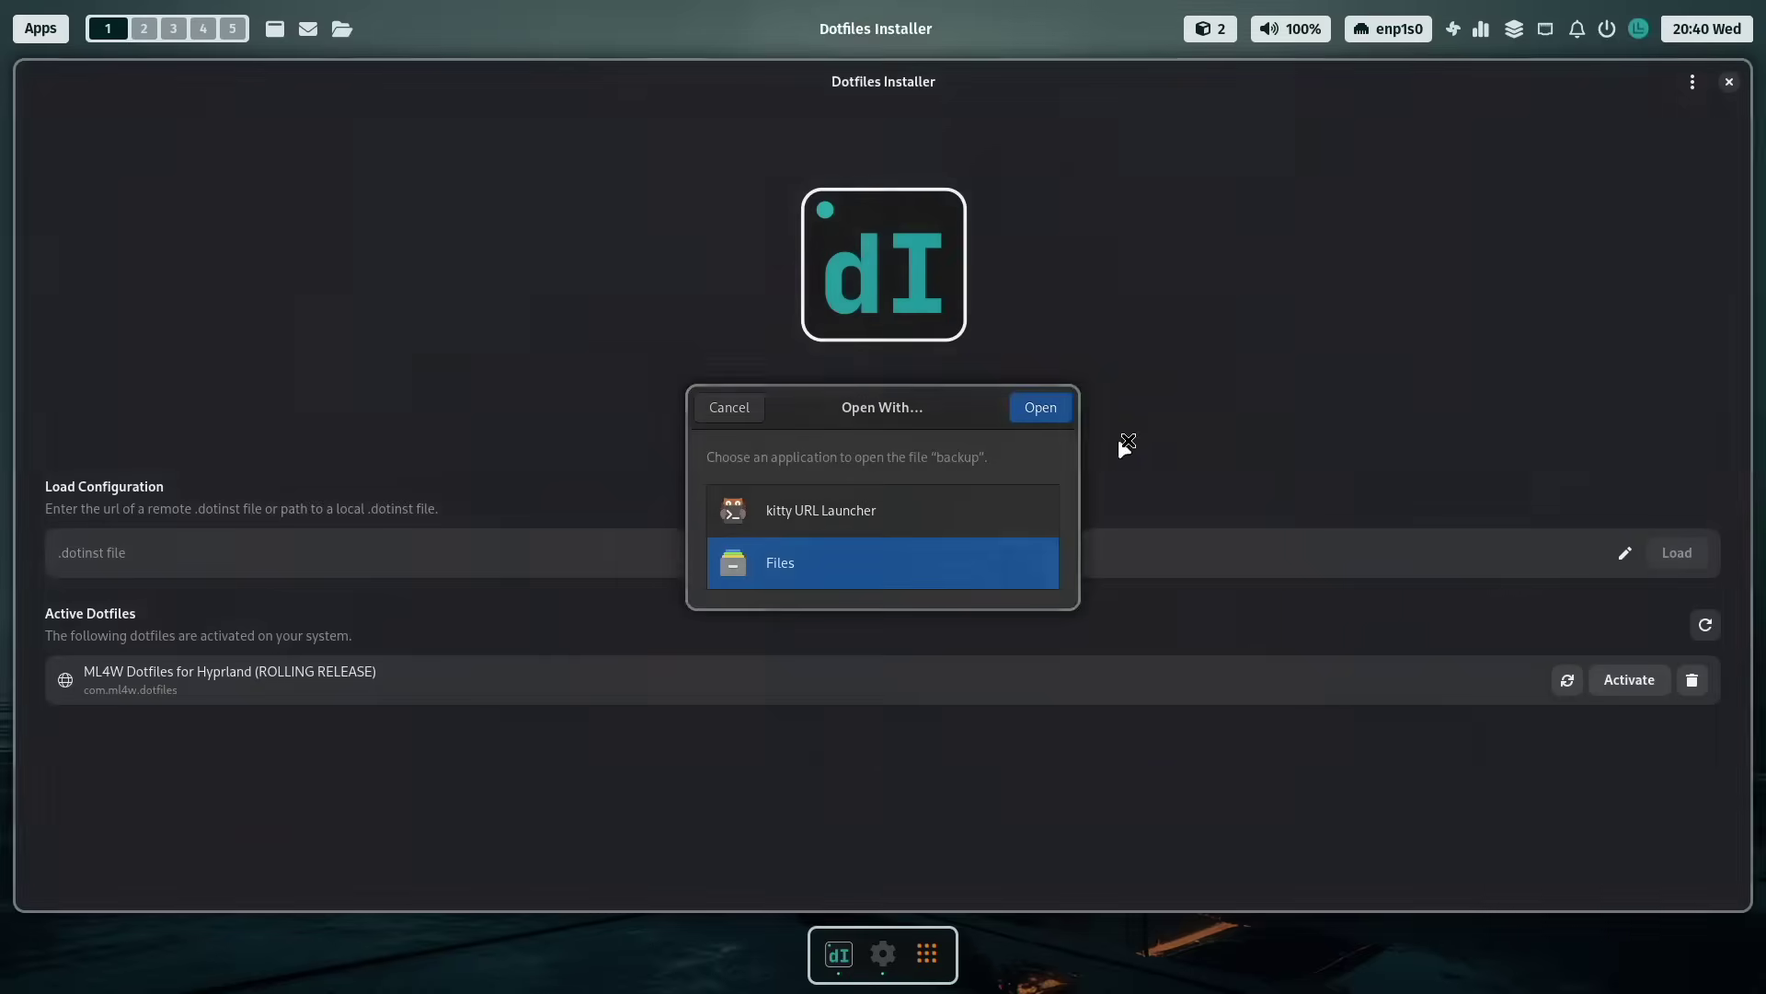
click(1063, 406)
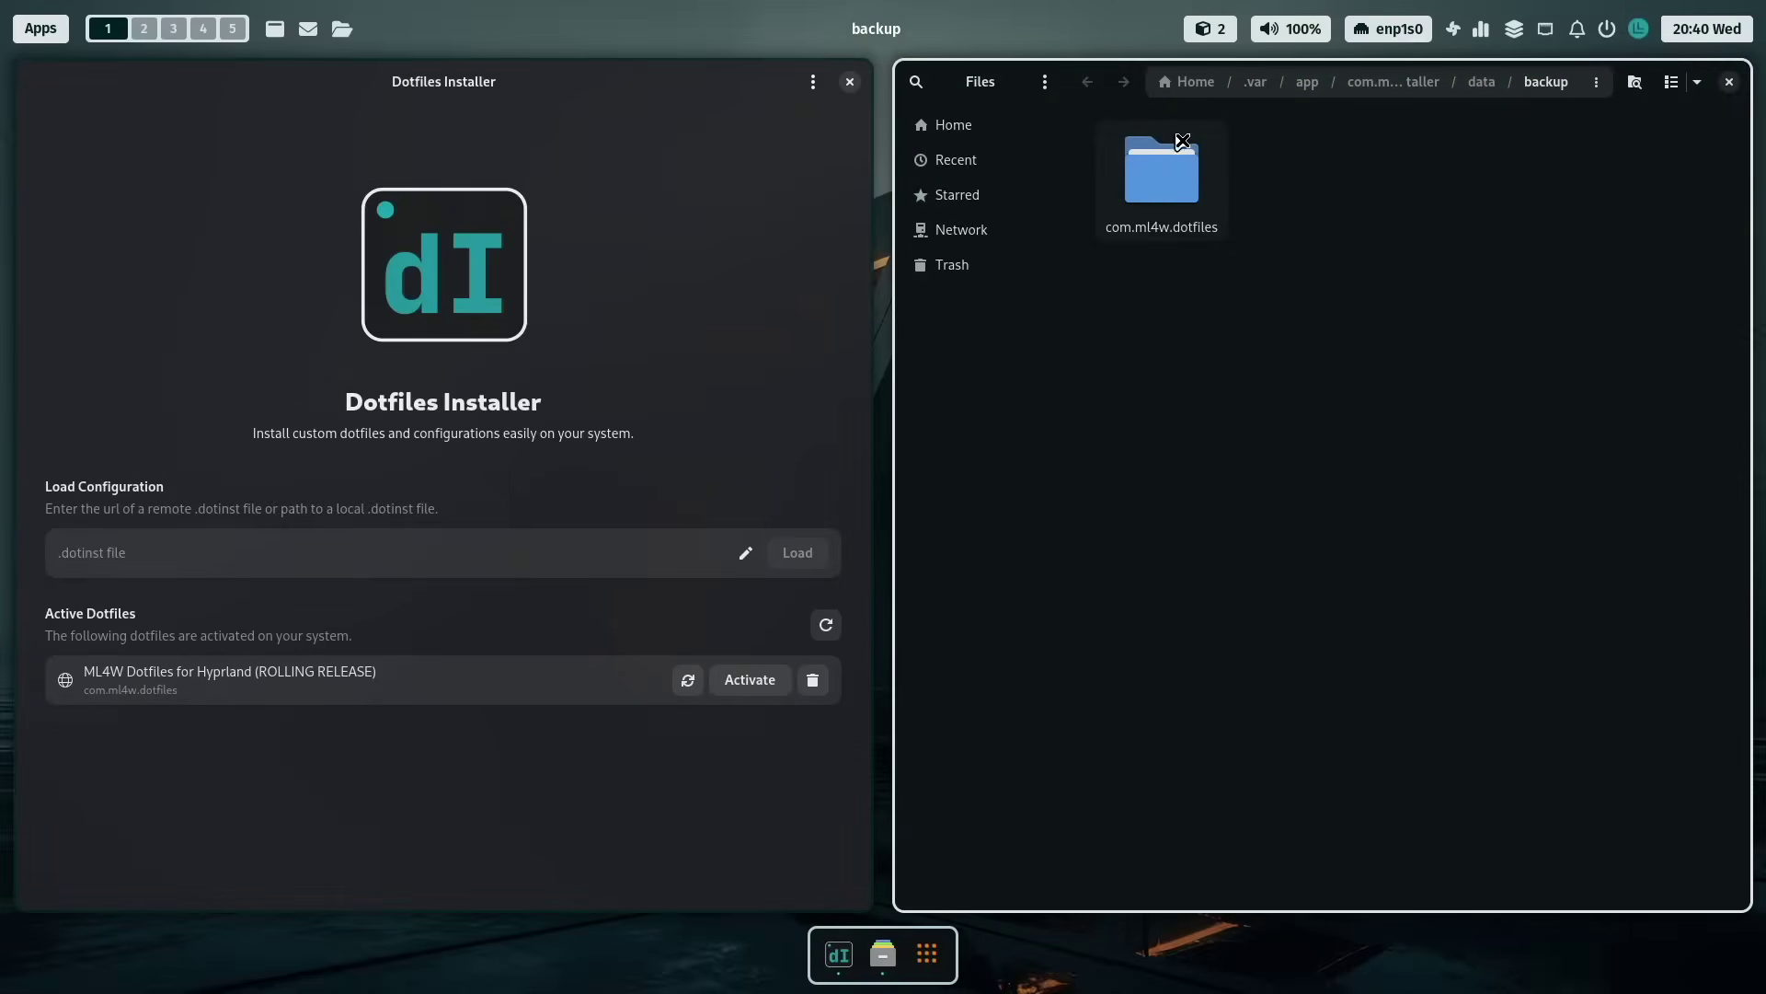
double_click(1181, 177)
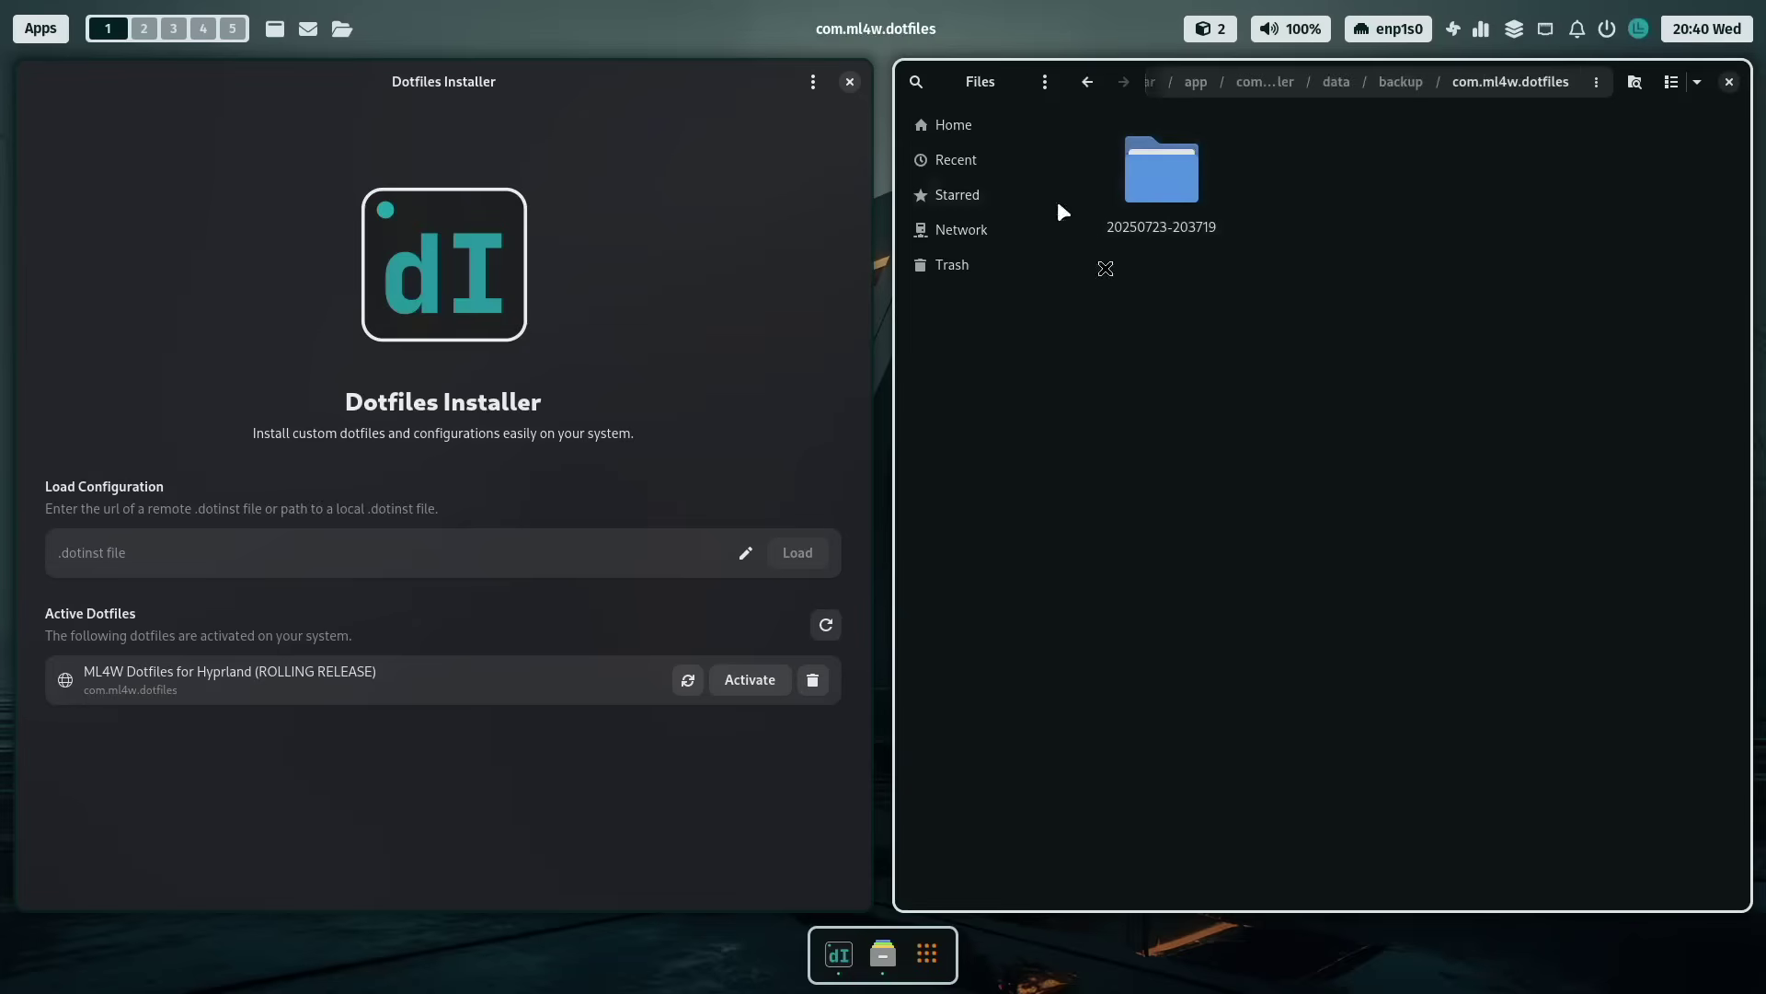
double_click(1182, 177)
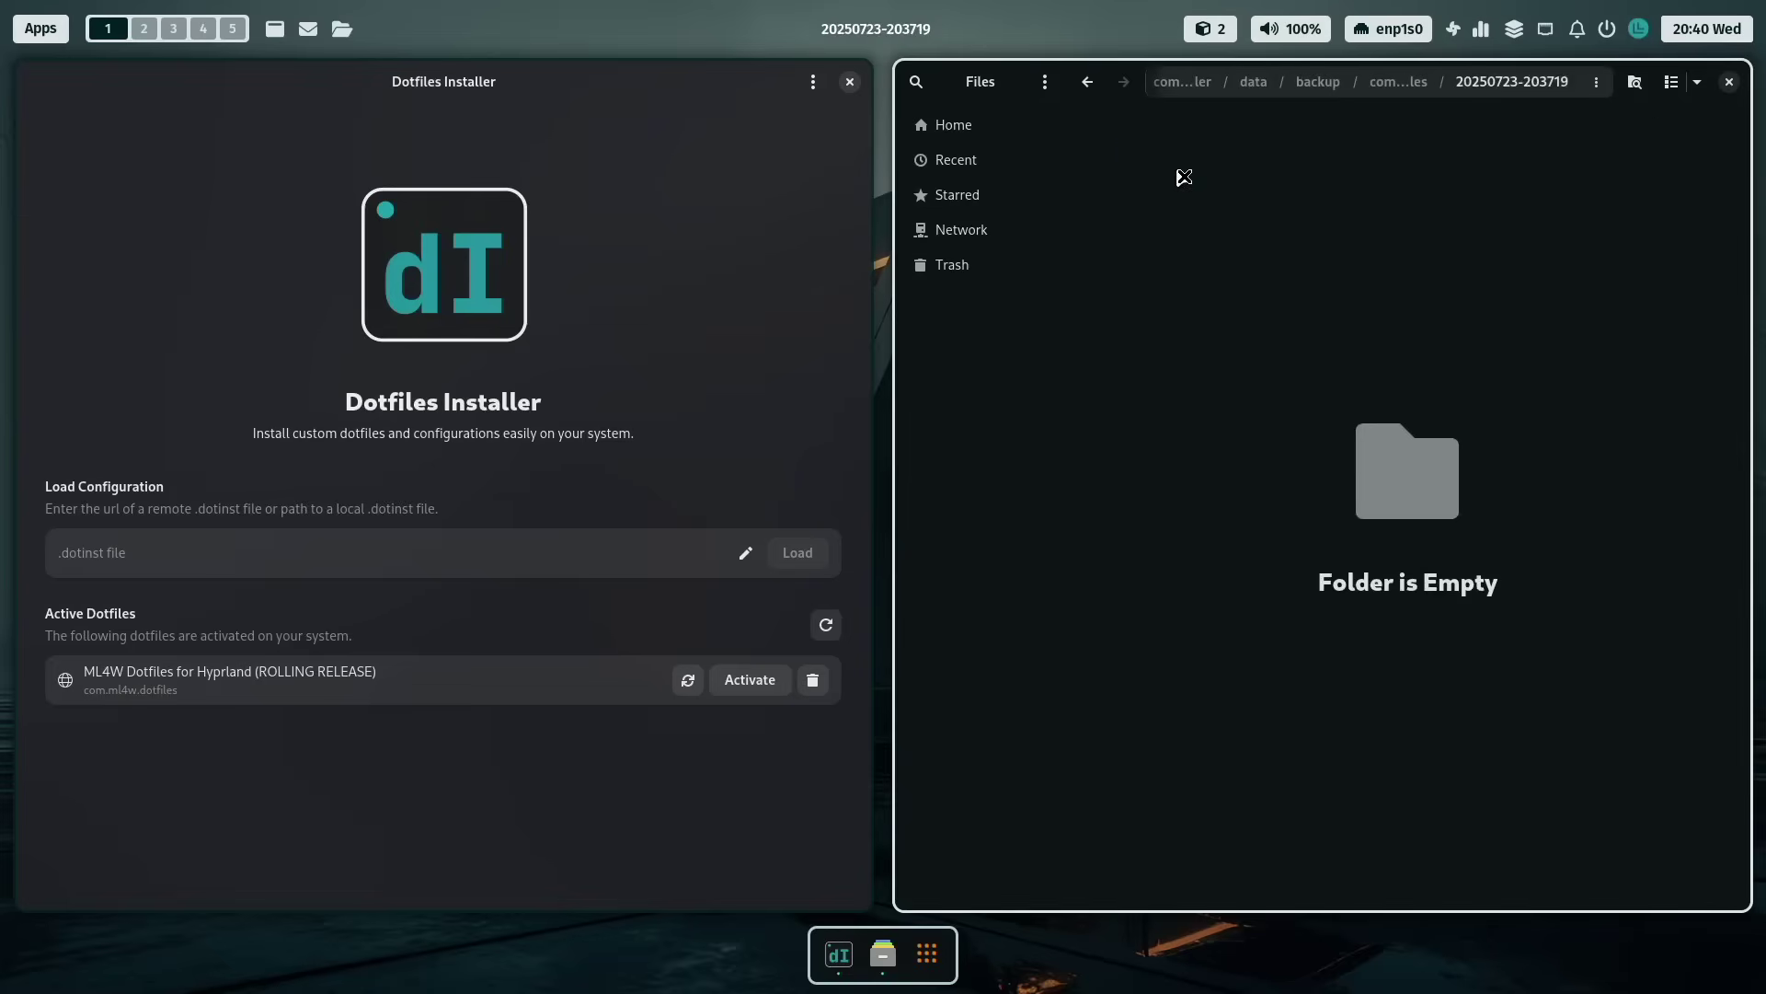
click(1697, 82)
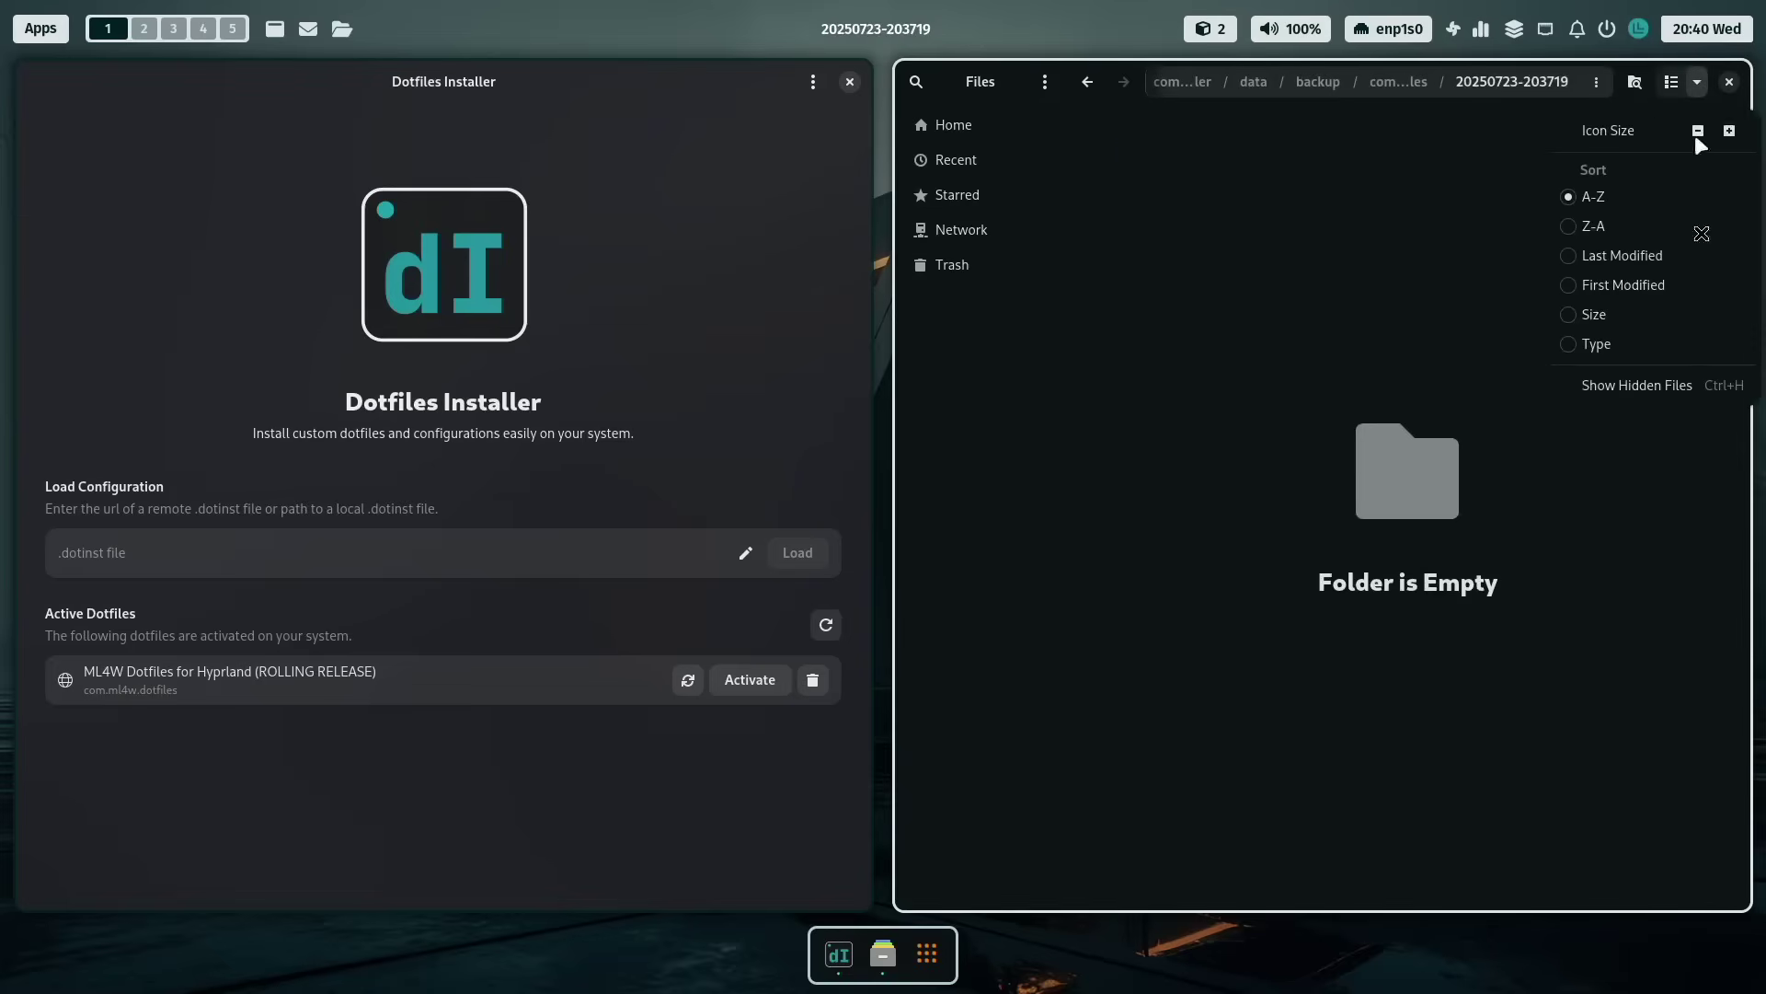
click(1647, 385)
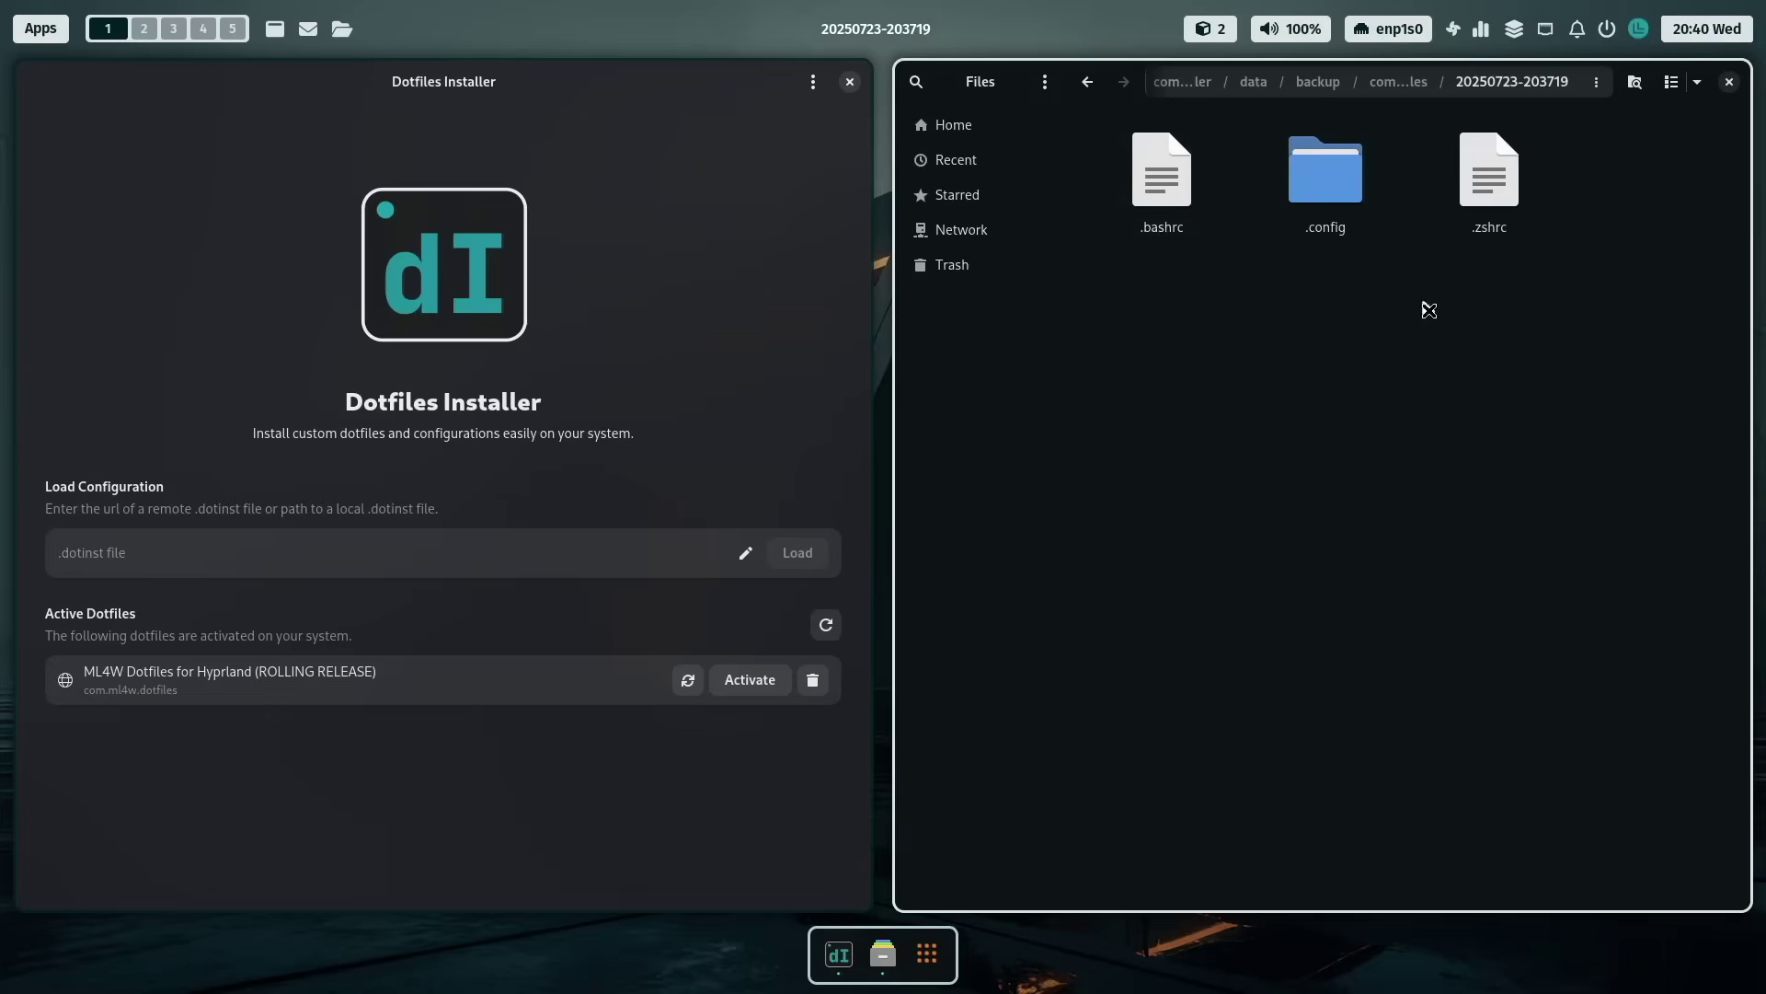
Browse the backup's .config/hypr/config folder, return to hypr, and close Files
double_click(1327, 175)
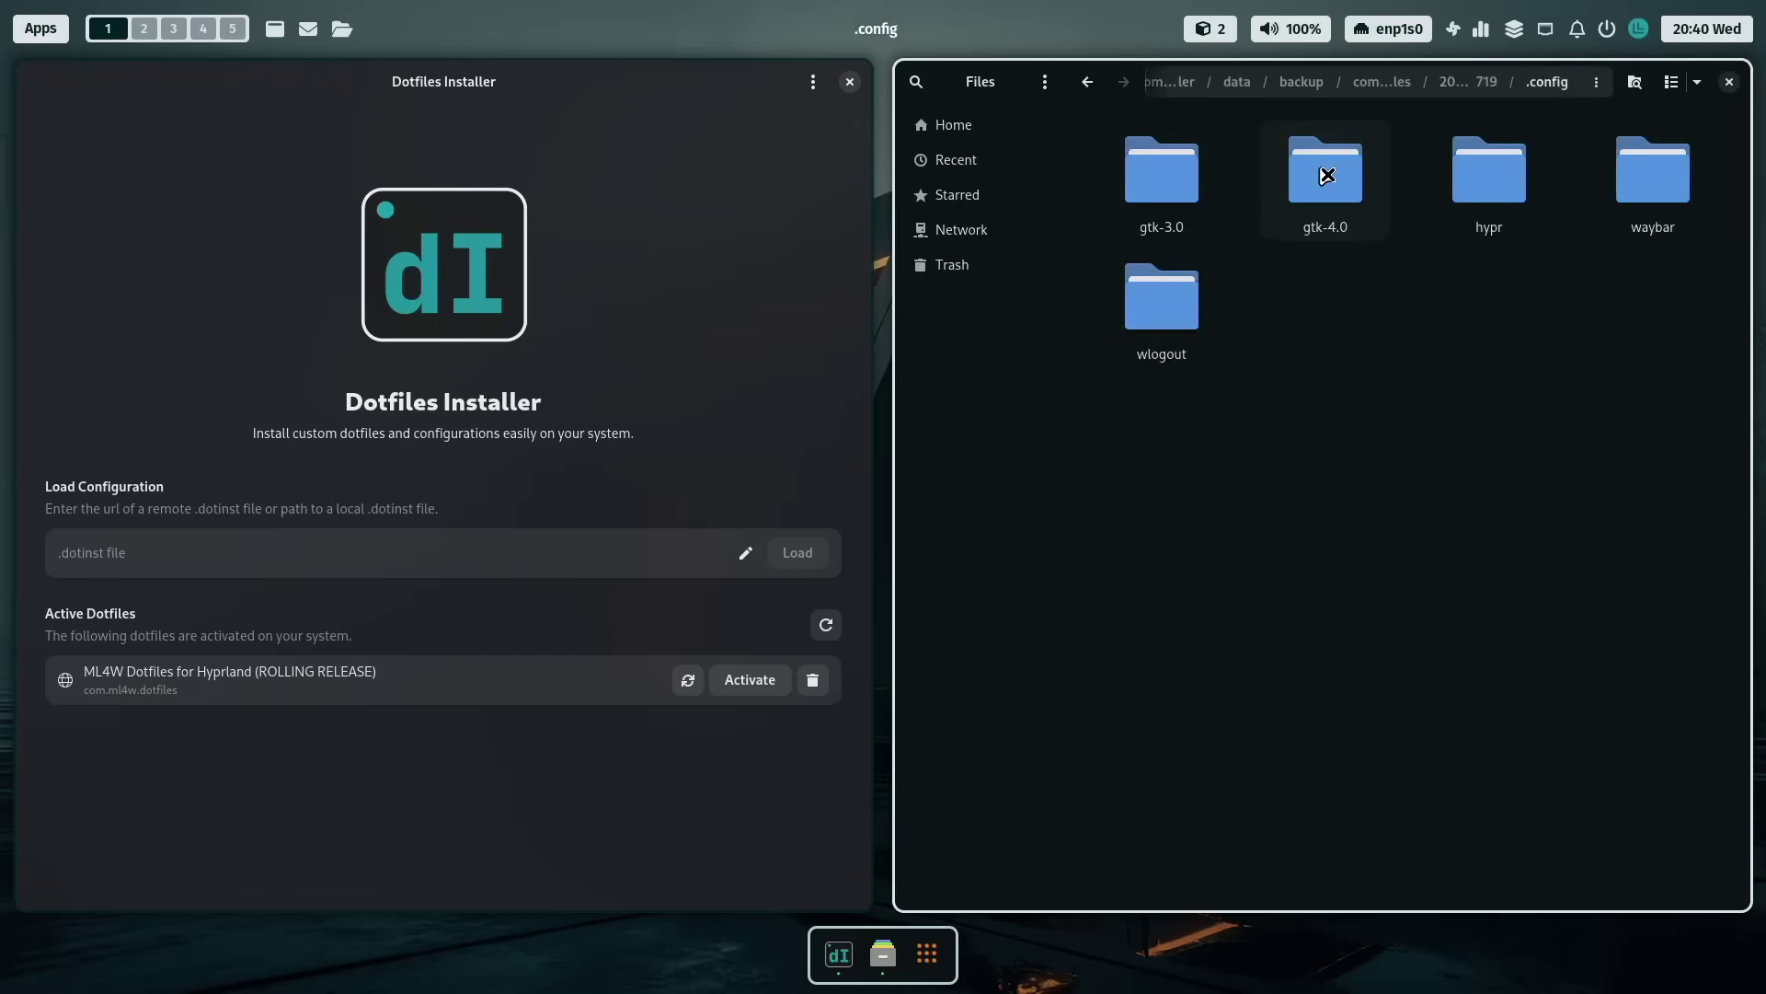
double_click(1498, 177)
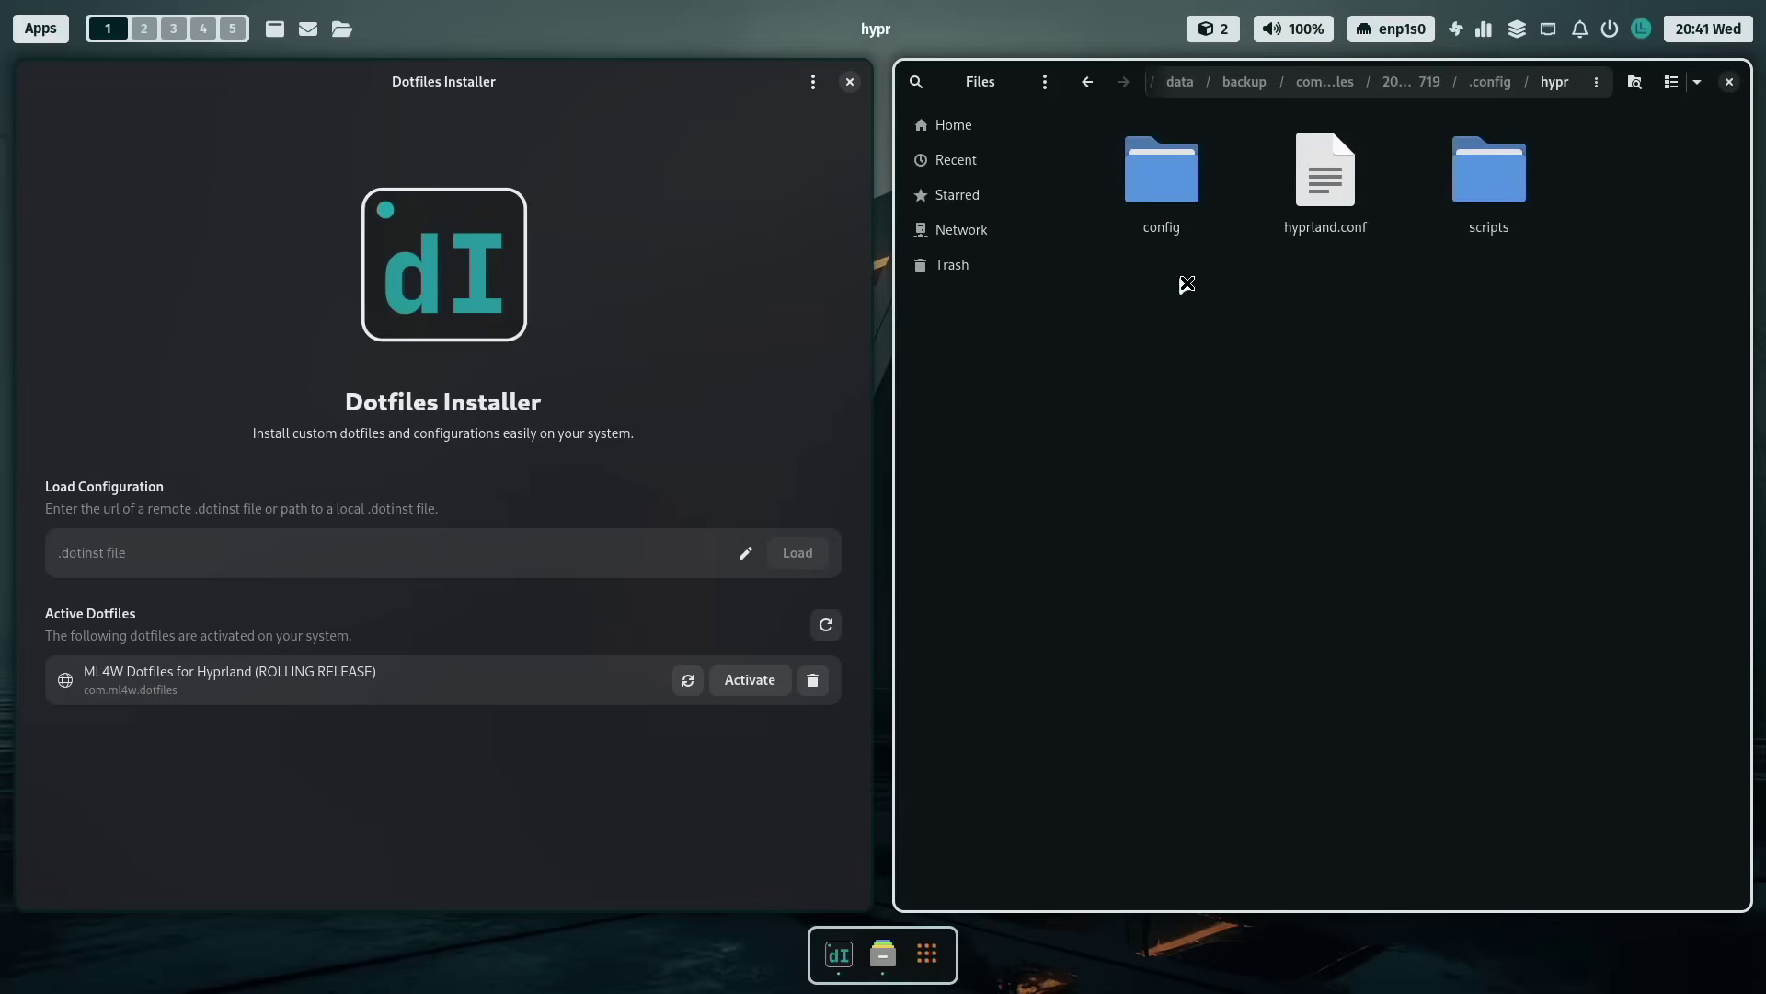
double_click(1171, 184)
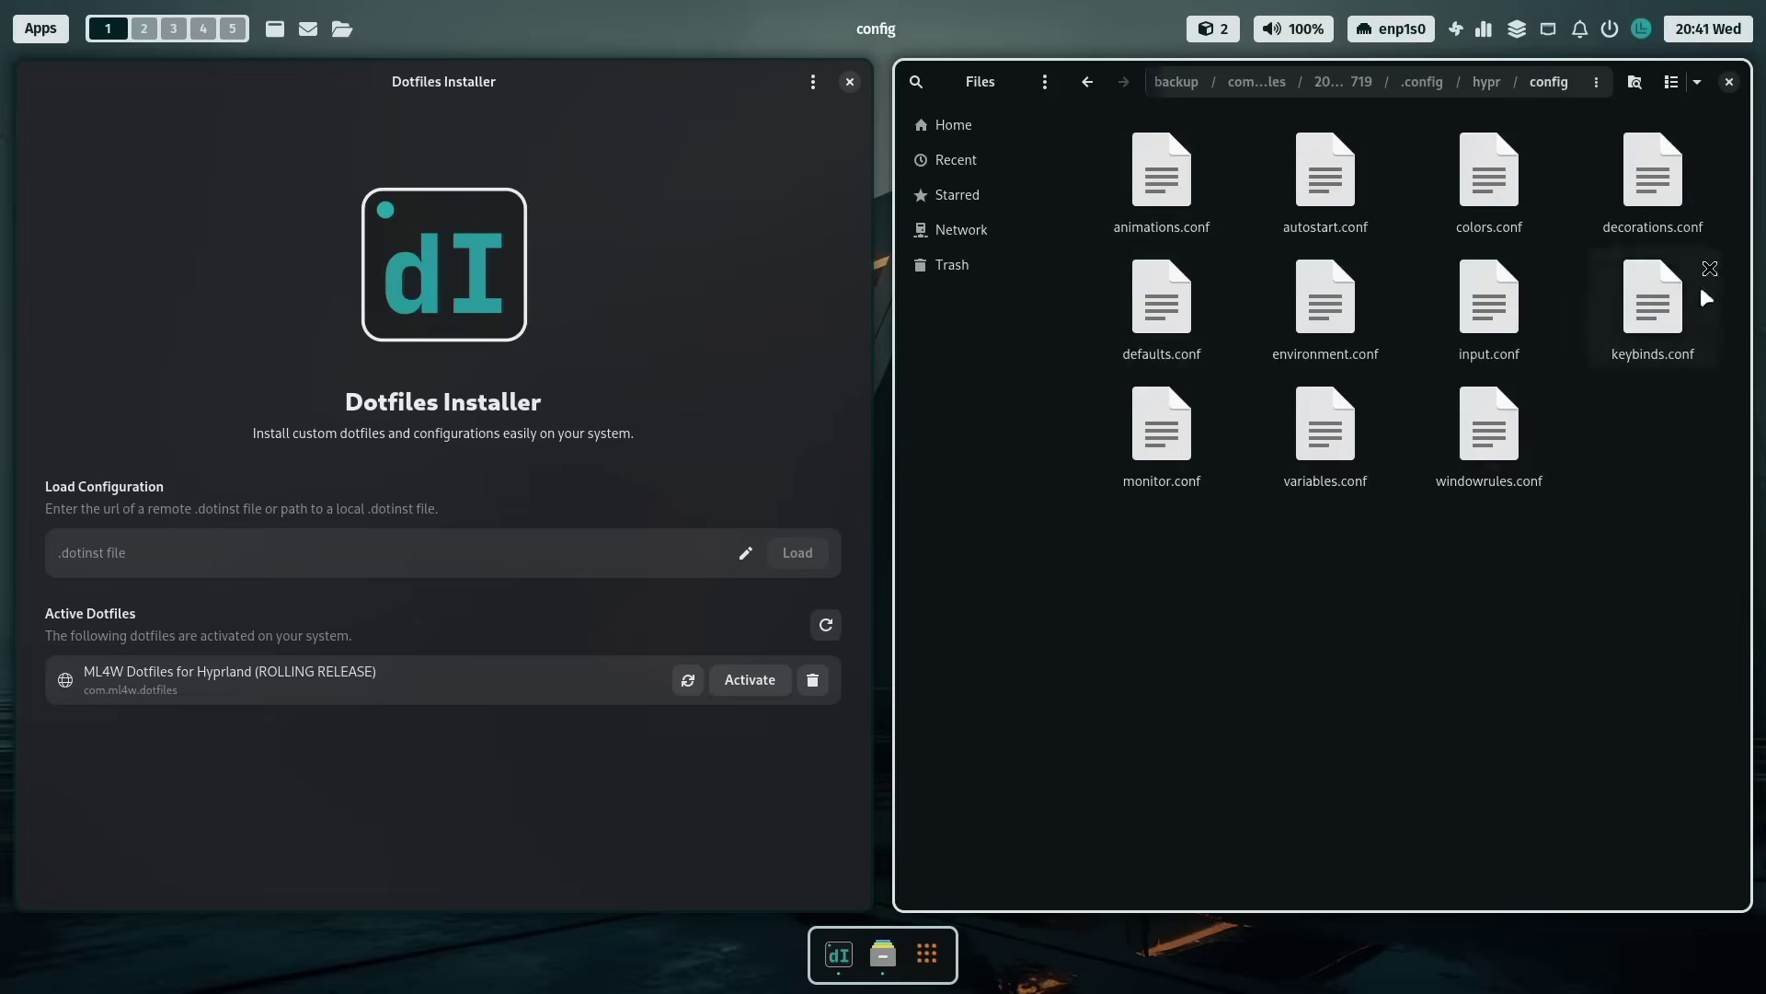
click(1485, 83)
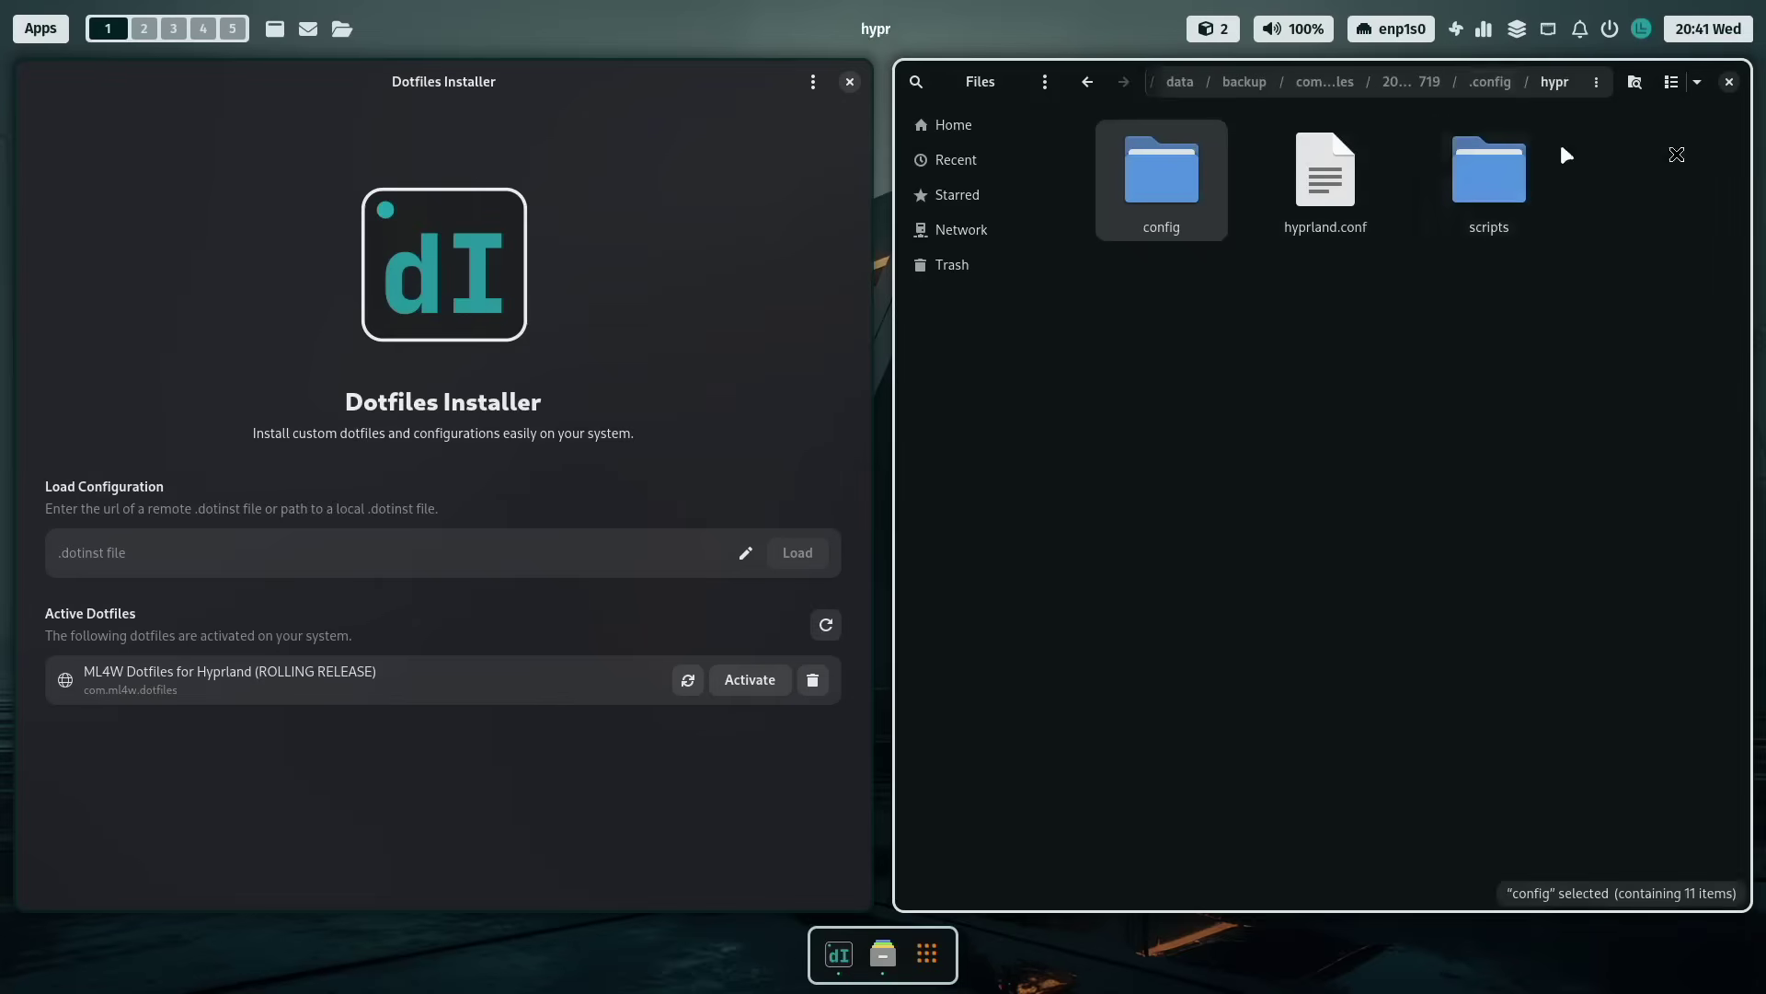
click(1730, 82)
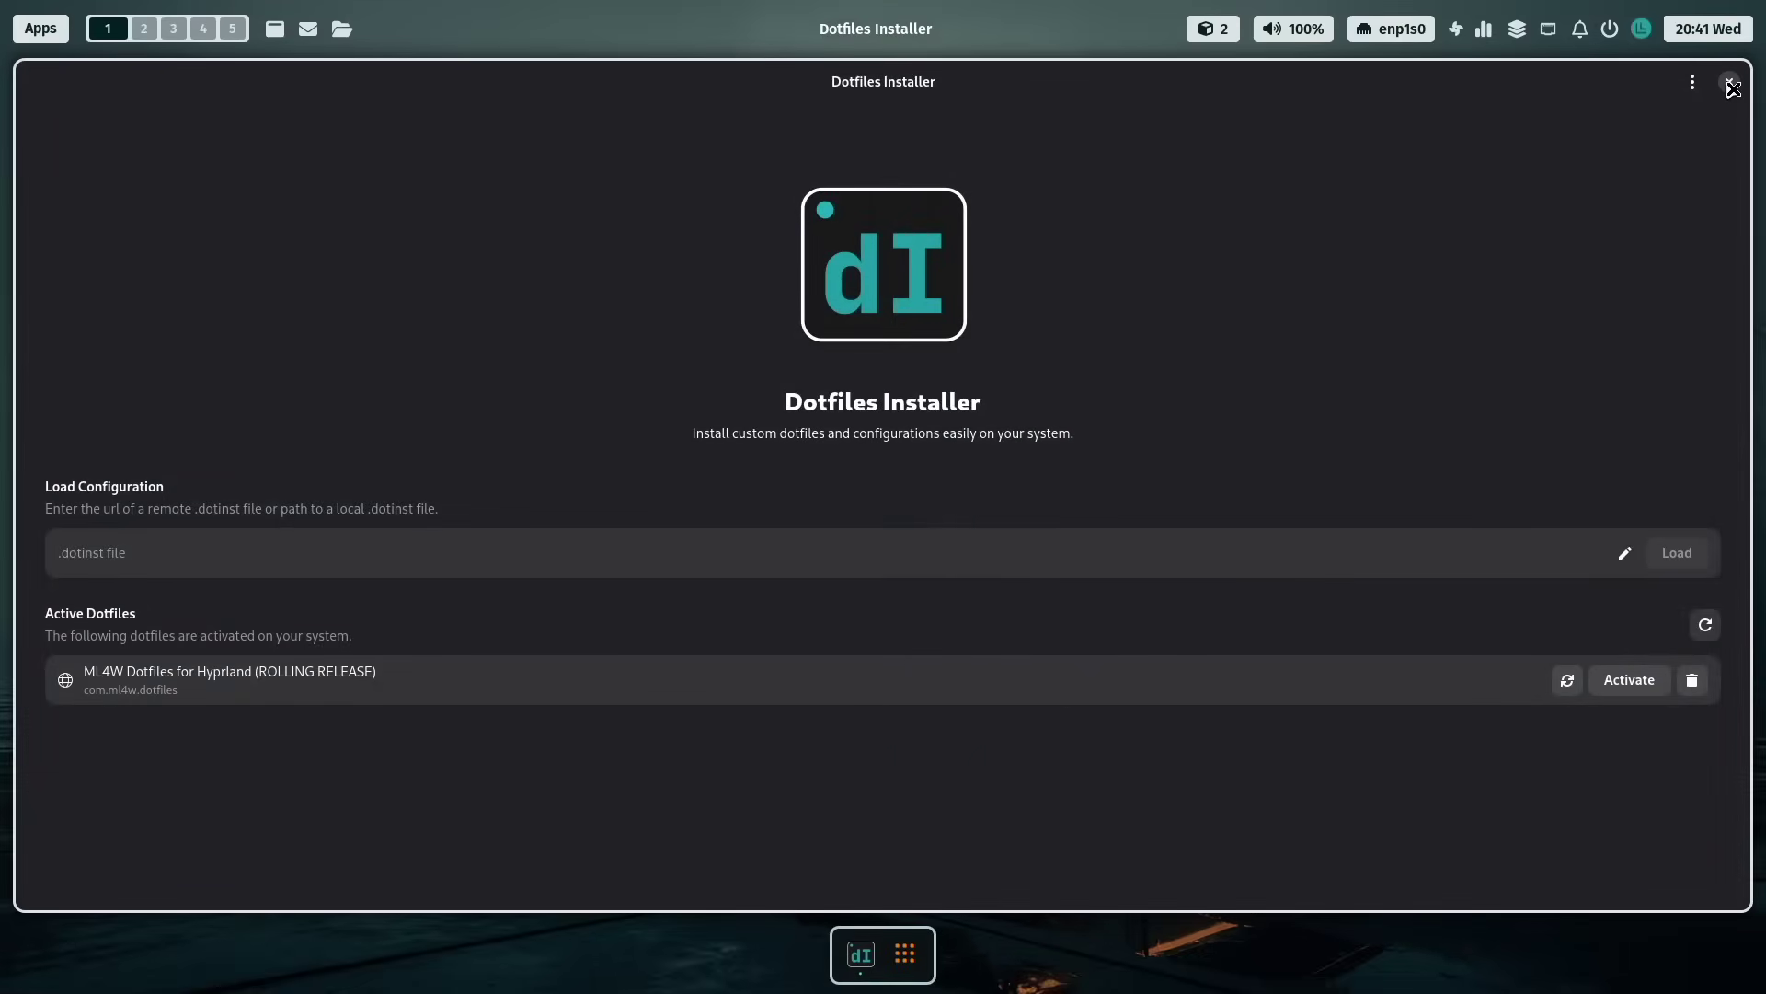
Close the Dotfiles Installer and set the sunset snowy mountain image as wallpaper from the ML4W Sidebar
click(1729, 83)
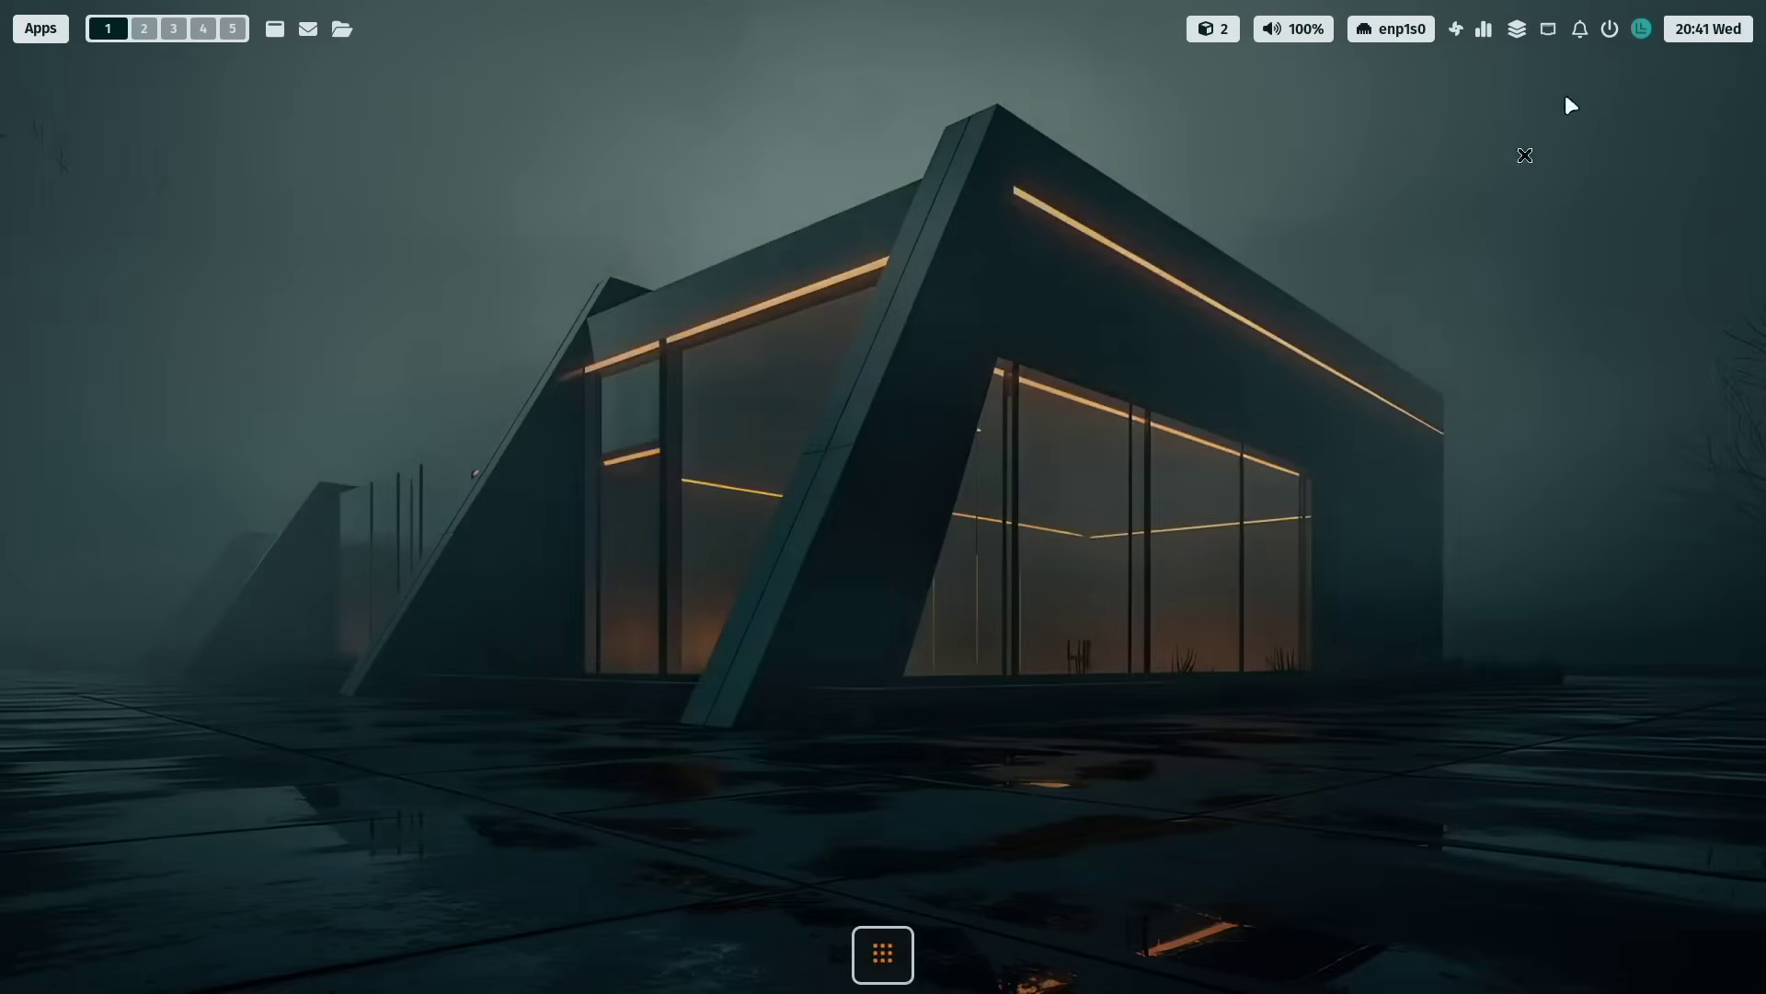
click(1643, 30)
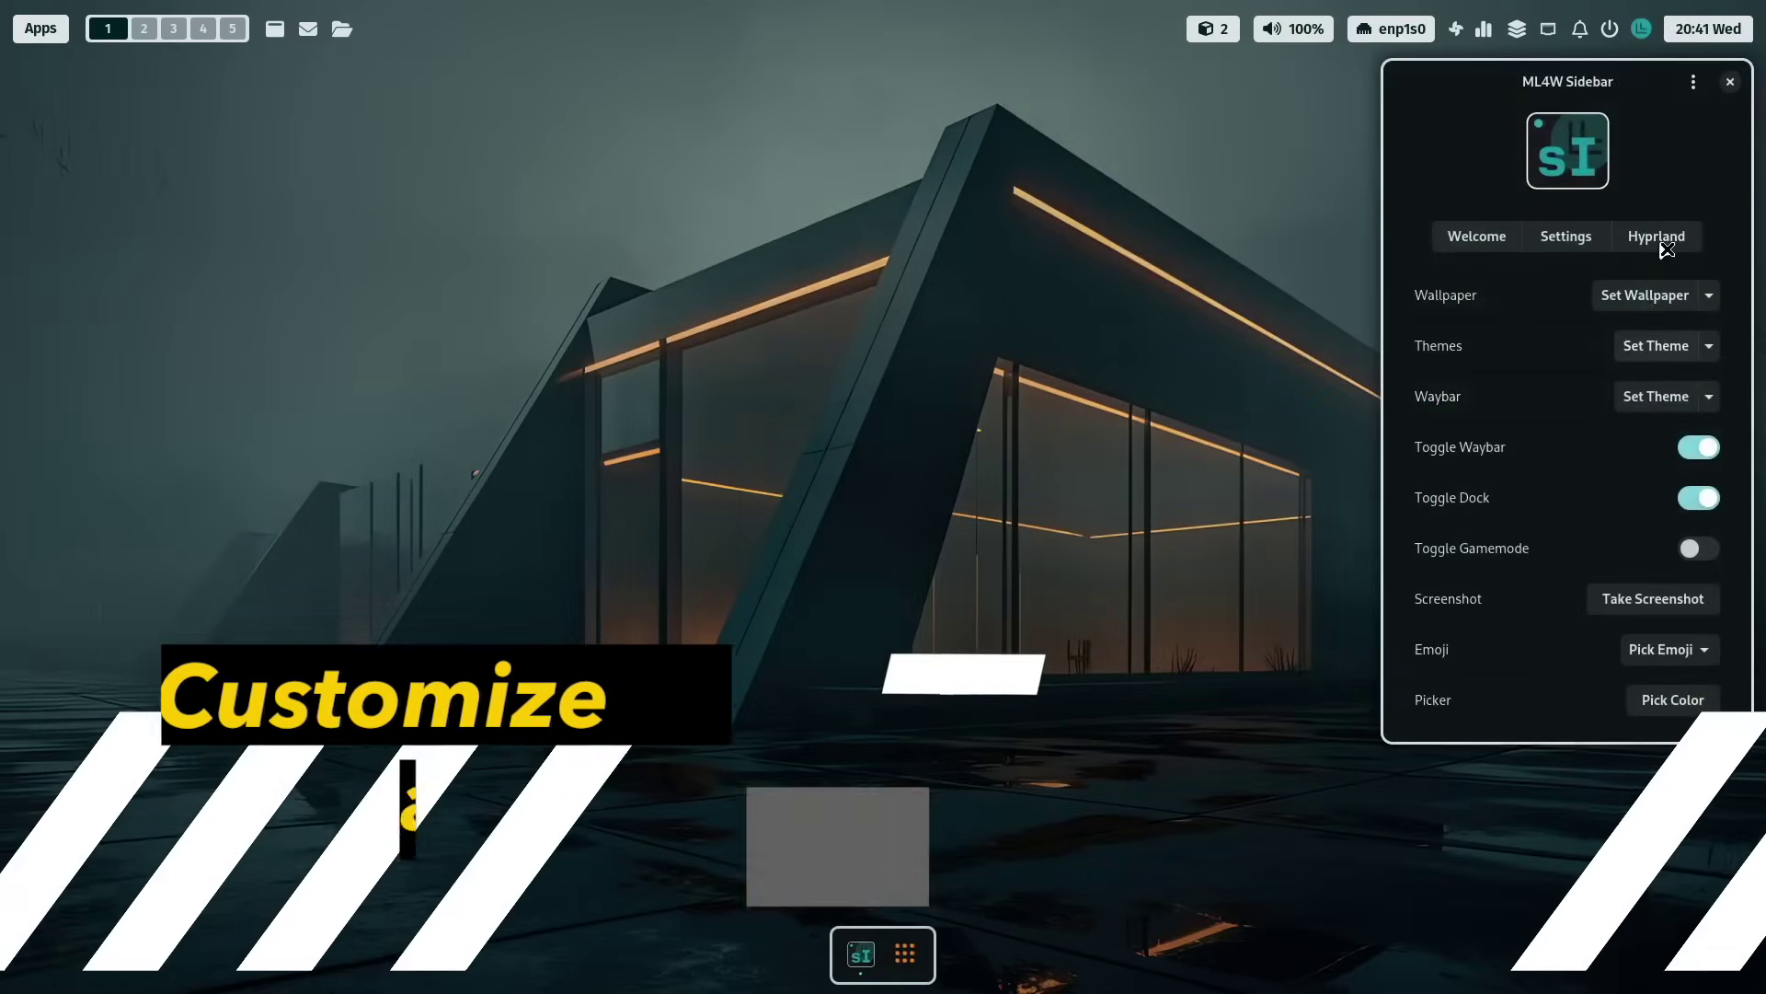
click(1662, 297)
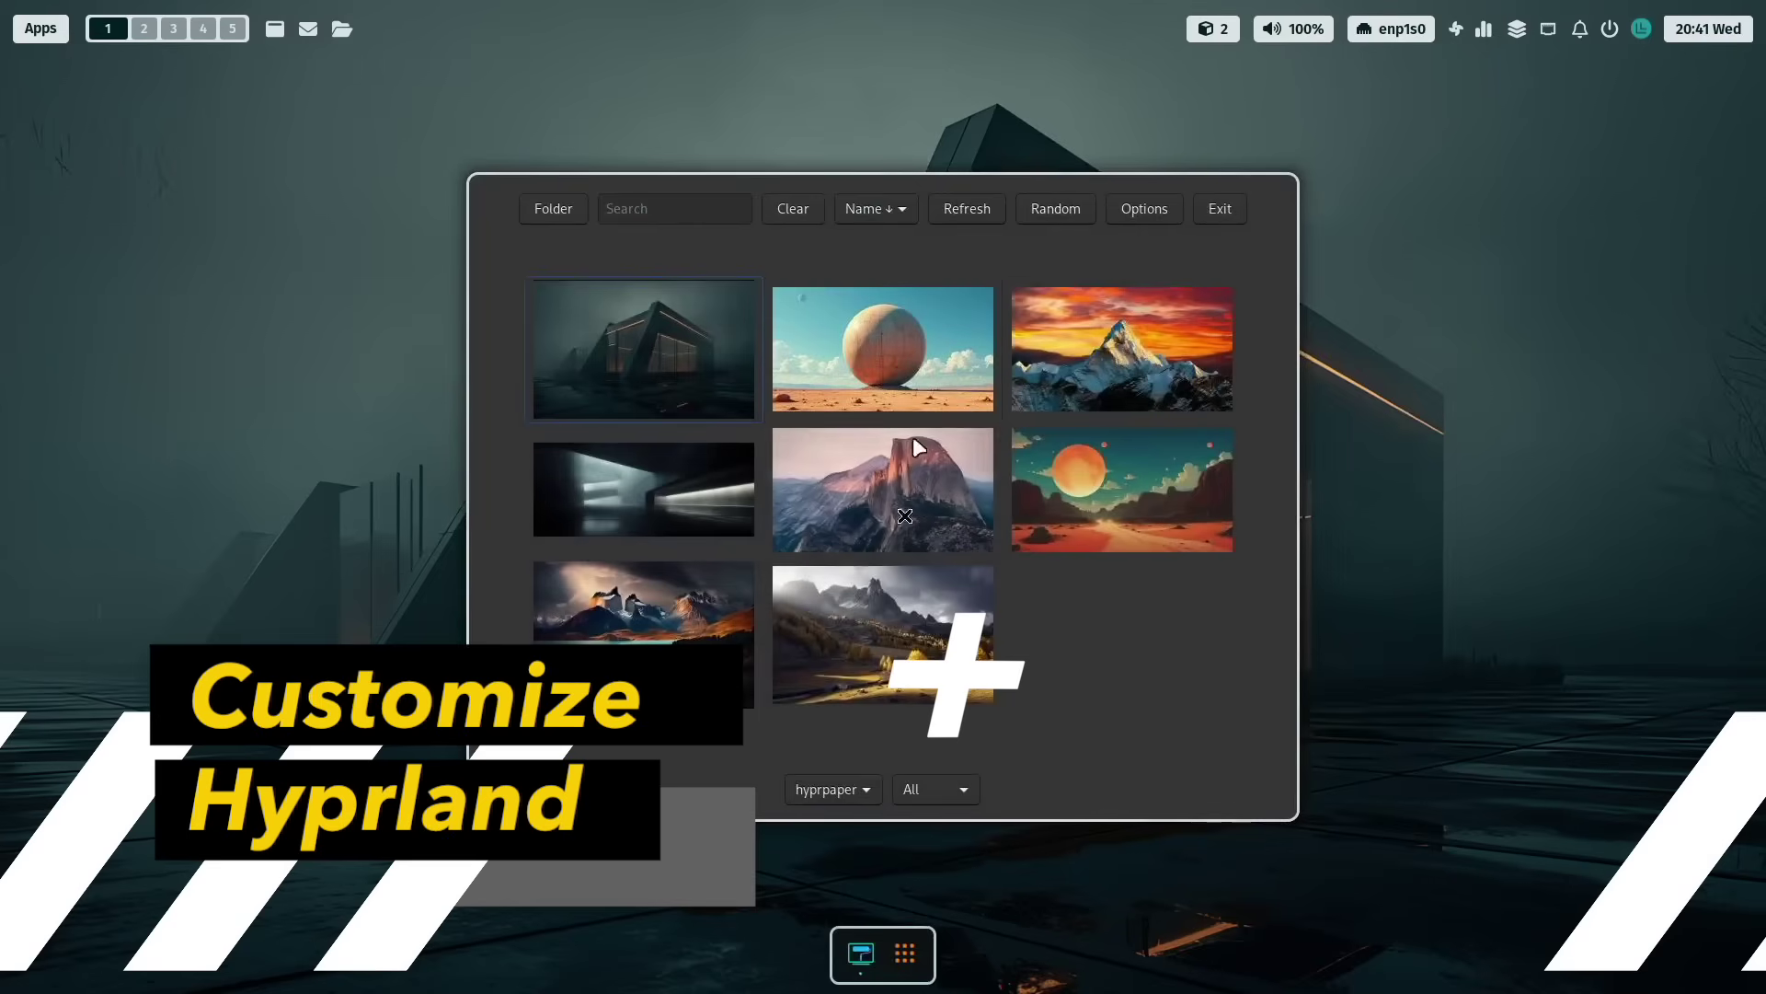
click(1157, 366)
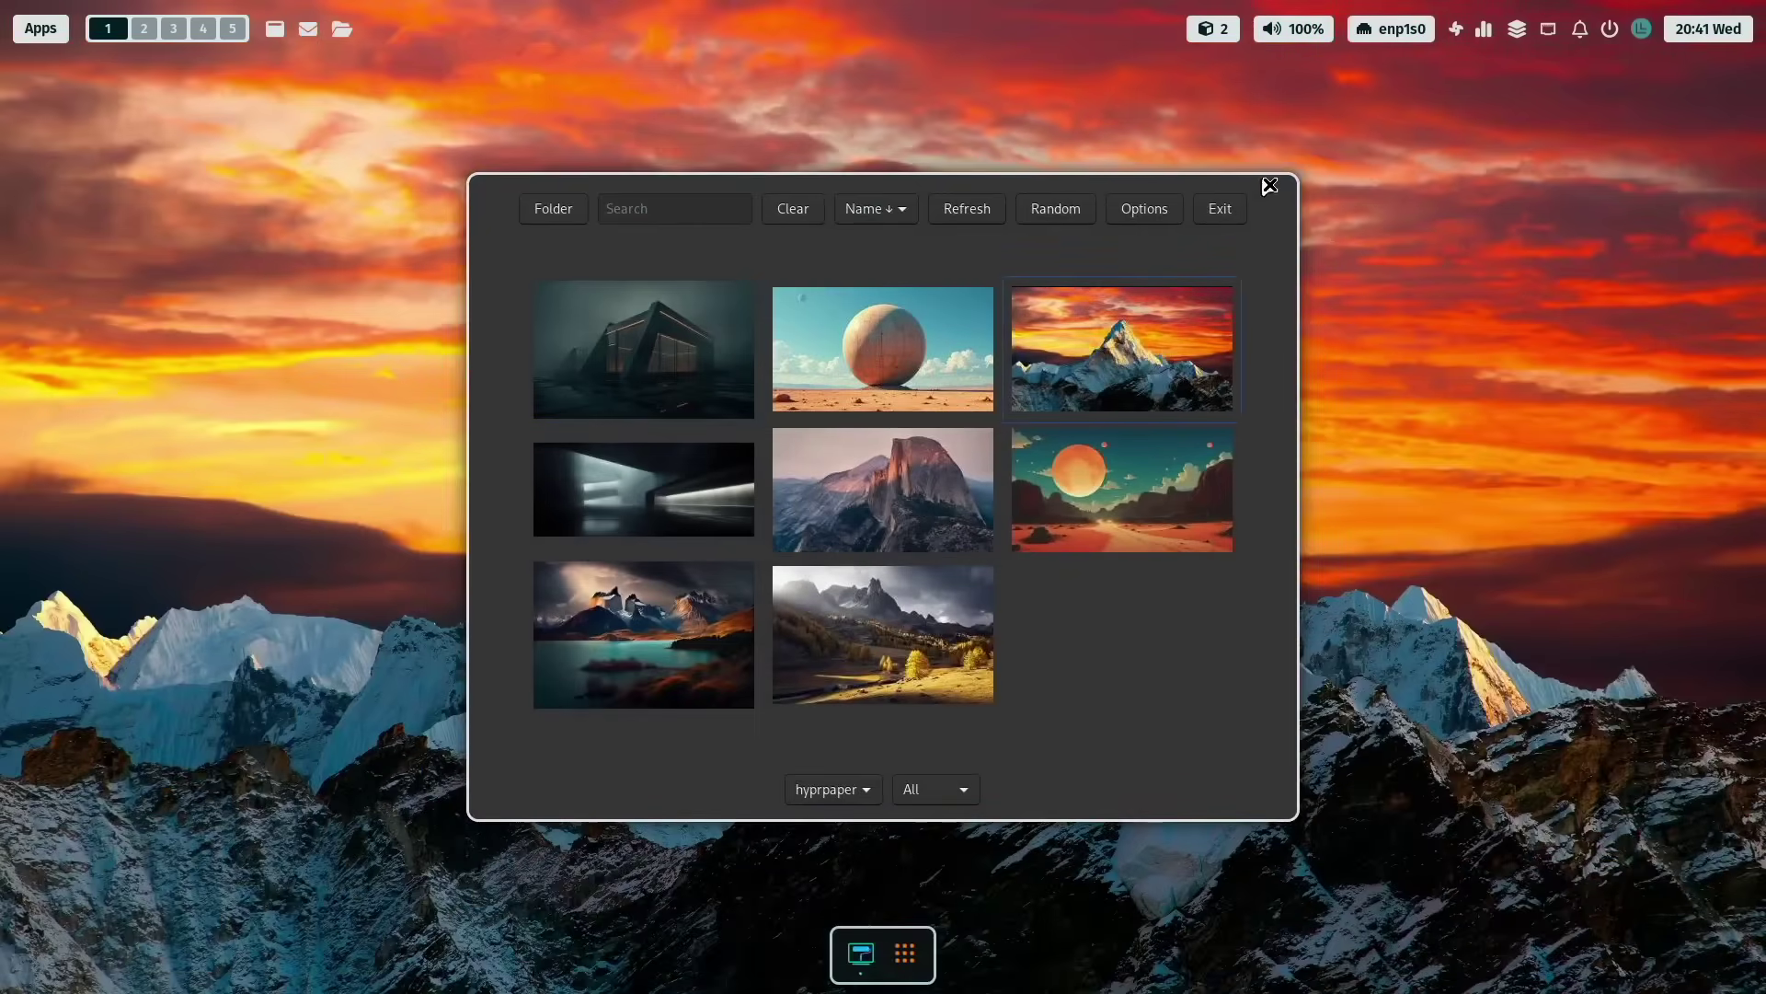
click(1222, 210)
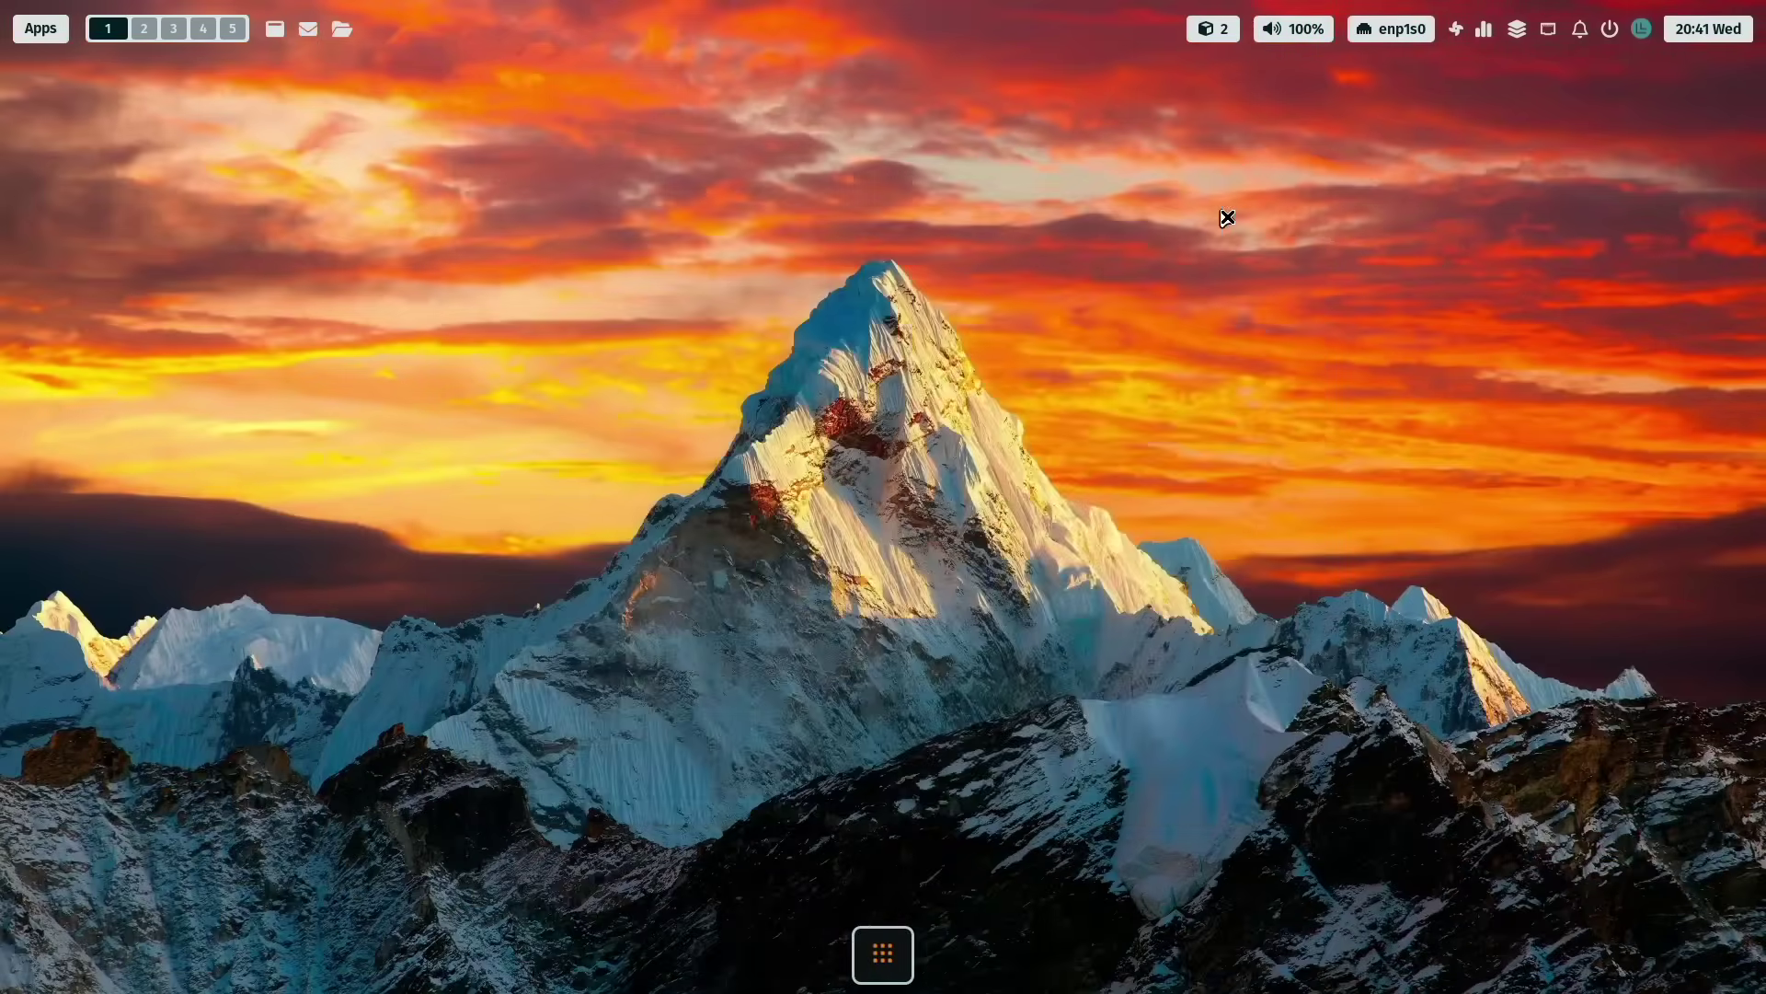
click(1643, 30)
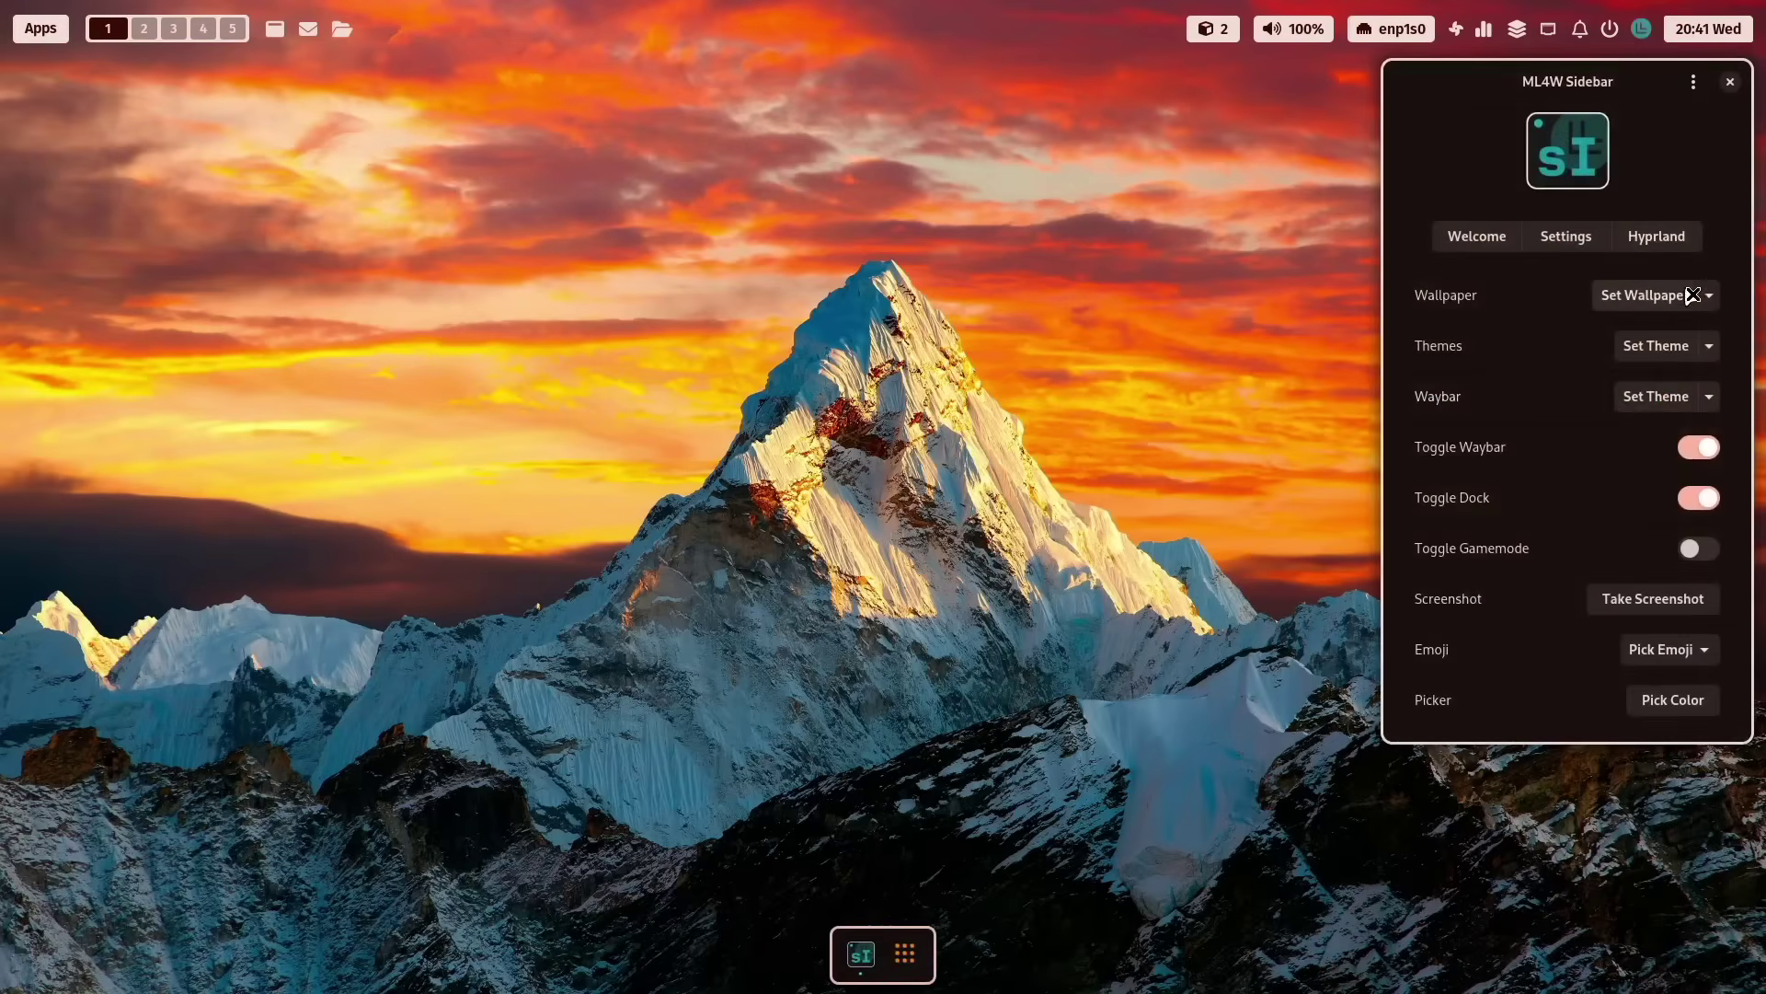
Apply the negate-brightness80 wallpaper effect, then dismiss its notification and close the sidebar
click(1714, 301)
click(1702, 374)
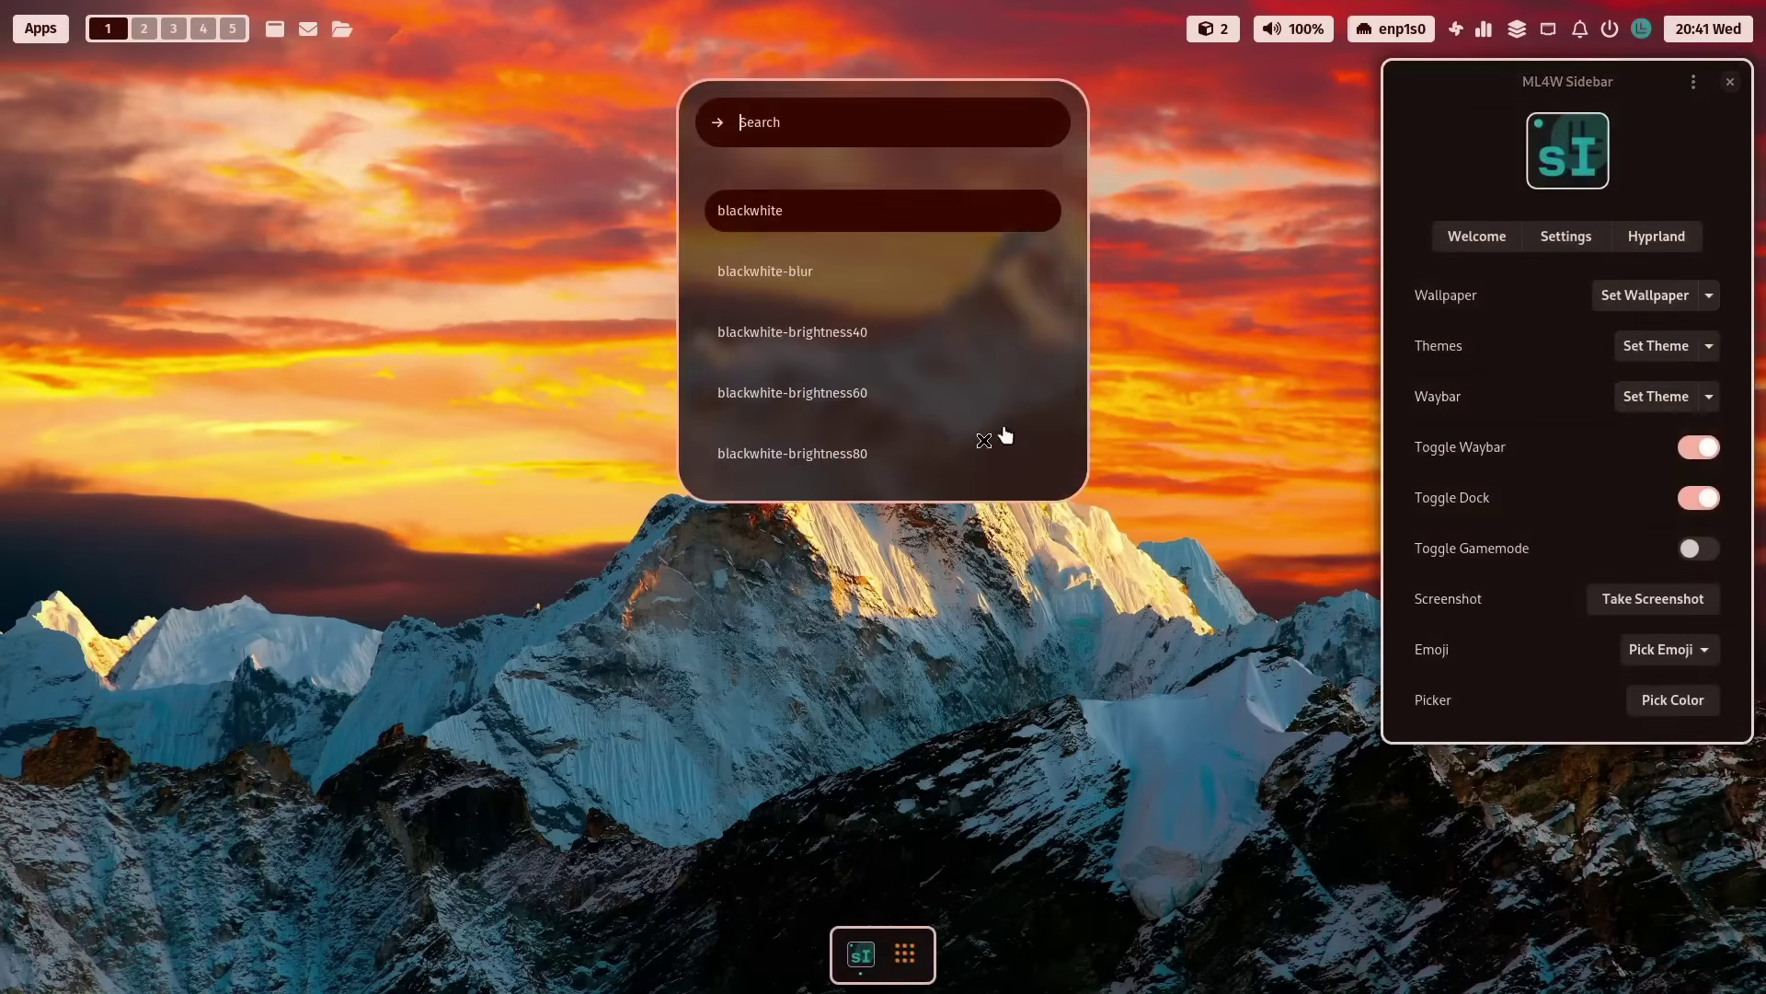
scroll(917, 345, down, 15)
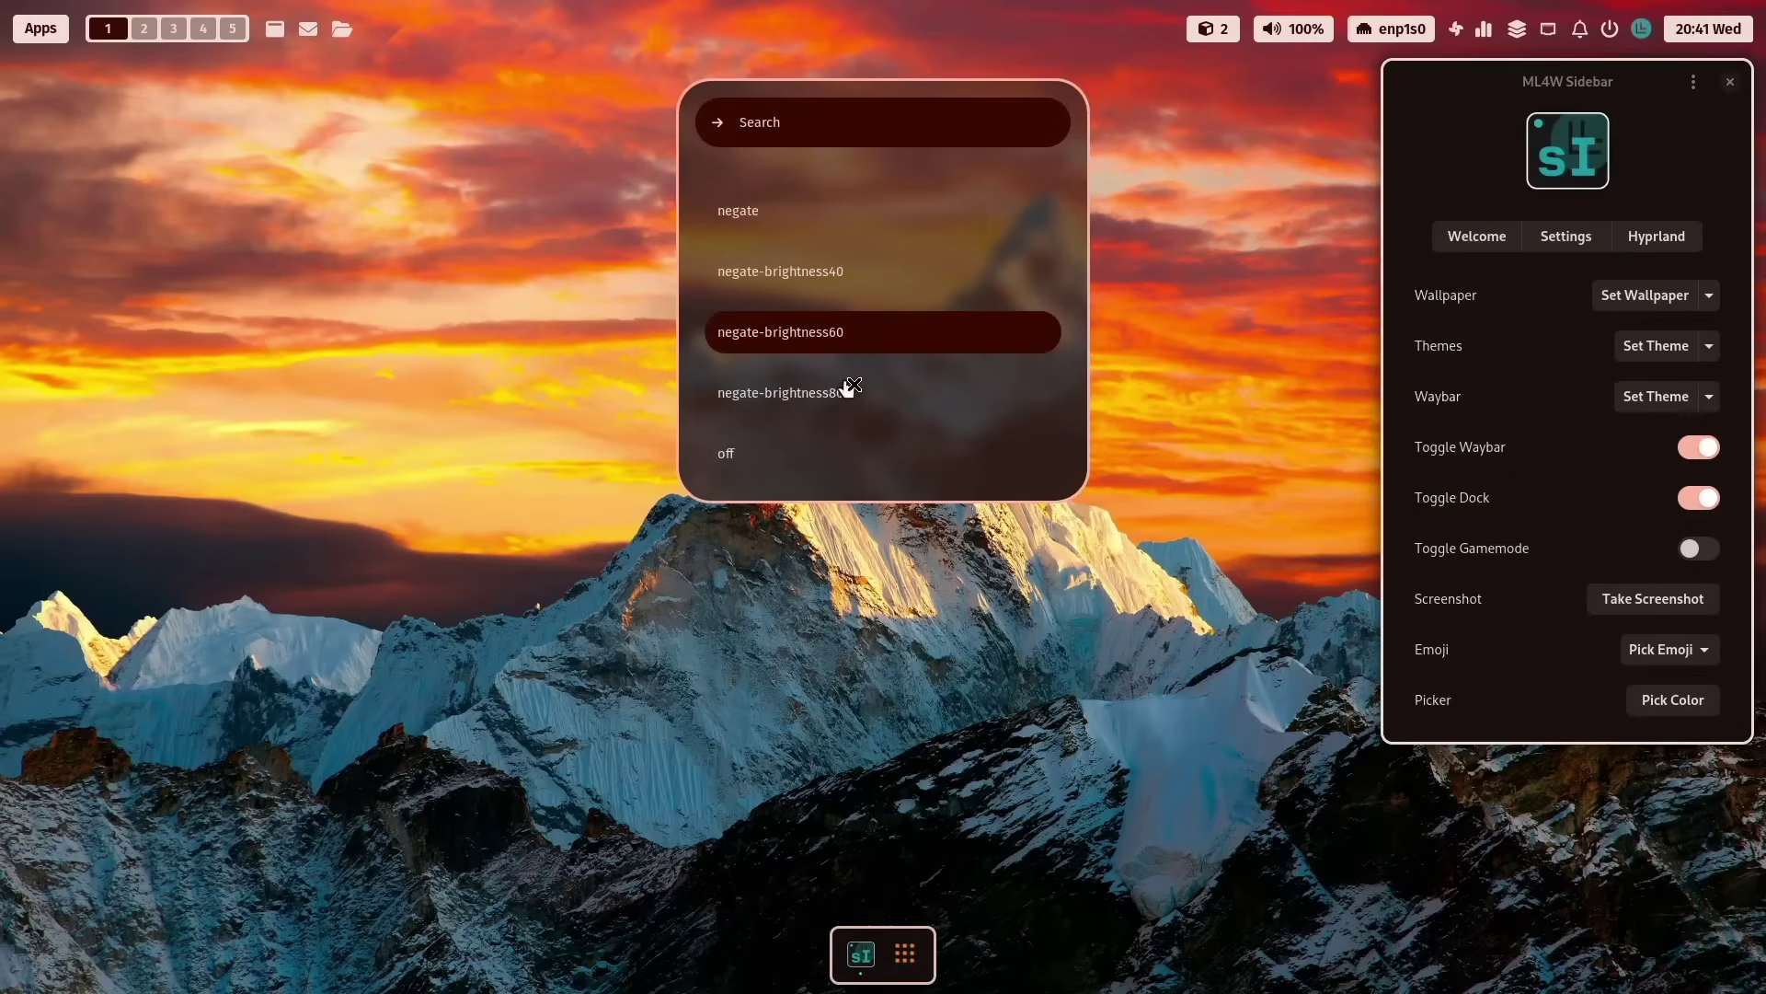
scroll(845, 388, down, 2)
scroll(845, 387, up, 3)
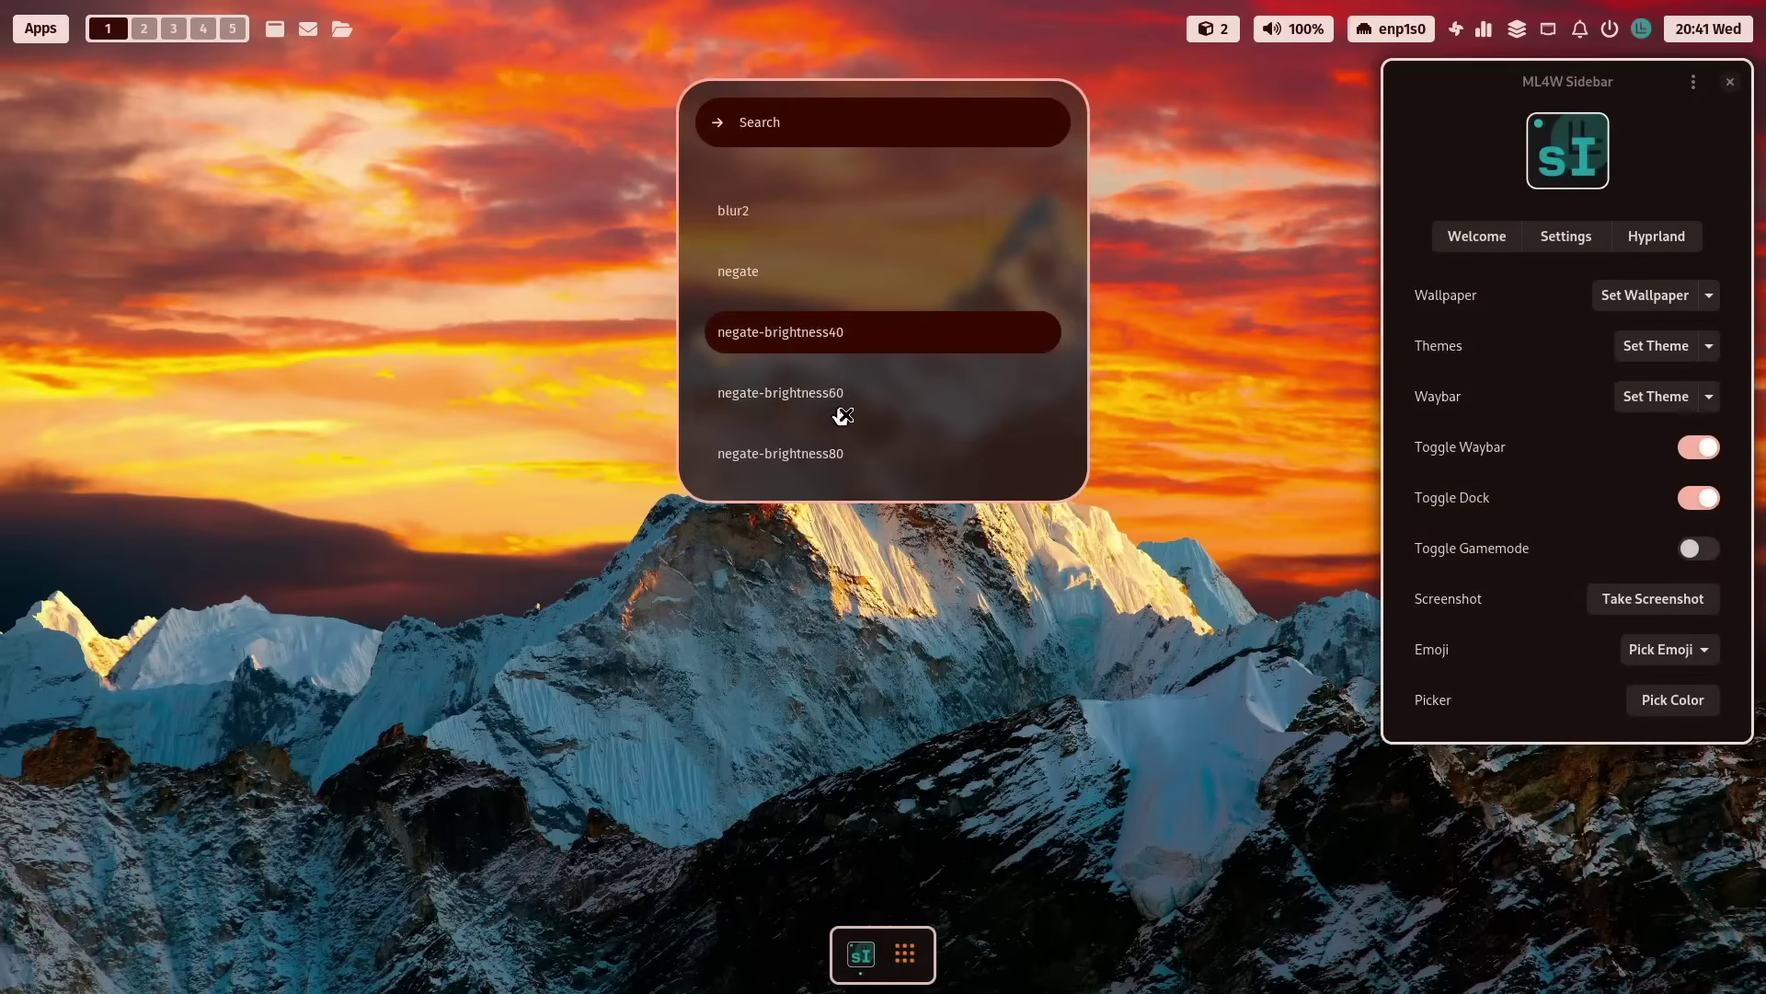
click(828, 453)
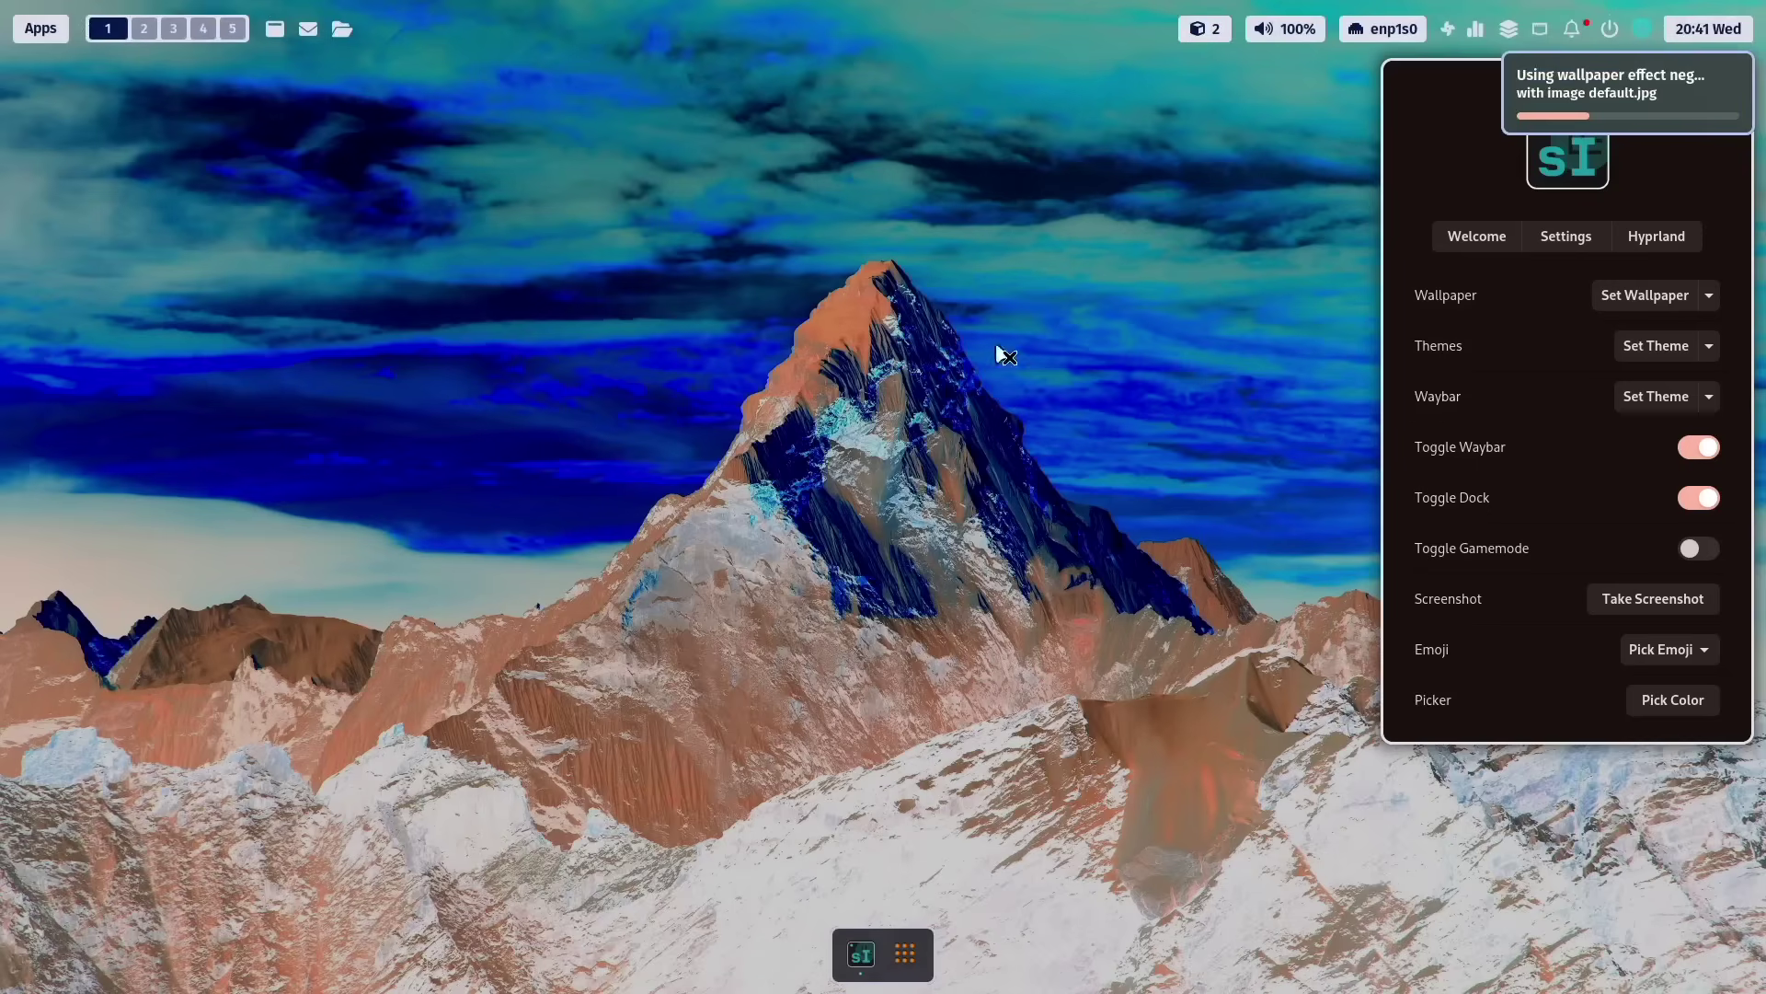
click(1741, 81)
click(1052, 312)
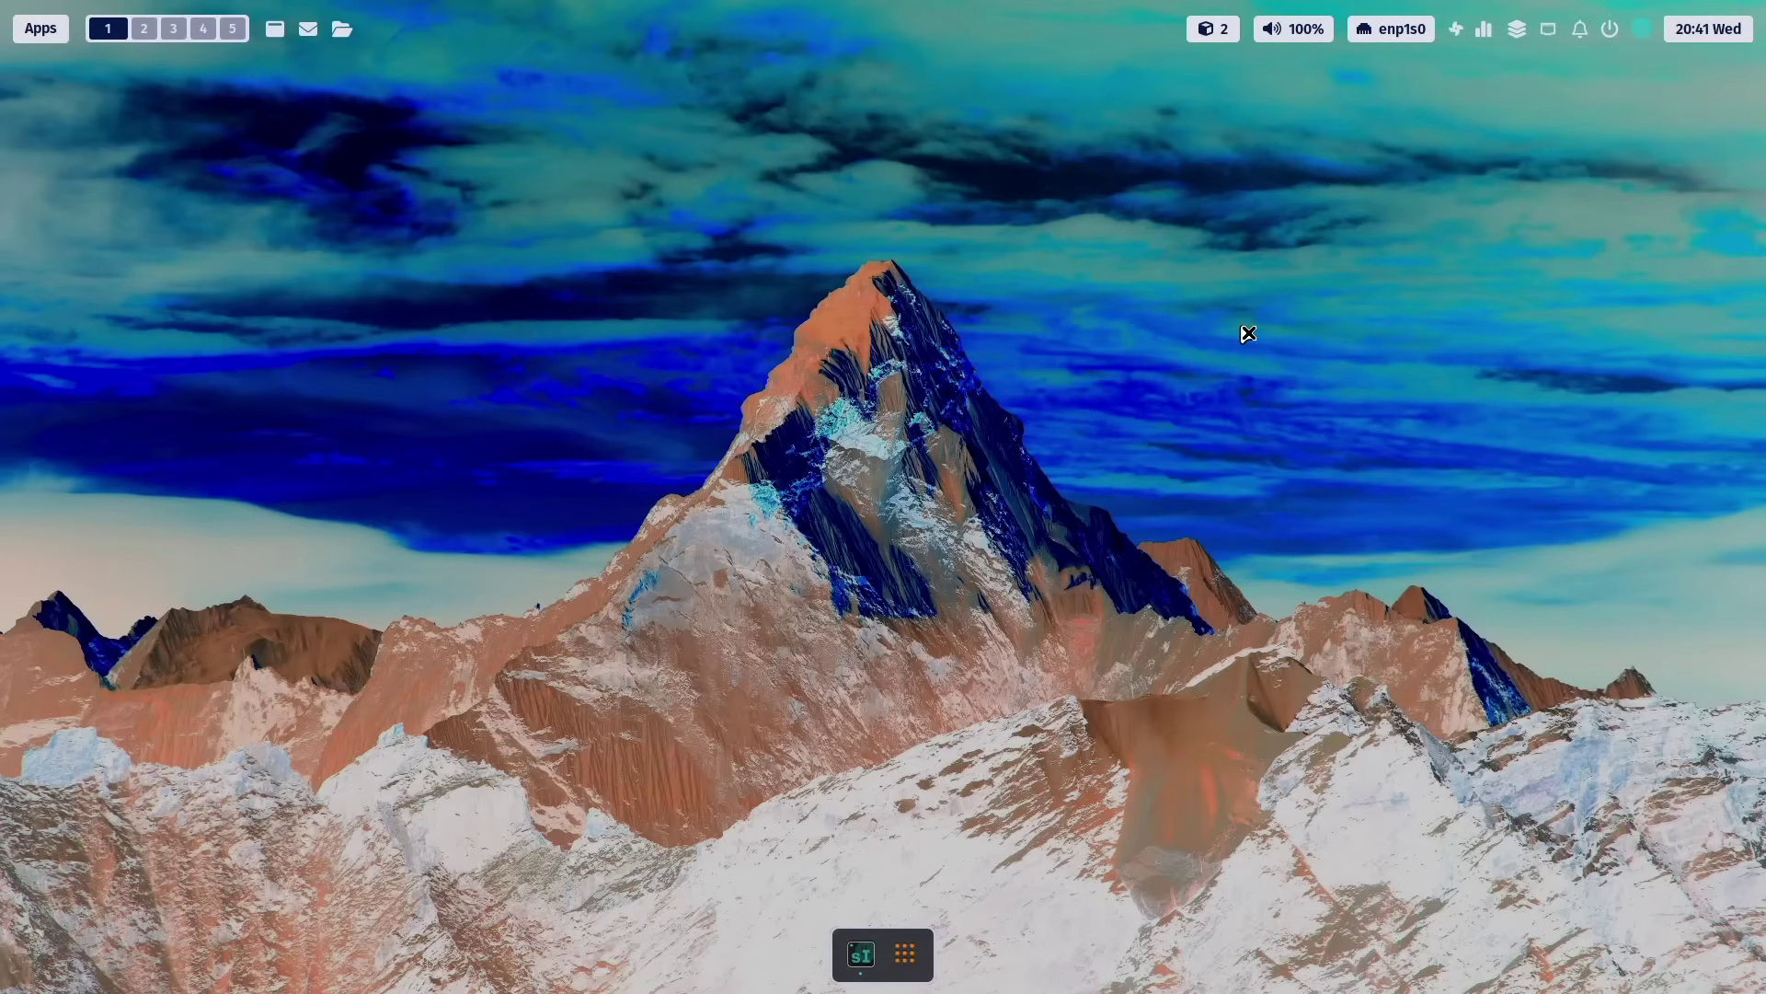
Cycle to random wallpapers twice with Super+Shift+W, then apply the blackwhite-blur effect
key(super+shift+w)
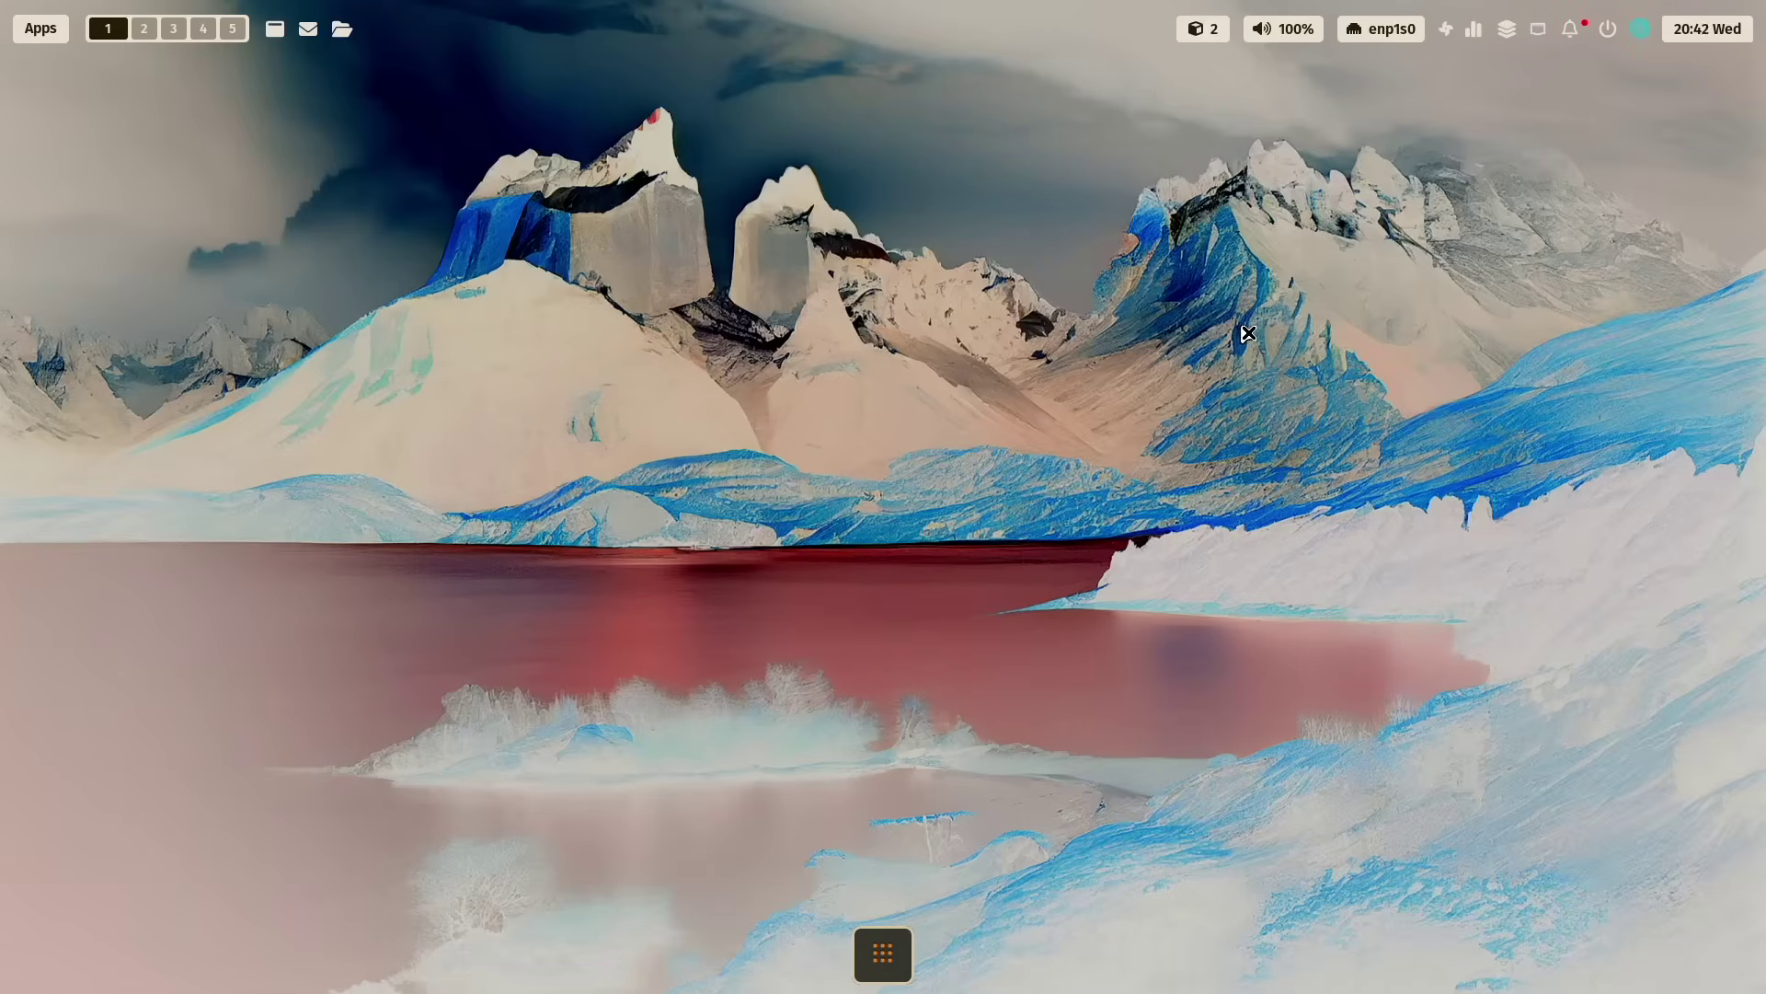
key(super+shift+w)
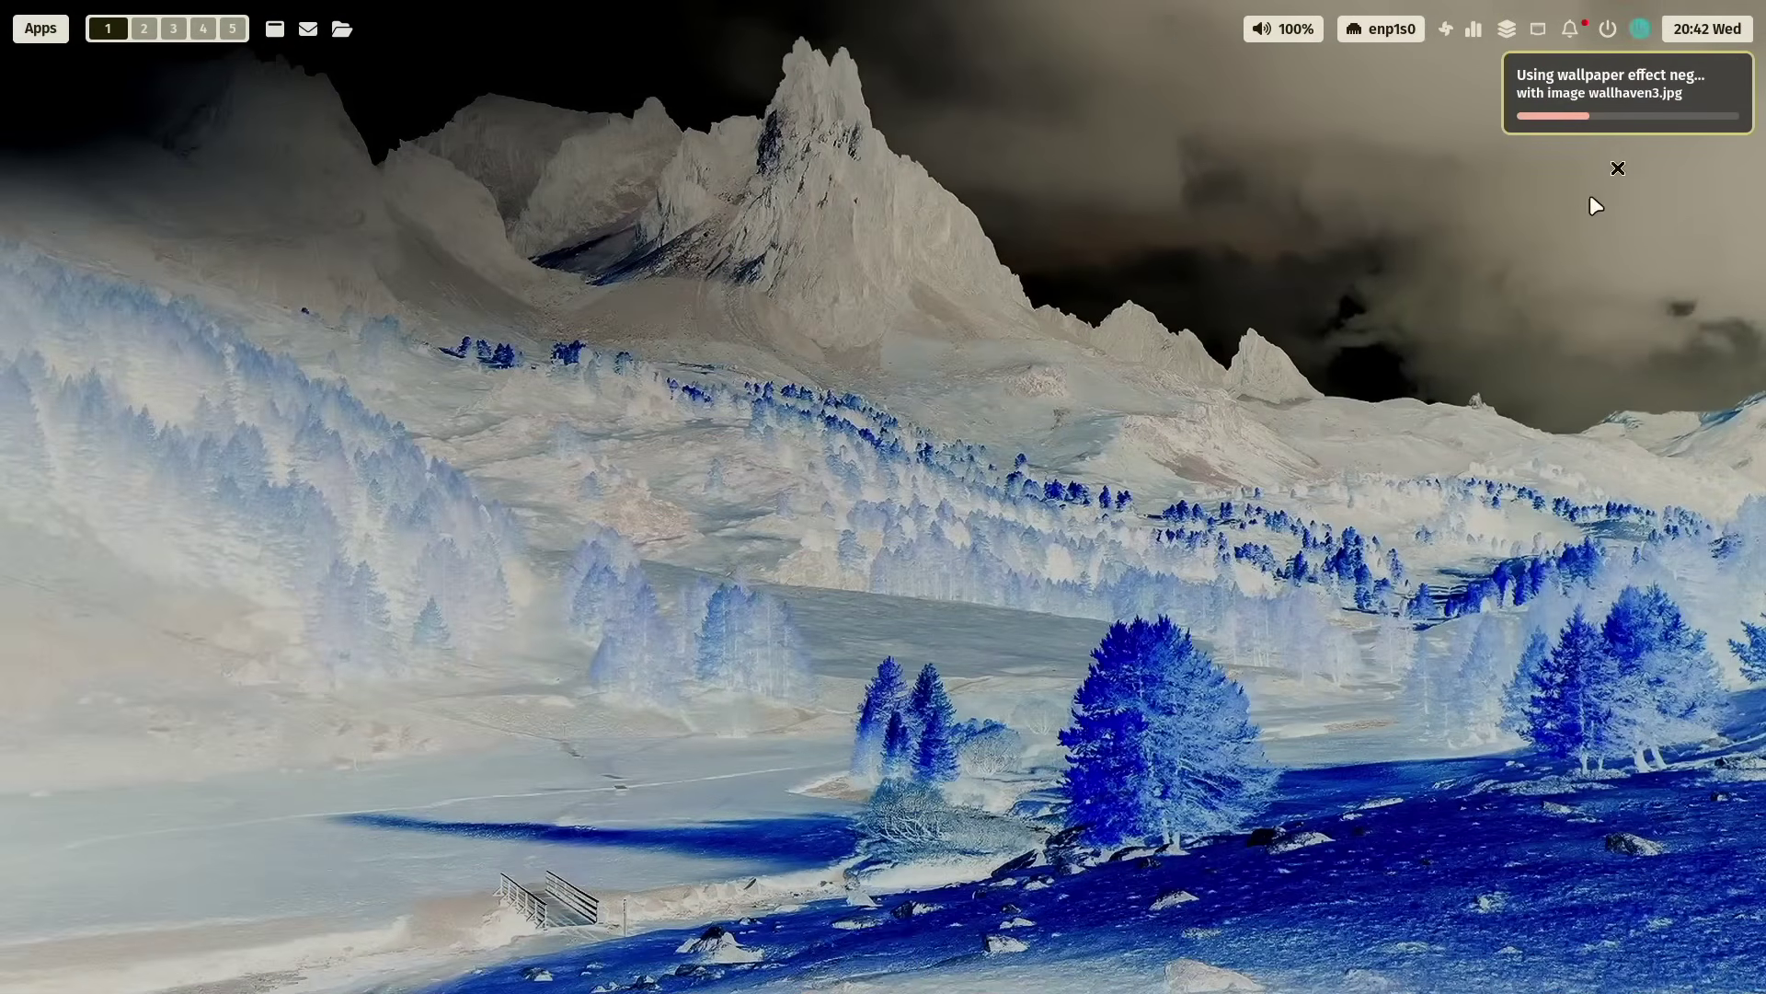
click(1643, 29)
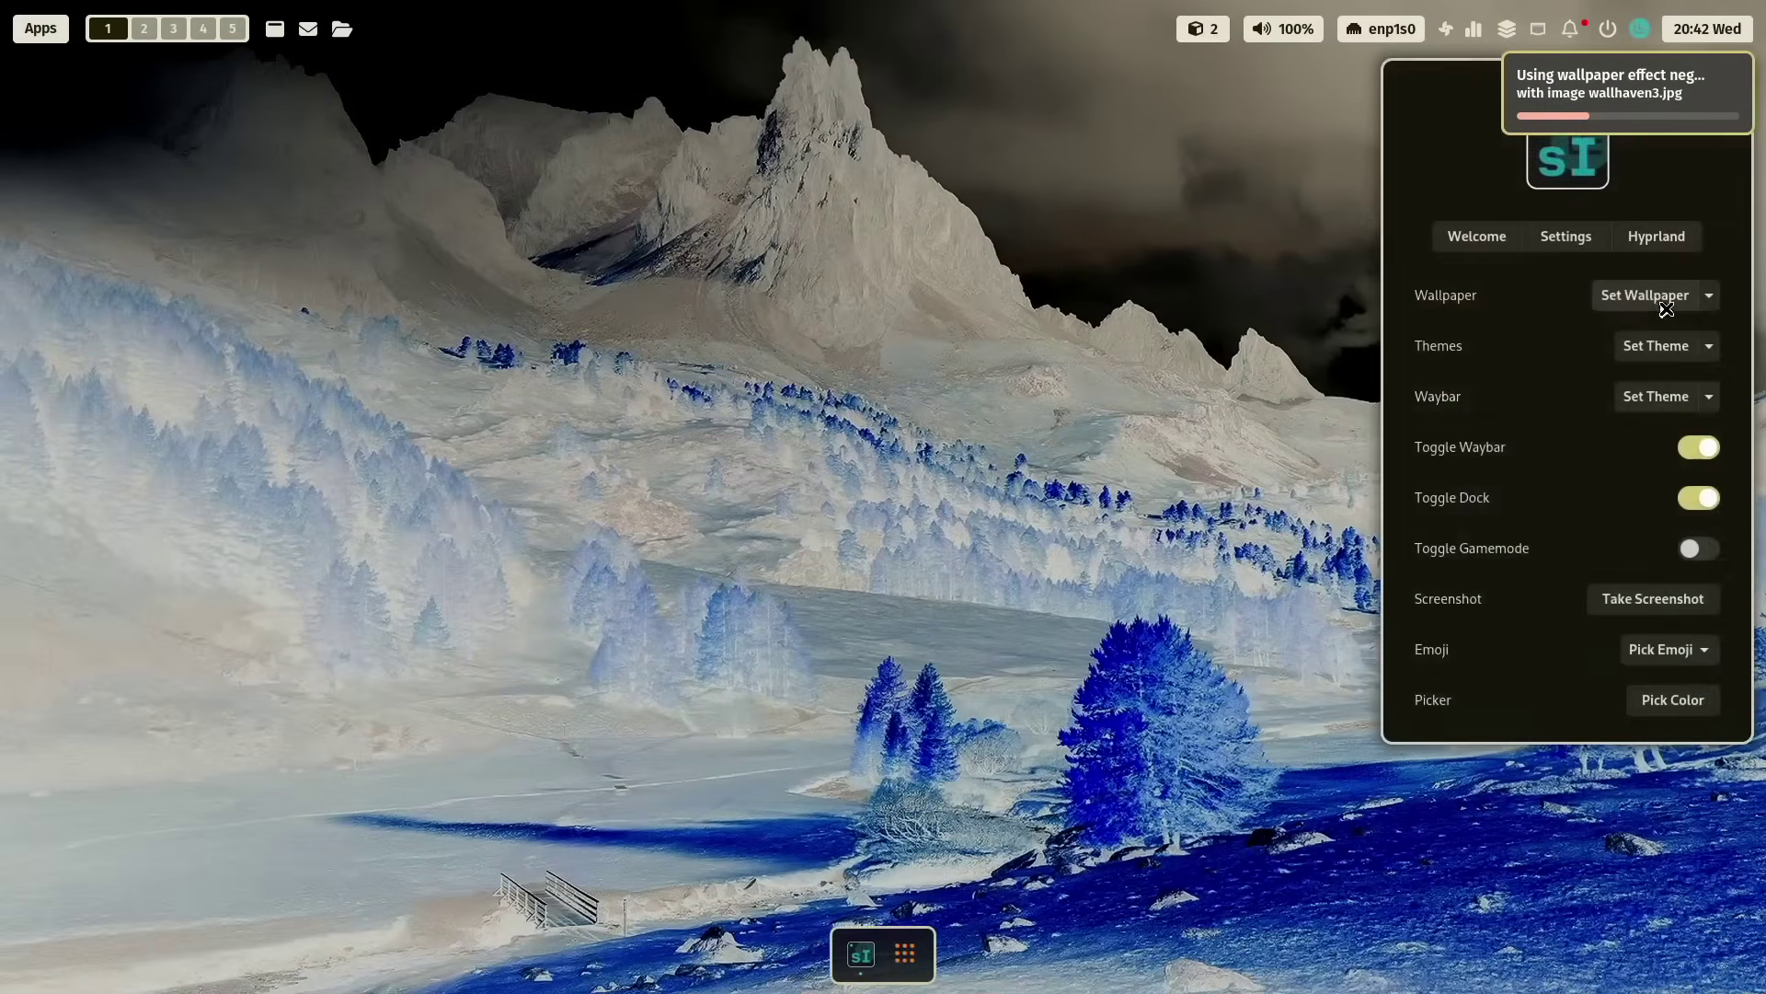
click(1713, 300)
click(1665, 367)
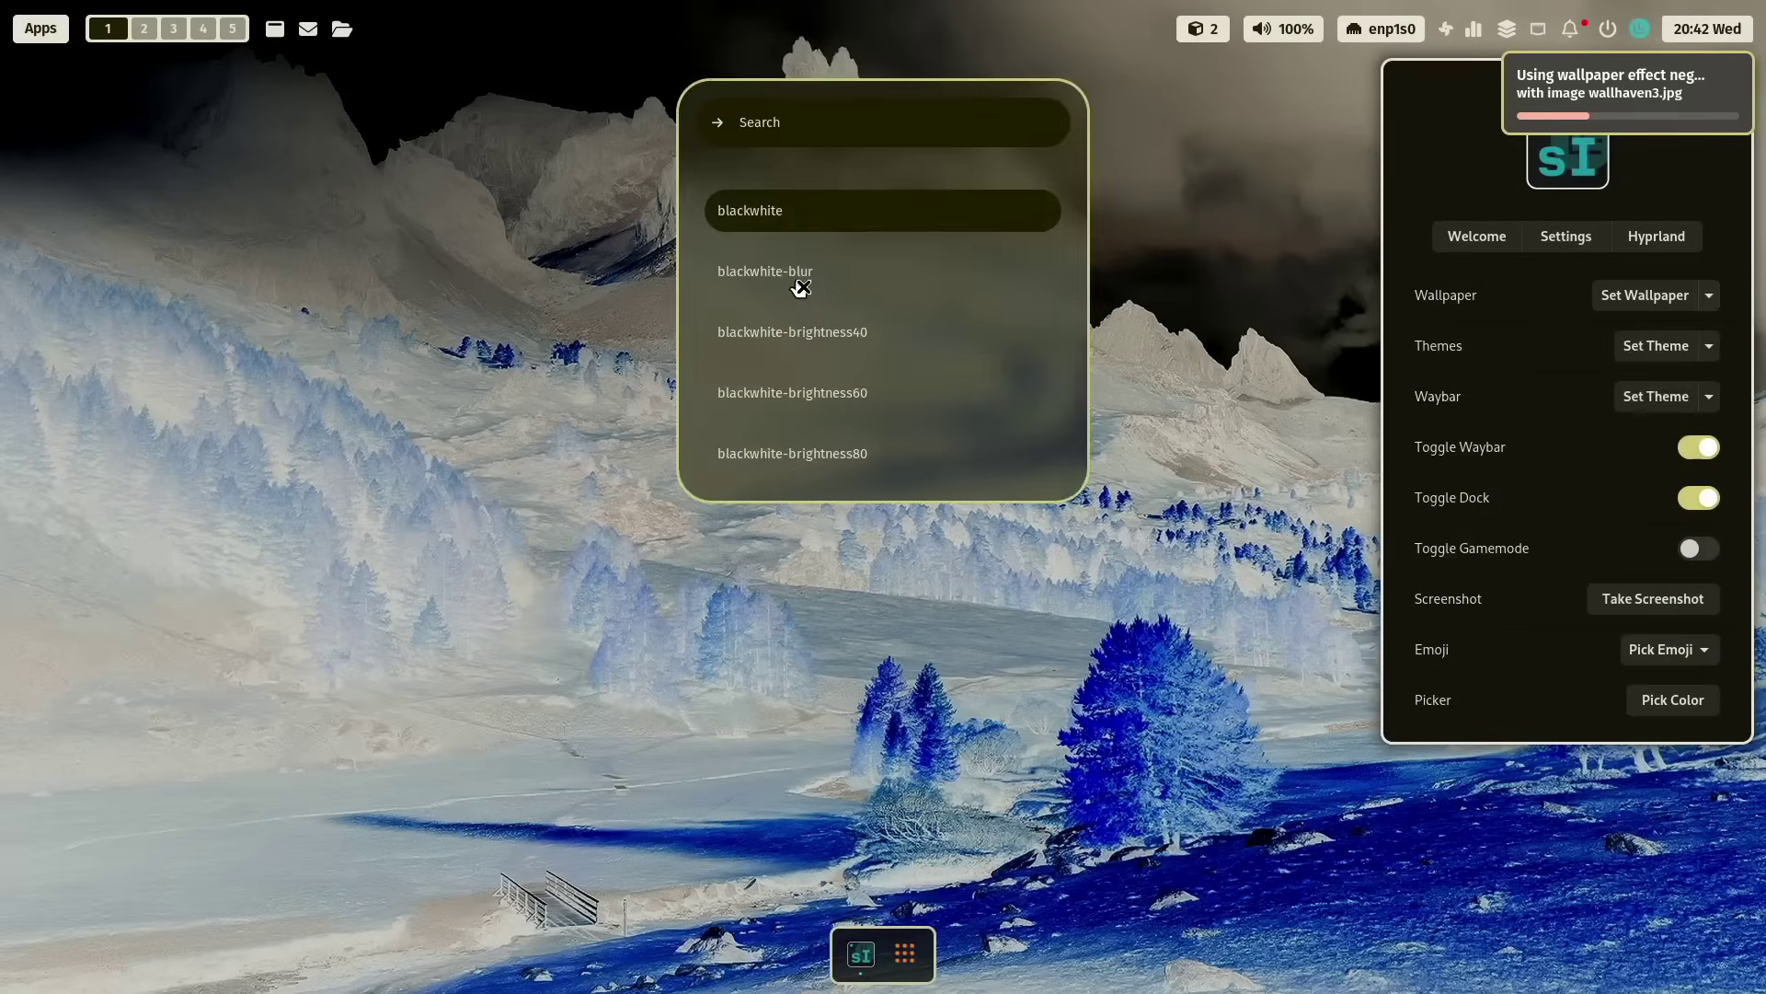
click(799, 286)
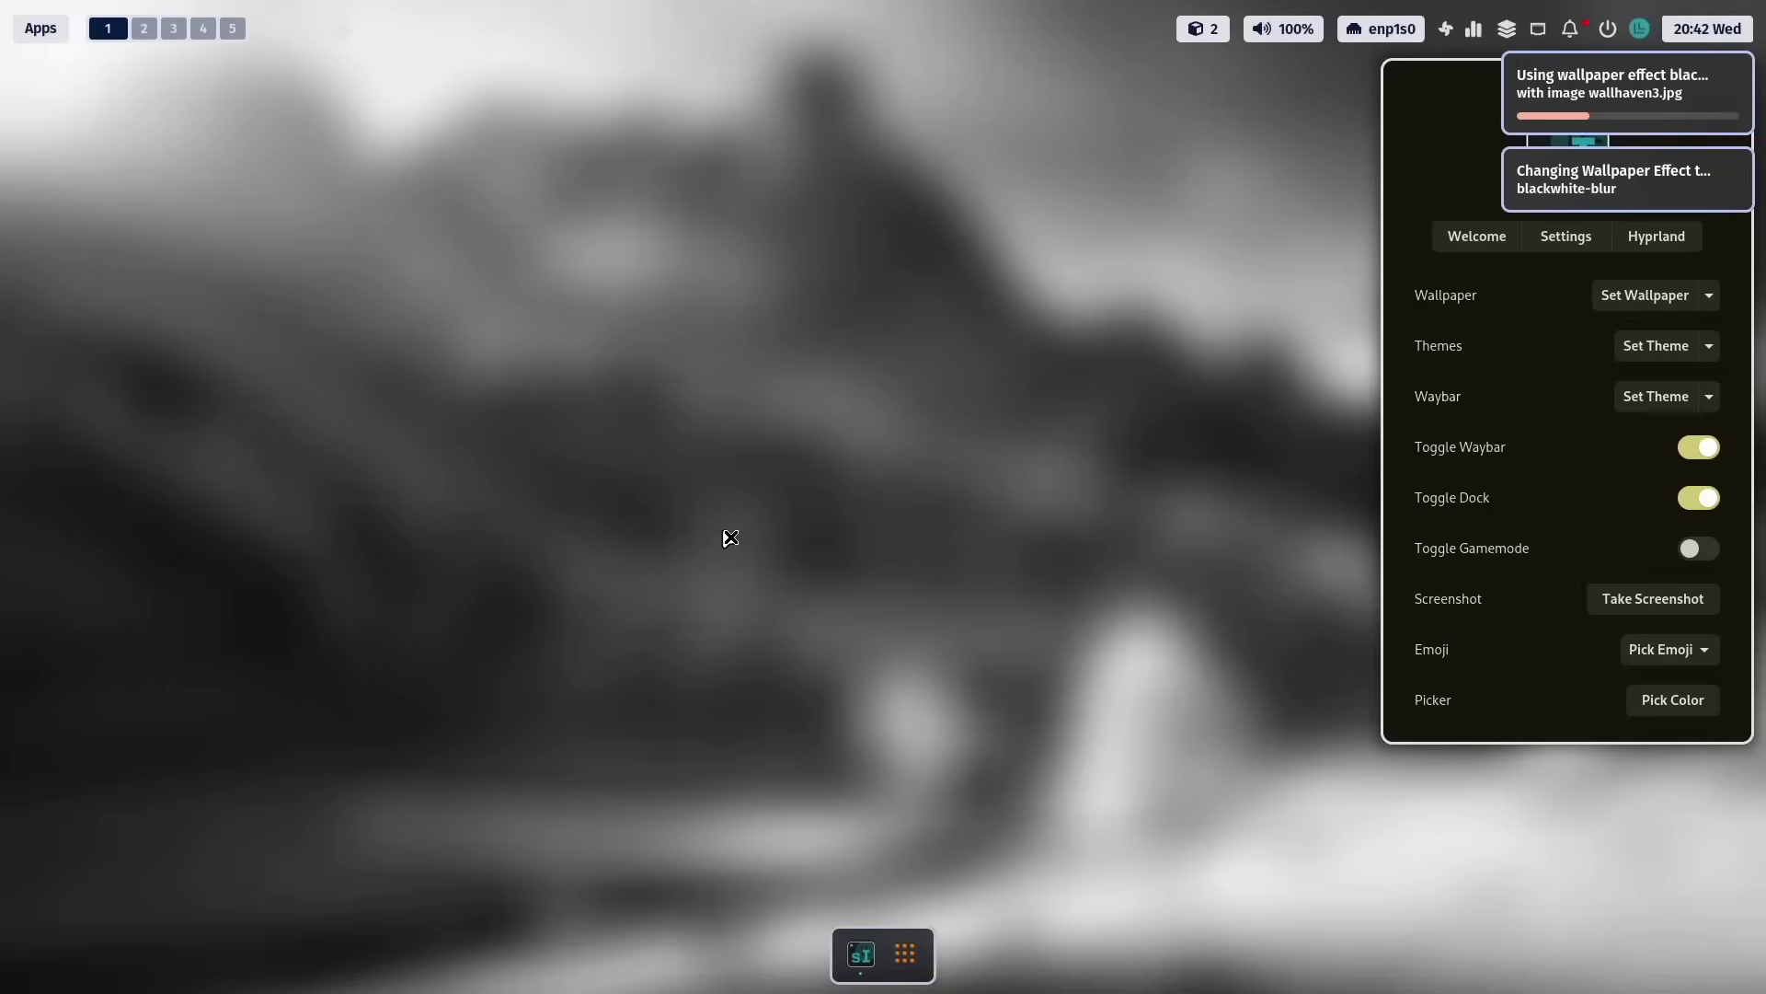
key(super+Return)
Open more kitty terminals and launch Hyprland Settings from the ML4W Sidebar's Hyprland entry
key(super+Return)
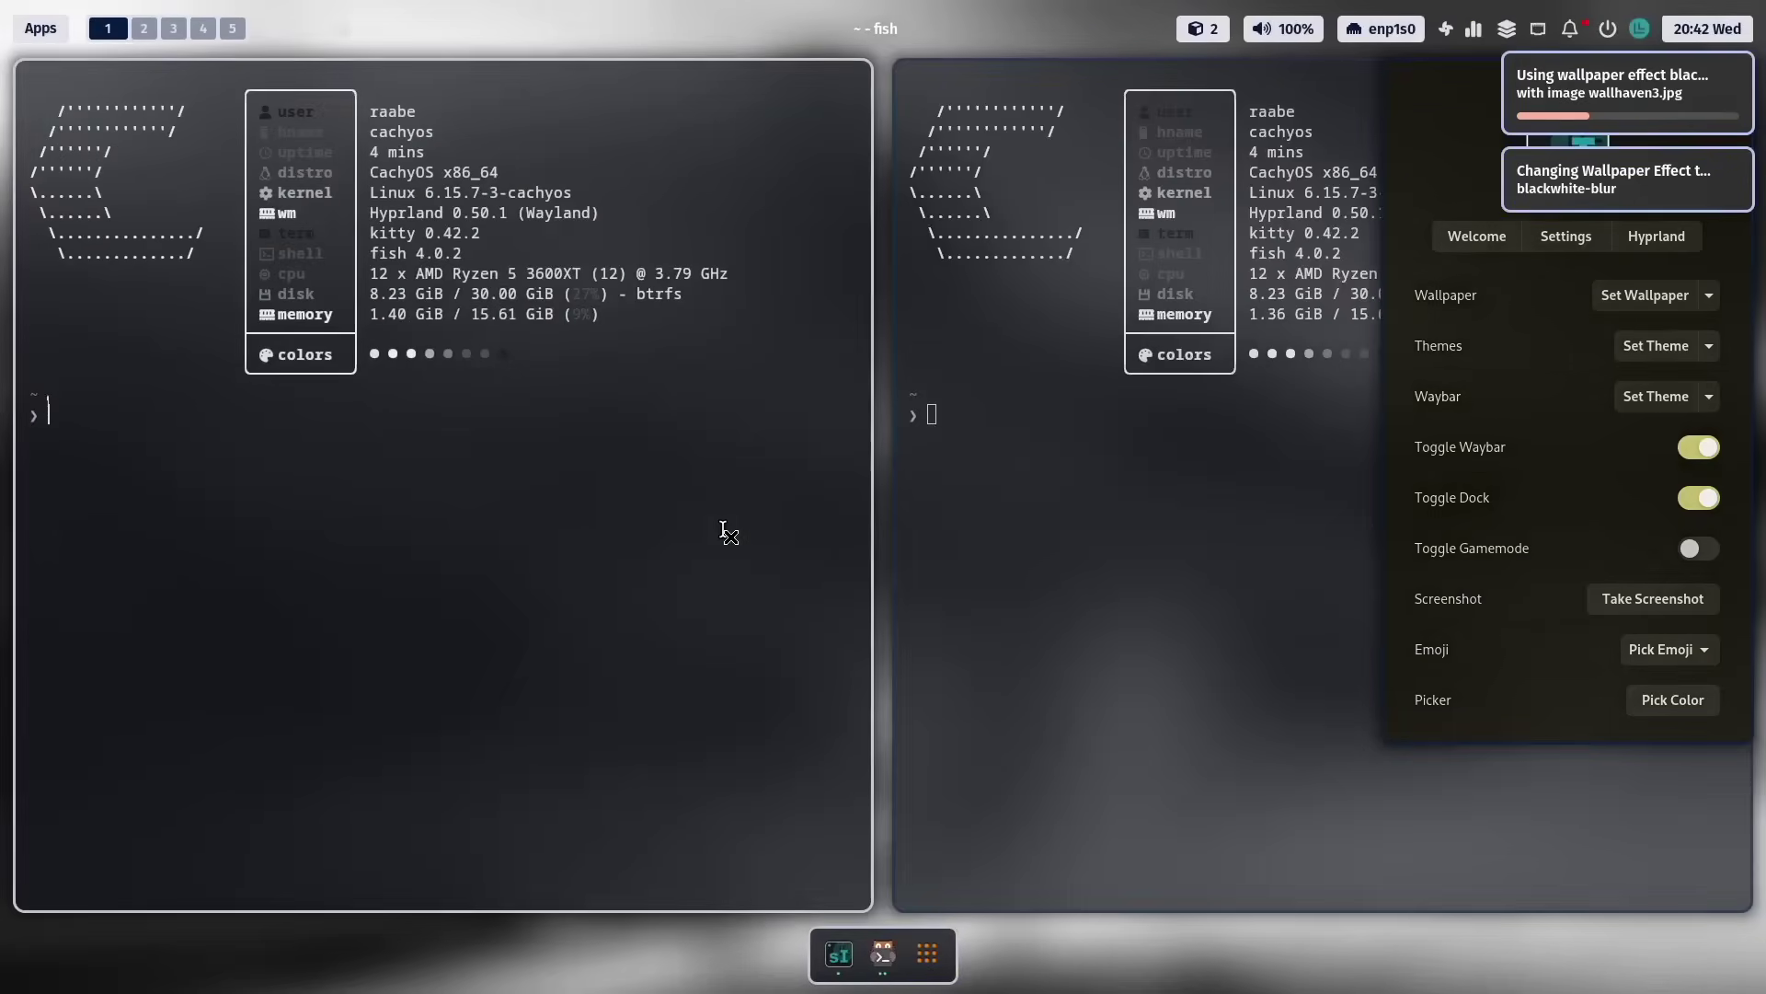
key(super+Return)
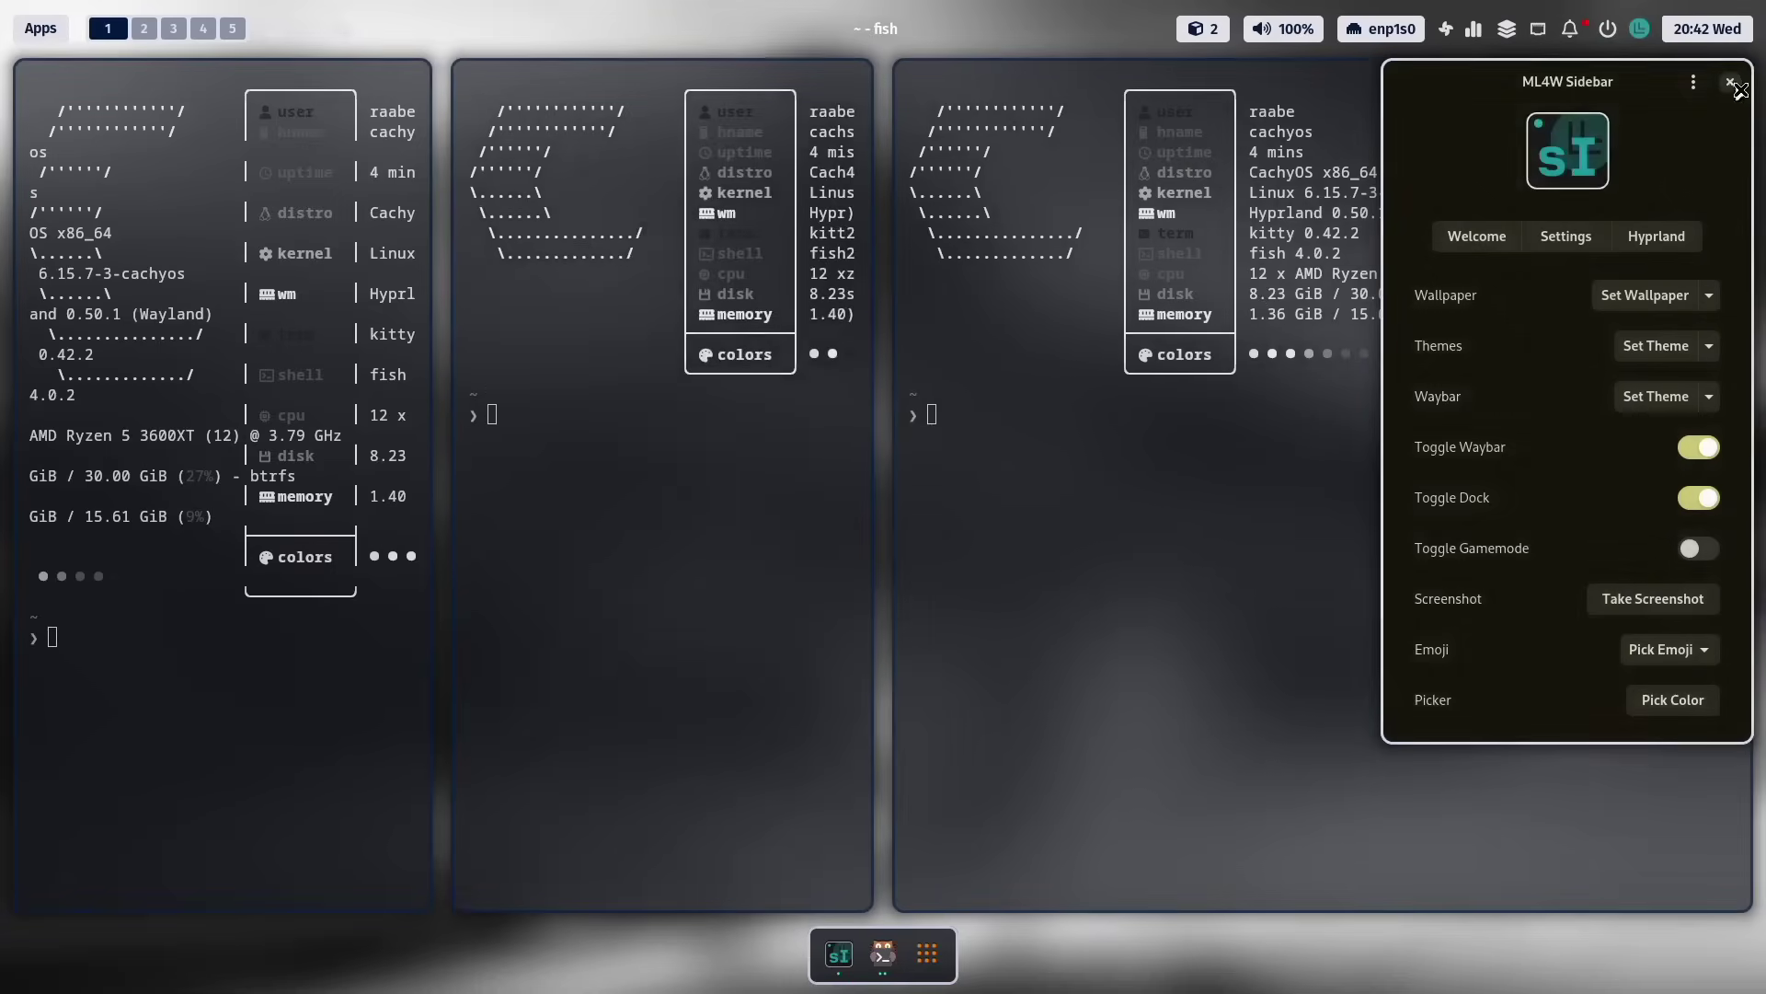
key(super+q)
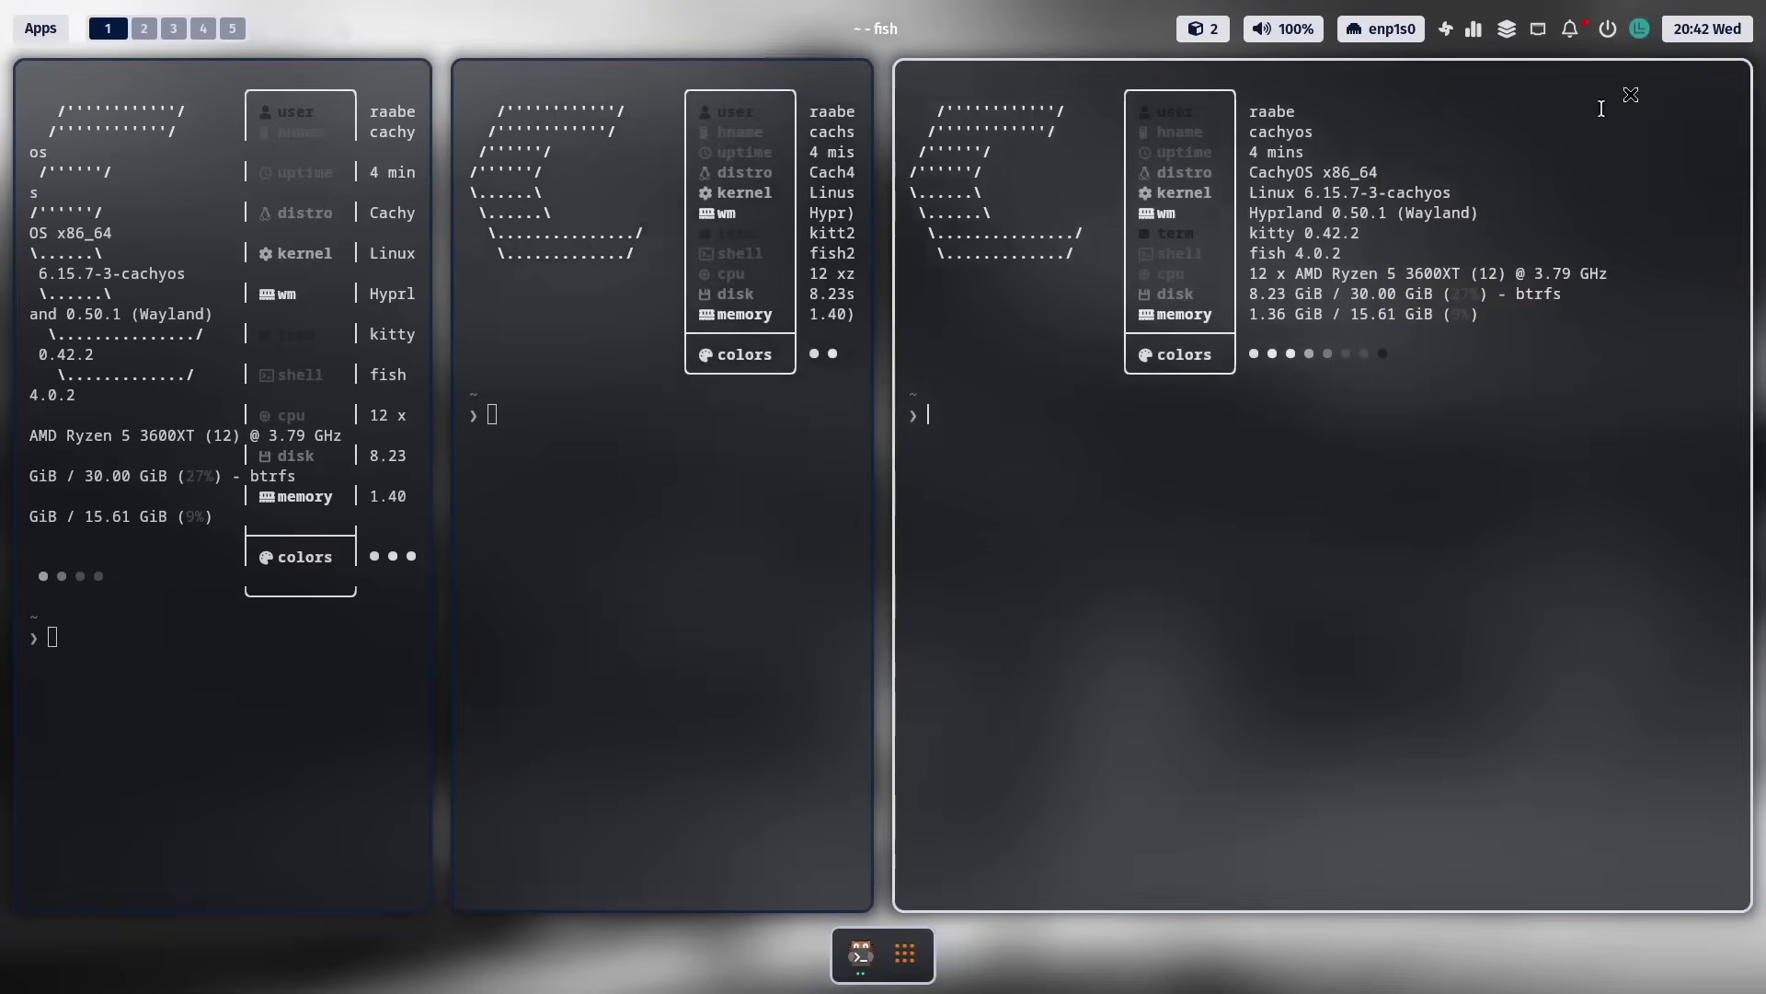
click(1640, 30)
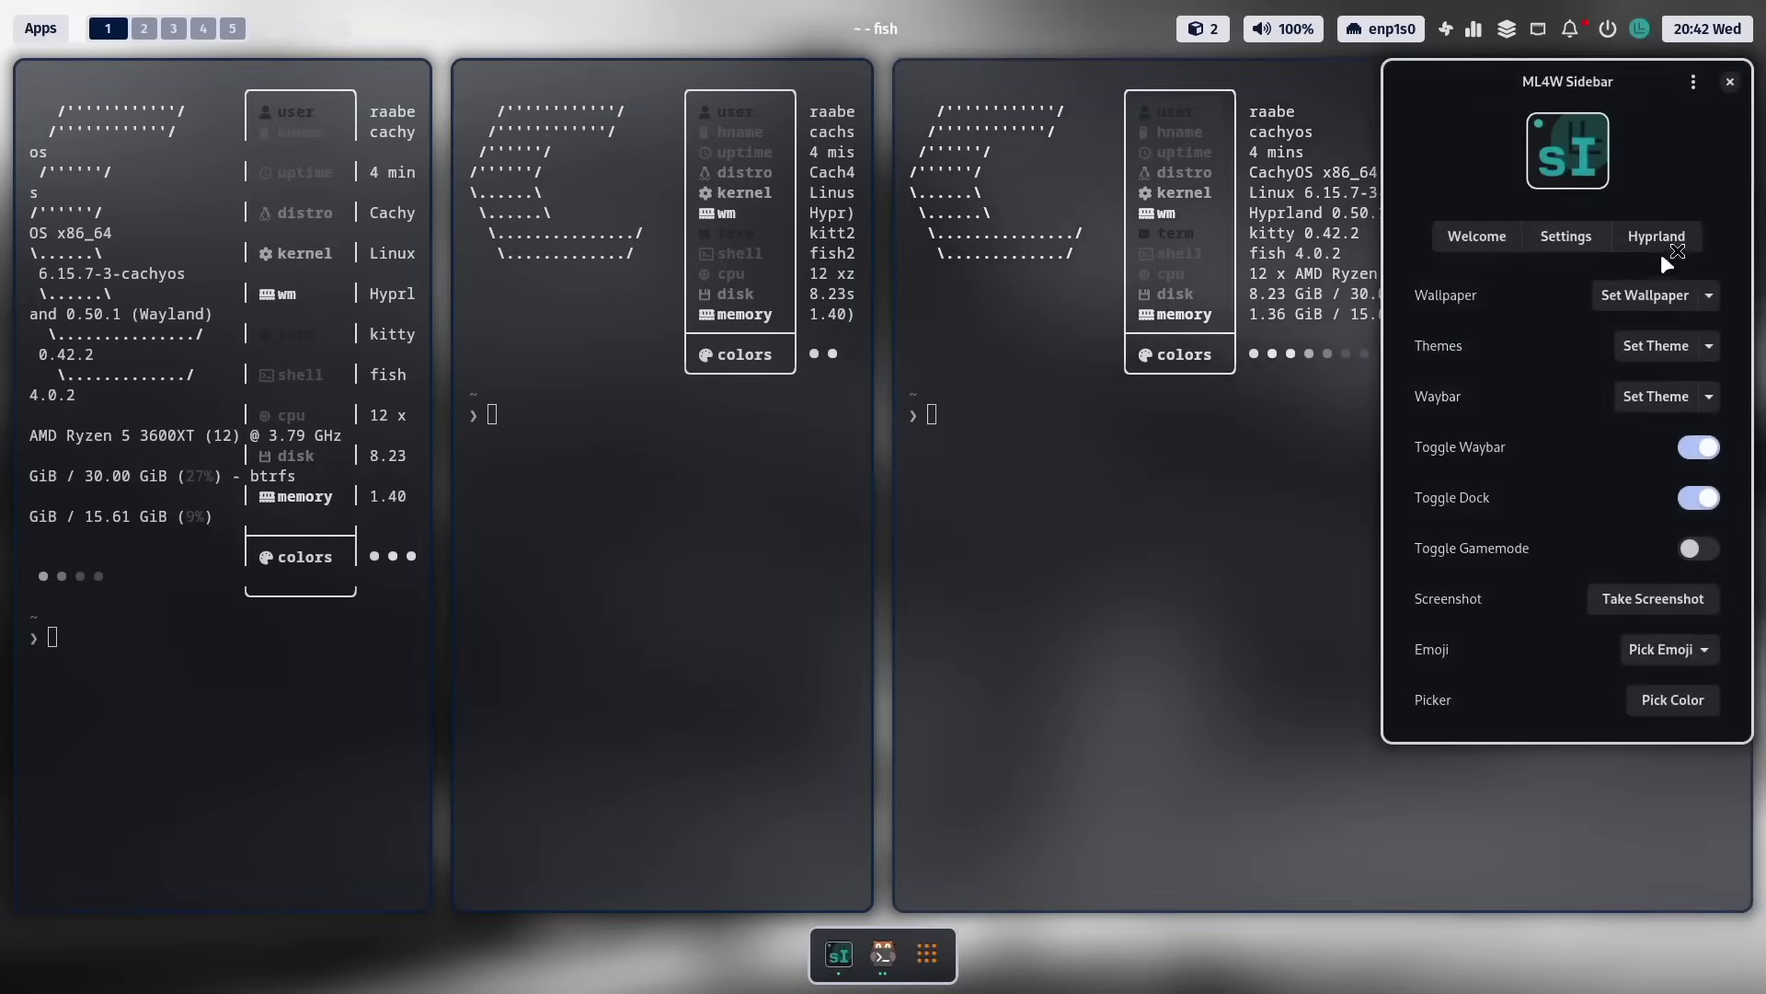
click(1678, 241)
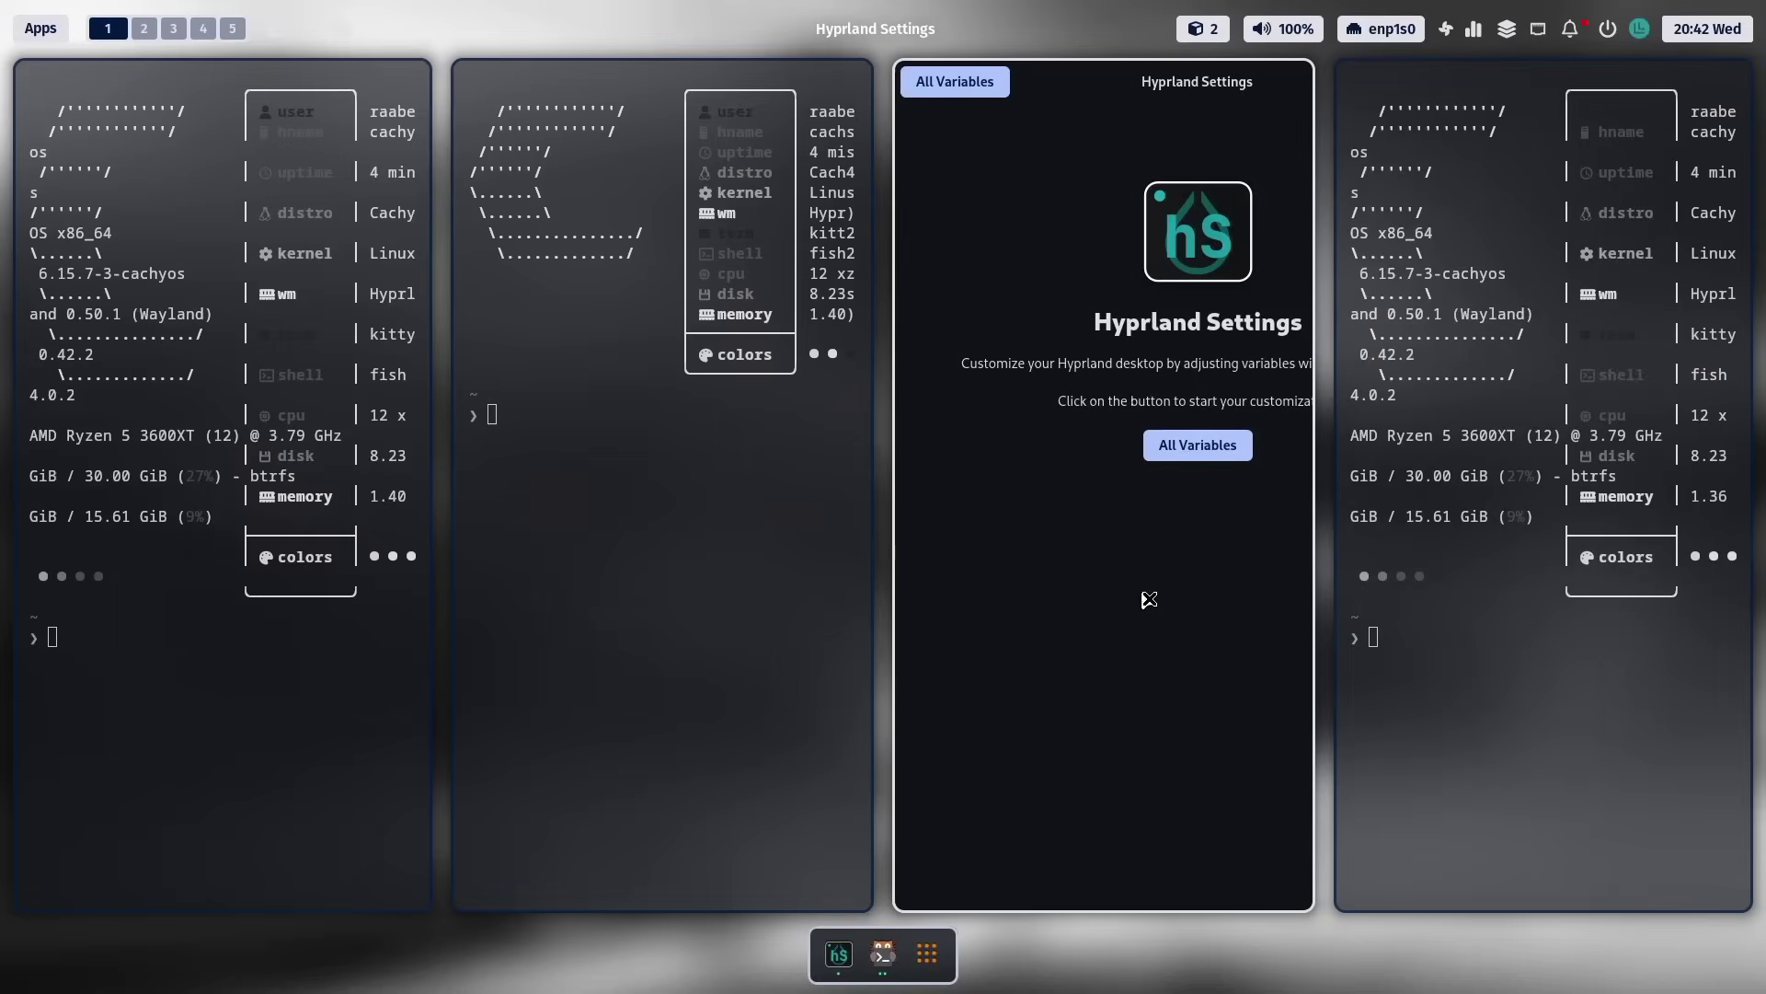
Close extra terminals, lower general:border_size to 0 in All Variables, and add it as a favourite
key(super+q)
key(super+q)
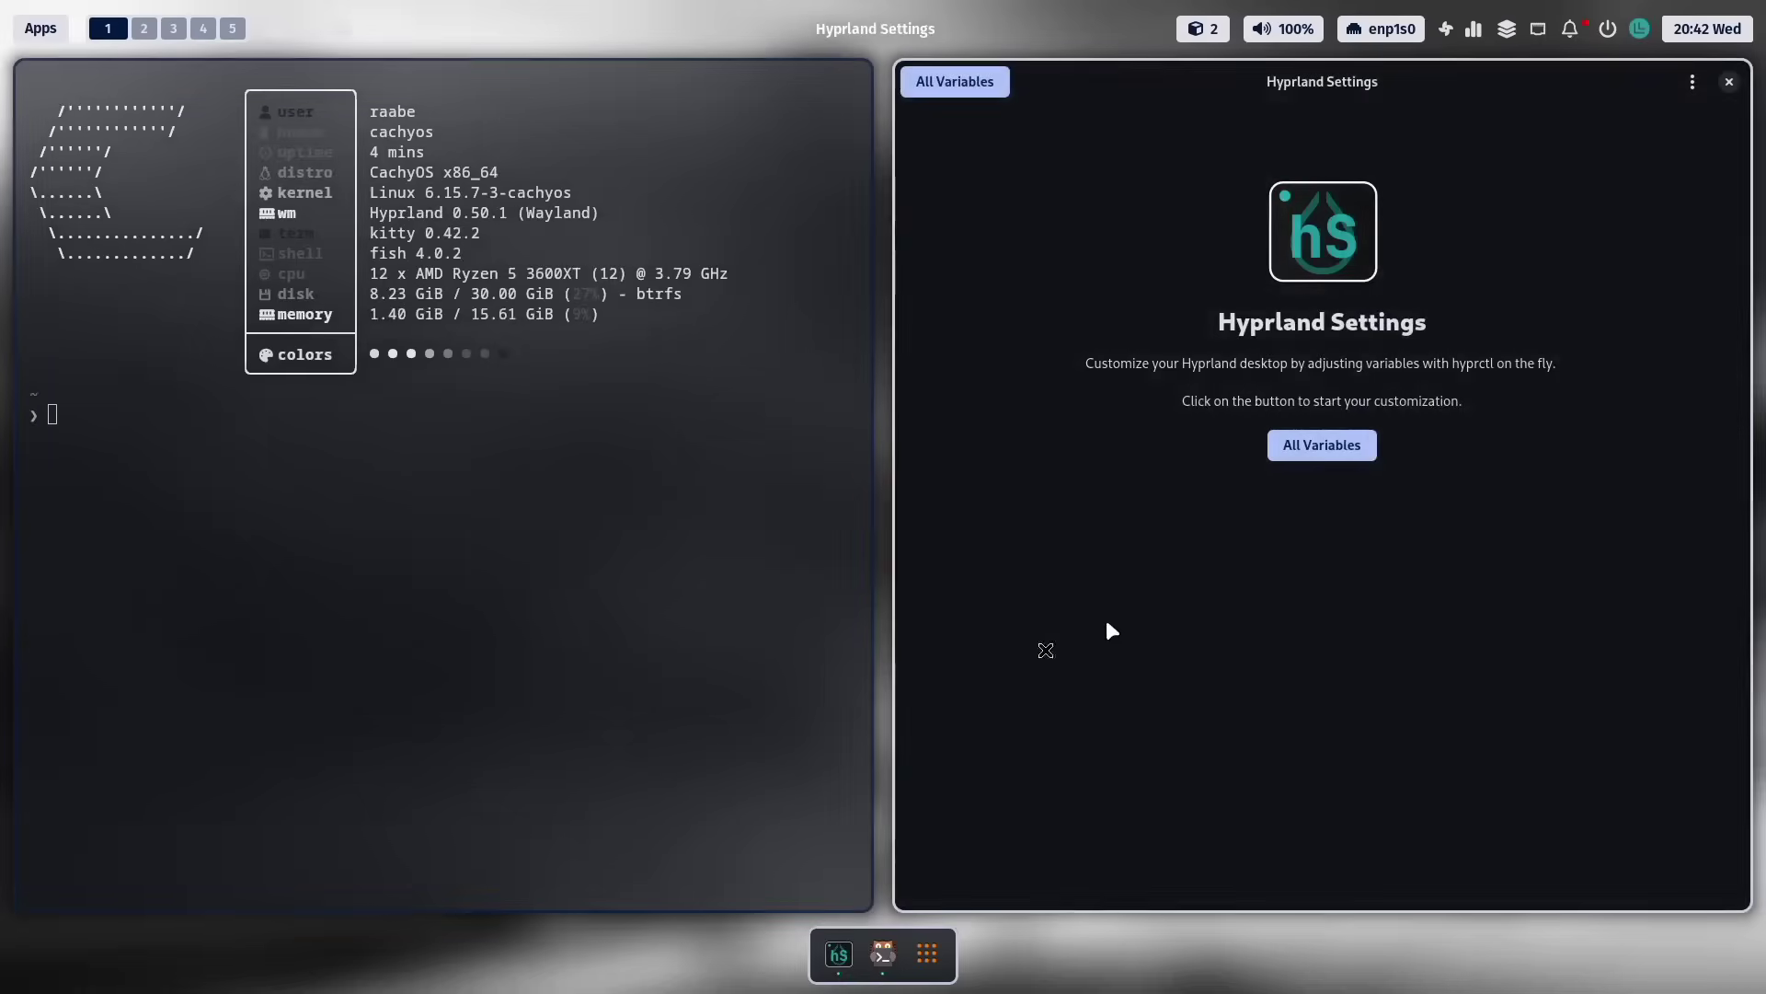
click(966, 95)
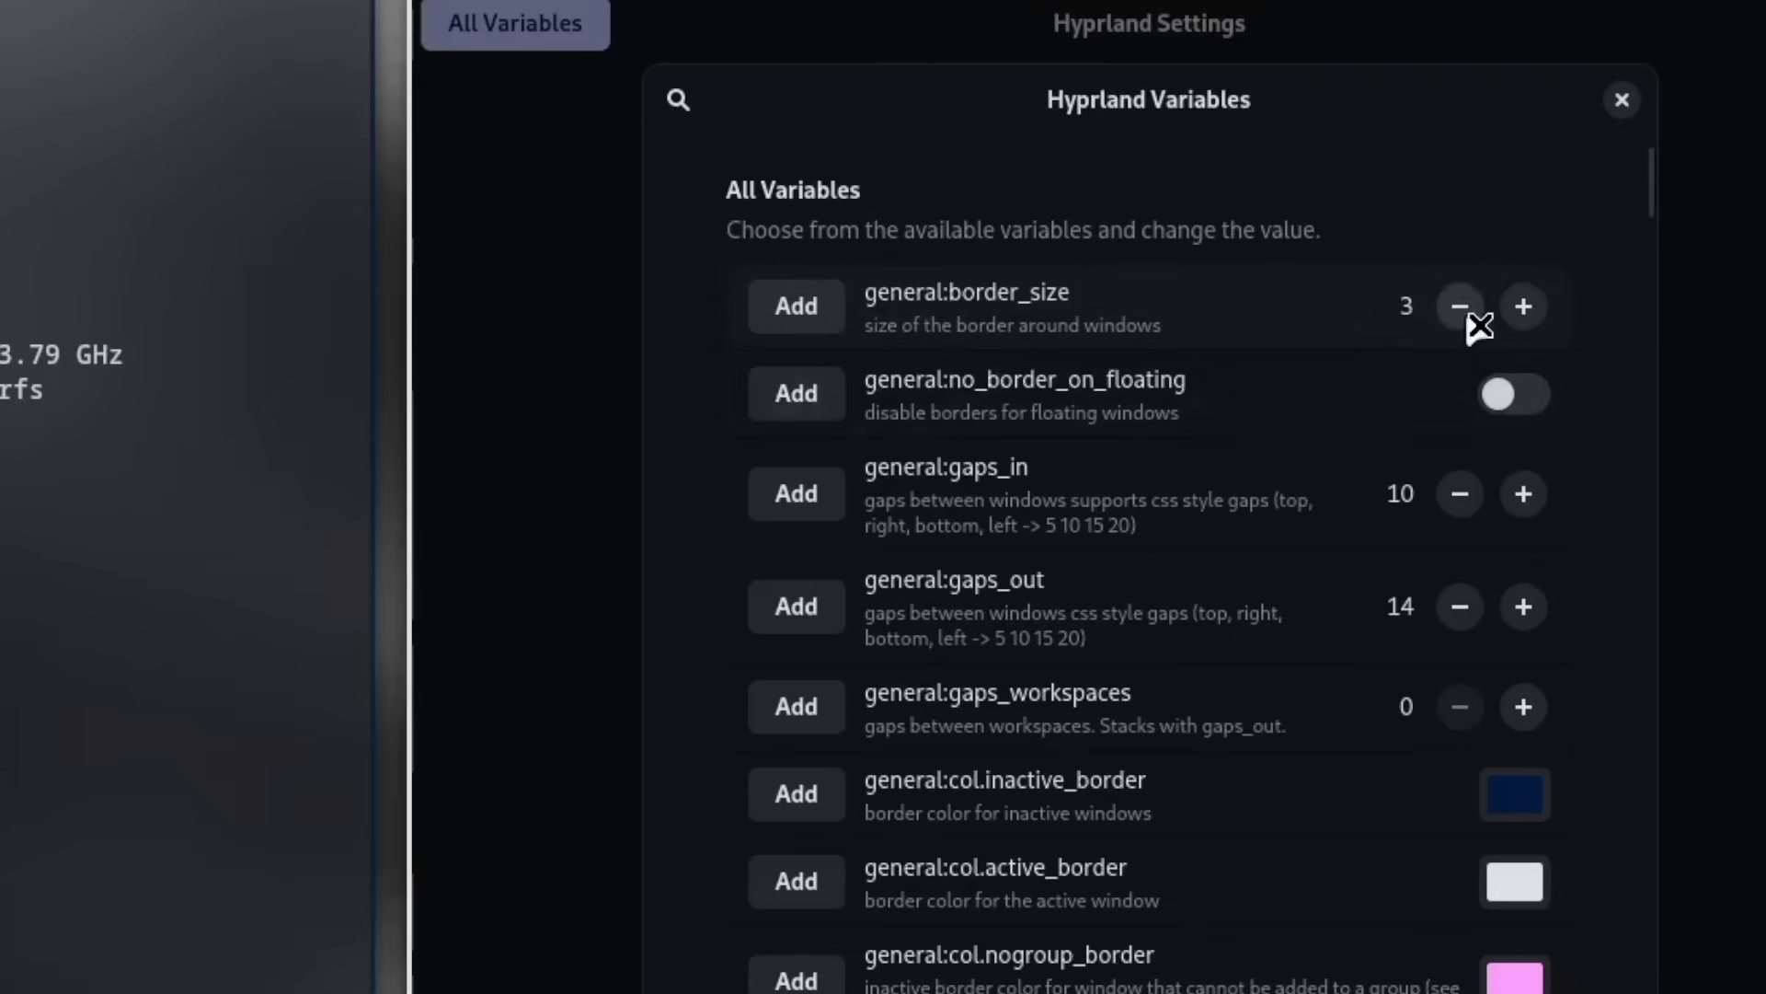
click(1465, 311)
click(1464, 311)
click(1464, 311)
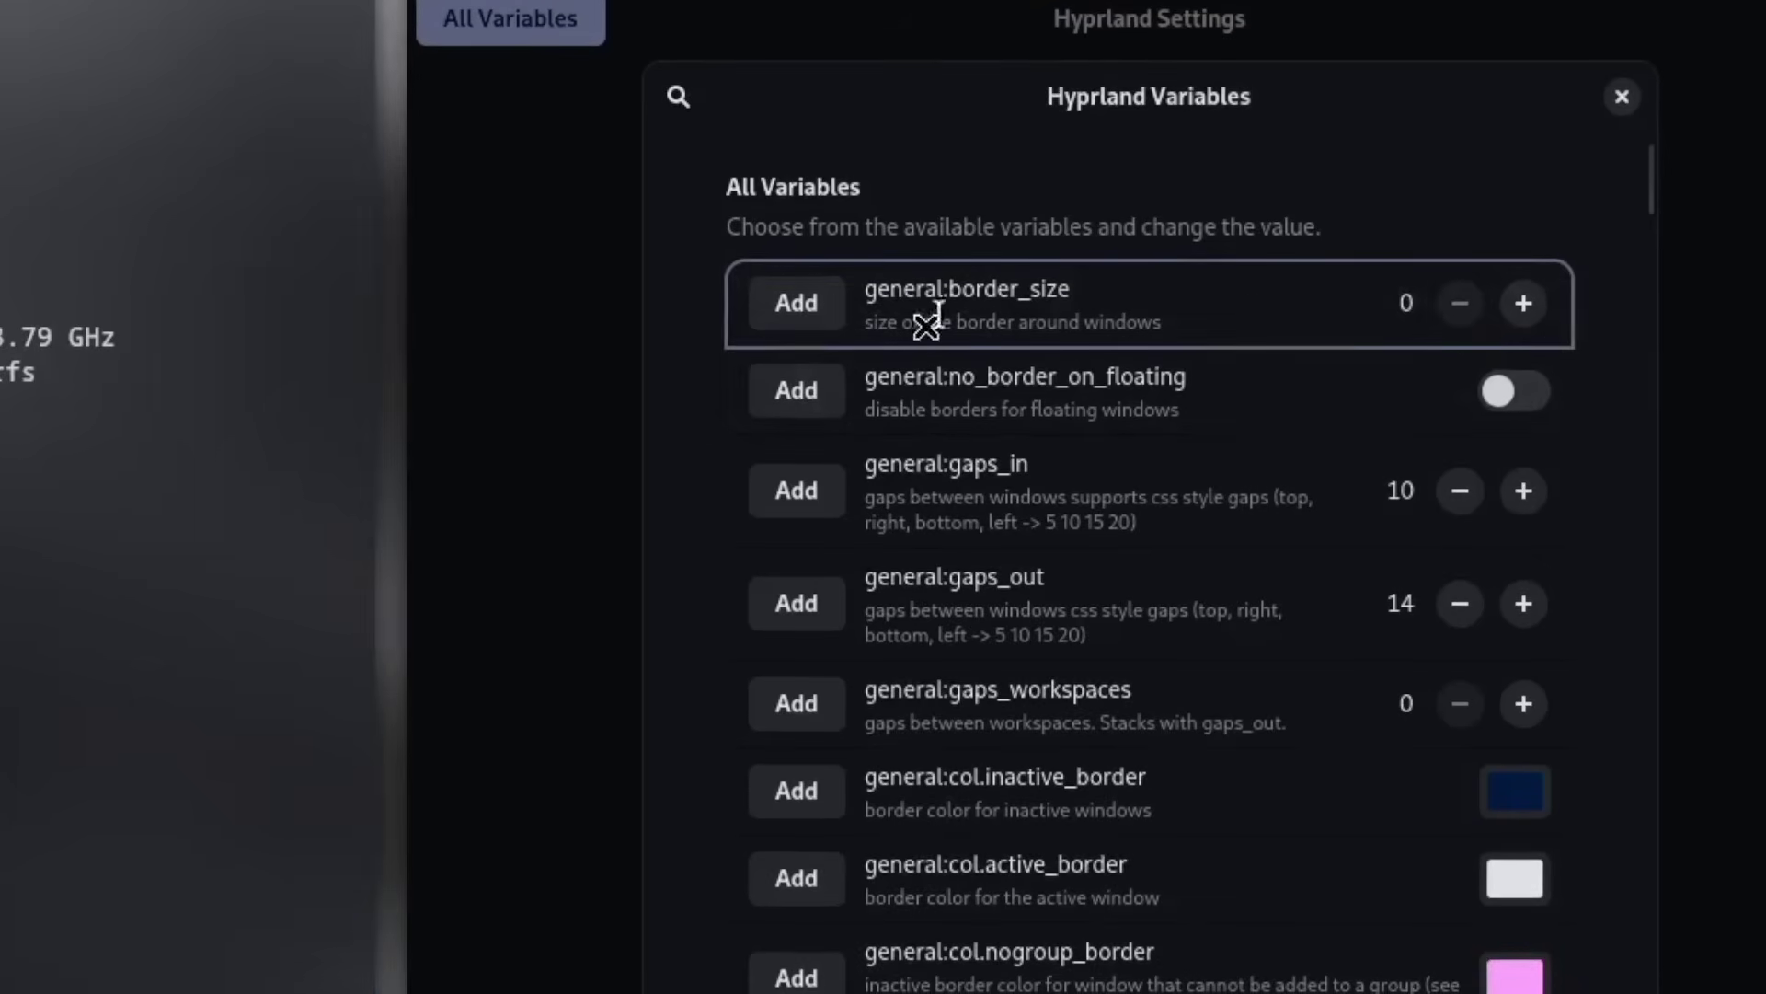
click(818, 311)
click(1619, 98)
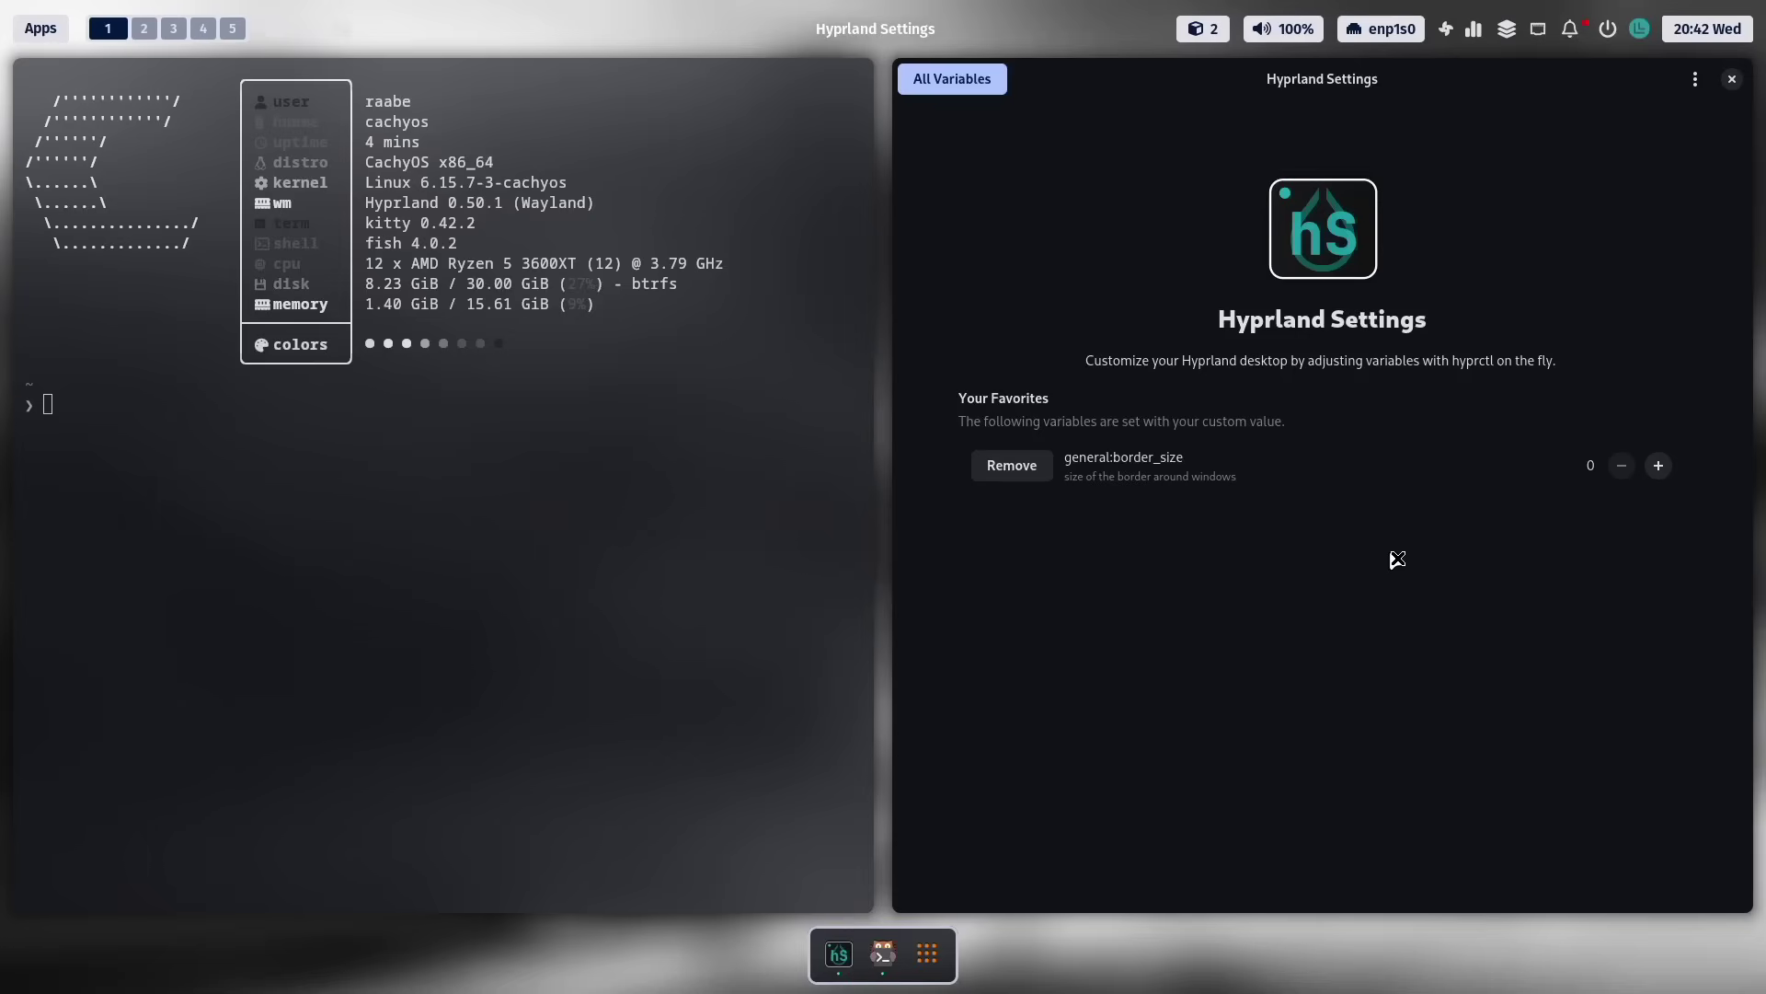
click(1732, 79)
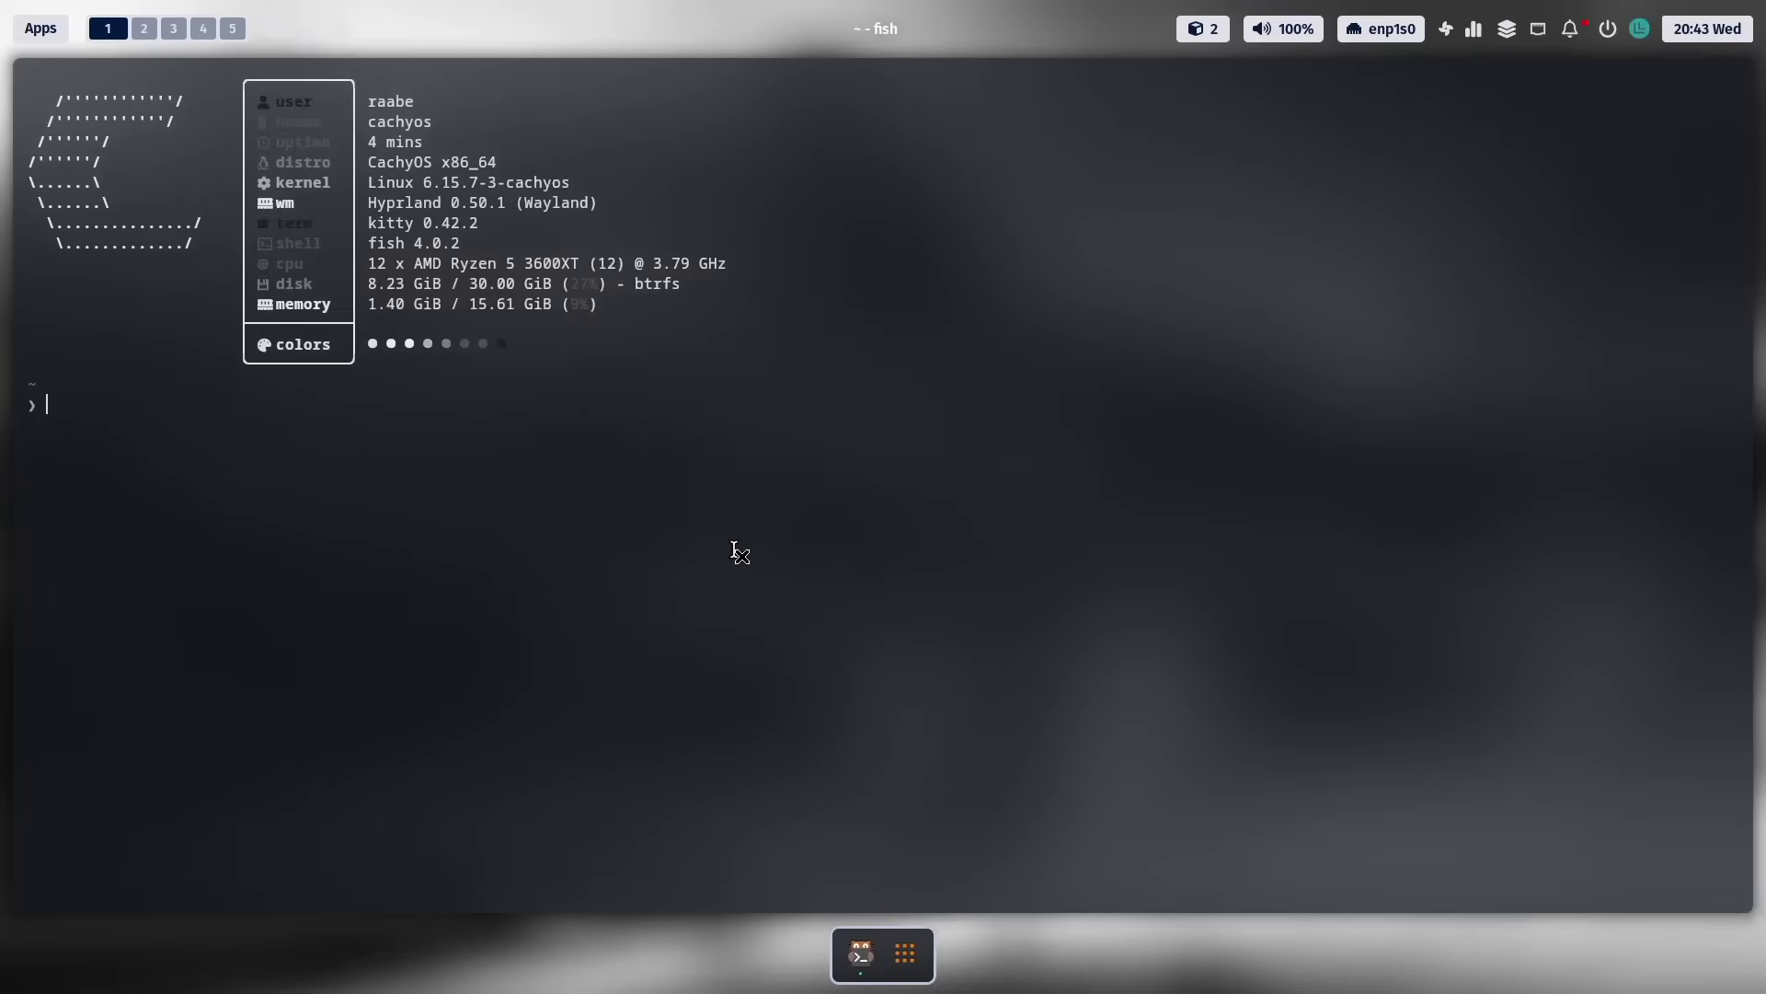
Close the fullscreen kitty window and open two new kitty terminals tiled side by side without borders
key(super+q)
key(super+Return)
key(super+Return)
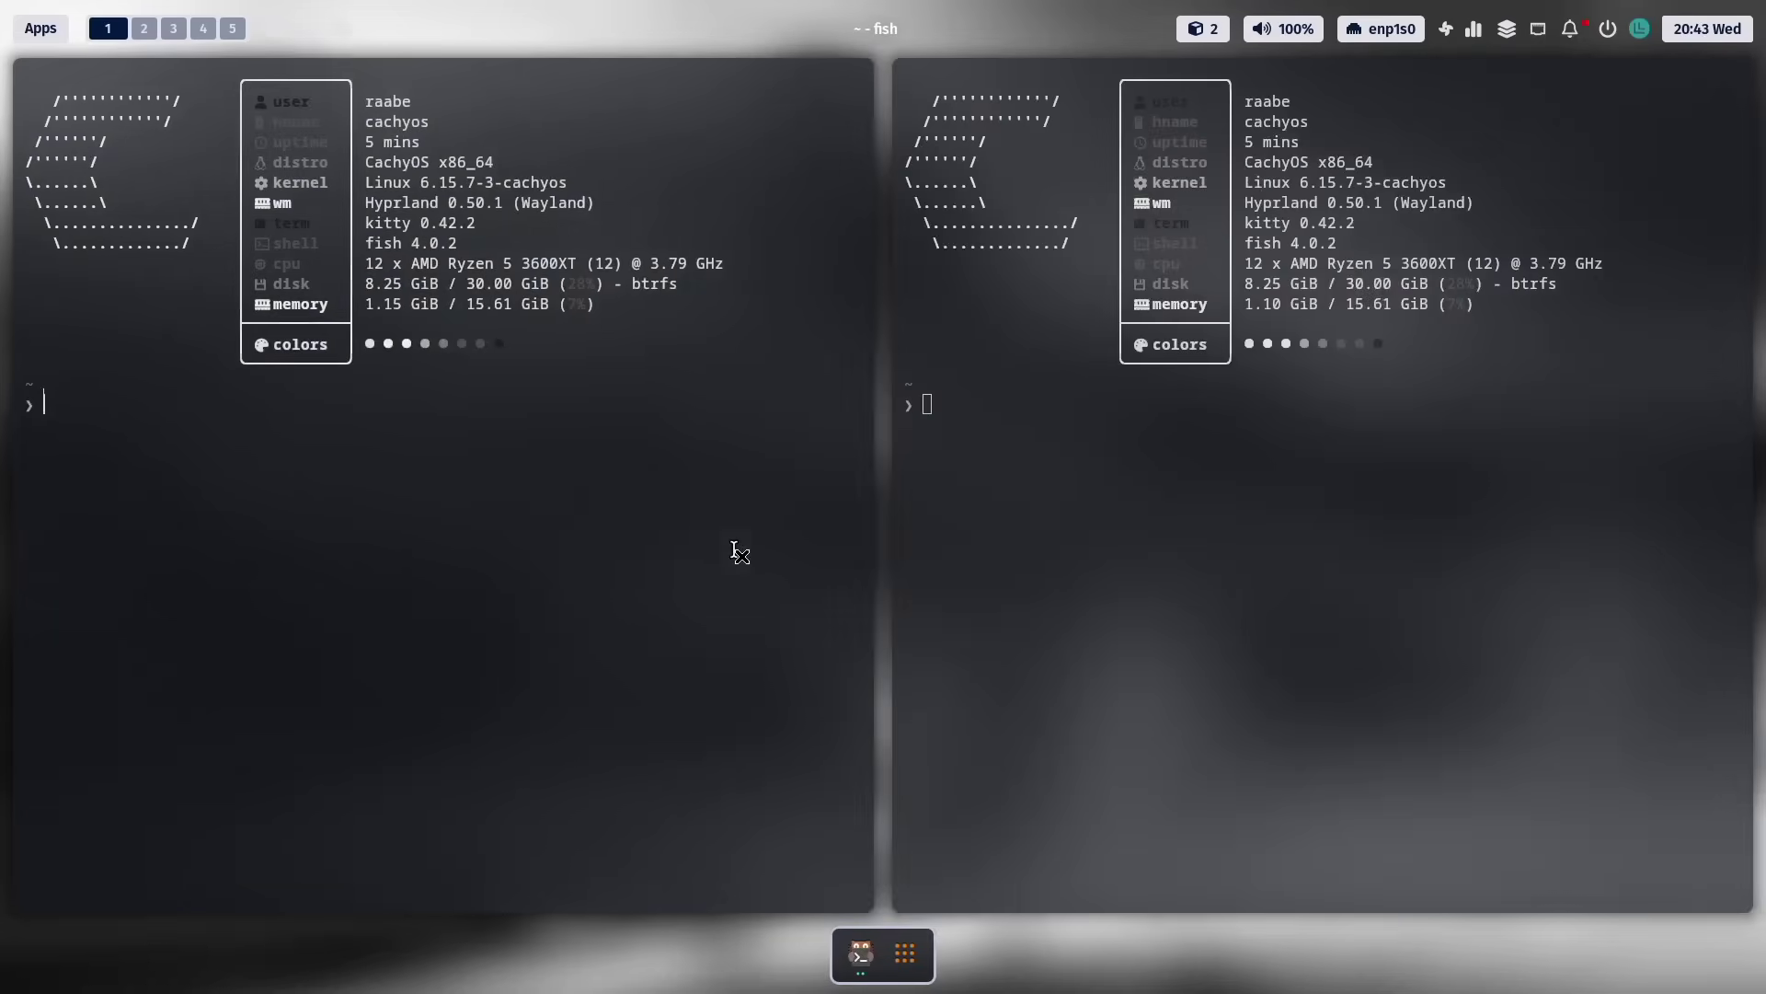
key(super+Return)
key(super+Return)
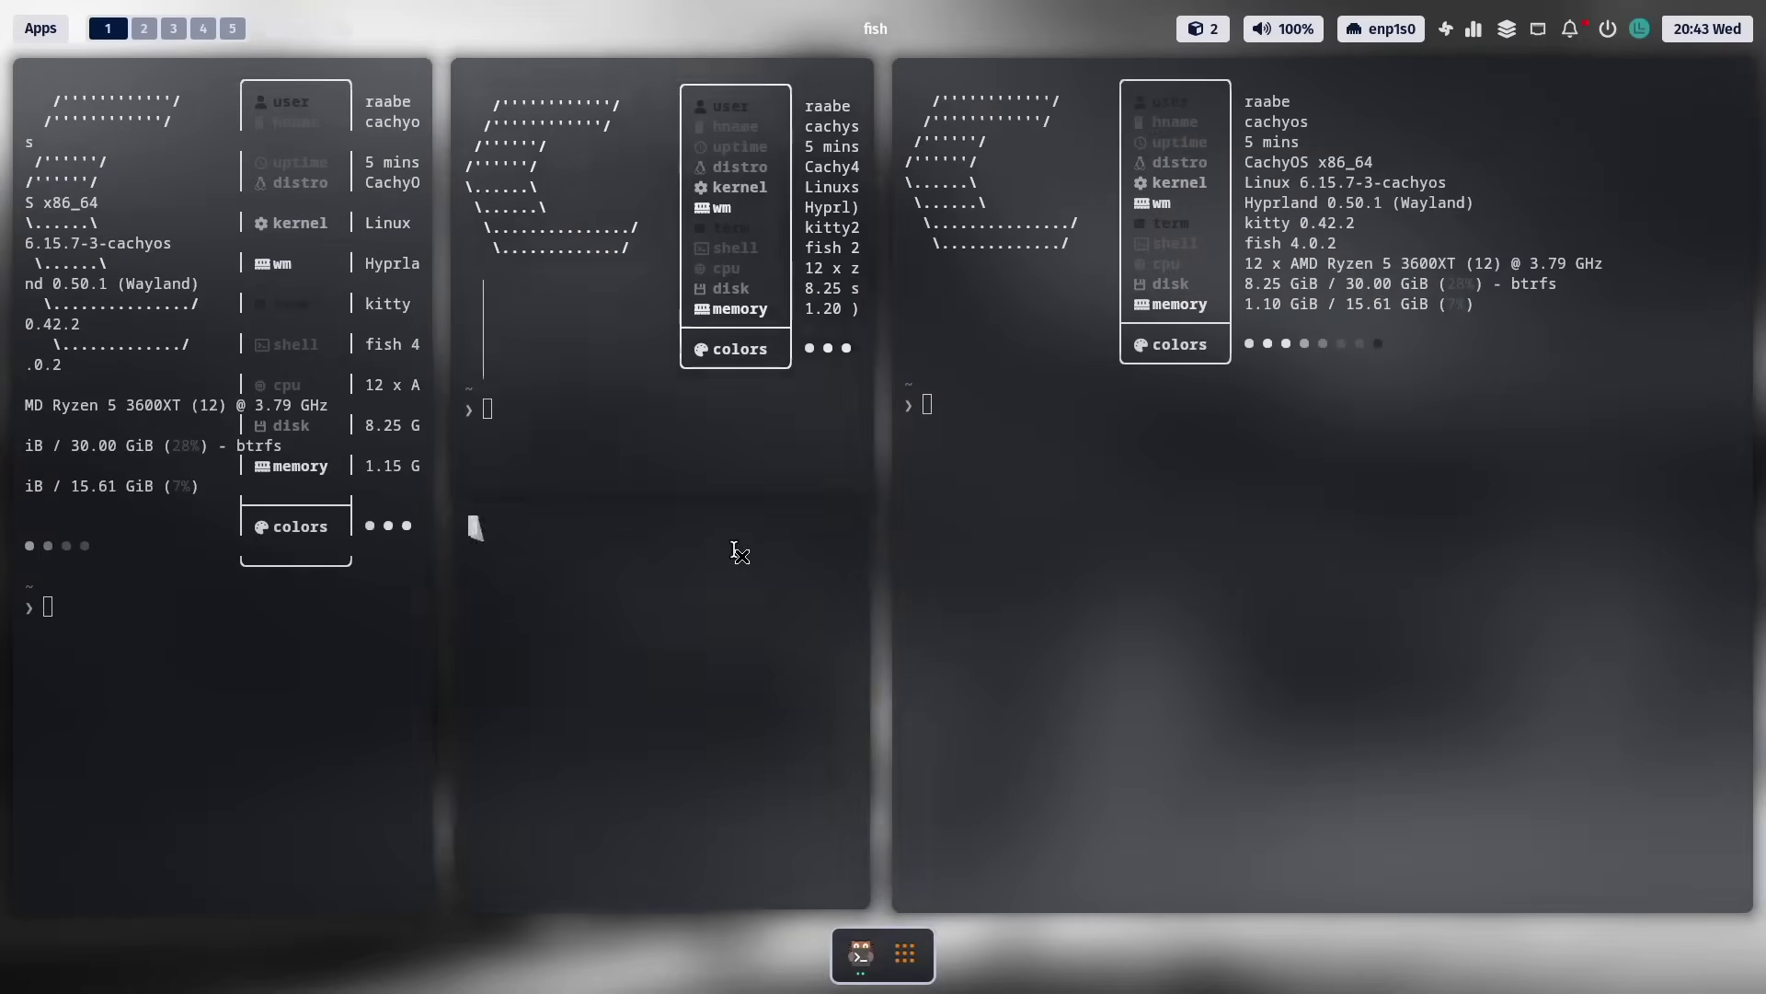